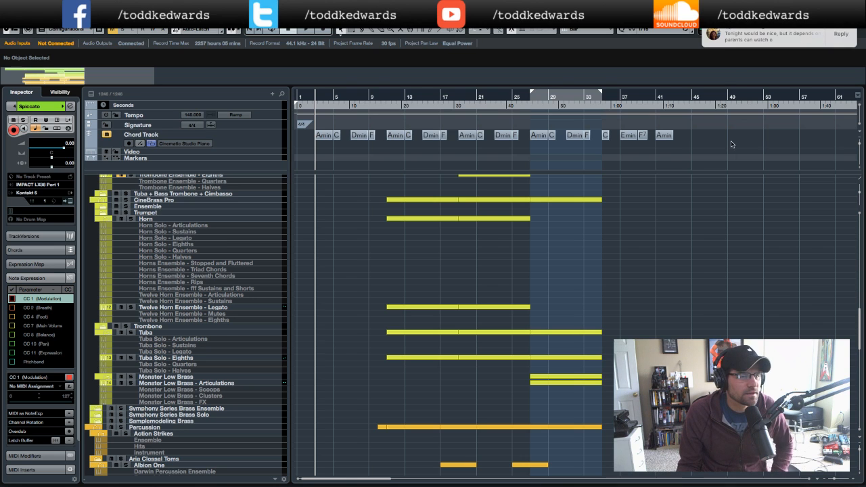
- Scroll through the track list to review the brass and percussion parts
scroll(771, 231, down, 1)
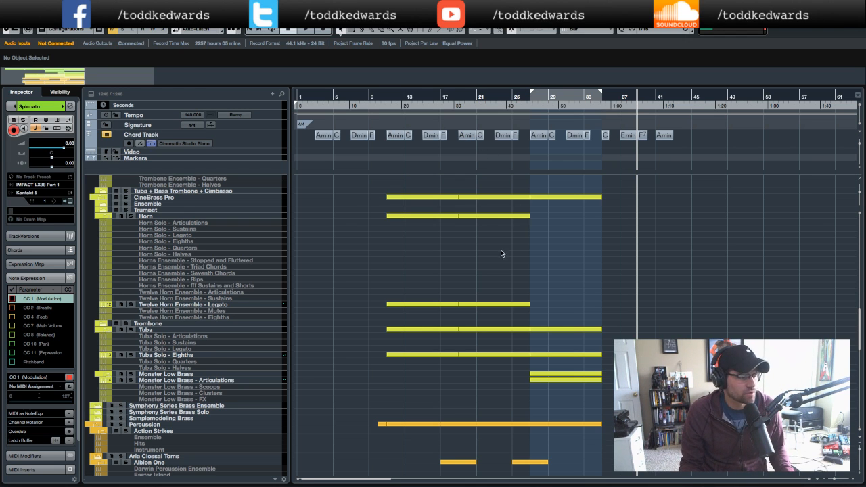
scroll(503, 250, up, 10)
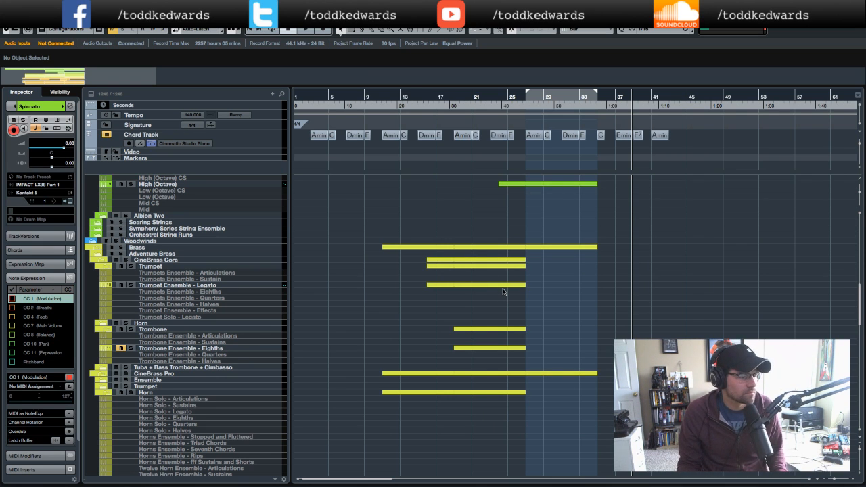
scroll(501, 287, down, 10)
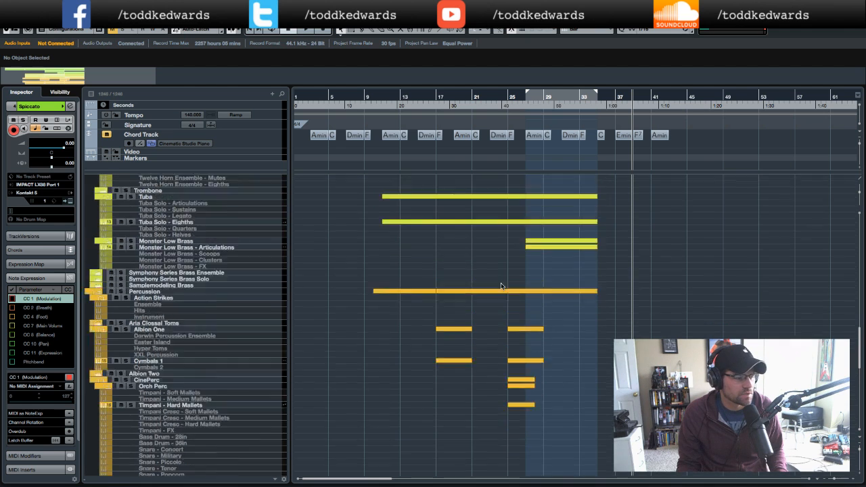
scroll(502, 287, up, 1)
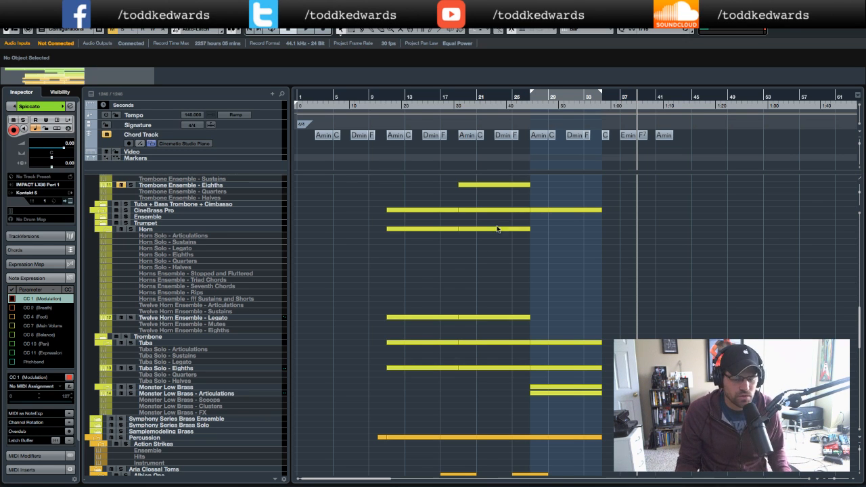
scroll(576, 247, up, 10)
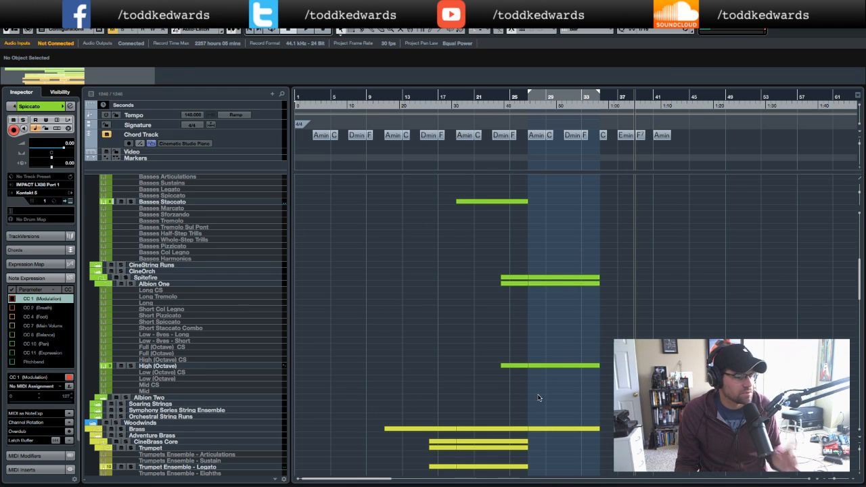
- Open the High (Octave) part in the key editor and zoom in to examine its melody
click(557, 366)
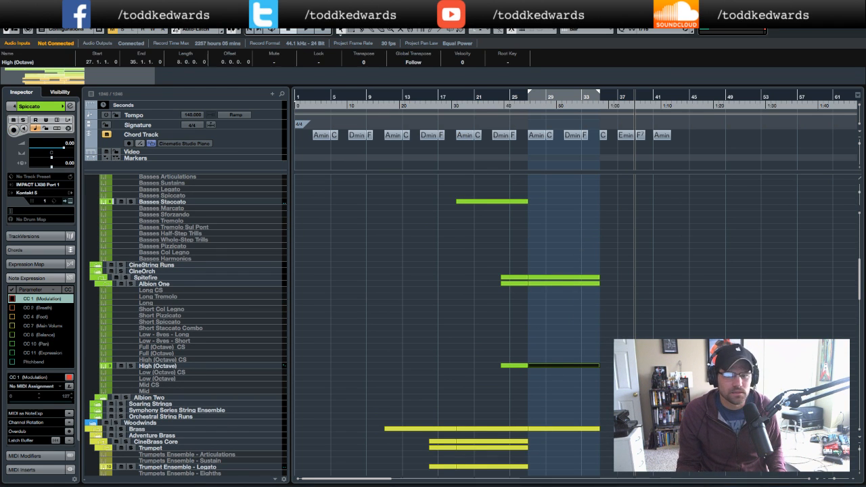
drag(865, 32, 382, 29)
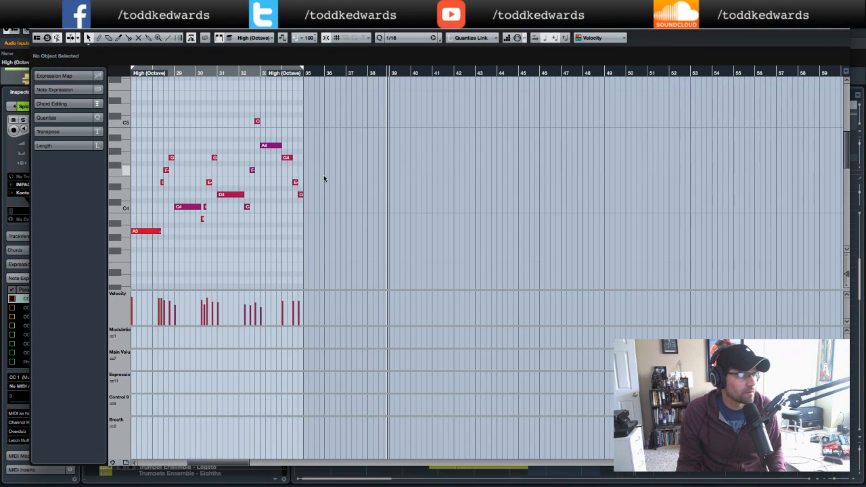
scroll(324, 178, left, 5)
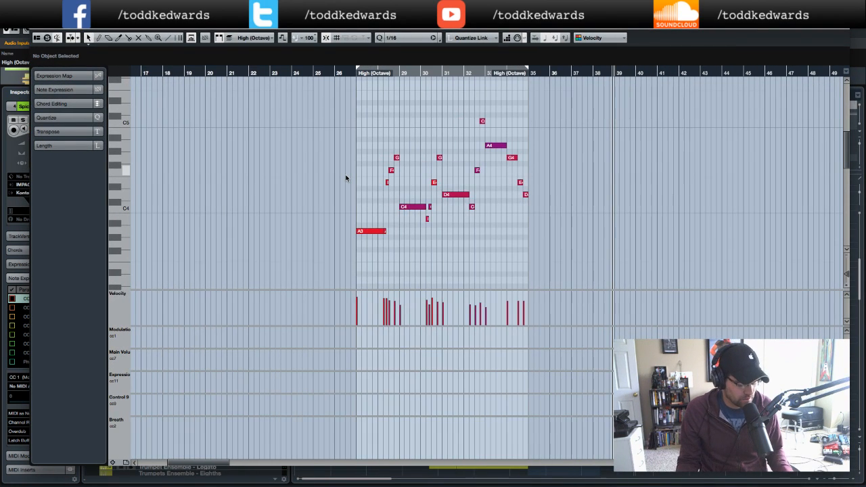
key(g)
key(g)
key(g)
key(h)
key(h)
key(h)
key(h)
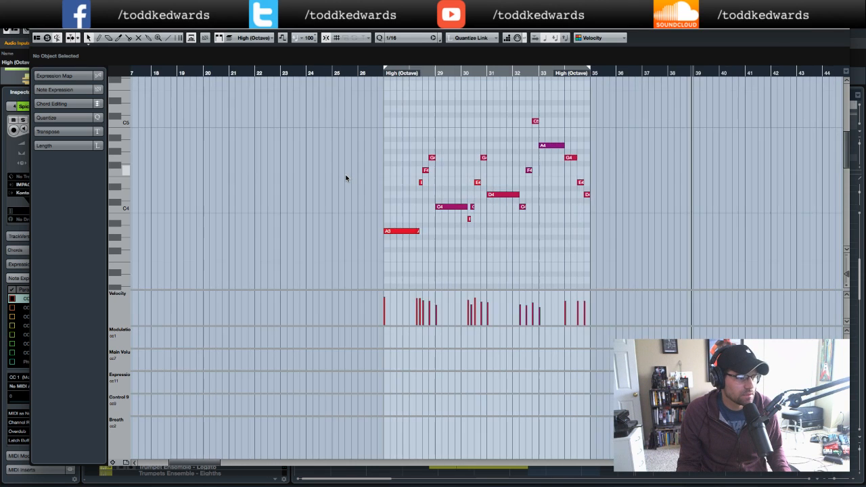
key(h)
key(h)
key(h)
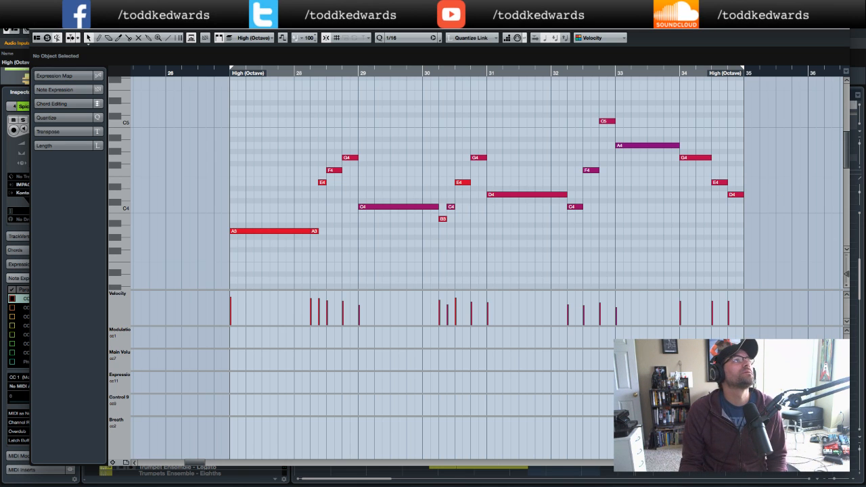
key(Return)
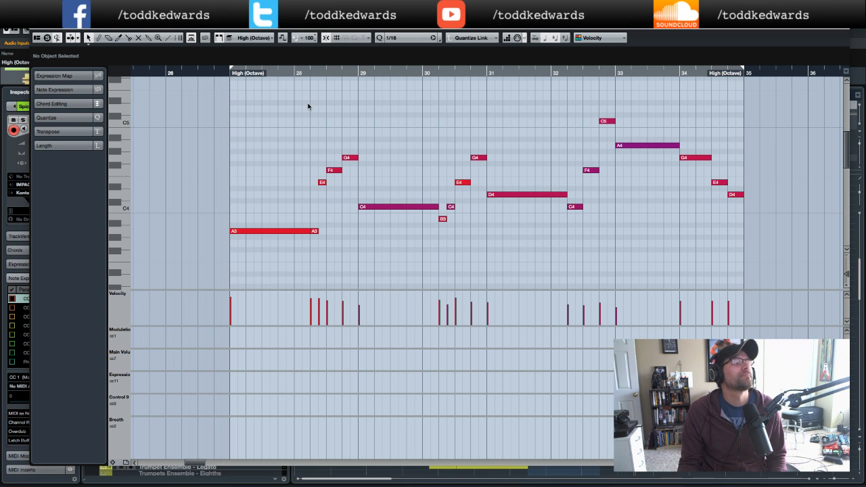
click(51, 38)
click(203, 72)
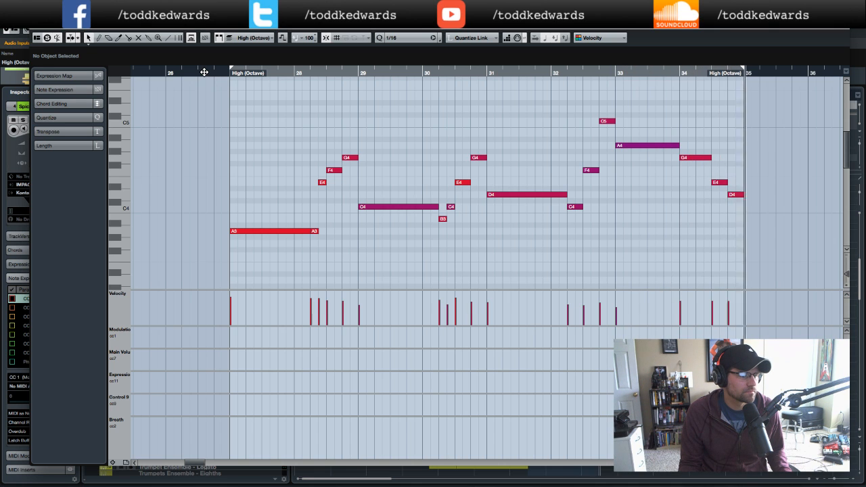
scroll(389, 186, left, 6)
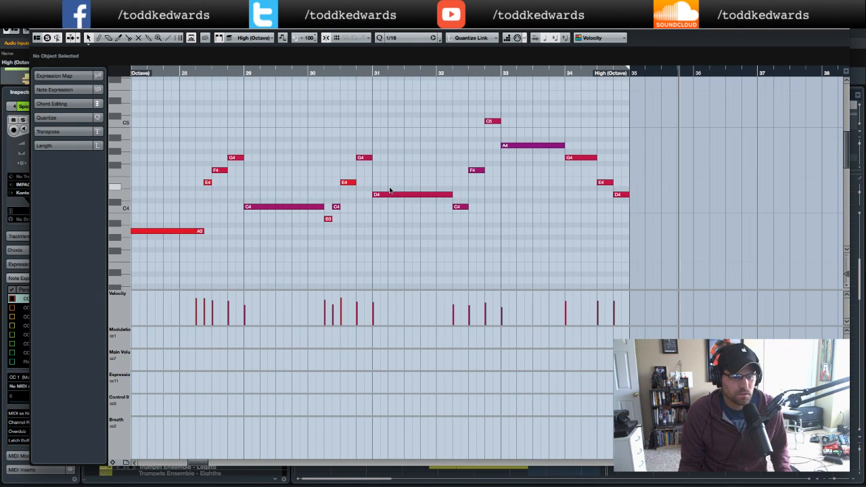
scroll(389, 190, left, 2)
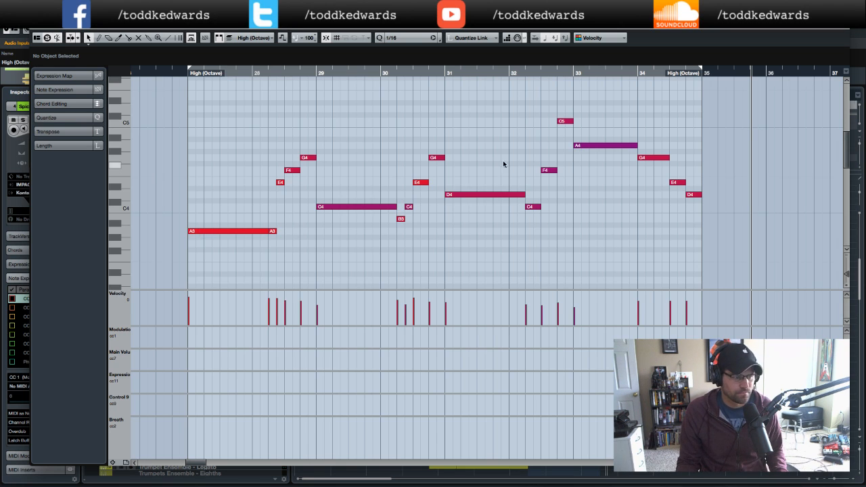
- Select all the melody notes and duplicate them one octave higher
click(561, 121)
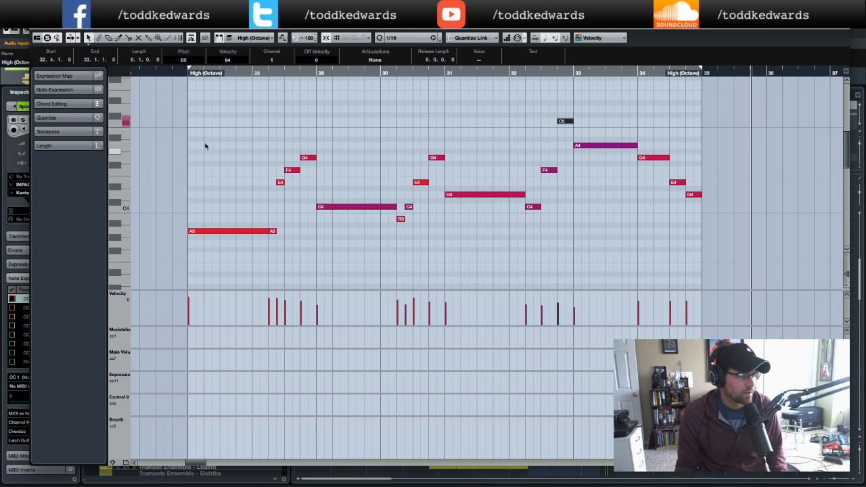
drag(176, 119, 708, 283)
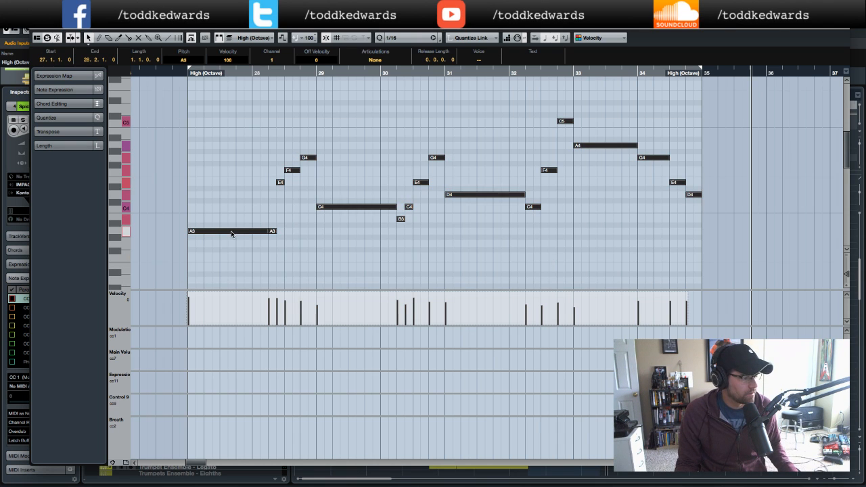
mouse_move(232, 232)
mouse_down()
mouse_move(232, 214)
mouse_move(233, 228)
mouse_up()
scroll(475, 191, down, 1)
scroll(479, 191, down, 2)
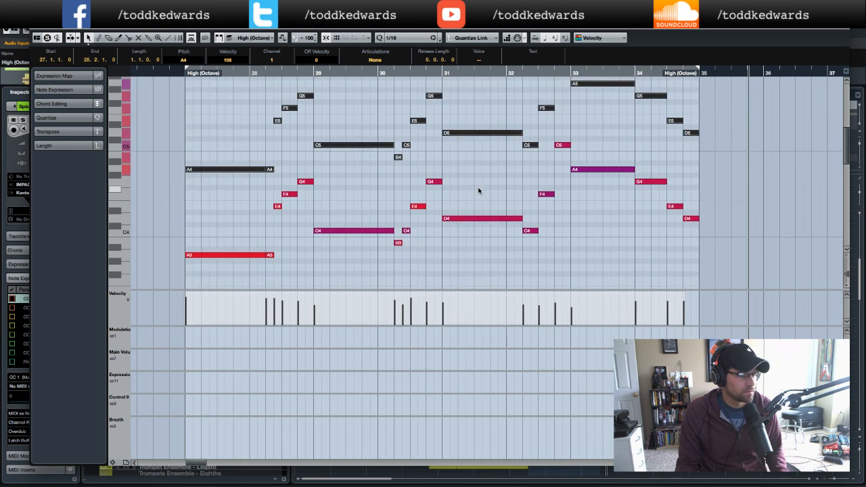
- Play back the part from its start to hear the octave doubling
click(177, 74)
key(space)
click(251, 195)
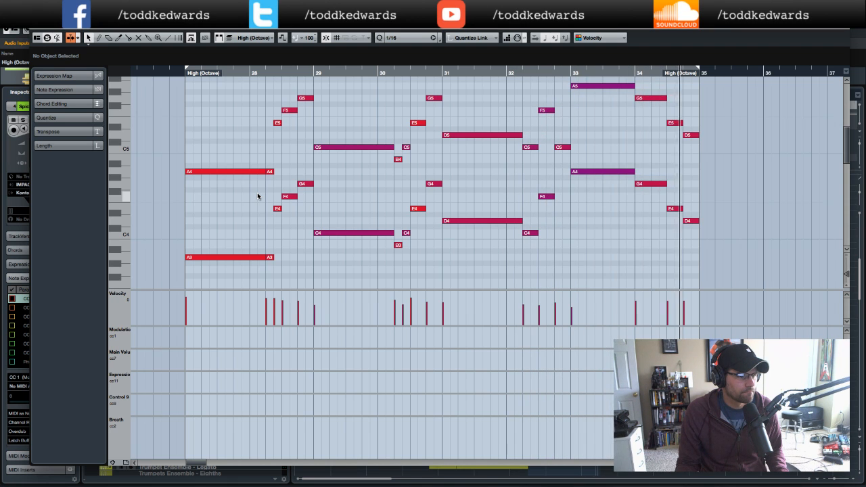
- Select all notes of the doubled melody for copying and close the key editor
click(177, 72)
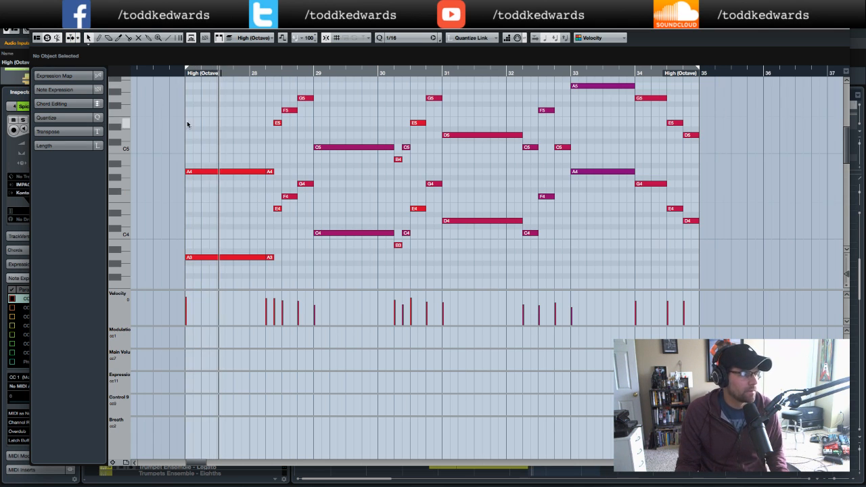
drag(172, 87, 706, 265)
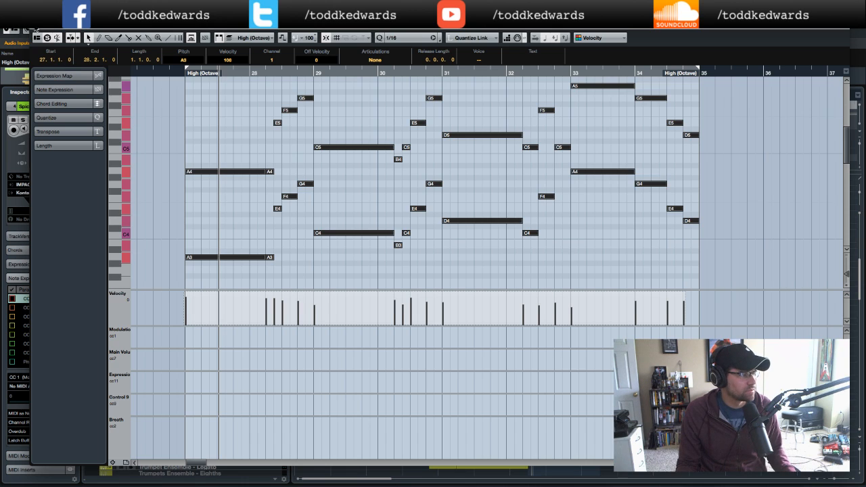
click(36, 29)
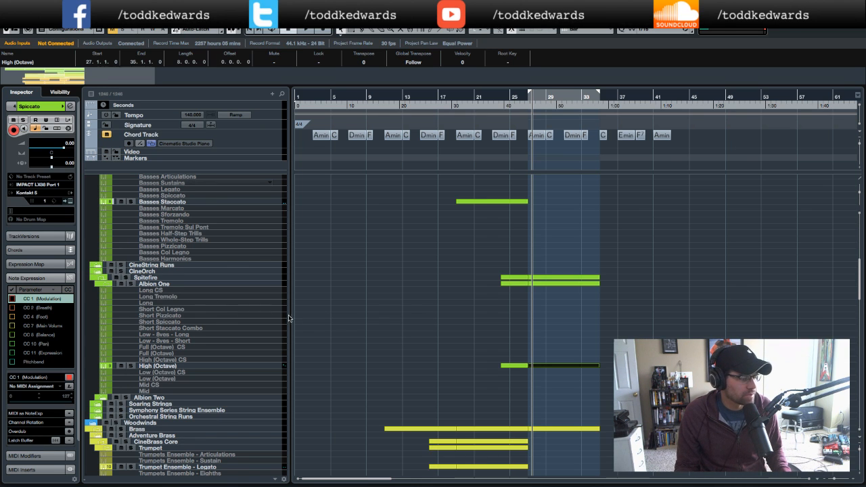
- Expand the Violins folder and select the Violins I Articulations track
scroll(453, 318, up, 10)
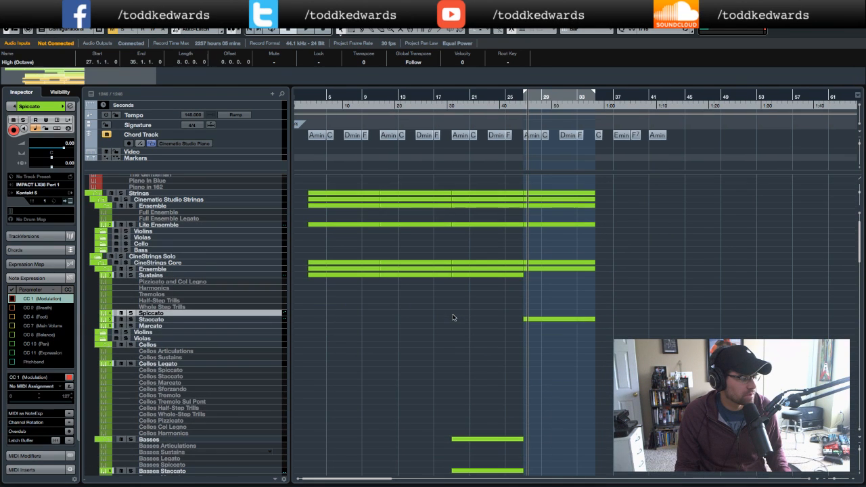
click(103, 333)
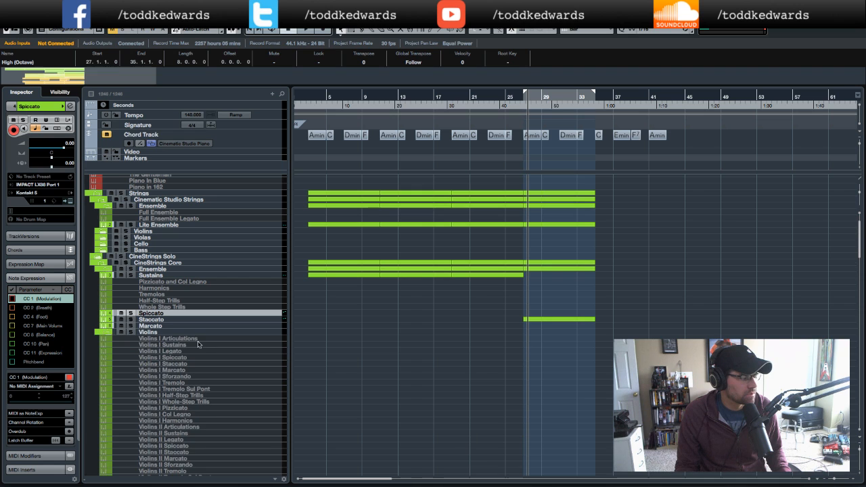
scroll(267, 353, down, 5)
scroll(267, 351, up, 1)
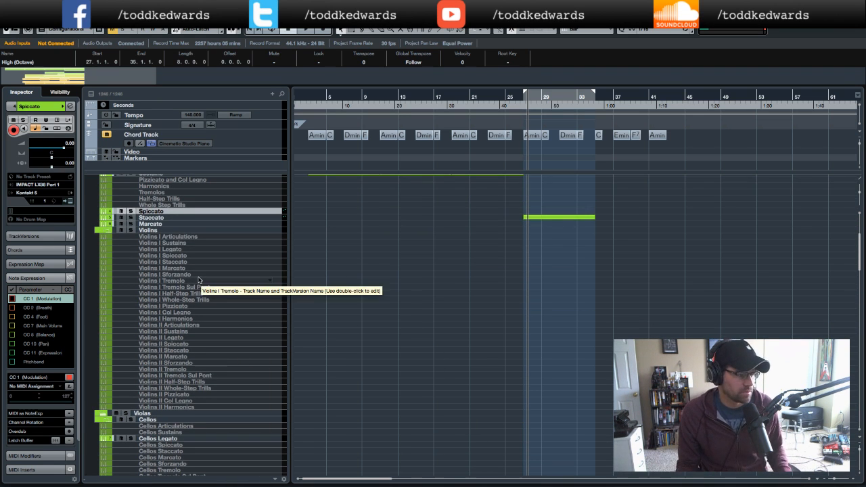
click(187, 239)
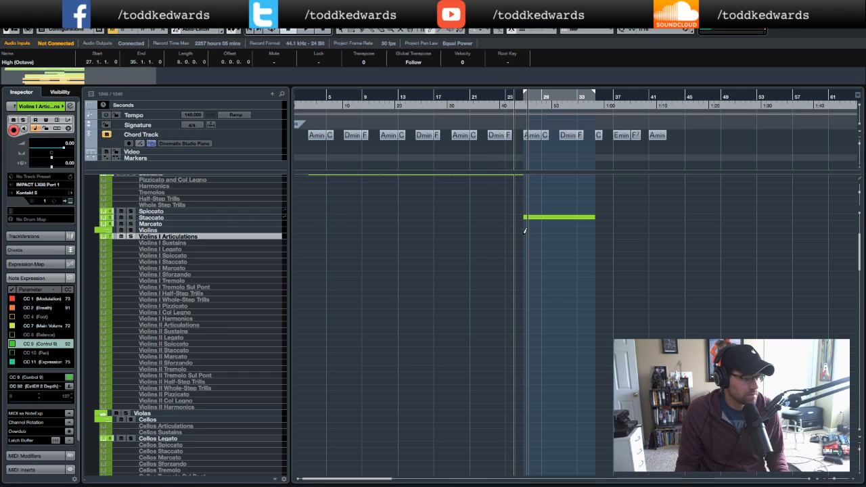
- Draw an empty part on Violins I Articulations from bar 27 to bar 35 and open it in the key editor
drag(525, 232, 593, 234)
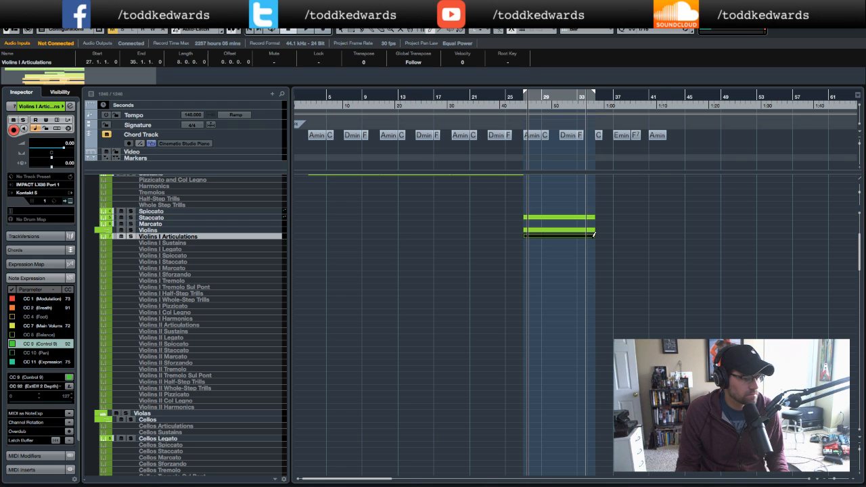
double_click(572, 236)
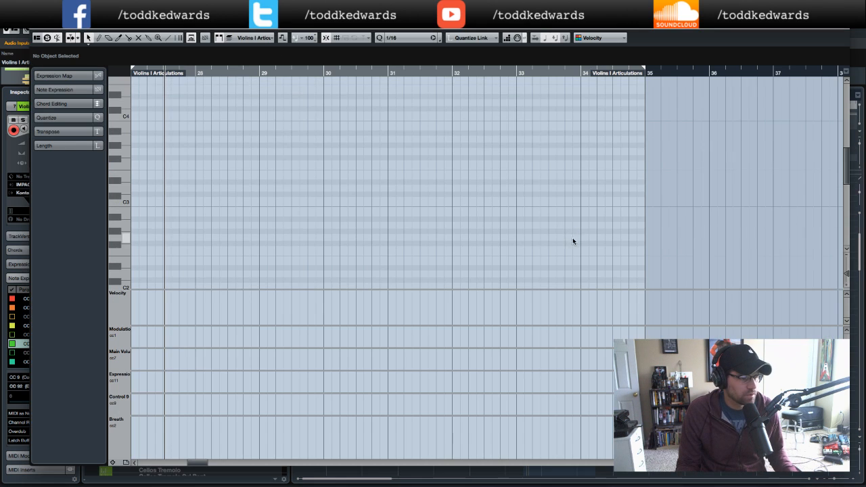
key(KP_Subtract)
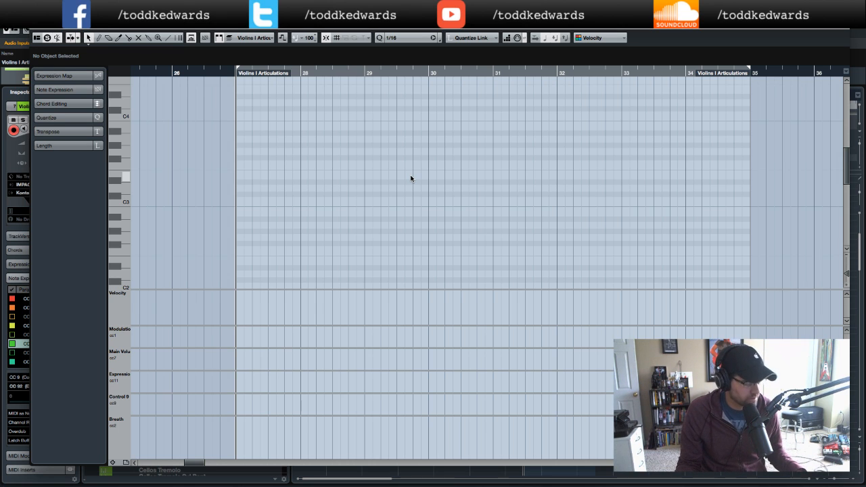
- Paste the copied melody notes into the Violins I Articulations part
key(super+v)
scroll(412, 179, up, 5)
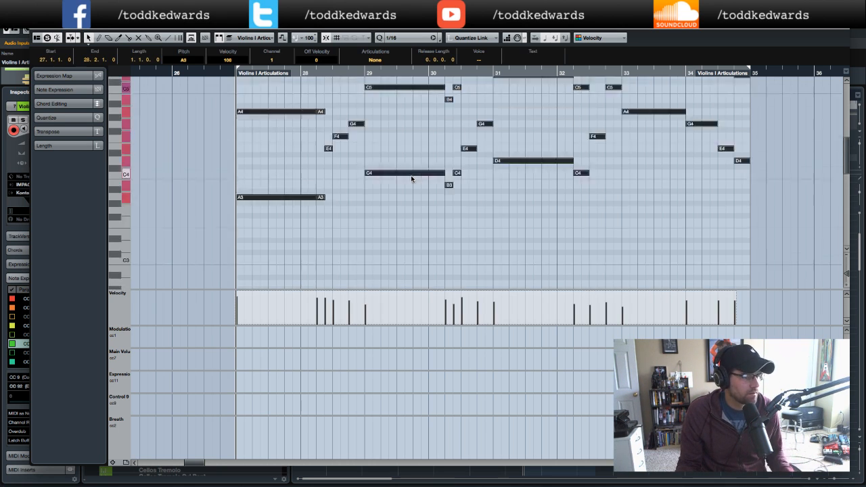
scroll(412, 179, right, 1)
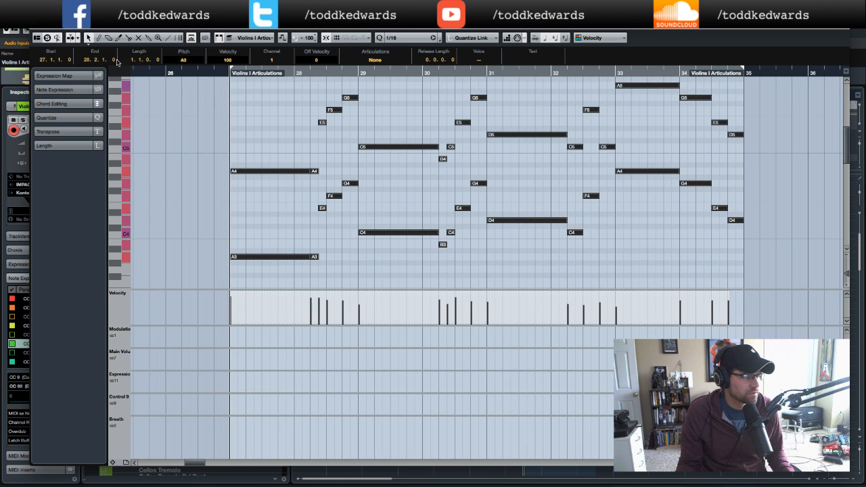
- Play back the pasted violin part from its start
click(214, 75)
key(space)
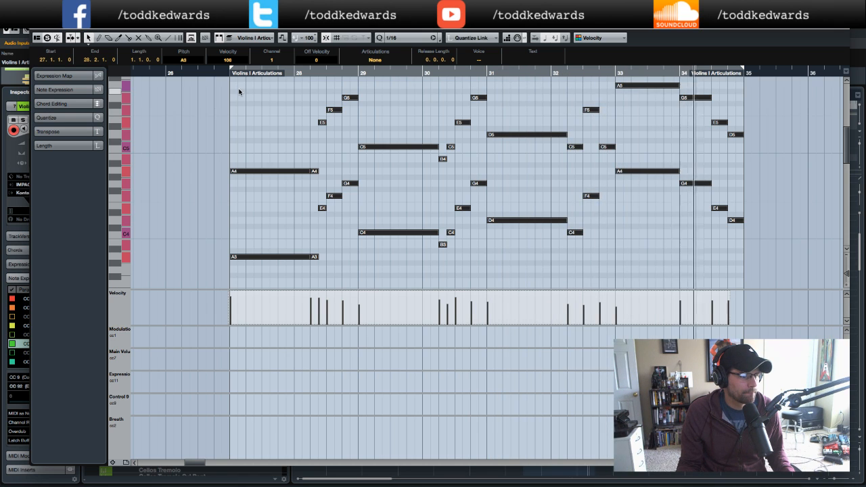
key(space)
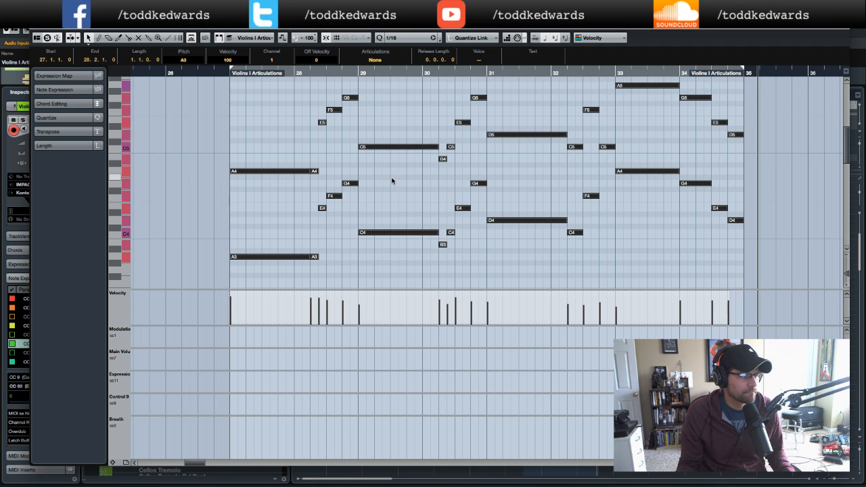
- Delete the lower-octave notes, keeping only the upper octave of the melody in the violin part
click(398, 195)
drag(272, 189, 394, 262)
key(Delete)
click(349, 183)
key(Delete)
drag(429, 179, 638, 260)
key(Delete)
drag(592, 174, 731, 236)
key(Delete)
- Audition the violin part, close the key editor and select the Violins II Articulations track
scroll(507, 196, up, 3)
click(221, 74)
key(space)
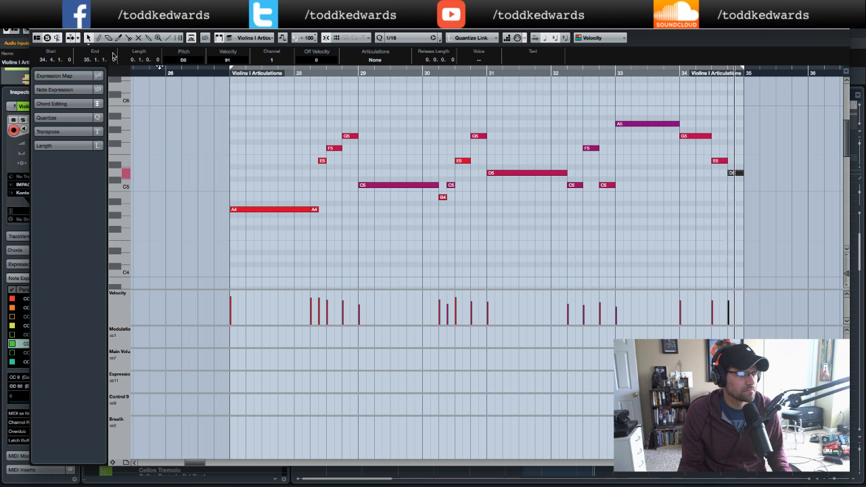
click(38, 28)
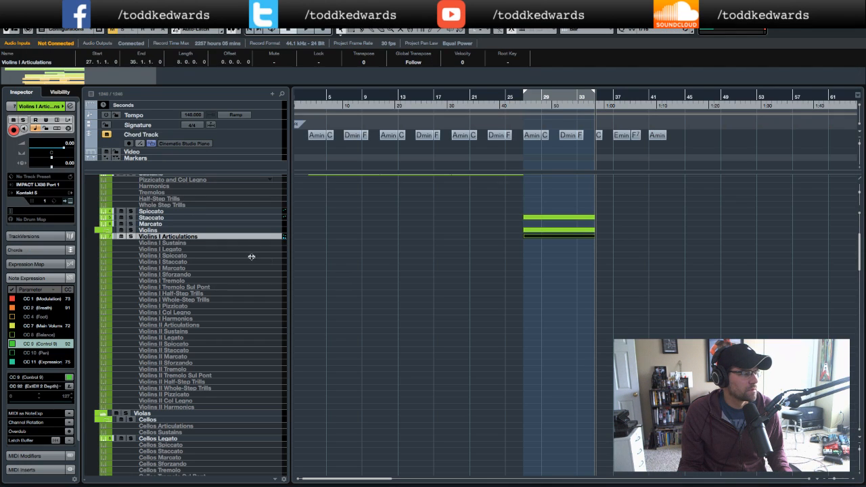
click(181, 326)
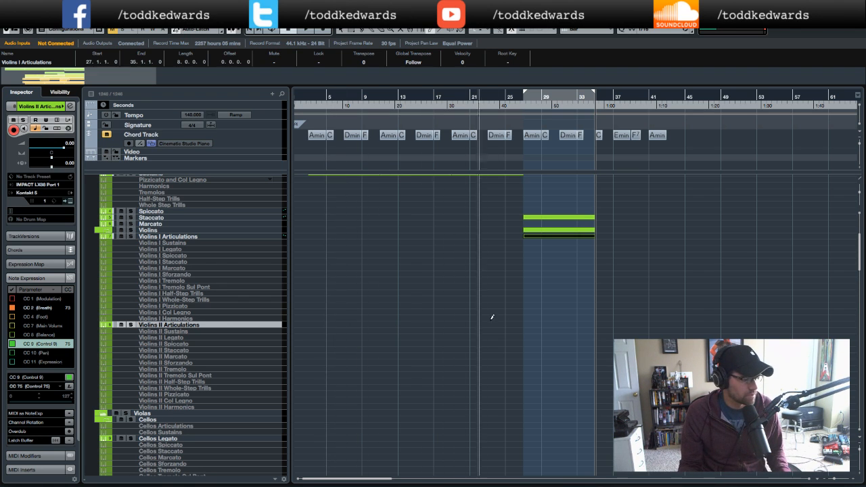
- Create a part on the Violins II Articulations track spanning about bars 27 to 35 and paste the melody into it
drag(525, 323, 599, 326)
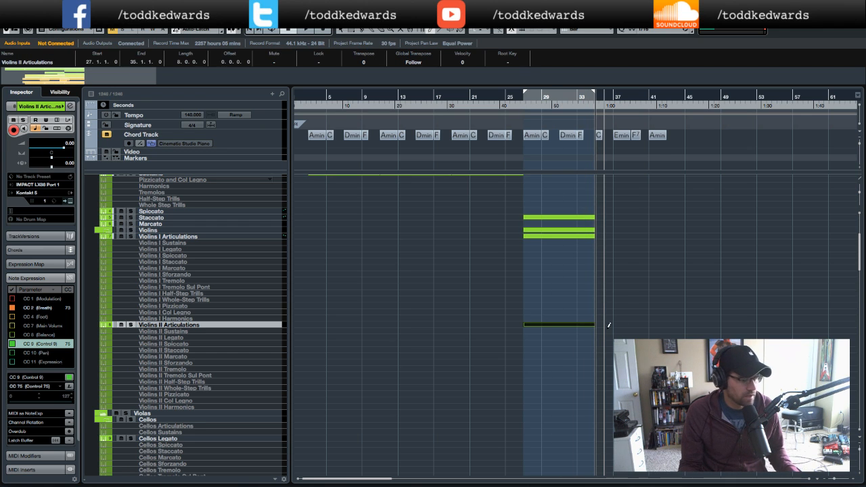
double_click(571, 325)
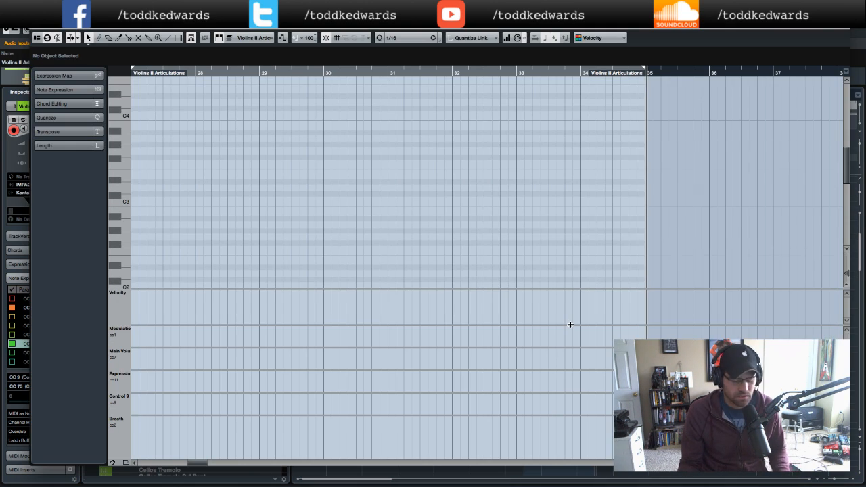
scroll(502, 302, left, 4)
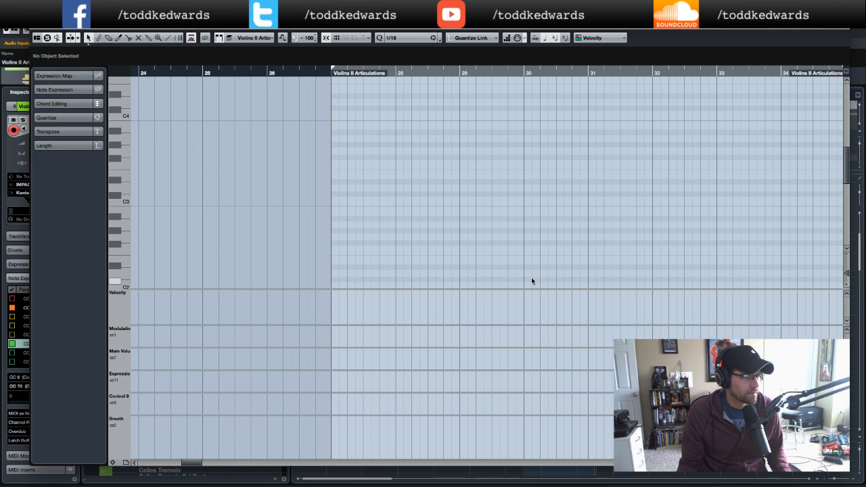
key(Home)
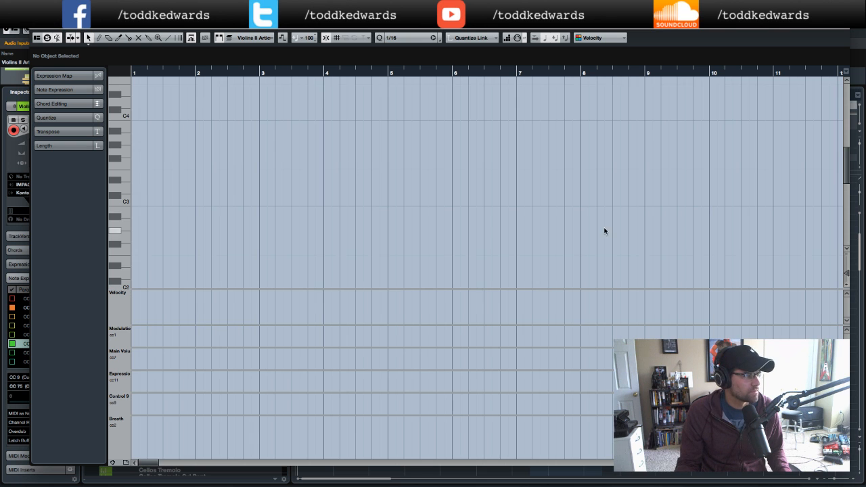
scroll(601, 230, right, 20)
scroll(601, 231, left, 12)
scroll(601, 231, right, 7)
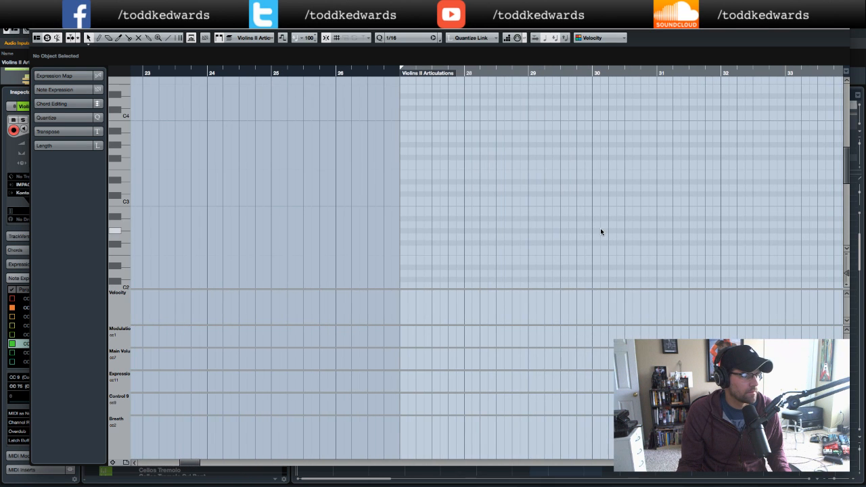
click(398, 73)
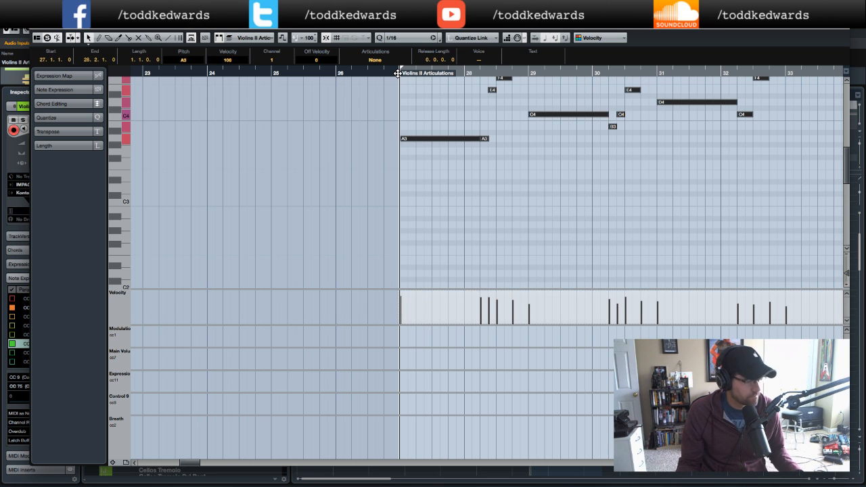
- Delete the upper-octave notes in the Violins II part, keeping only the lower octave of the melody
scroll(535, 185, up, 5)
click(437, 117)
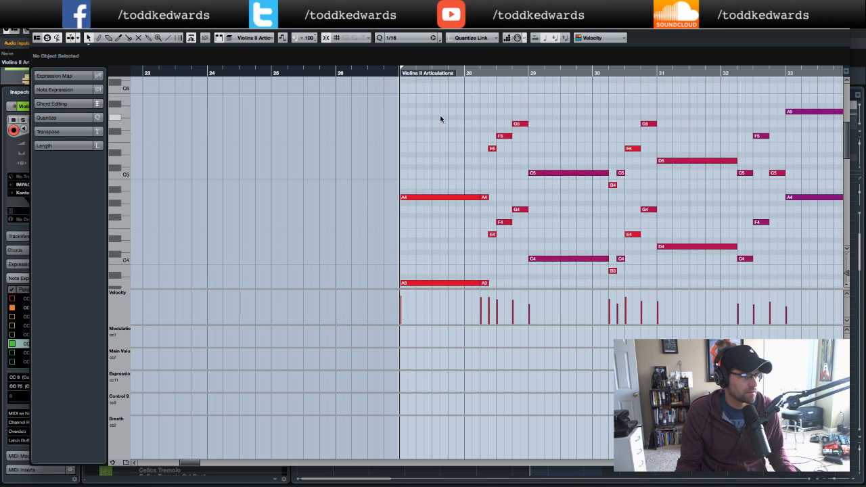
drag(435, 111, 503, 201)
key(Delete)
drag(510, 111, 569, 187)
key(Delete)
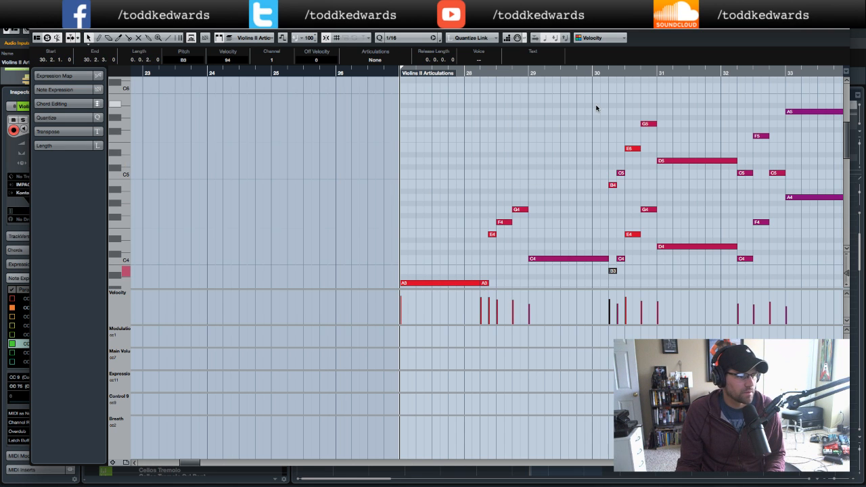
drag(596, 109, 682, 189)
key(Delete)
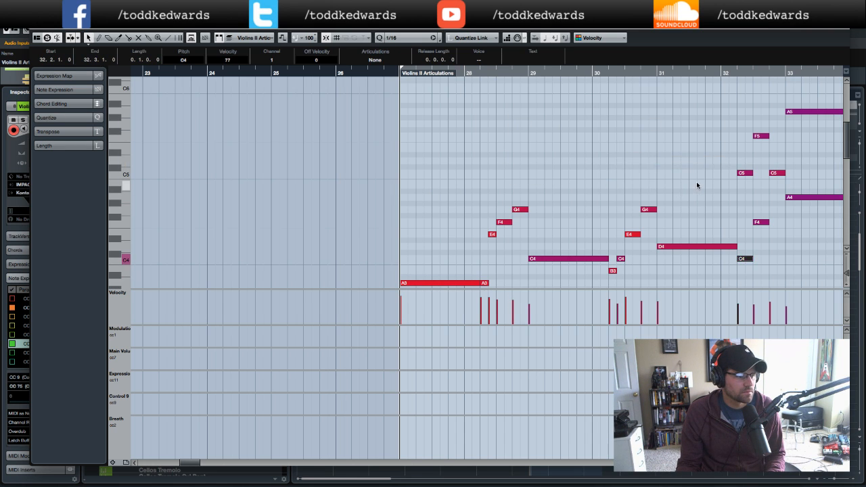
scroll(696, 181, right, 3)
scroll(696, 181, left, 1)
drag(578, 102, 771, 177)
key(Delete)
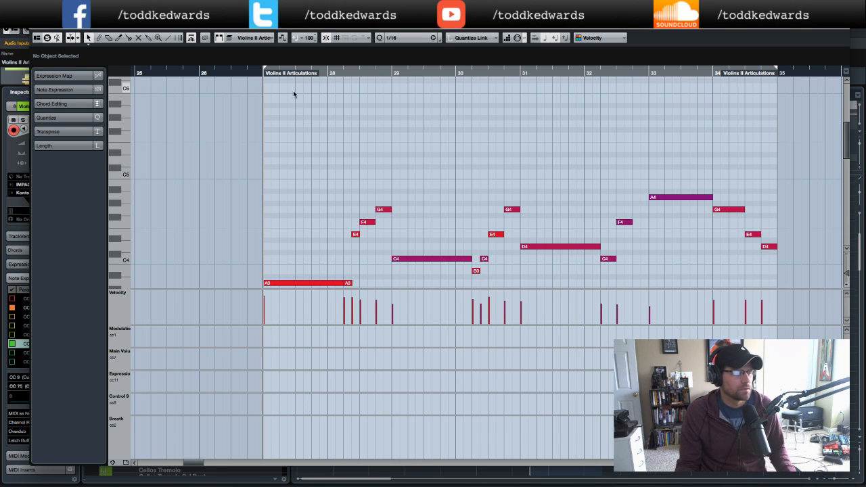
- Play back the Violins II part from its start
click(249, 75)
key(space)
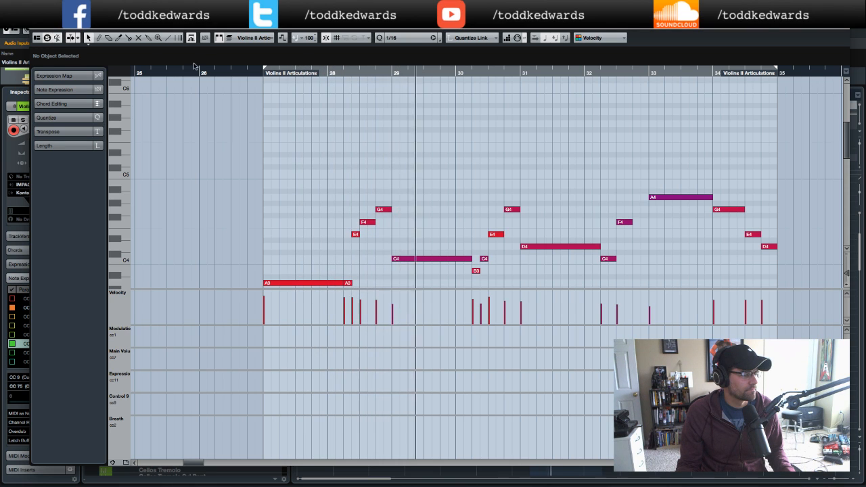
click(257, 73)
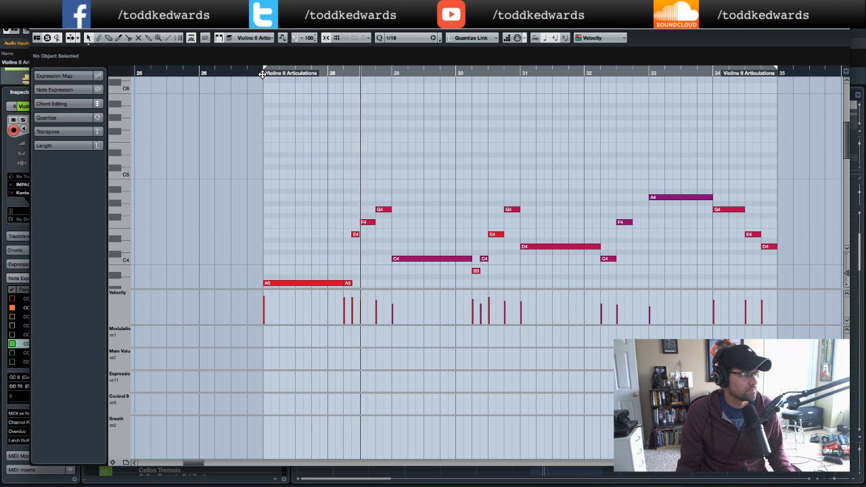
click(354, 235)
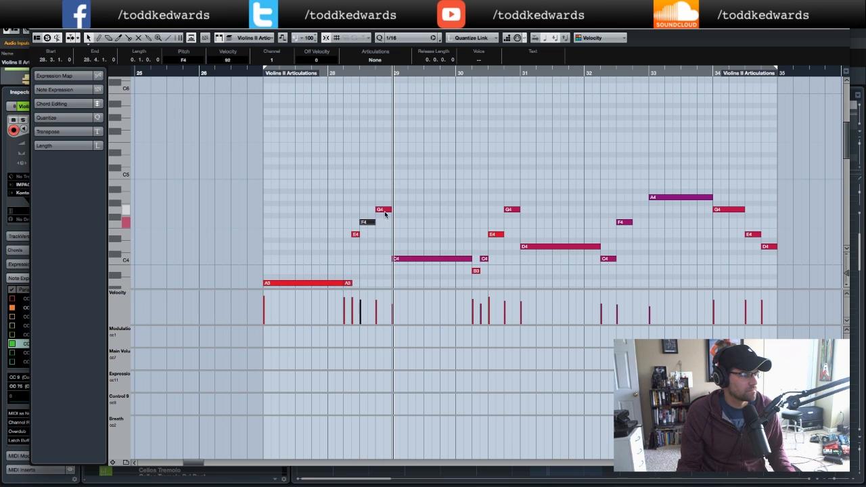
click(259, 74)
key(space)
scroll(341, 157, down, 4)
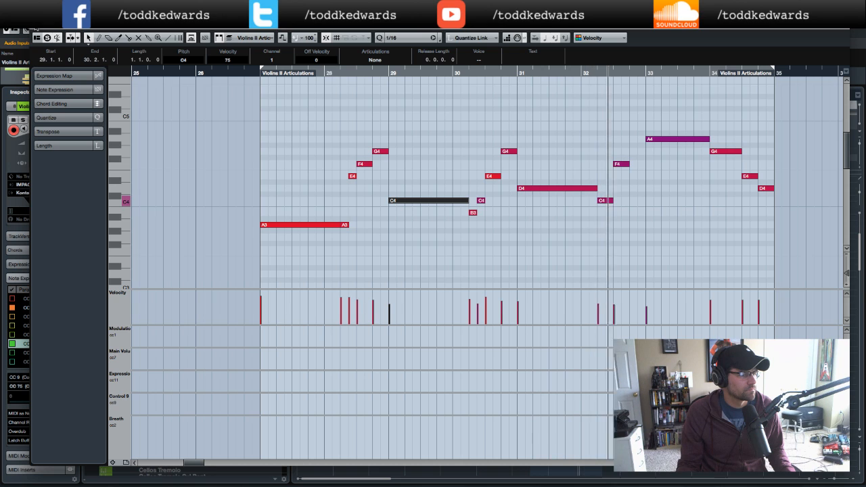
key(space)
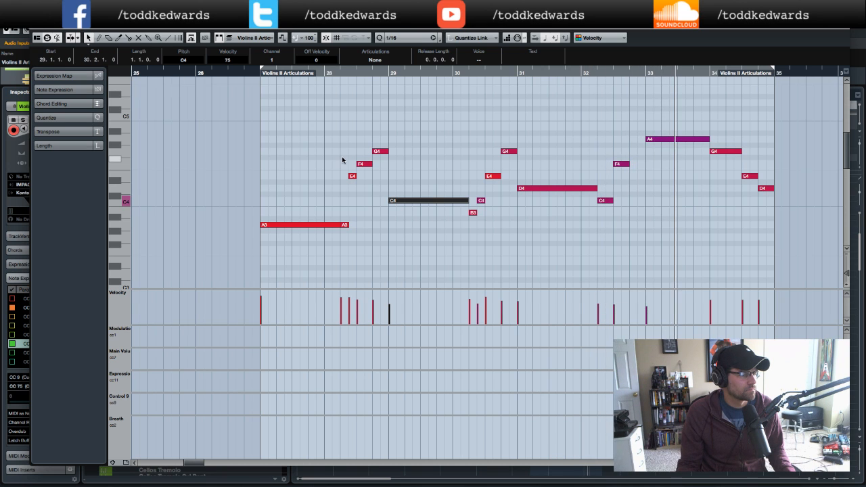
- Undo the last deletion and re-delete the upper notes in bars 32 to 34, keeping one C5 in bar 32
key(super+z)
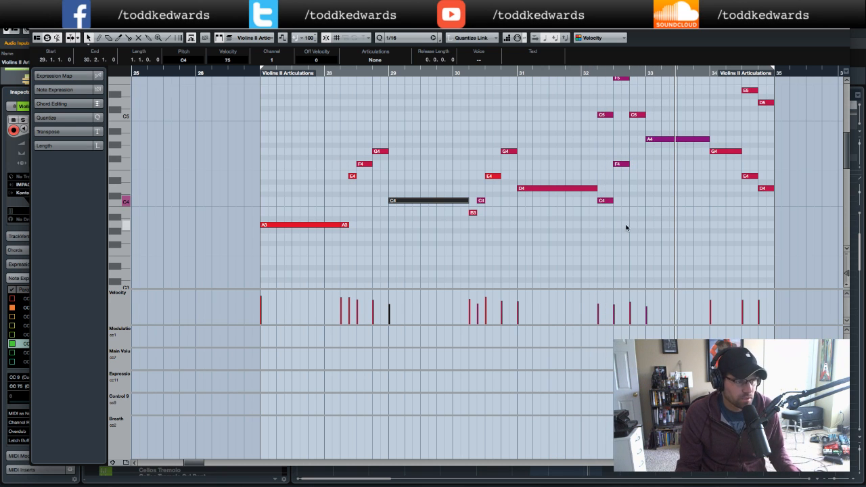
click(647, 195)
scroll(646, 186, up, 5)
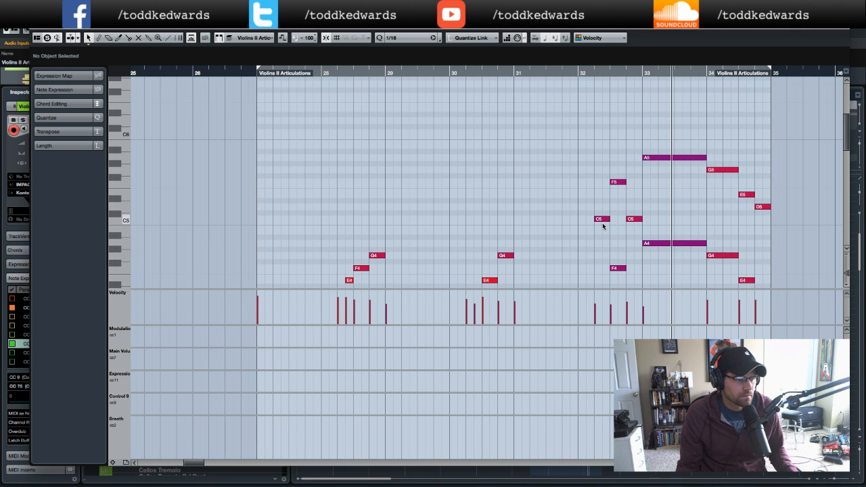
click(633, 219)
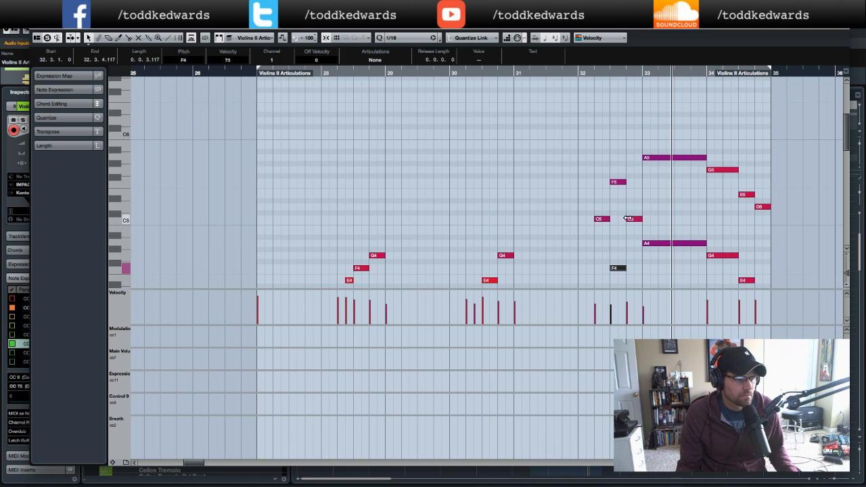
click(651, 247)
drag(599, 159, 611, 231)
key(Delete)
drag(667, 125, 771, 218)
key(Delete)
scroll(586, 196, down, 5)
scroll(556, 183, right, 1)
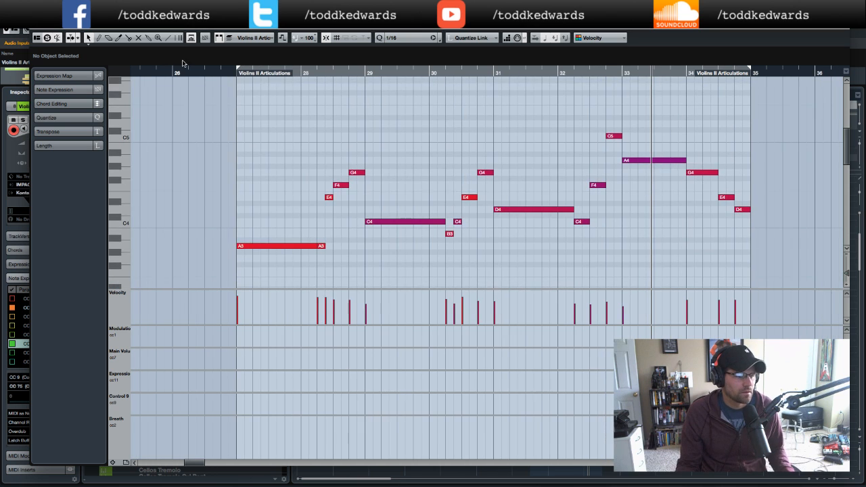
- Open the Violins I part and raise the C5 note at the end of bar 32 to C6
click(34, 25)
double_click(572, 237)
scroll(562, 212, up, 4)
scroll(562, 212, down, 1)
scroll(562, 212, left, 1)
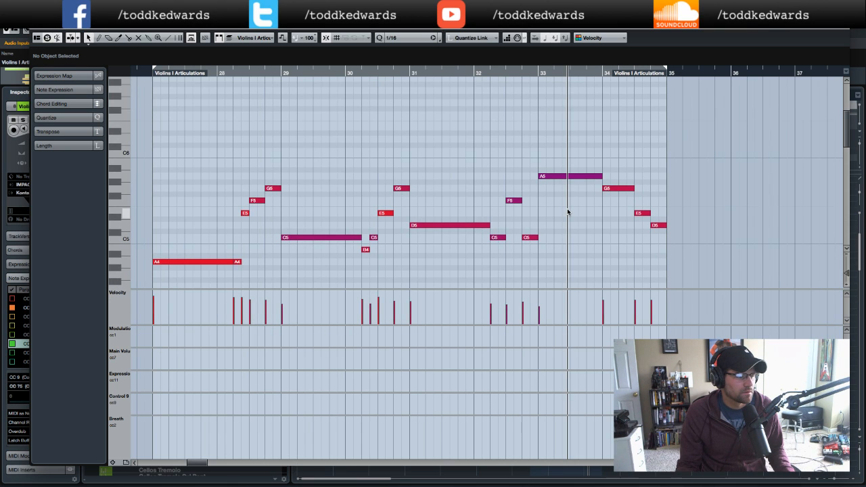
click(529, 238)
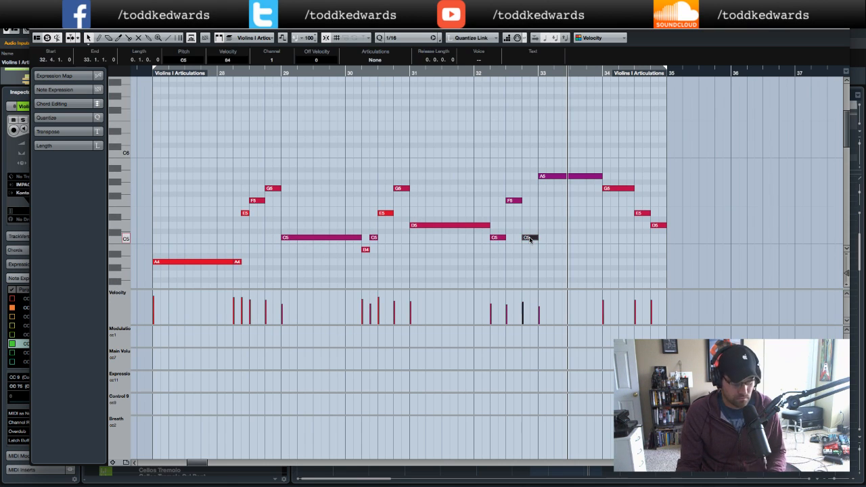
key(Up)
key(Up)
key(Up)
key(Up)
key(Up)
key(Up)
key(Up)
key(Up)
key(Up)
key(Up)
key(Up)
key(Up)
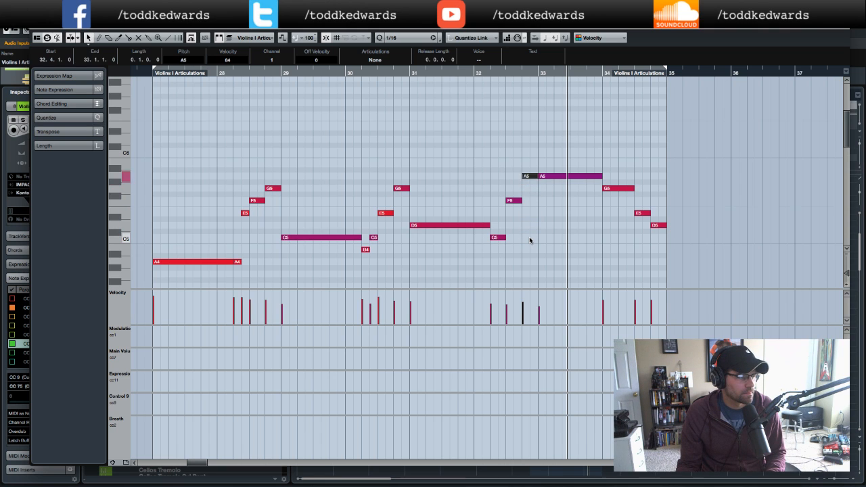
- Play back the Violins I part from bar 31 and close the key editor
click(402, 73)
key(space)
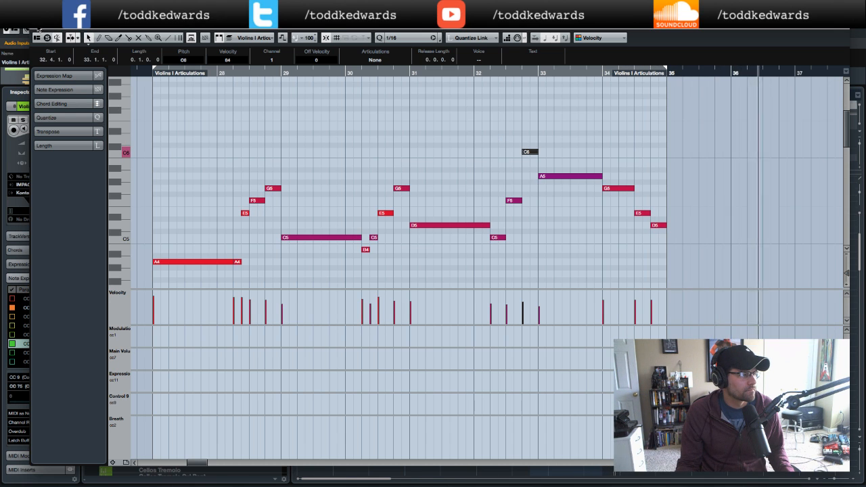
key(Return)
key(space)
click(518, 108)
key(space)
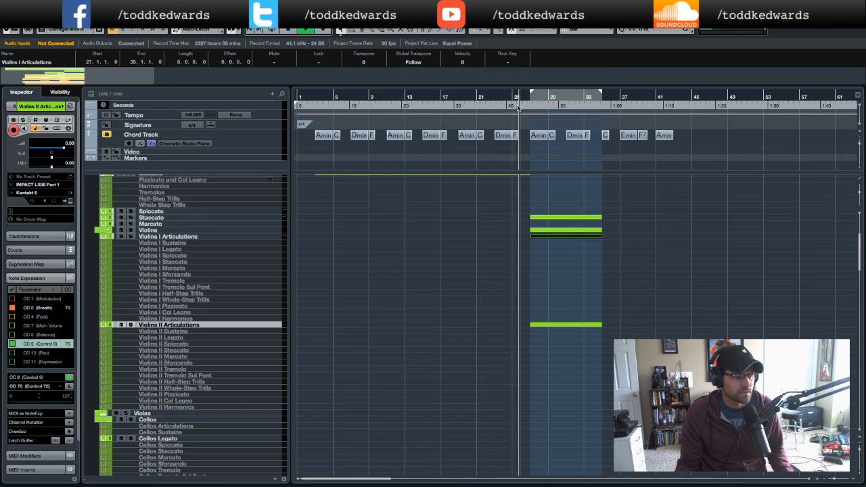
- Scroll through the track list while playing back the arrangement
scroll(325, 319, down, 15)
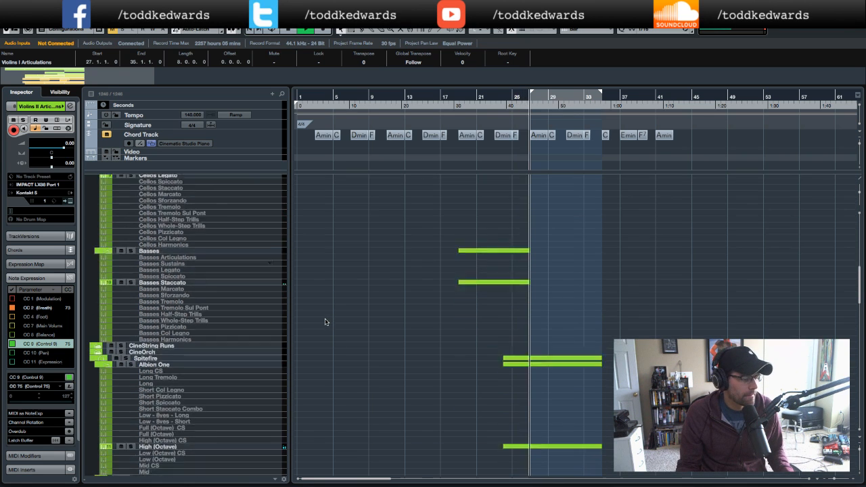
scroll(329, 317, down, 5)
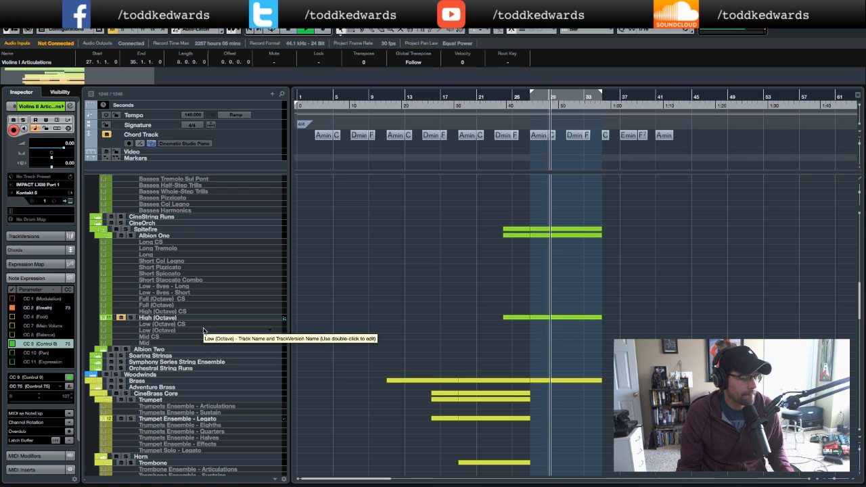
key(space)
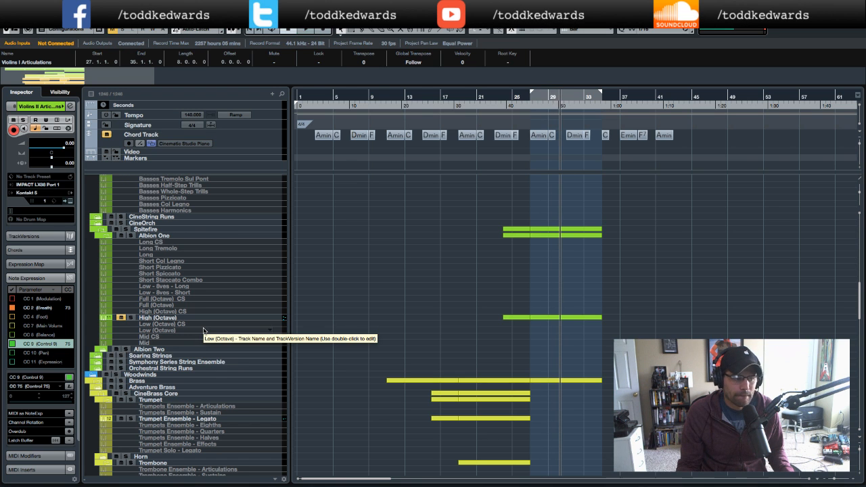
scroll(519, 268, up, 5)
scroll(520, 269, up, 4)
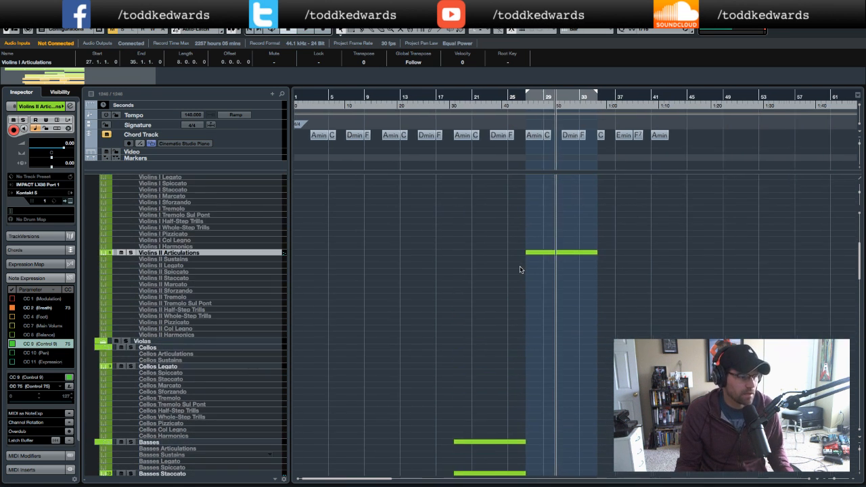
scroll(520, 269, up, 3)
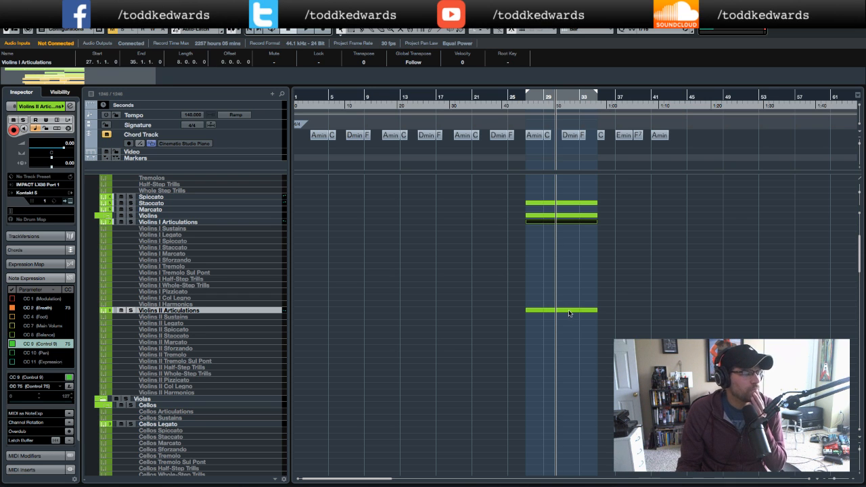
scroll(189, 348, down, 4)
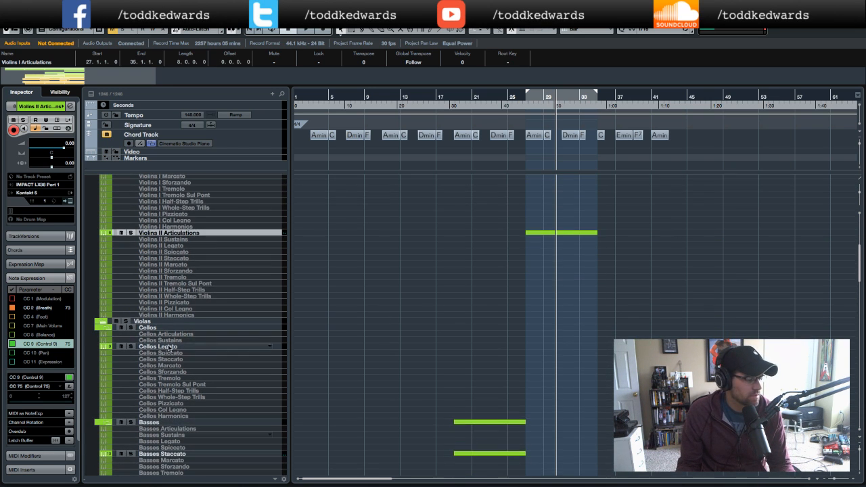
- Expand the Violas folder and select its Violas Articulations track
click(103, 323)
click(174, 327)
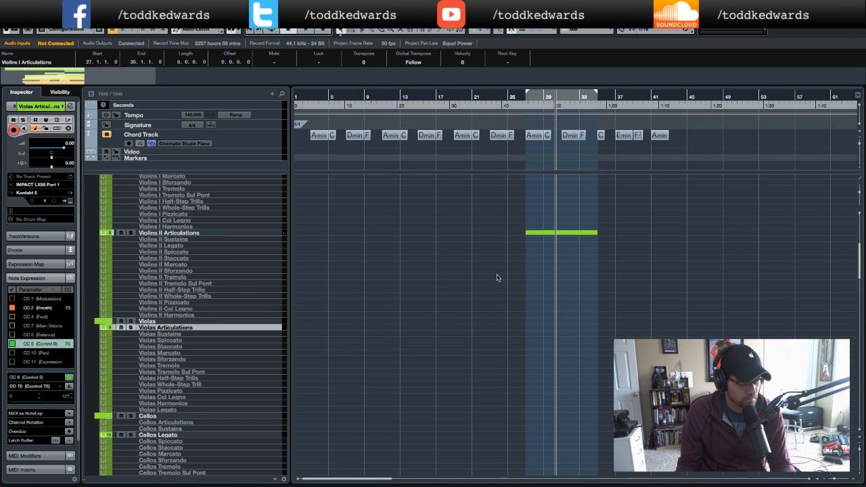
- Open the Violins II part in the key editor to view its notes
double_click(557, 234)
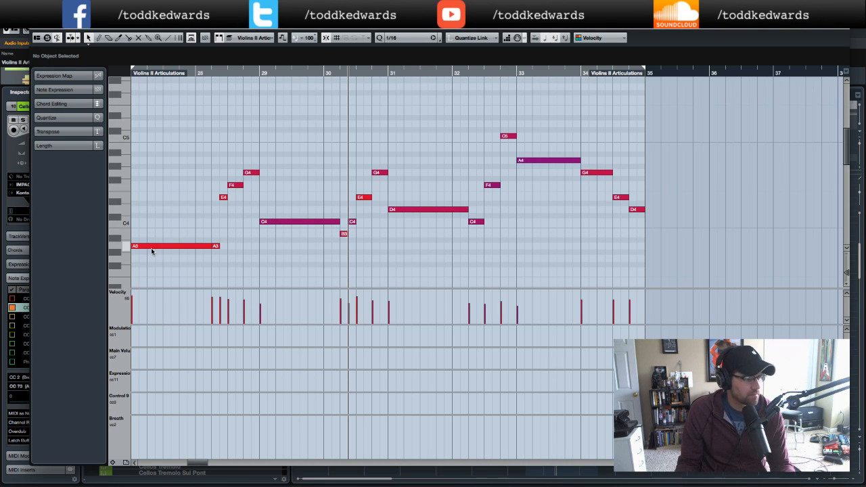
scroll(210, 195, down, 6)
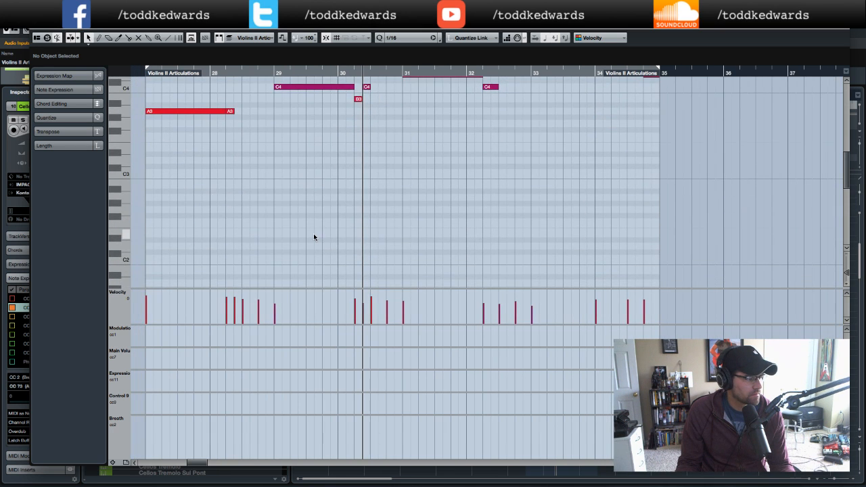
scroll(314, 237, up, 5)
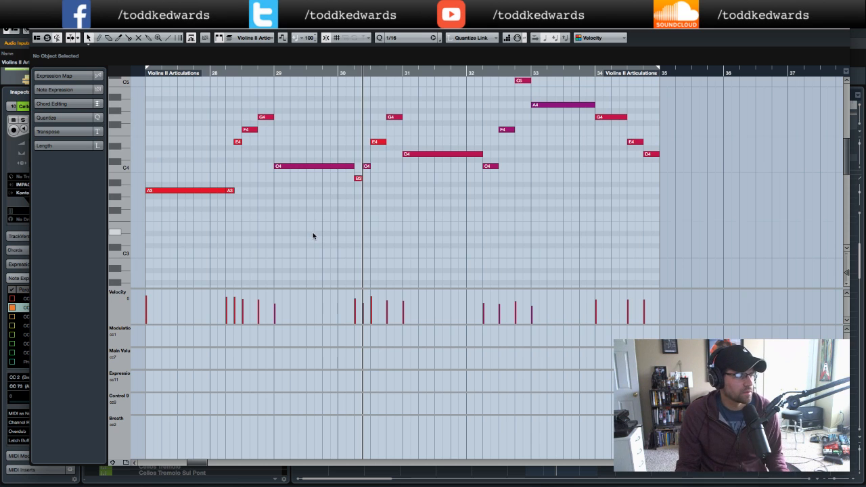
scroll(312, 231, up, 3)
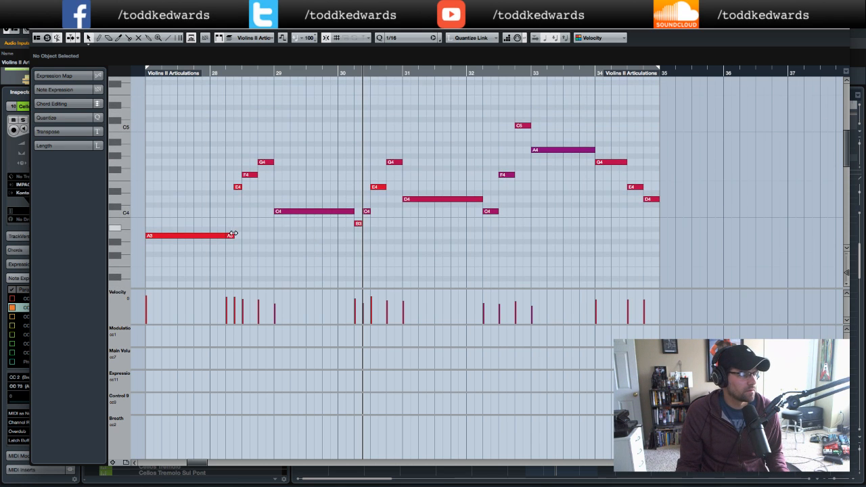
- Select all the notes in the Violins II part and close the key editor
click(191, 235)
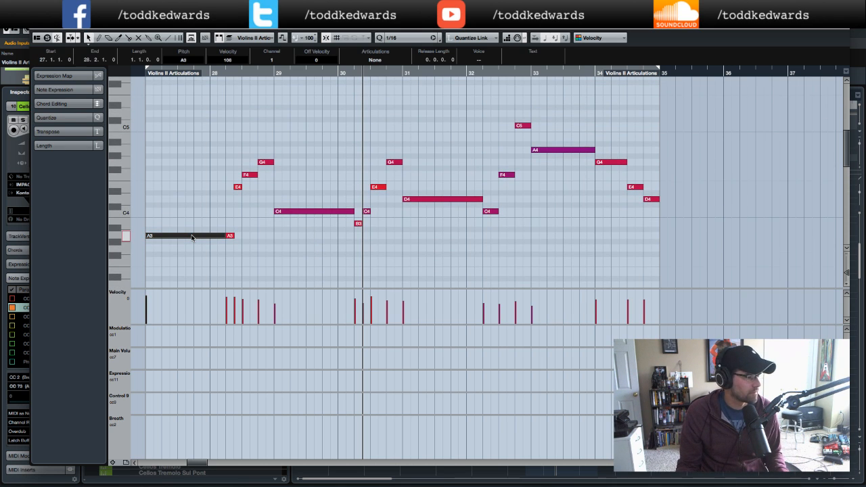
drag(163, 107, 694, 262)
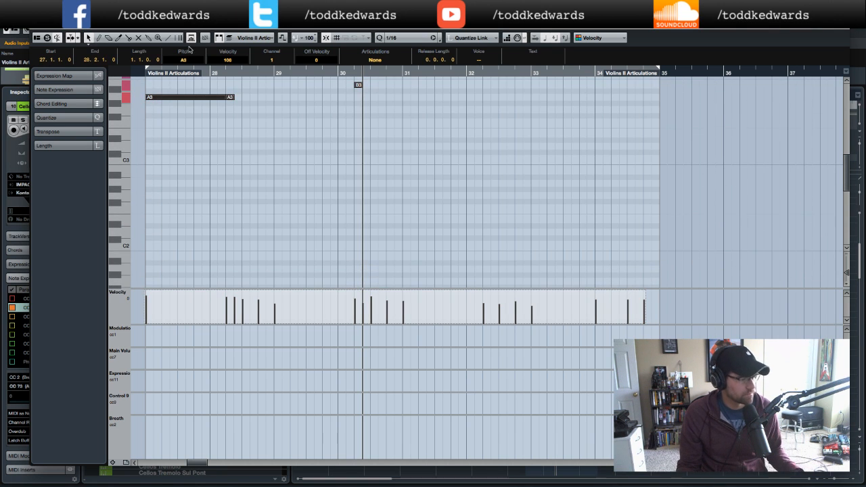
click(39, 29)
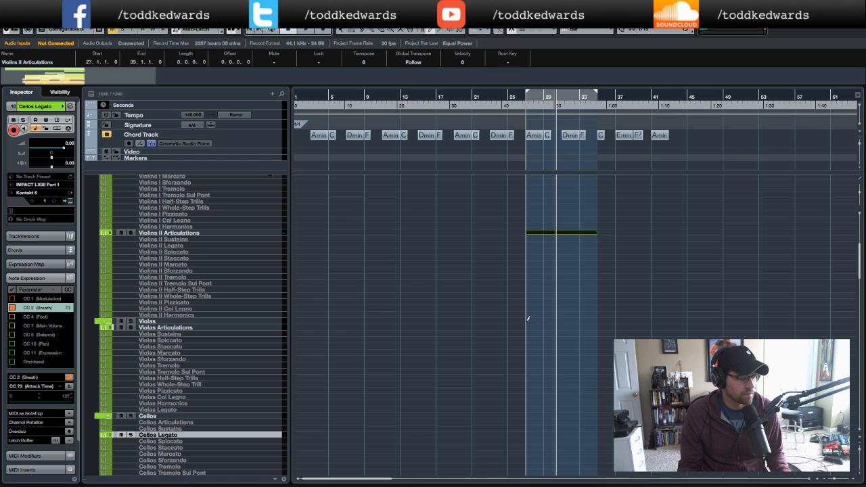
- Create an empty part on the Violas Articulations track spanning bars 27 to 35 and open it in the key editor
drag(528, 325, 598, 325)
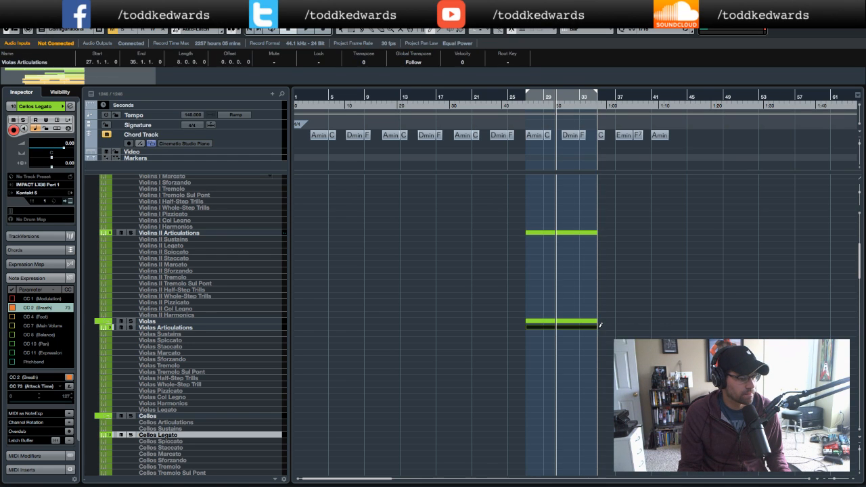
key(1)
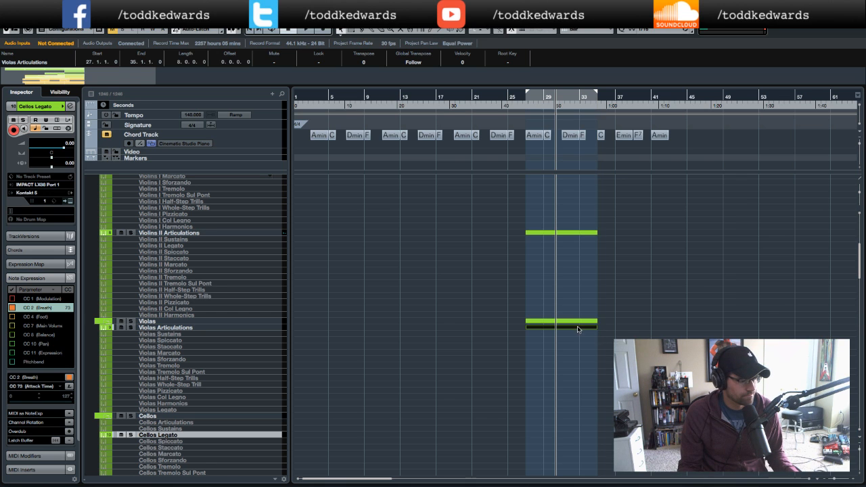
double_click(577, 329)
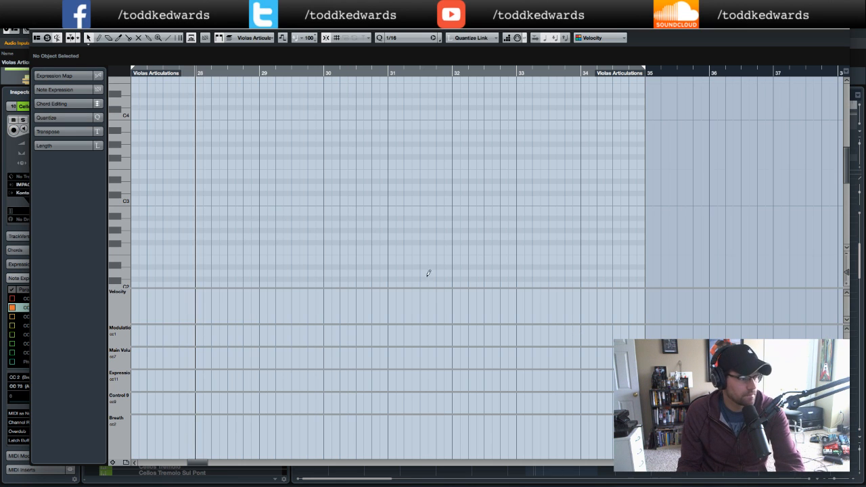
- Paste the copied melody notes into the Violas Articulations part
scroll(337, 227, left, 3)
key(KP_Subtract)
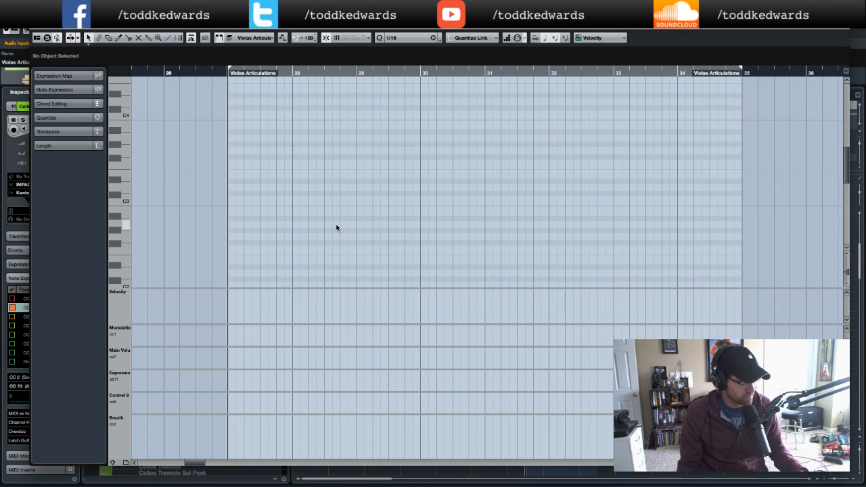
key(super+v)
scroll(336, 184, up, 2)
scroll(272, 162, right, 1)
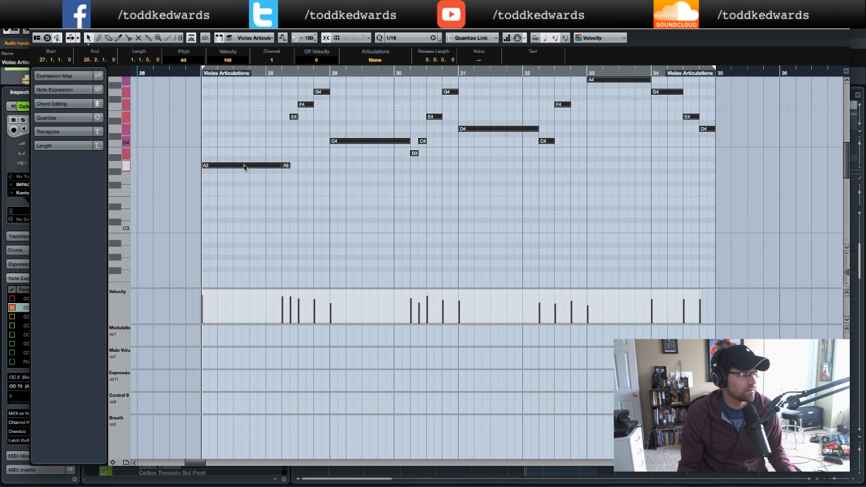
- Select all the pasted viola notes, transpose them down an octave to start on A2, and close the editor
click(244, 166)
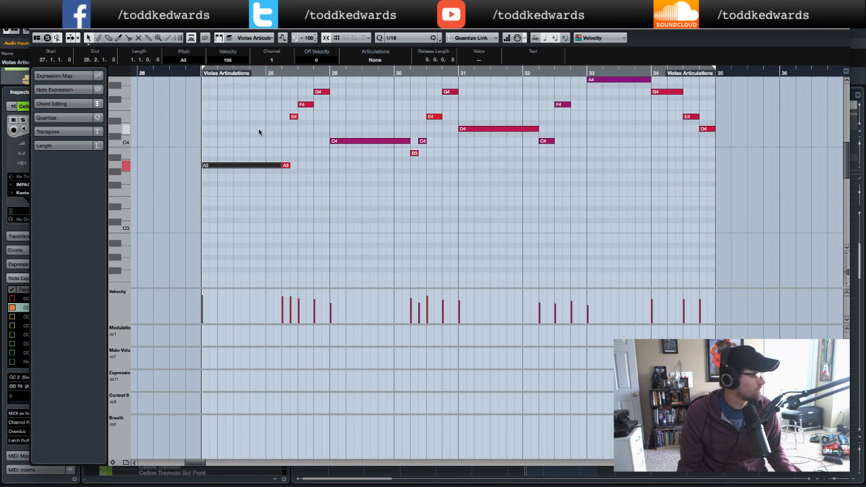
scroll(259, 129, up, 3)
drag(230, 108, 730, 231)
key(Down)
key(Down)
key(Down)
key(Down)
key(Down)
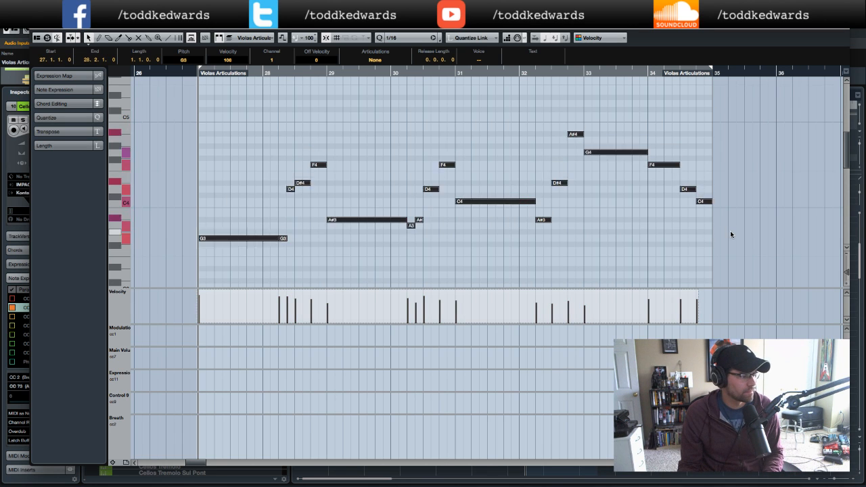
key(Down)
key(Down)
key(Down)
key(Down)
key(Down)
key(Down)
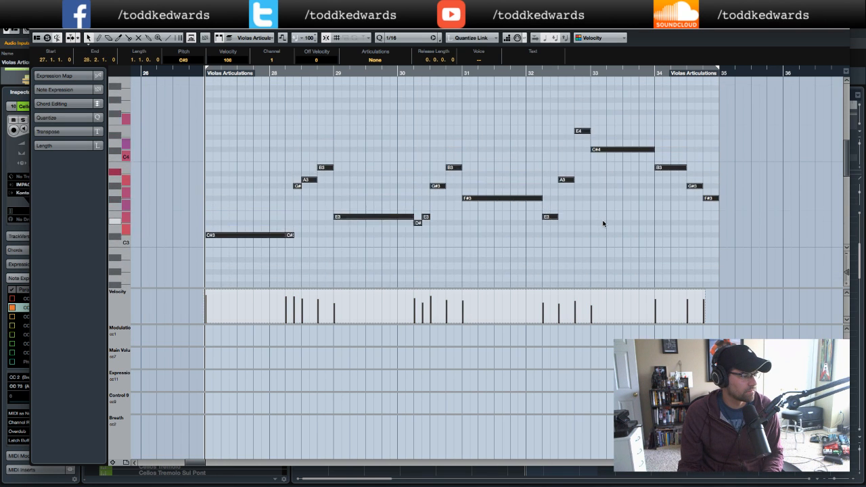
key(Down)
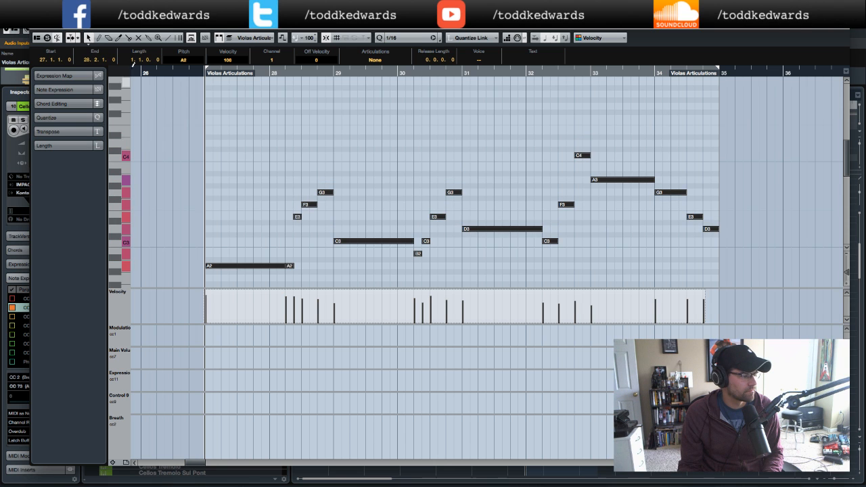
click(37, 30)
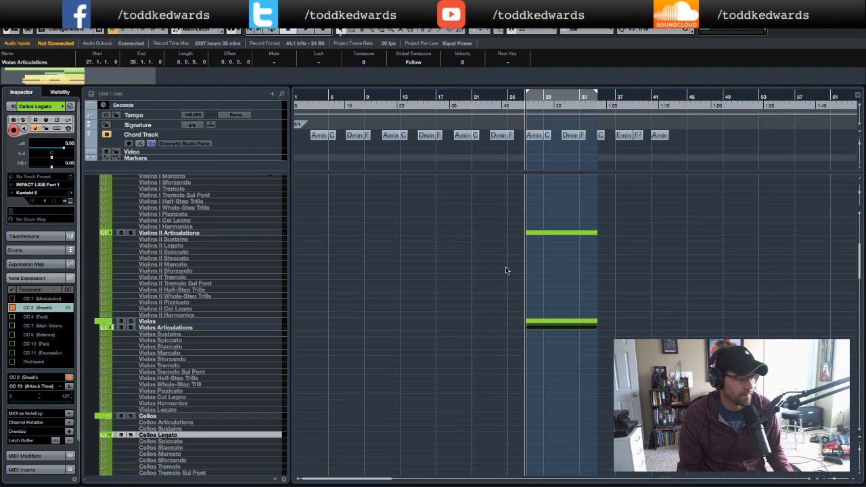
- Open the Violins II part in the key editor to review its notes, then close it
double_click(552, 234)
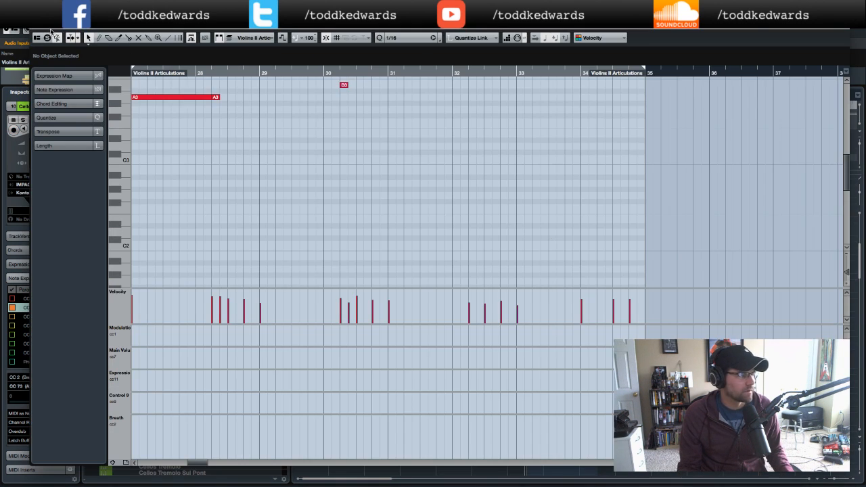
scroll(336, 179, up, 5)
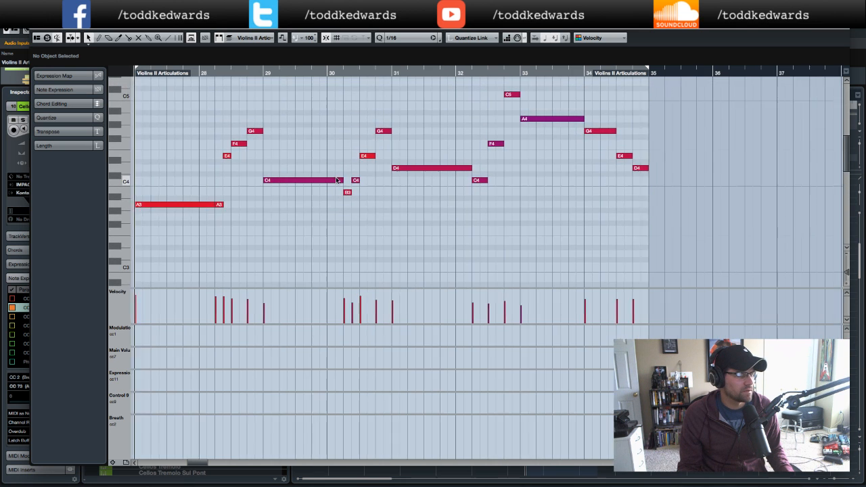
scroll(336, 178, left, 4)
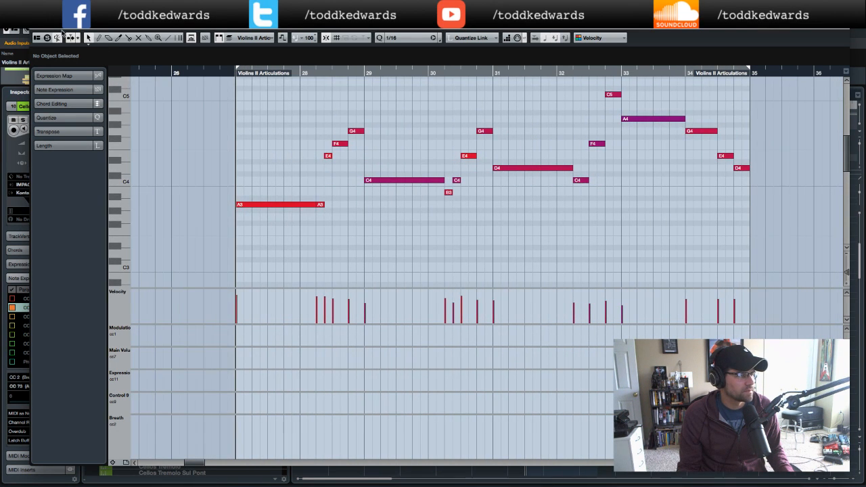
click(36, 28)
- Open the Violins I part, transpose all its notes down an octave to start on A3, and close the editor
scroll(569, 295, up, 4)
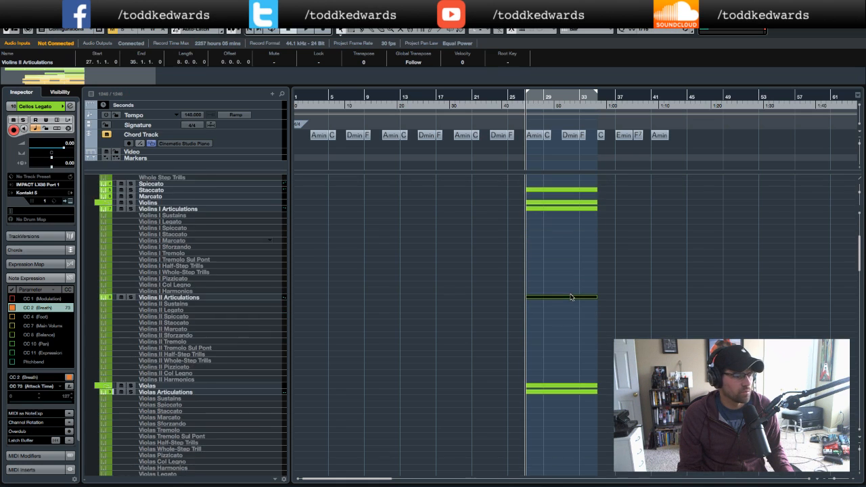
double_click(554, 221)
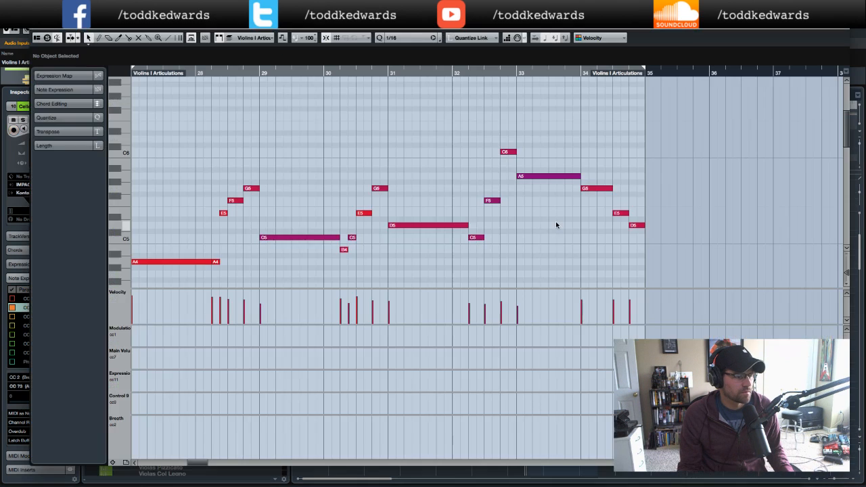
click(180, 262)
drag(164, 155, 640, 286)
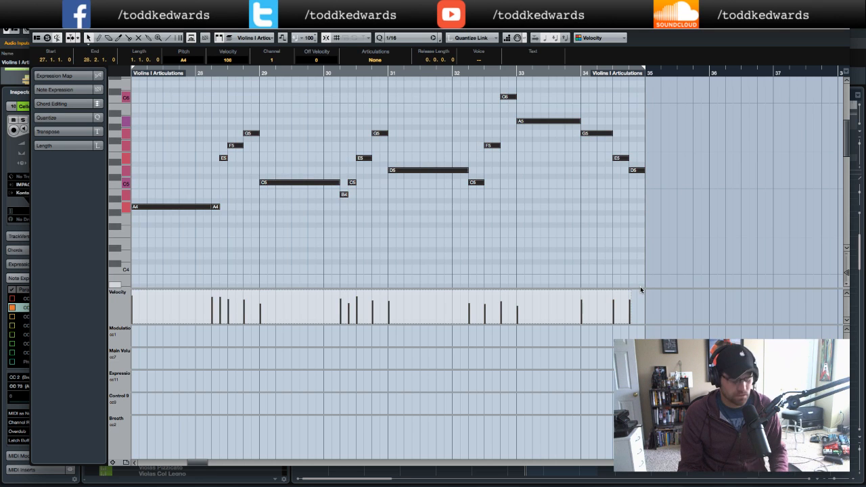
scroll(536, 219, down, 3)
key(Down)
key(Down)
key(Down)
key(Down)
key(Down)
key(Down)
key(Down)
key(Down)
key(Down)
key(Down)
key(Down)
key(Down)
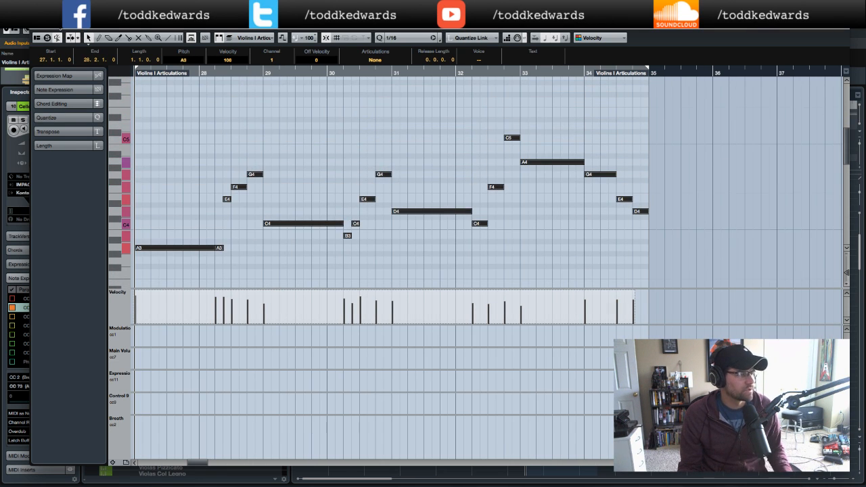
click(36, 28)
- Play back the arrangement from about bar 29 while browsing the track list and selecting the High (Octave) track
click(511, 106)
key(space)
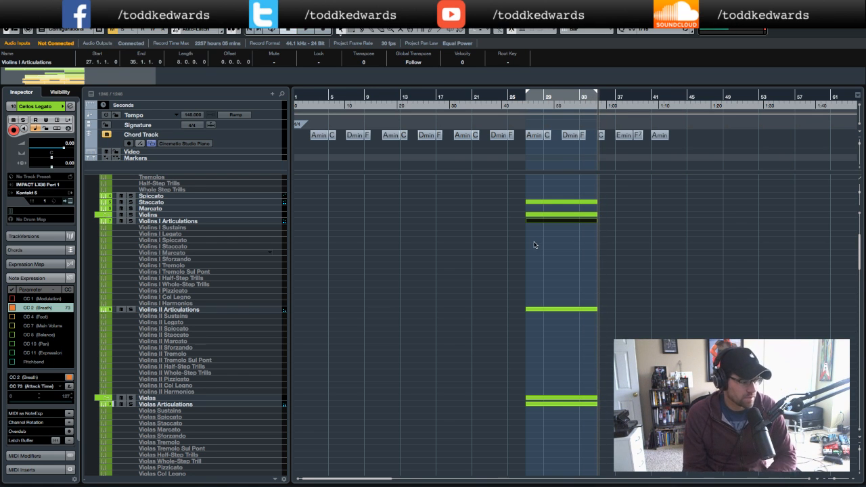
scroll(537, 245, down, 10)
scroll(532, 253, down, 10)
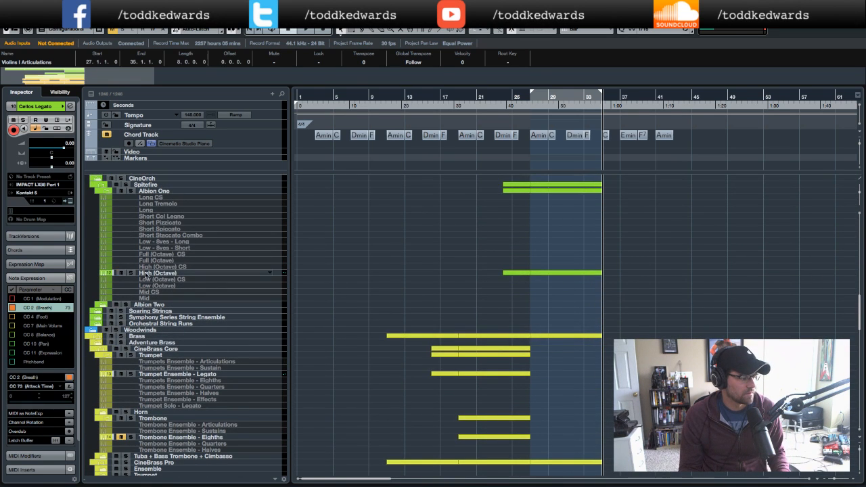
click(141, 275)
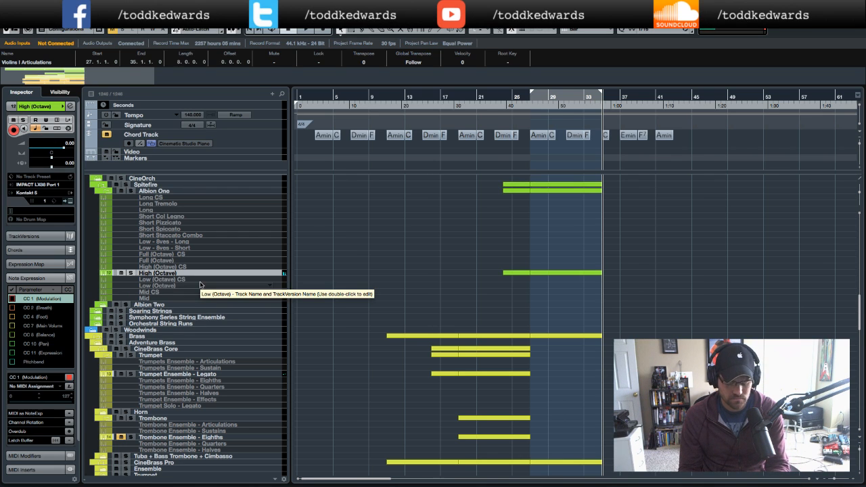
scroll(474, 270, up, 8)
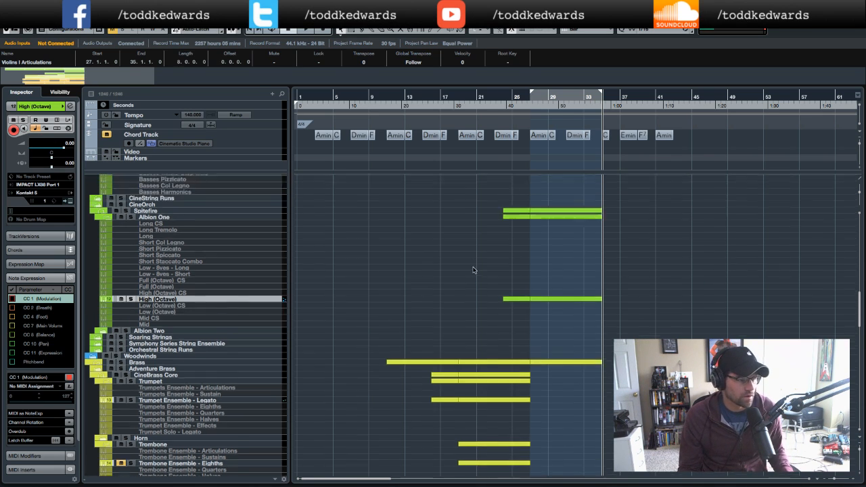
scroll(511, 270, up, 3)
scroll(511, 270, right, 1)
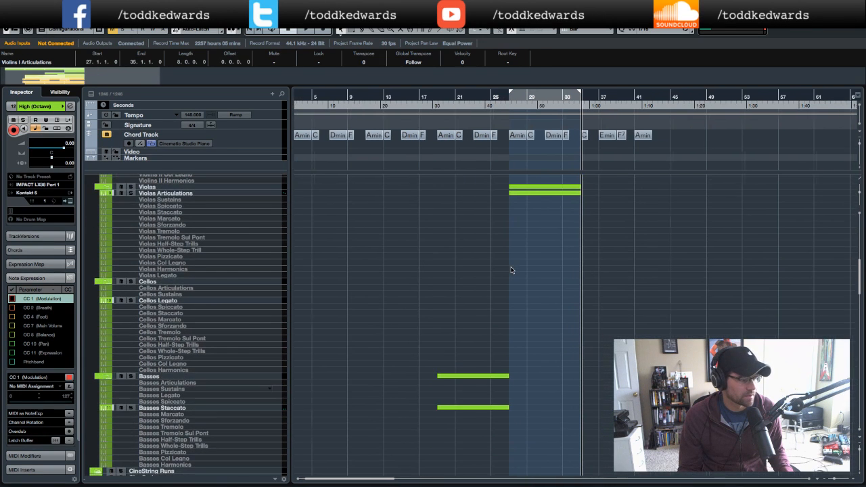
scroll(511, 270, up, 2)
scroll(511, 271, right, 1)
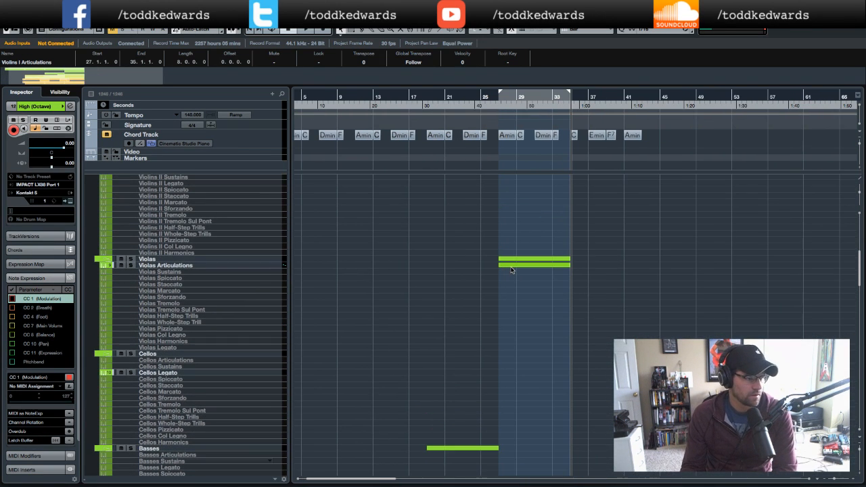
- Open the Violas Articulations Kontakt instrument, toggle microphone channel switches in the CineStrings Core mixer, and close it
click(226, 266)
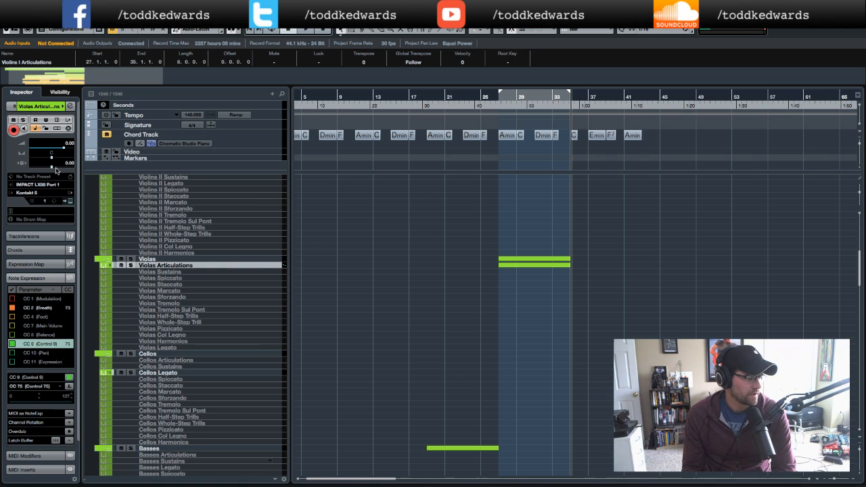
click(70, 201)
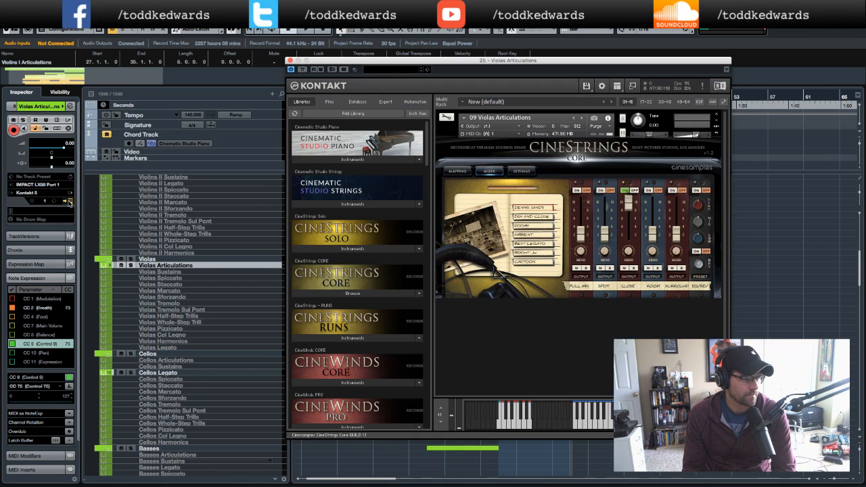
click(457, 172)
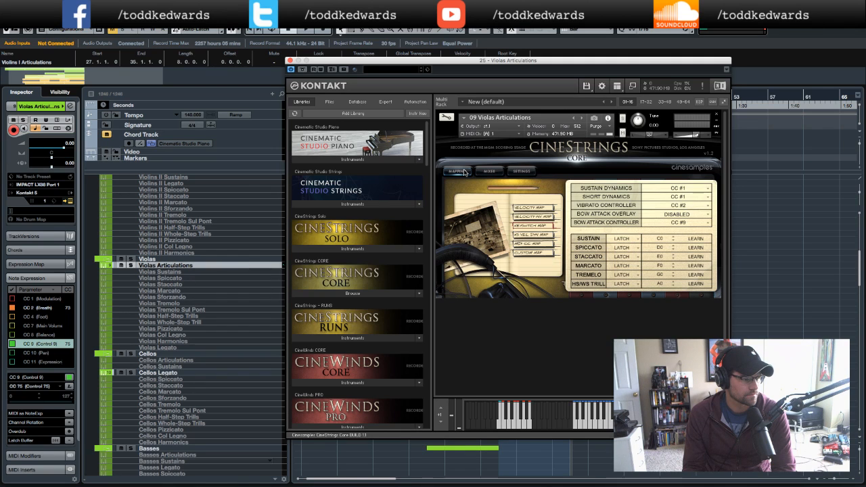
click(488, 171)
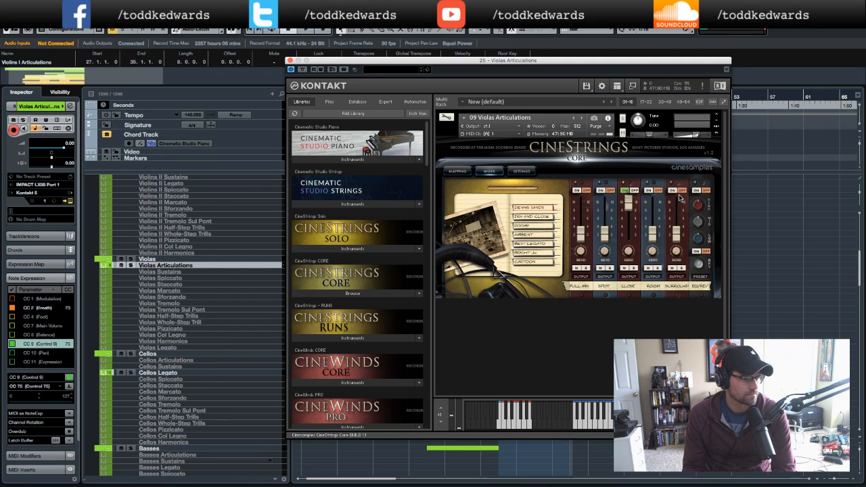
click(634, 192)
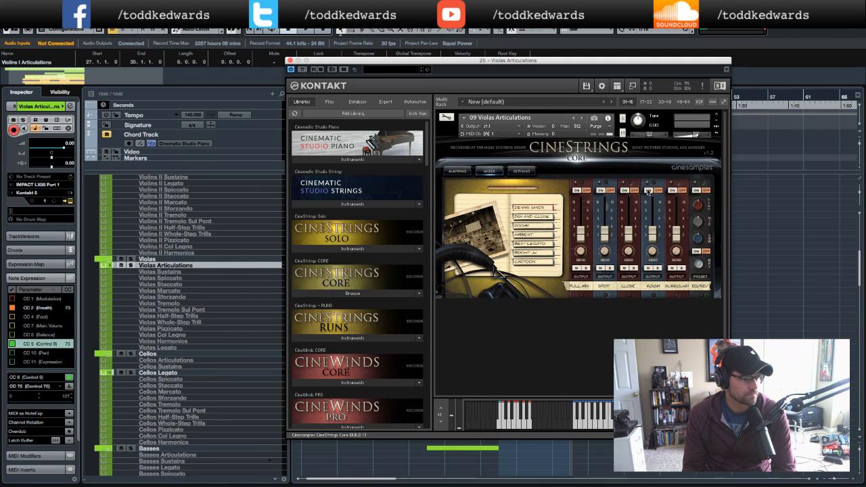
click(648, 191)
click(457, 172)
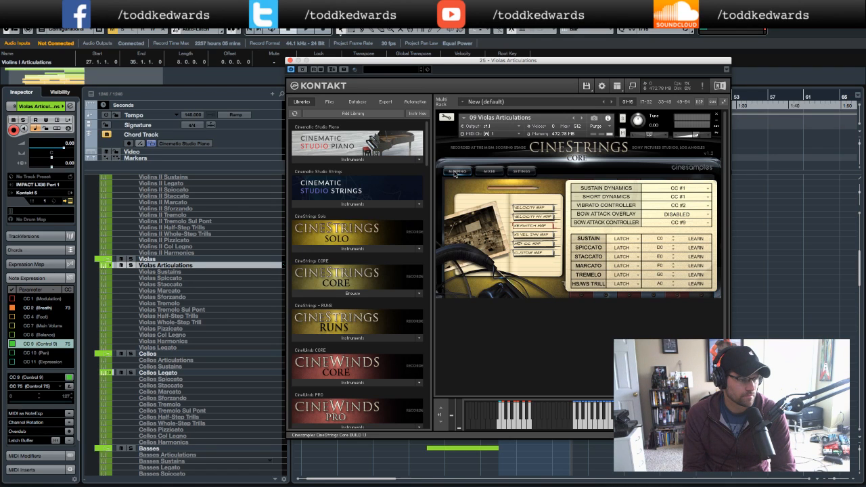
click(290, 61)
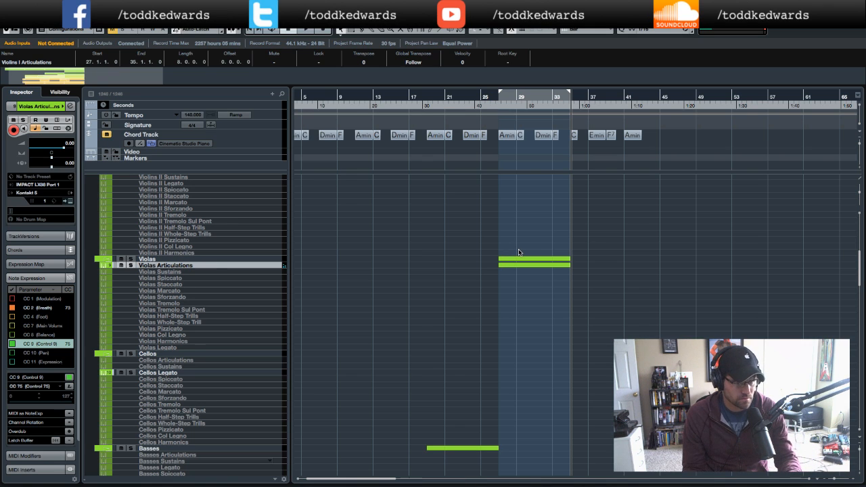
- Start playback from around bar 27 and solo the Violas Articulations track
click(496, 109)
key(space)
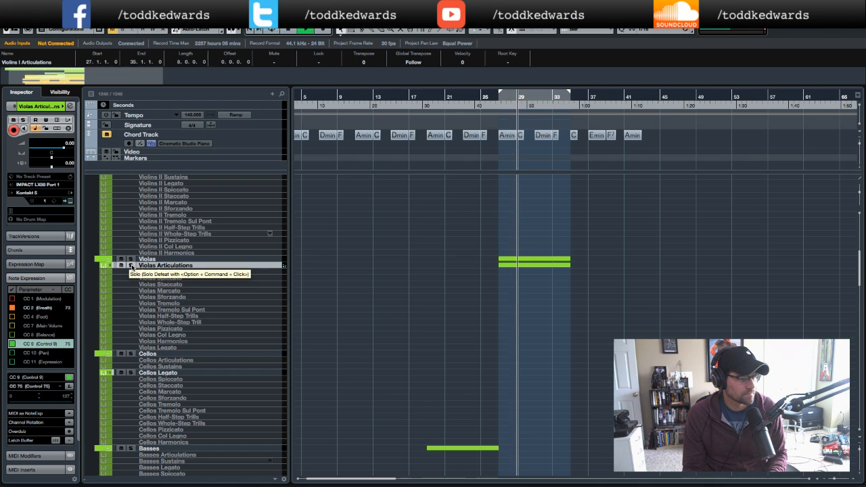
click(131, 266)
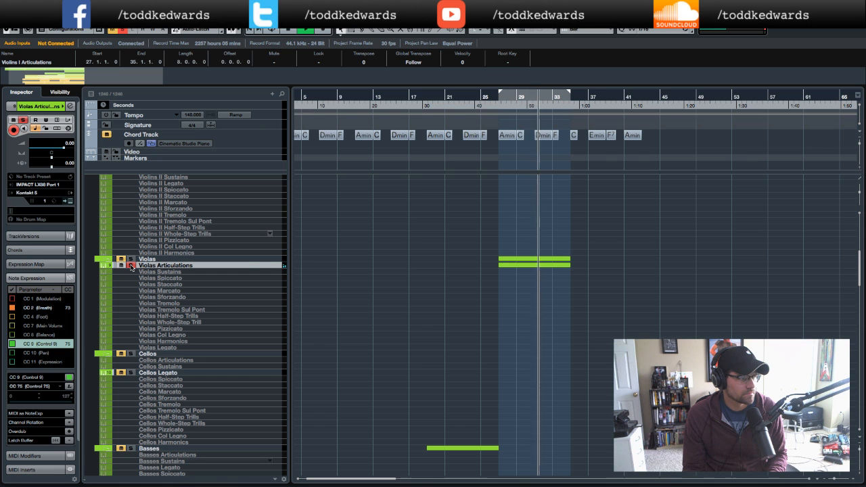
- Stop playback, open the Violas Articulations part and add an F0 keyswitch note at bar 28, beat 2
key(space)
double_click(532, 264)
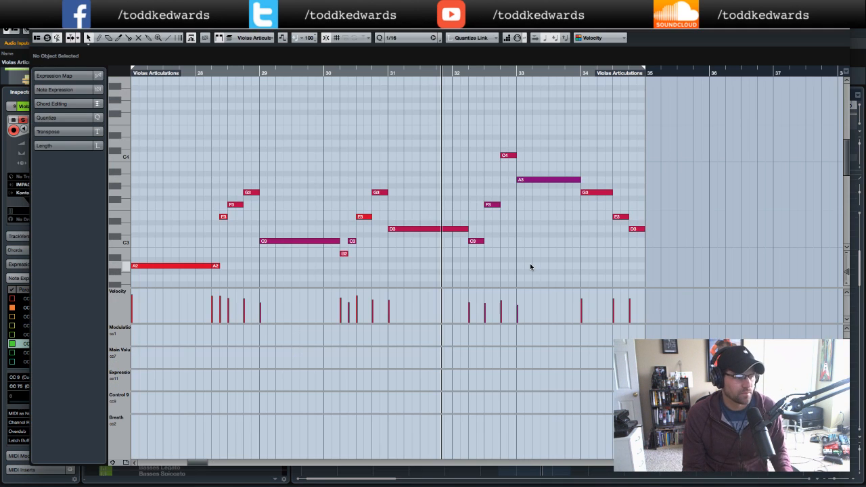
scroll(473, 213, down, 2)
scroll(473, 214, left, 5)
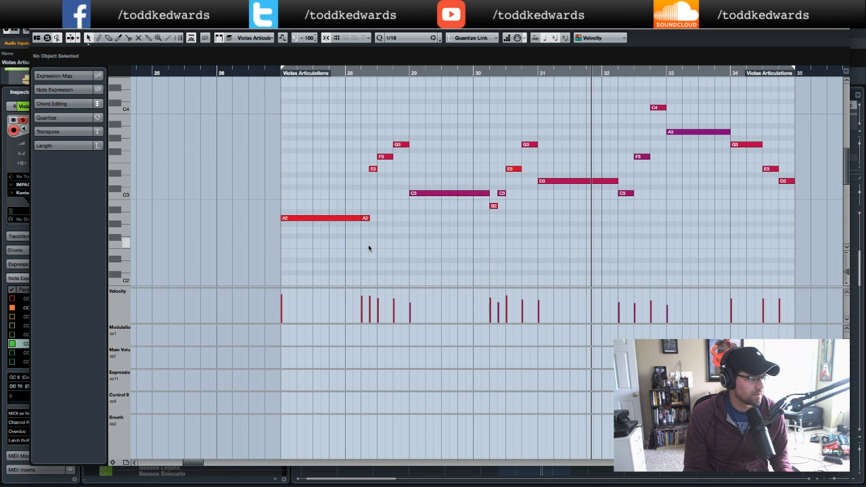
click(370, 74)
scroll(376, 169, down, 5)
scroll(376, 169, up, 4)
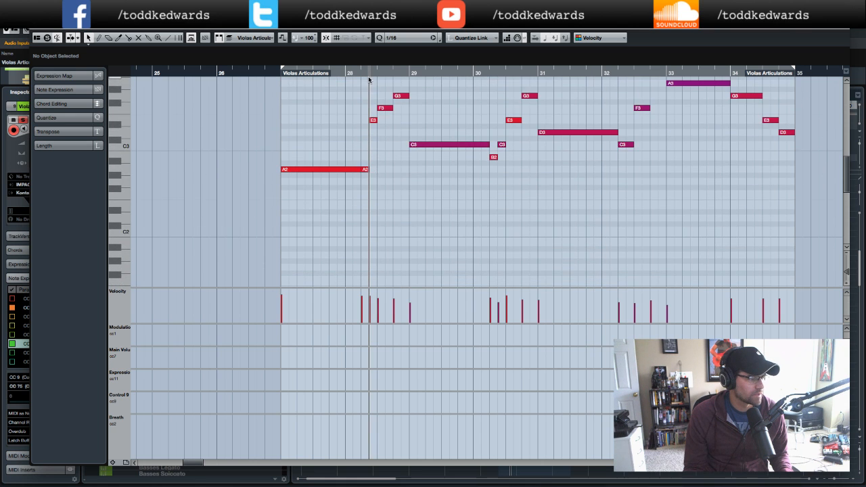
click(362, 72)
scroll(403, 190, down, 5)
scroll(402, 193, down, 1)
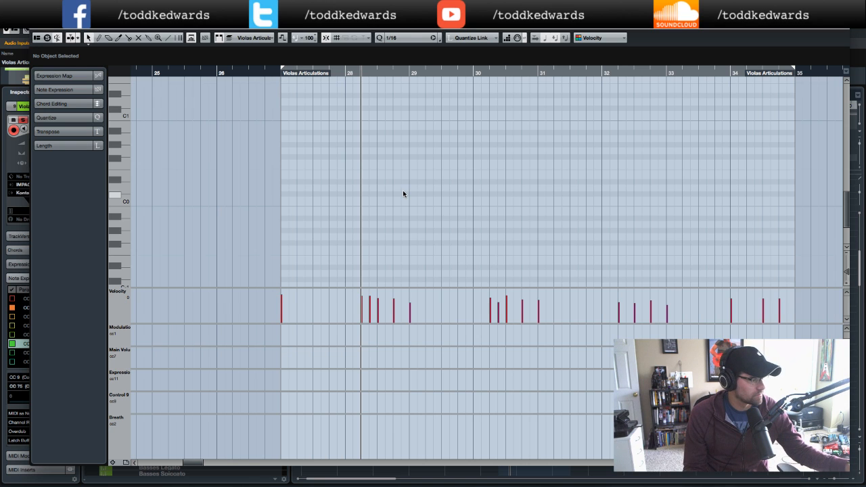
click(362, 163)
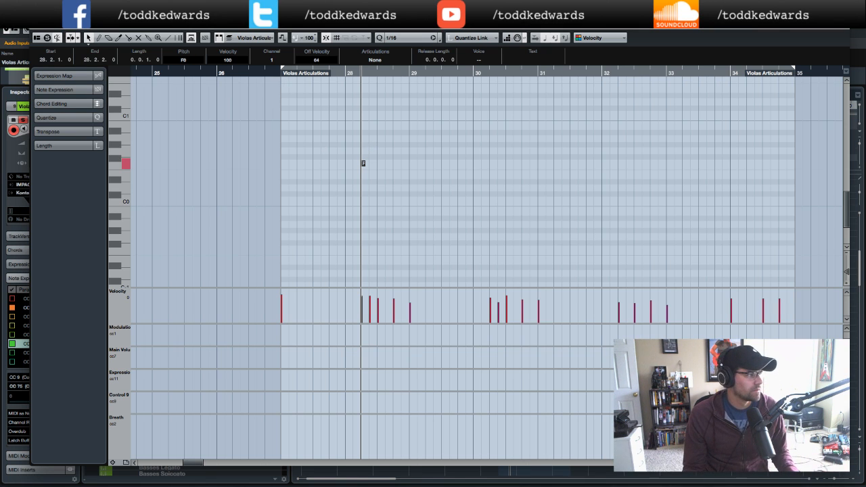
- Check the articulation keyswitch mapping in the Violas Articulations Kontakt instrument, then close it
click(35, 26)
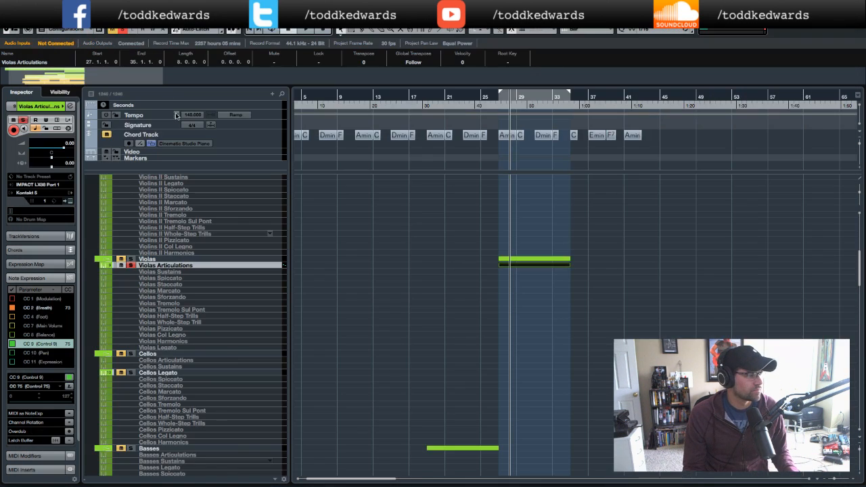
click(70, 201)
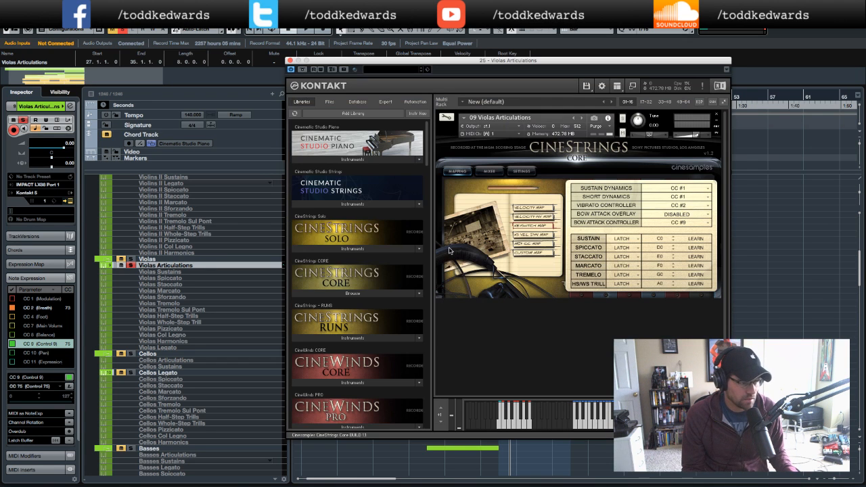
click(290, 61)
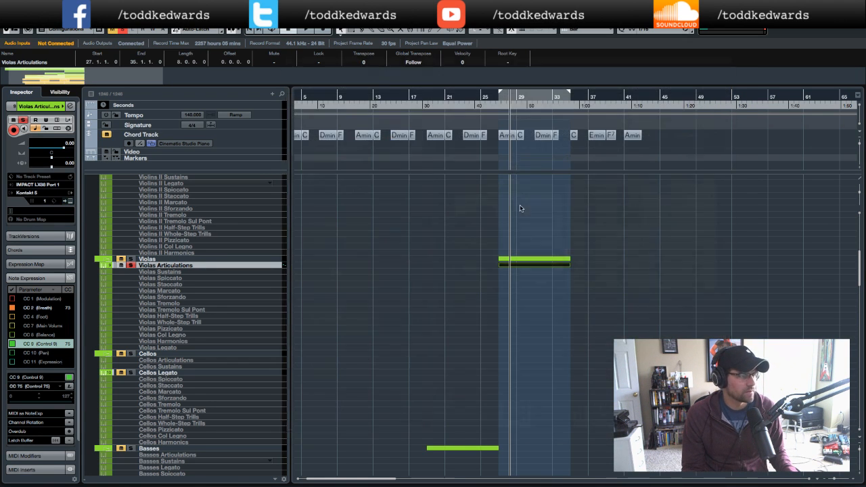
- Reopen the viola part, add a C0 keyswitch note at the start of bar 27 and copy it to bar 29
double_click(541, 263)
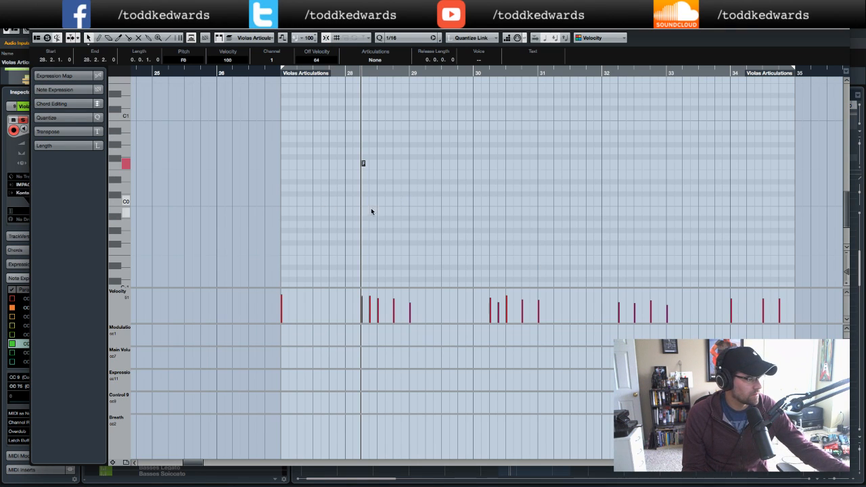
click(282, 201)
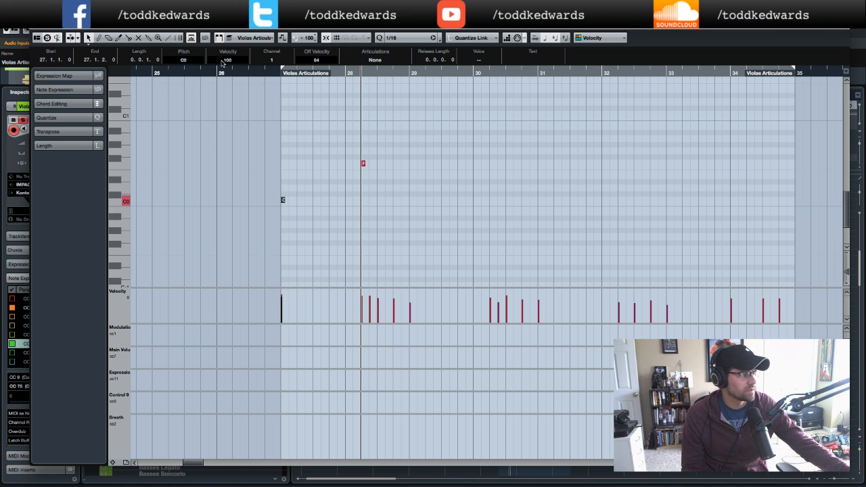
click(258, 70)
scroll(458, 200, up, 2)
scroll(459, 200, up, 4)
scroll(458, 200, up, 4)
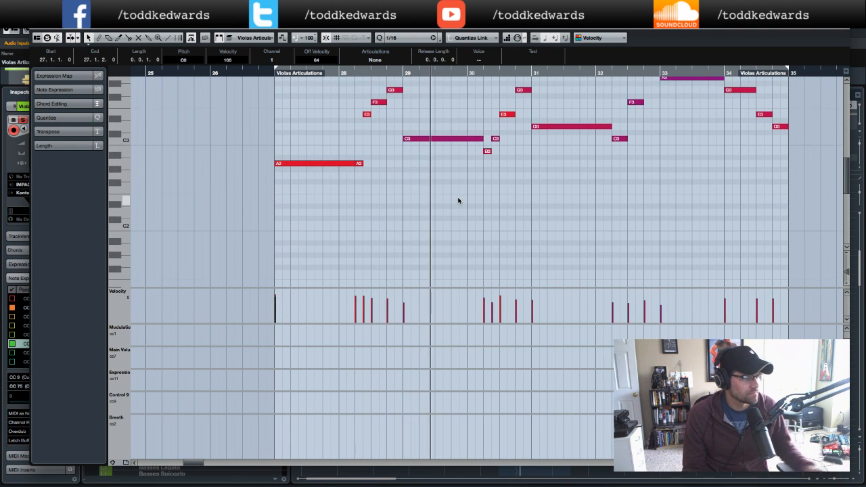
scroll(458, 200, down, 6)
scroll(458, 201, down, 1)
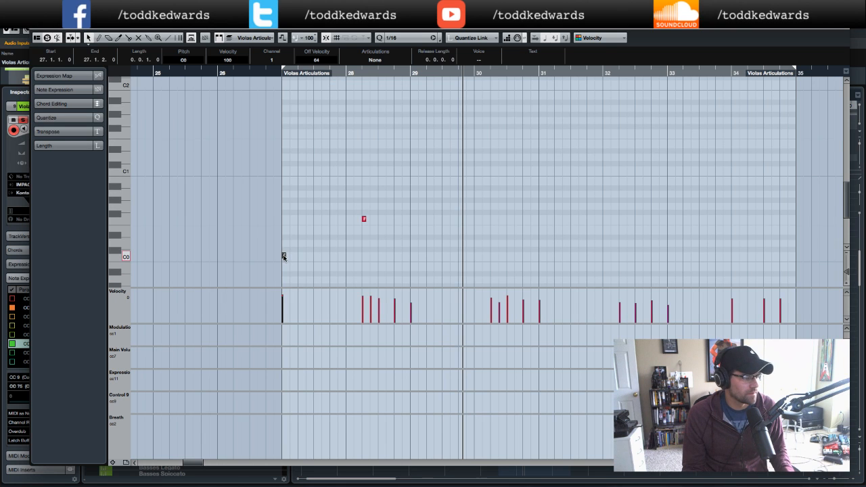
drag(284, 258, 411, 260)
scroll(462, 223, up, 4)
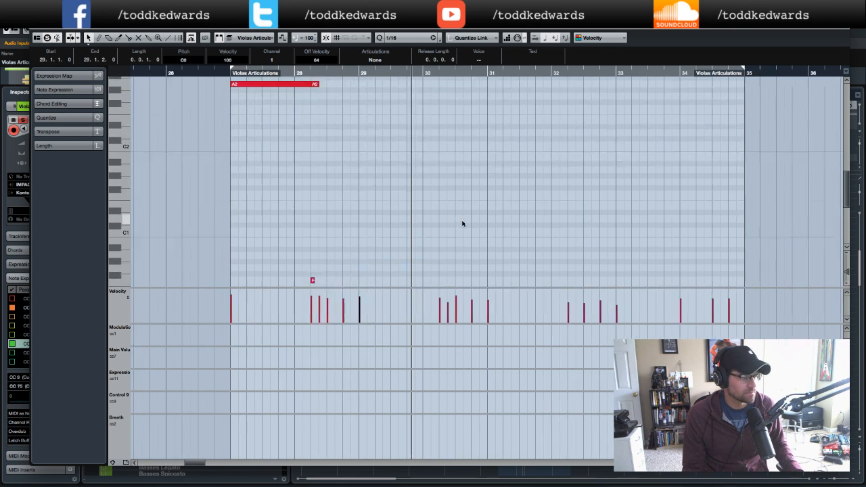
- Copy the F0 keyswitch note to the start of bar 30
key(g)
key(g)
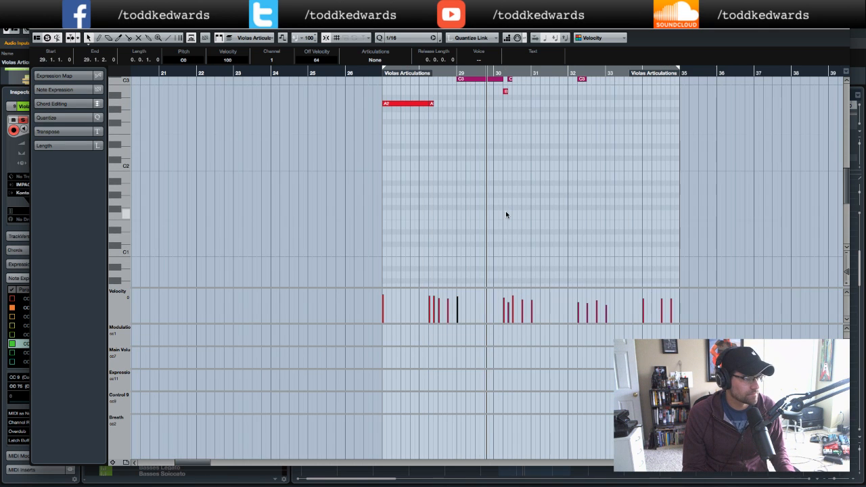
scroll(505, 215, up, 3)
scroll(506, 214, down, 6)
scroll(506, 214, left, 1)
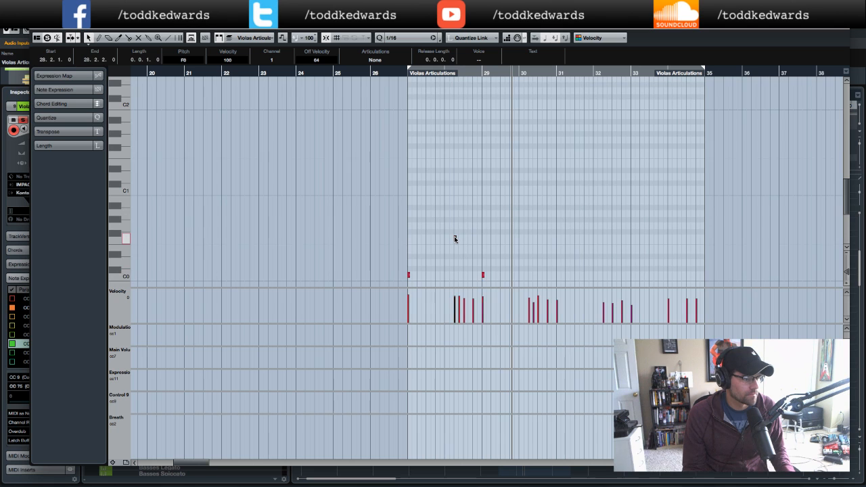
drag(454, 238, 510, 237)
scroll(529, 230, up, 2)
scroll(529, 229, up, 1)
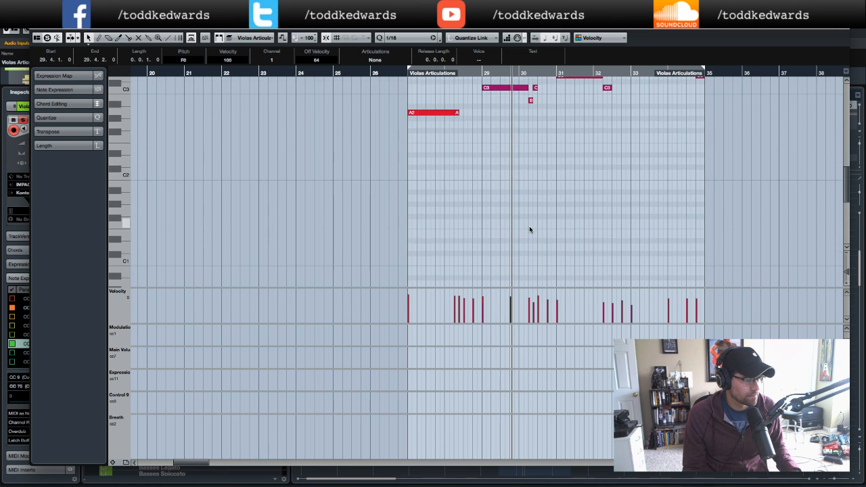
key(KP_Add)
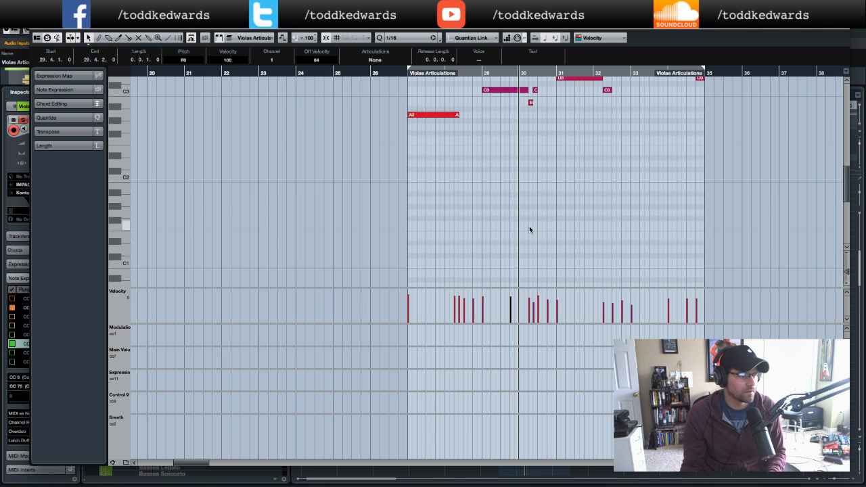
scroll(529, 230, down, 4)
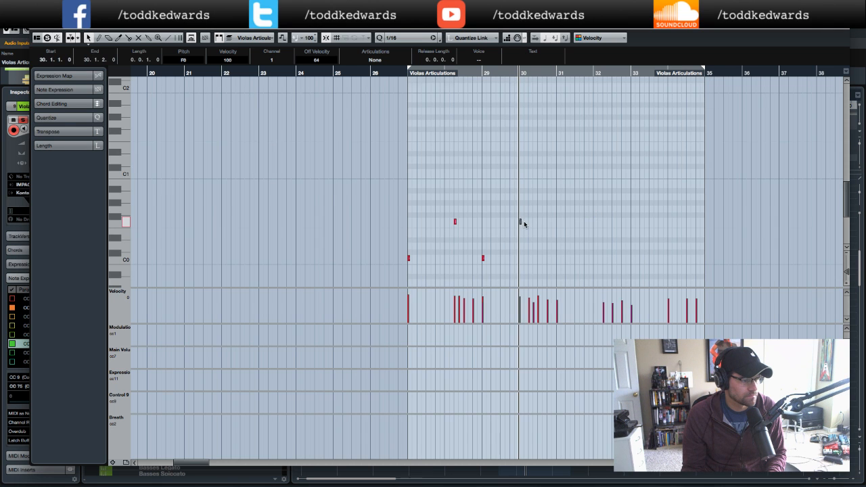
- Copy the C0 keyswitch note from bar 29 to the start of bar 31
scroll(523, 223, up, 4)
scroll(524, 223, up, 3)
scroll(524, 224, right, 1)
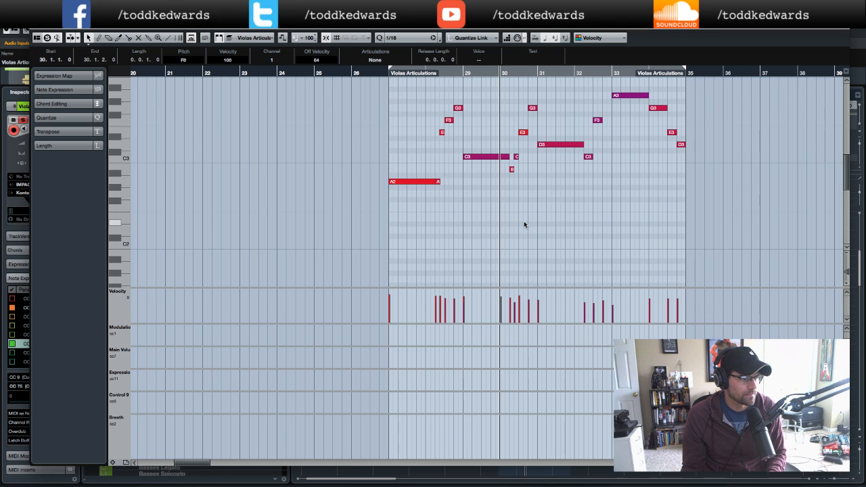
key(KP_Add)
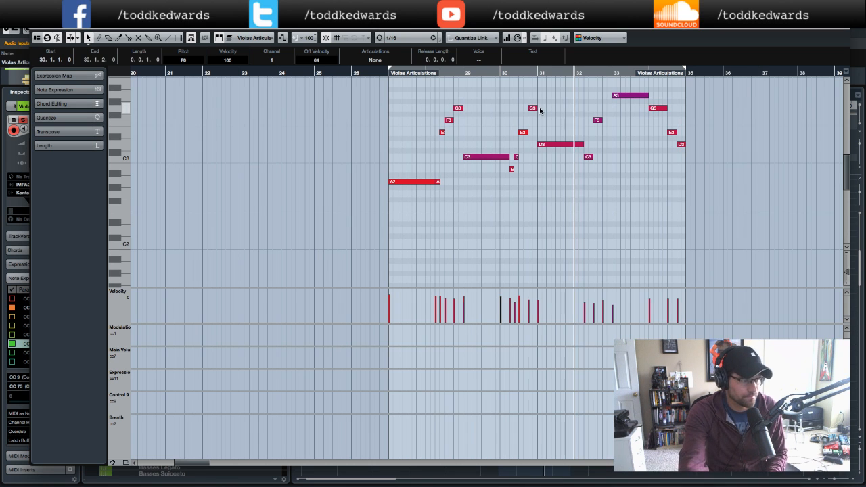
key(KP_Subtract)
scroll(539, 108, up, 2)
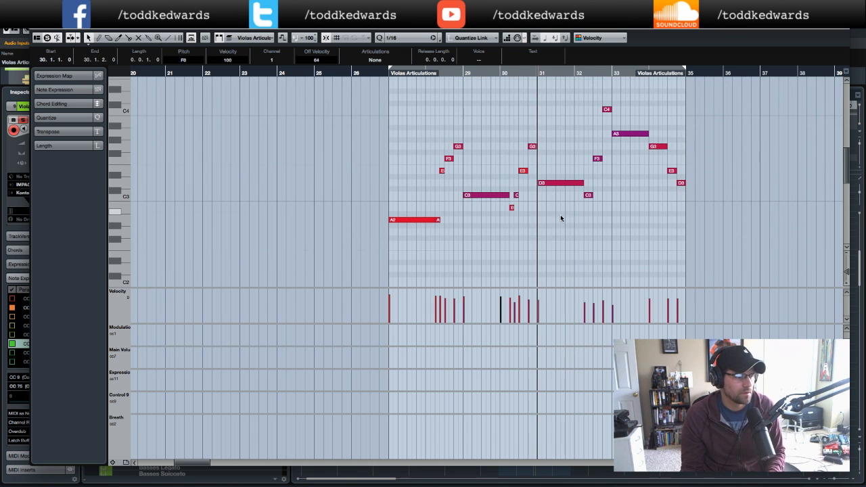
scroll(560, 214, down, 8)
scroll(560, 217, right, 1)
click(457, 255)
drag(459, 255, 535, 256)
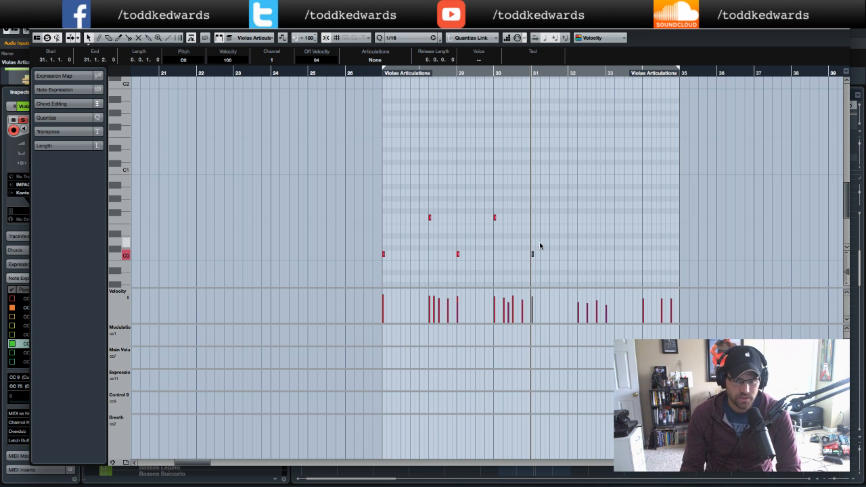
- Copy the F0 keyswitch note from bar 30 to bar 32, beat 2
scroll(557, 223, up, 10)
scroll(556, 223, right, 2)
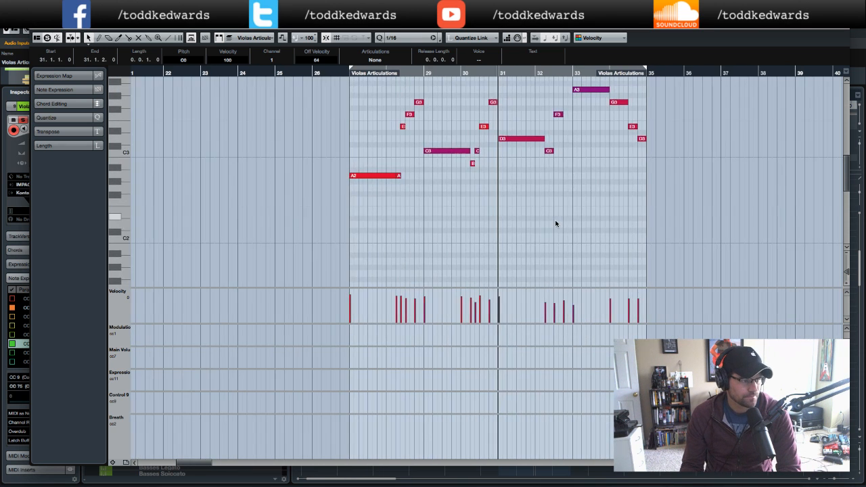
scroll(556, 223, down, 12)
scroll(557, 224, down, 4)
scroll(556, 223, left, 2)
scroll(490, 212, up, 6)
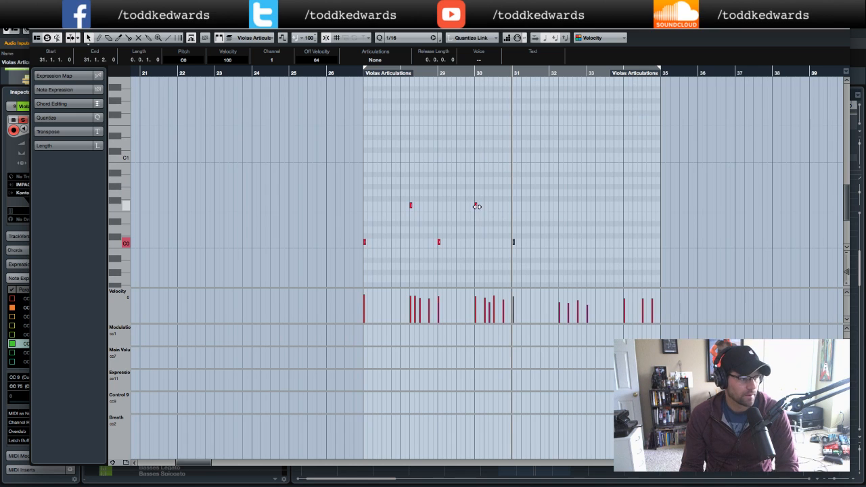
click(476, 206)
scroll(476, 207, down, 1)
scroll(475, 208, right, 1)
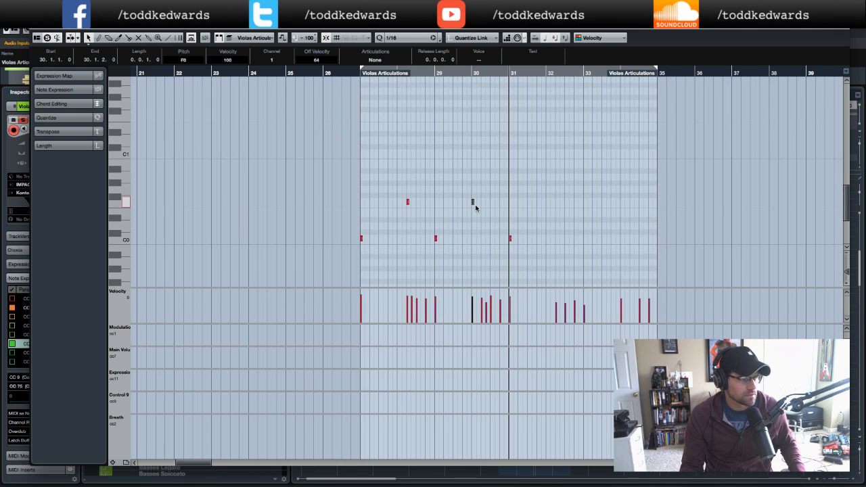
scroll(476, 208, up, 8)
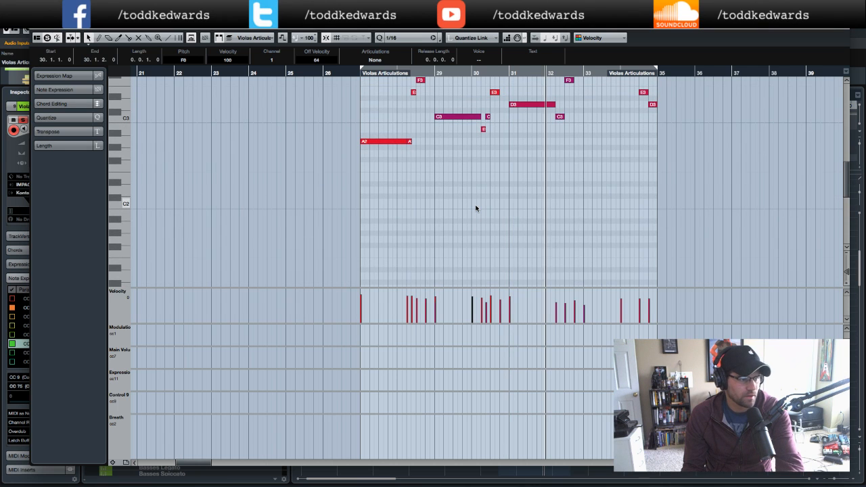
click(554, 73)
scroll(526, 181, down, 8)
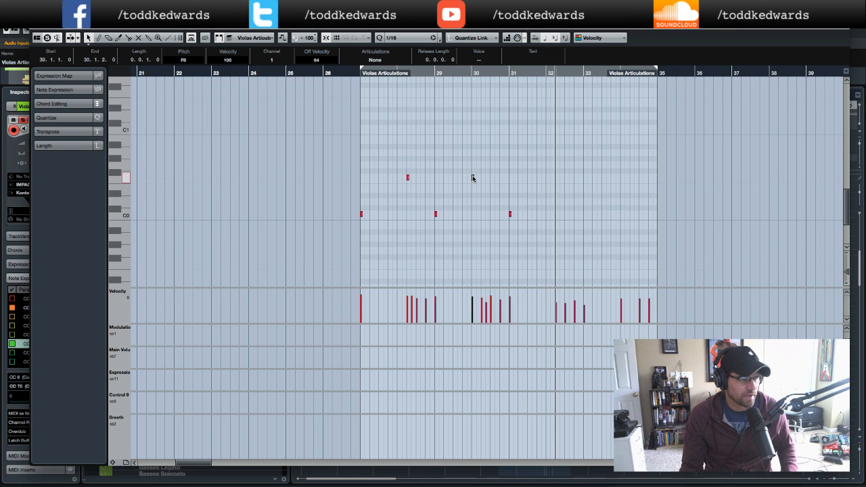
drag(472, 177, 556, 177)
- Copy the C0 keyswitch note from bar 31 to the start of bar 33
scroll(591, 196, up, 4)
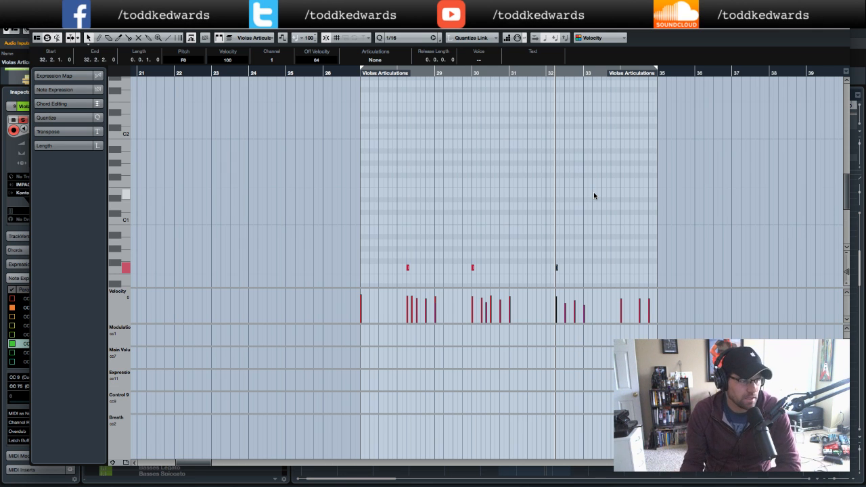
scroll(593, 191, up, 5)
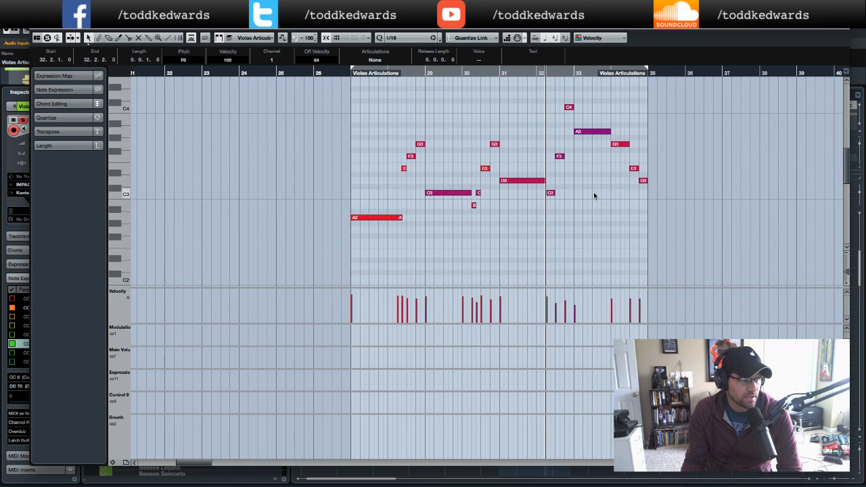
click(562, 72)
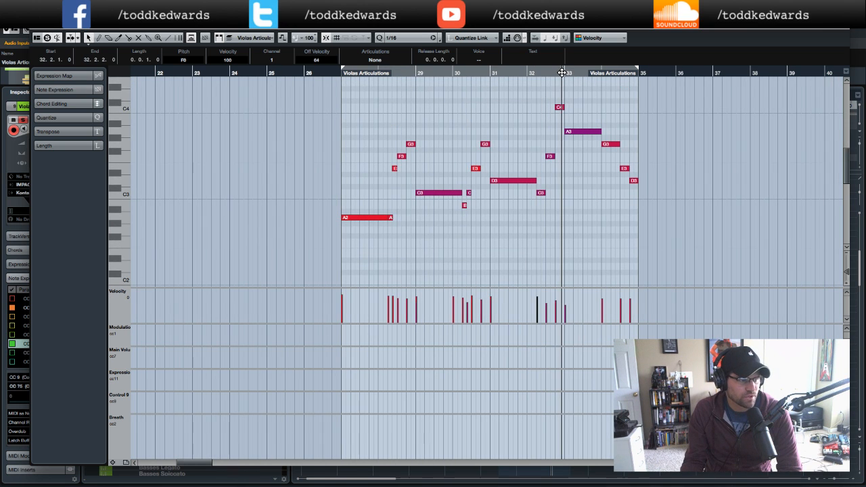
key(space)
scroll(596, 208, down, 5)
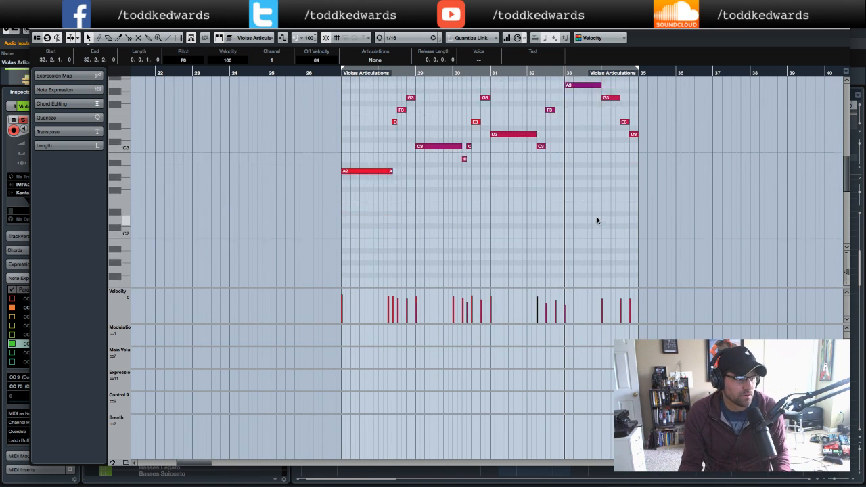
click(491, 227)
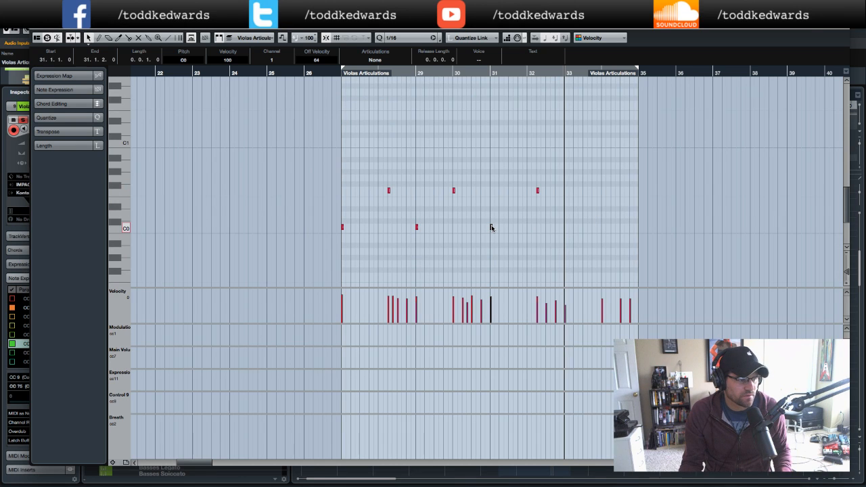
drag(492, 227, 568, 230)
- Play back the viola part from bar 27
scroll(596, 226, up, 5)
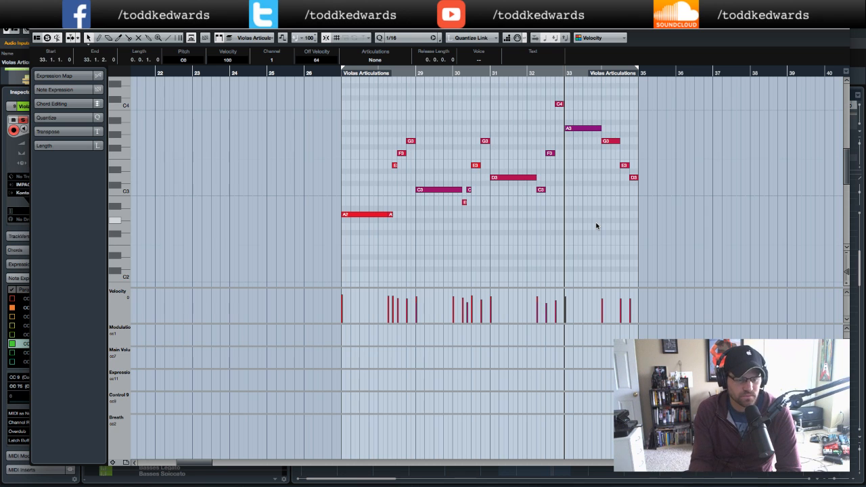
click(331, 73)
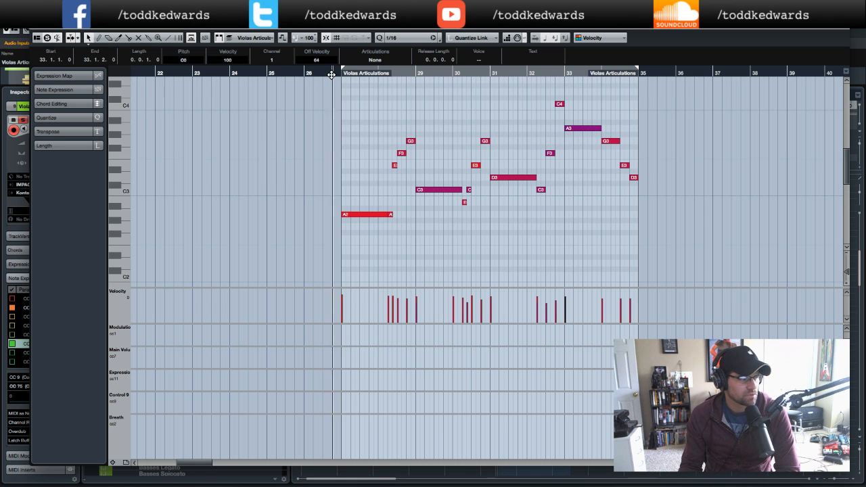
key(space)
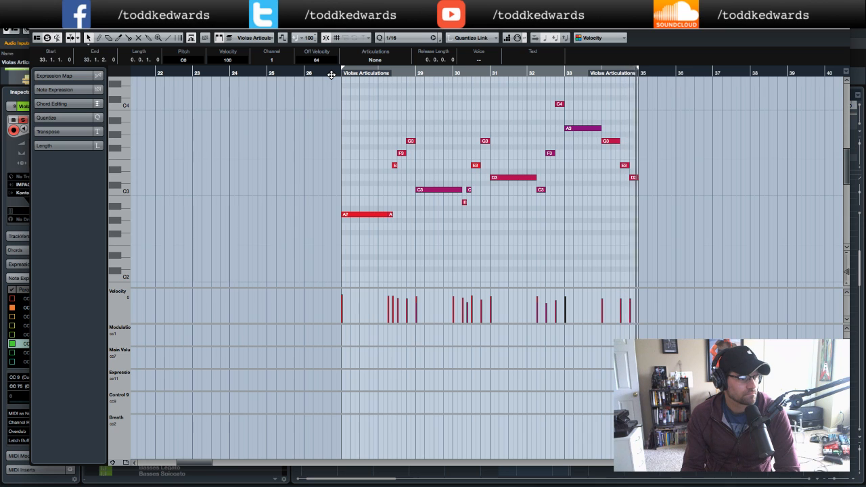
- Move the C0 keyswitch note from bar 31 earlier to bar 30, beat 3
key(space)
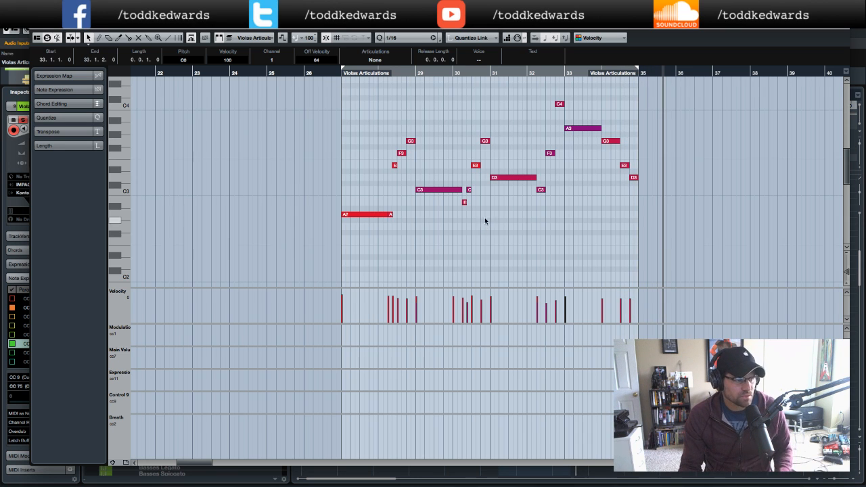
scroll(483, 212, down, 10)
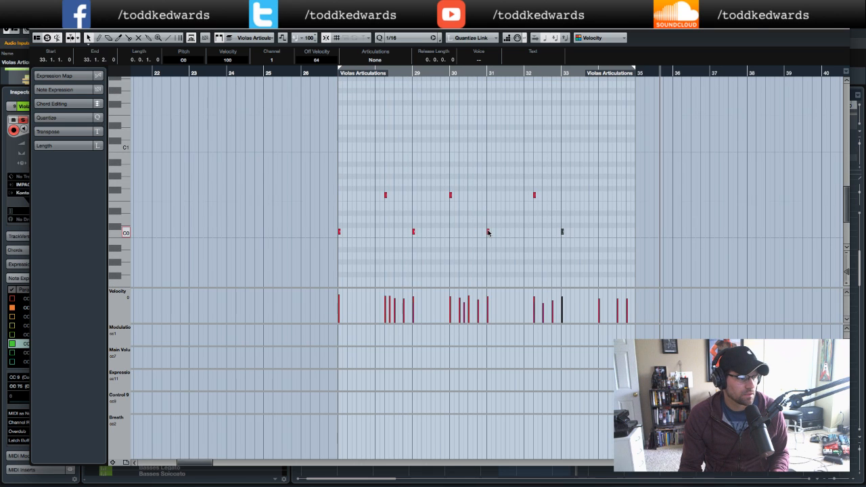
scroll(491, 218, up, 10)
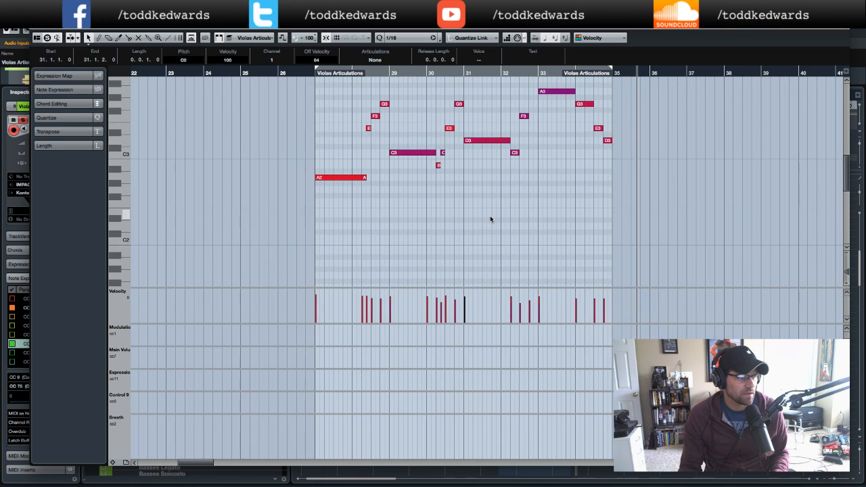
scroll(491, 218, down, 3)
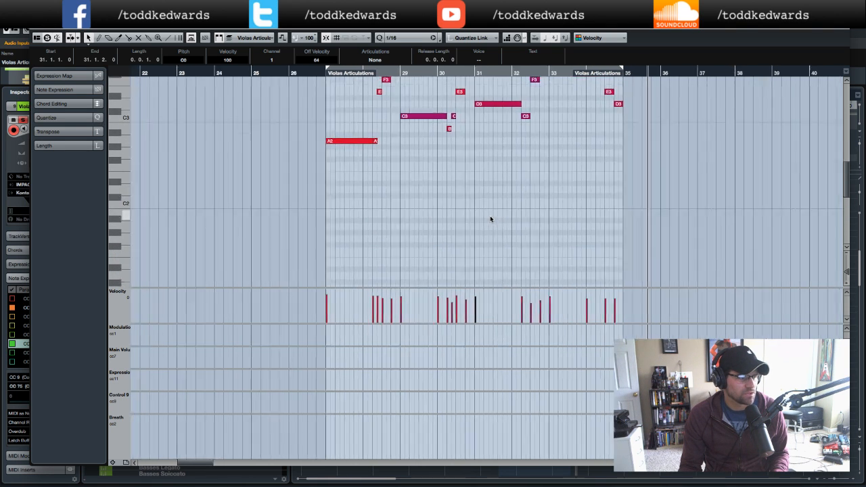
scroll(490, 217, down, 6)
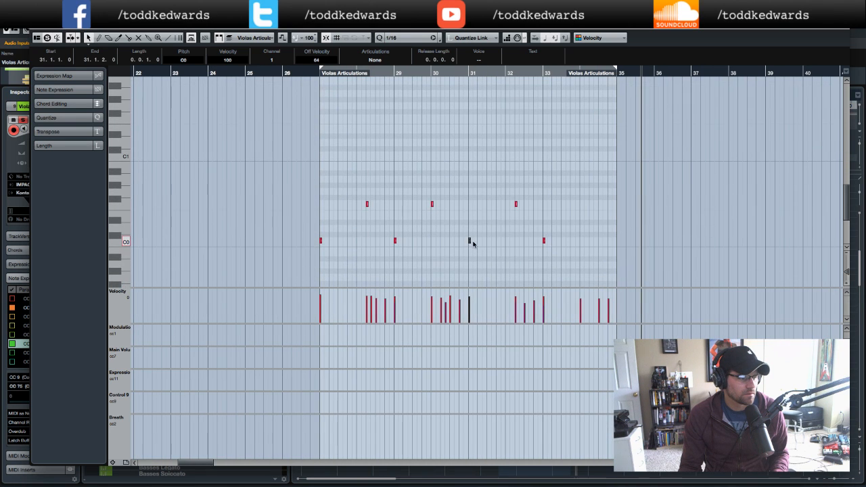
drag(465, 242, 451, 237)
- Play back the viola part from bar 30 and reposition the playhead to listen again
scroll(473, 187, up, 10)
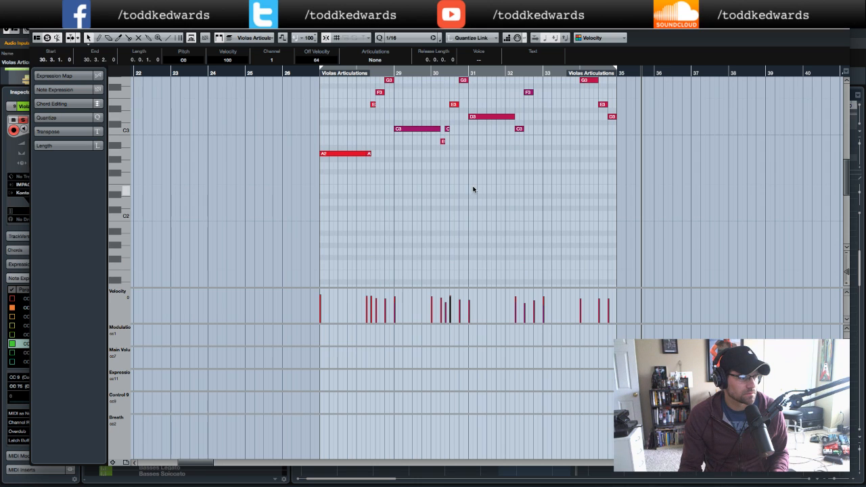
click(429, 71)
key(space)
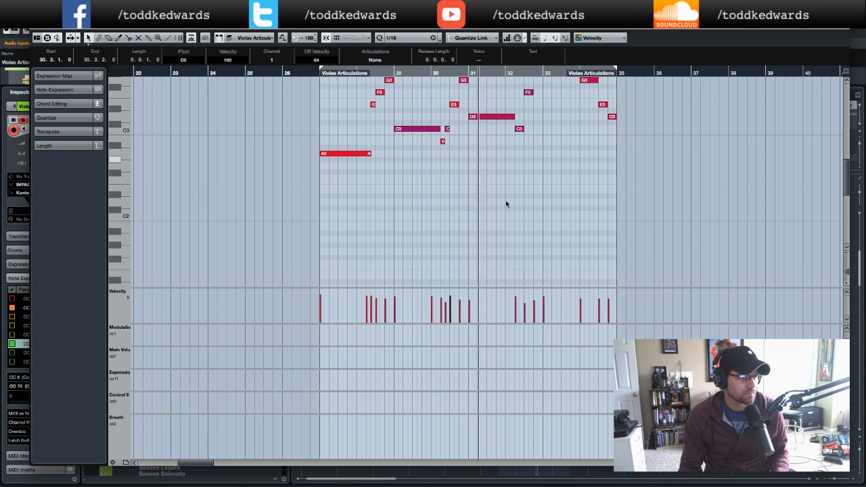
click(395, 72)
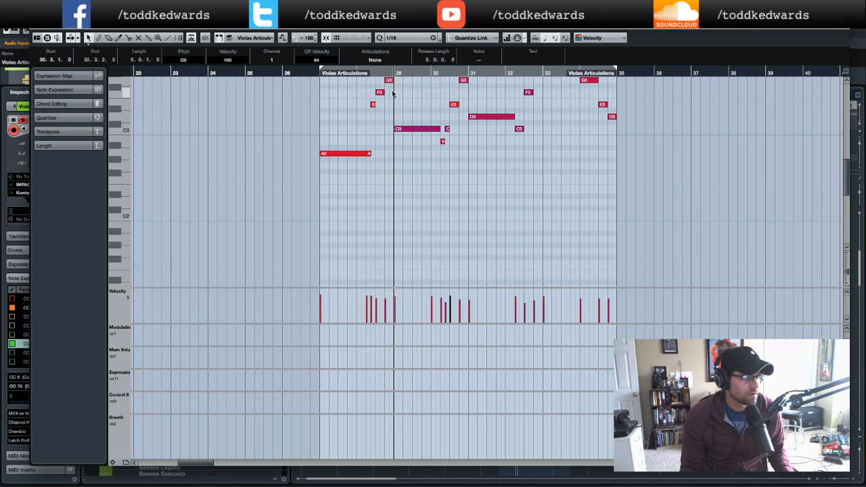
click(375, 71)
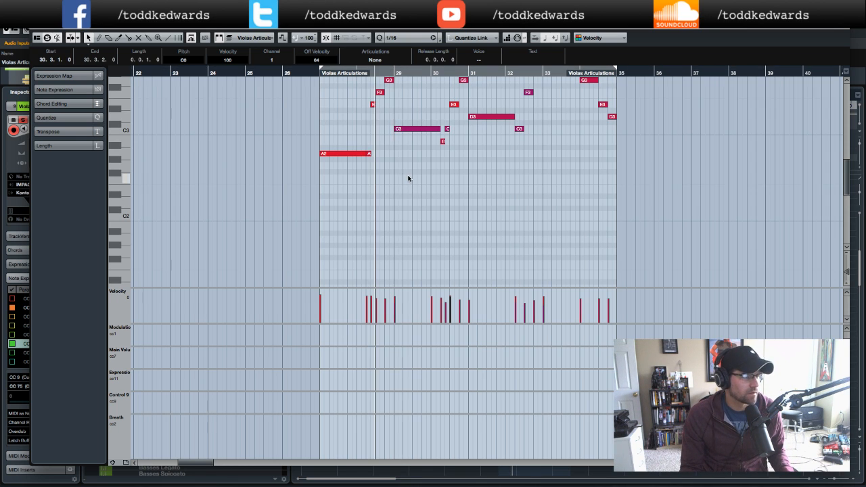
- Copy the C0 keyswitch note from bar 27 to bar 28, beat 2, and remove the C0 keyswitch at bar 29
scroll(408, 179, down, 5)
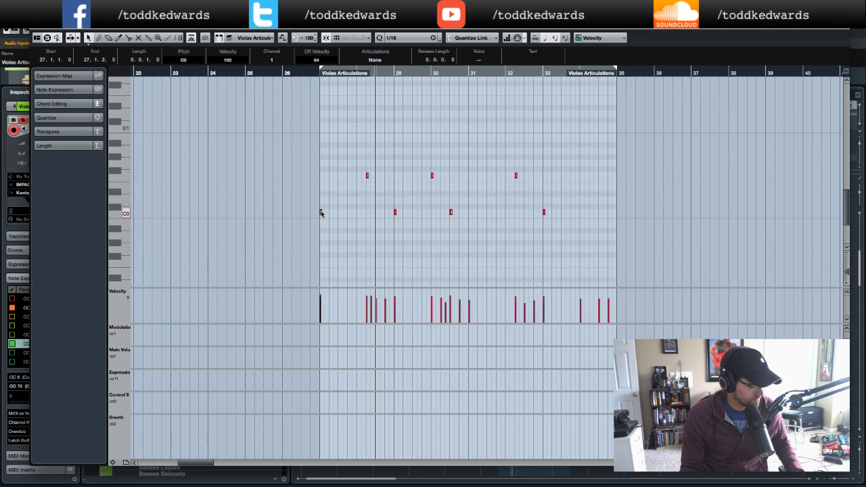
drag(321, 213, 362, 212)
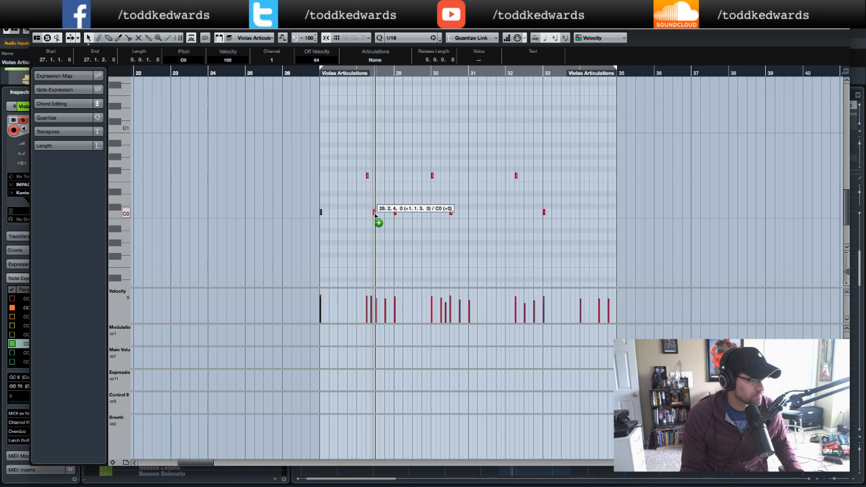
drag(378, 215, 378, 216)
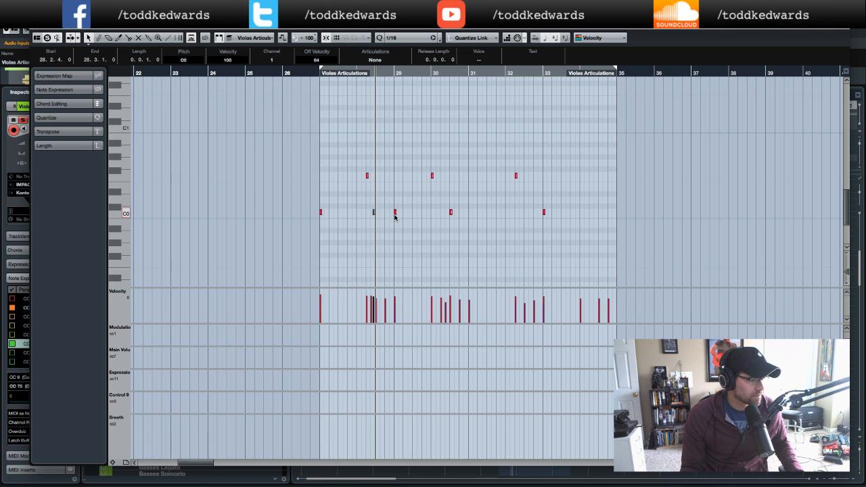
scroll(399, 212, up, 5)
scroll(399, 212, down, 4)
click(399, 229)
scroll(400, 228, up, 8)
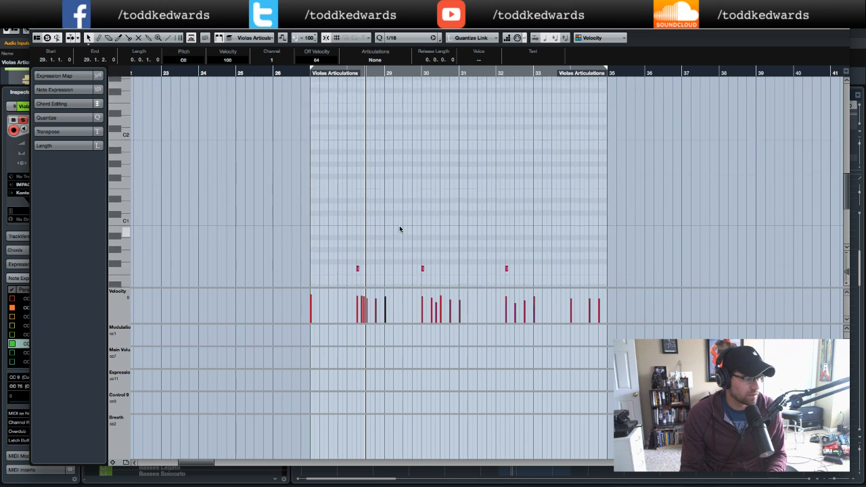
scroll(399, 229, down, 8)
scroll(399, 229, left, 3)
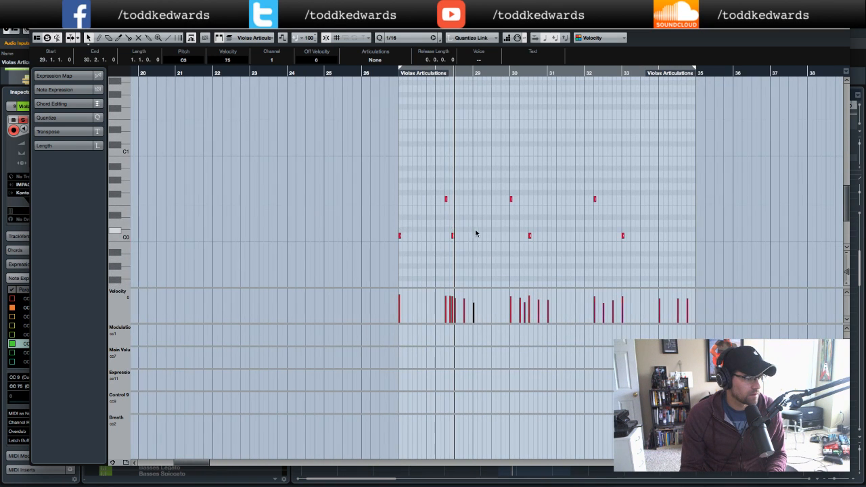
- Scroll through the viola notes and keyswitches and play the part back from bar 32
scroll(497, 232, up, 6)
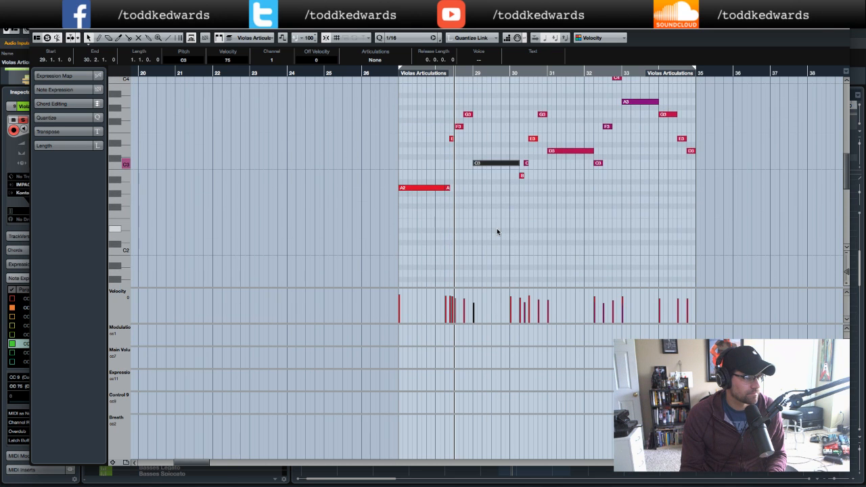
scroll(497, 232, down, 3)
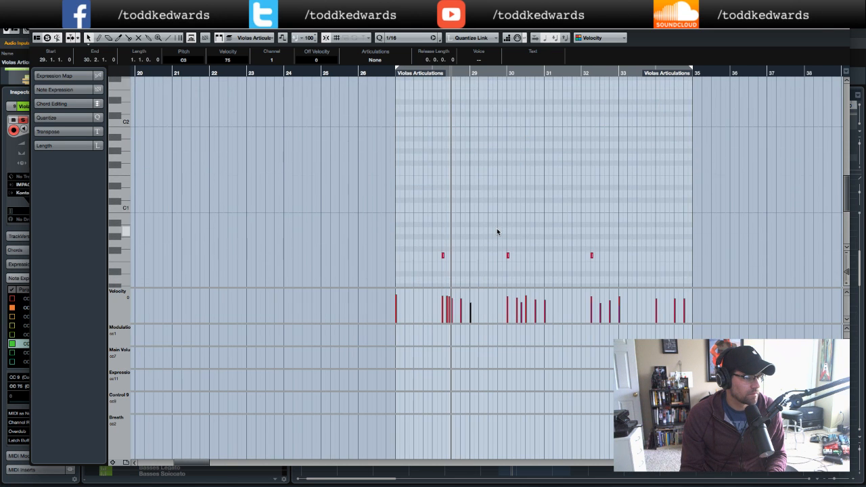
scroll(498, 231, down, 2)
scroll(542, 232, right, 1)
scroll(541, 232, up, 6)
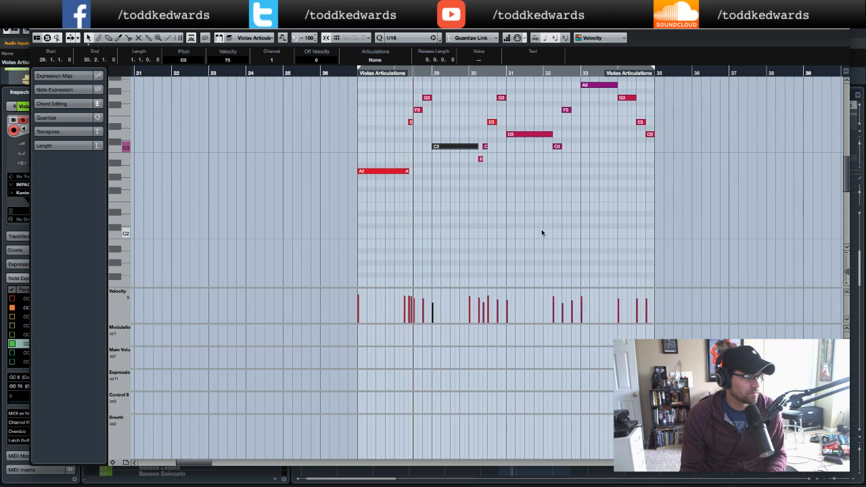
scroll(541, 232, right, 4)
scroll(541, 232, left, 2)
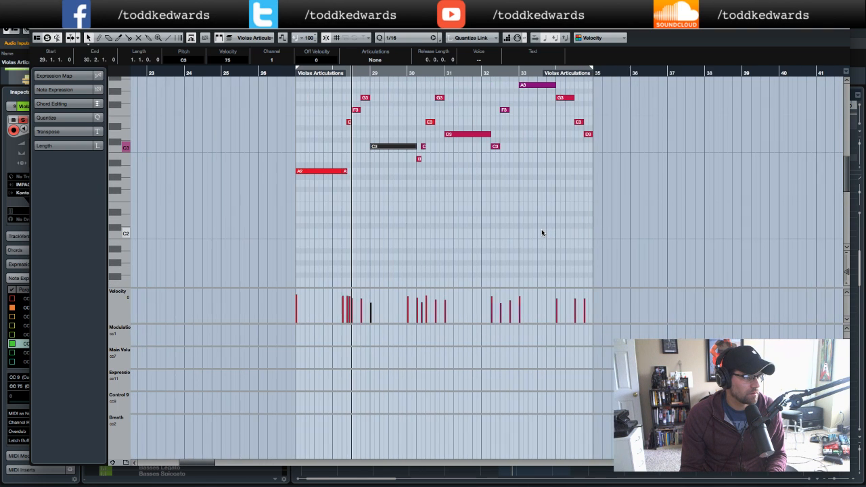
scroll(531, 224, down, 4)
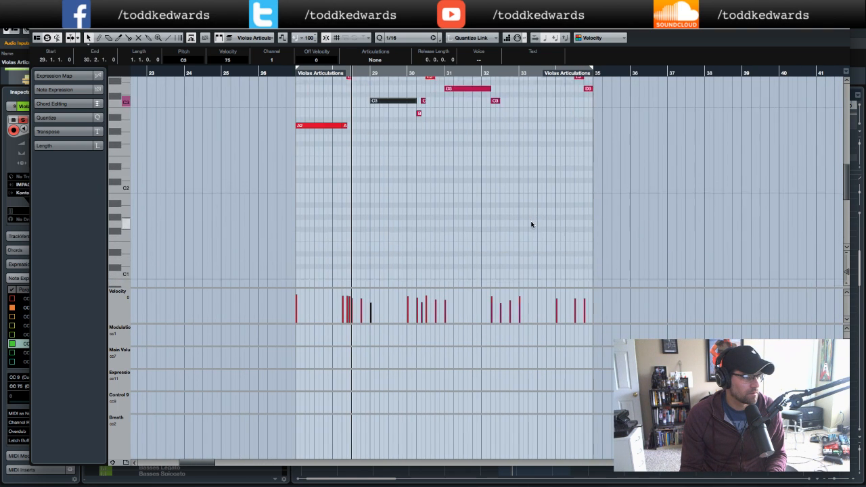
scroll(531, 225, left, 1)
scroll(531, 225, right, 1)
click(472, 73)
key(space)
scroll(559, 176, up, 2)
scroll(559, 175, up, 3)
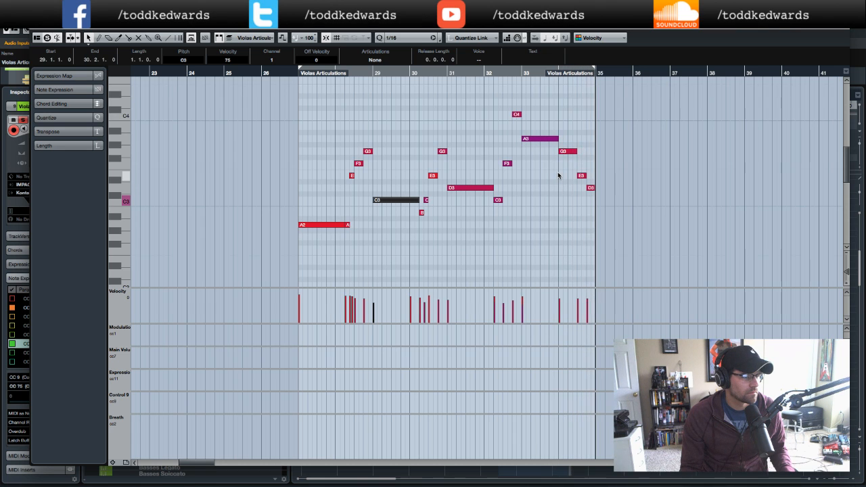
- Audition the viola part again from bars 32, 30 and 27, selecting notes to inspect them
click(492, 73)
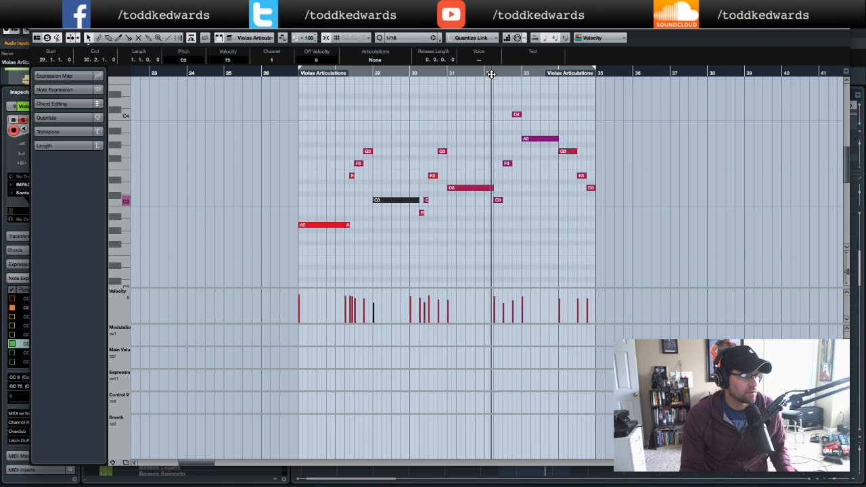
key(KP_Add)
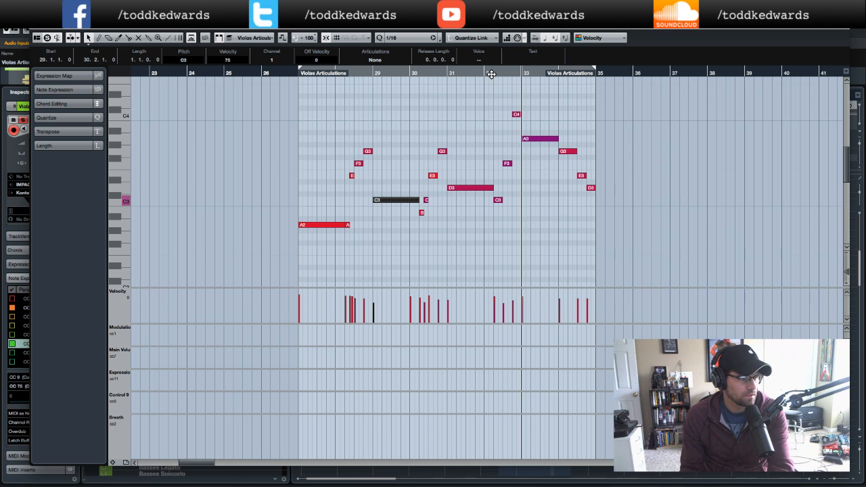
click(491, 73)
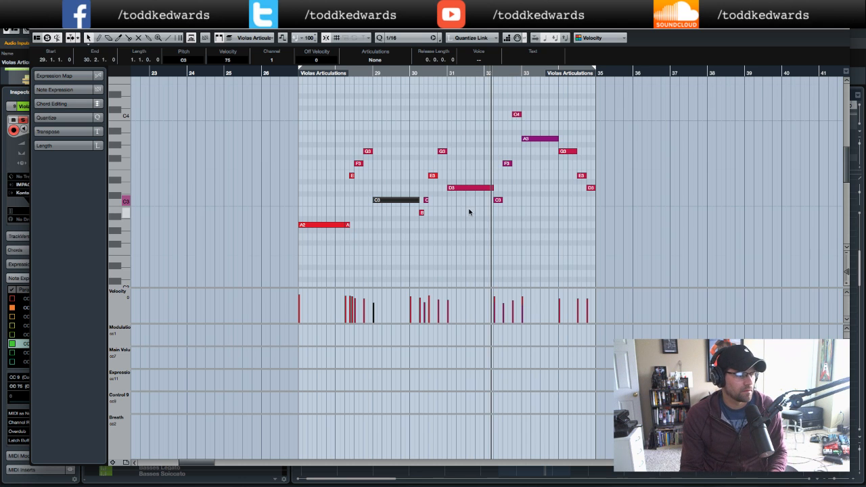
scroll(470, 212, down, 10)
click(494, 187)
scroll(513, 202, up, 10)
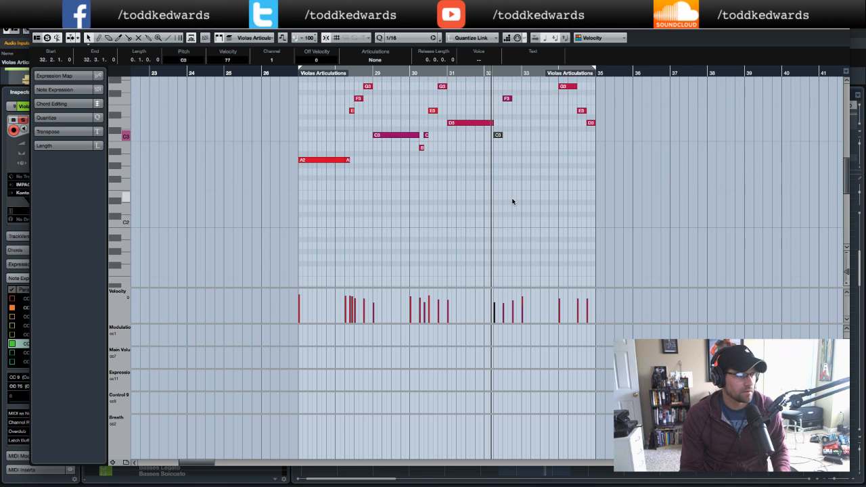
scroll(513, 201, right, 1)
scroll(513, 201, down, 1)
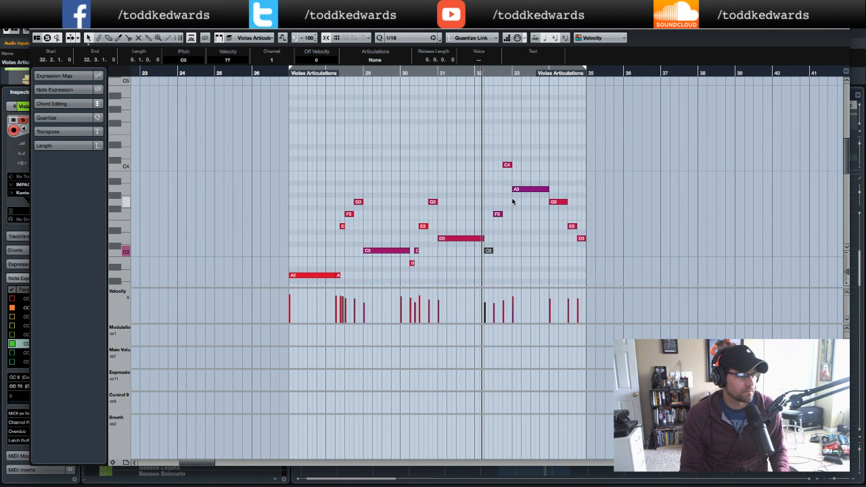
click(431, 74)
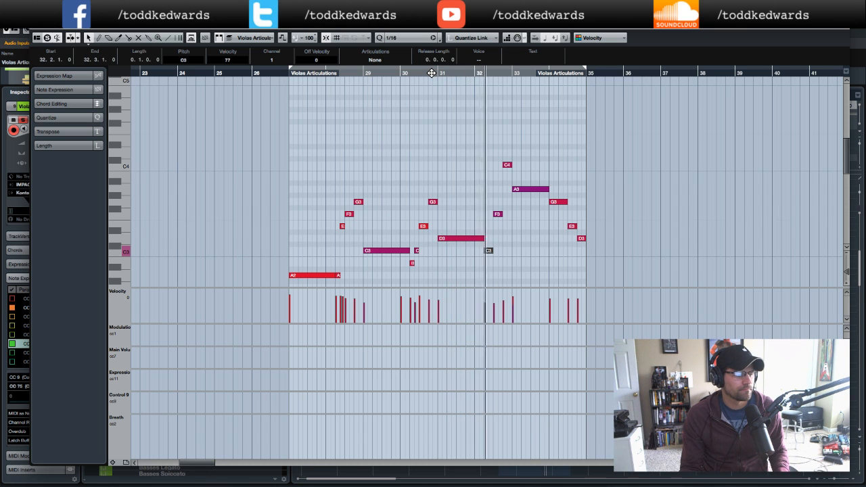
scroll(484, 207, down, 10)
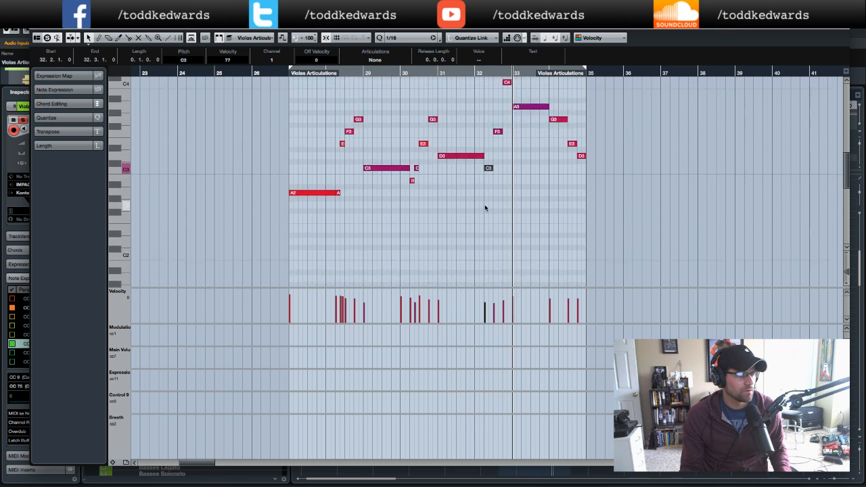
scroll(484, 208, down, 2)
scroll(485, 207, left, 1)
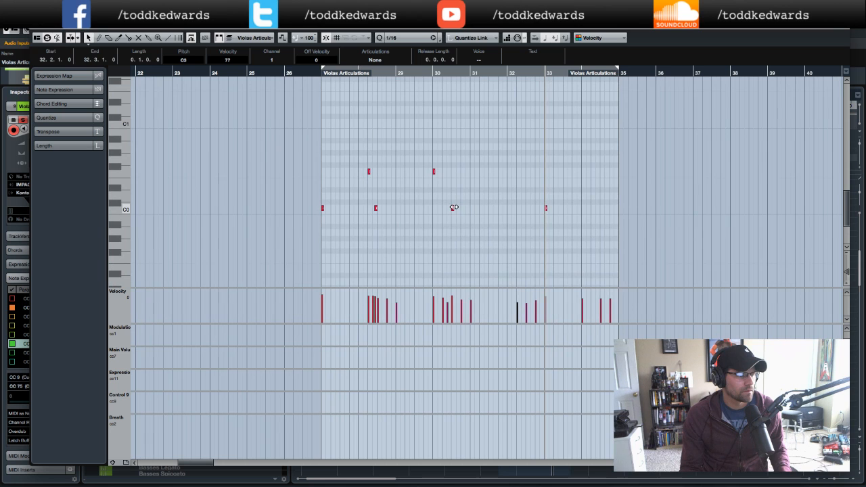
click(431, 73)
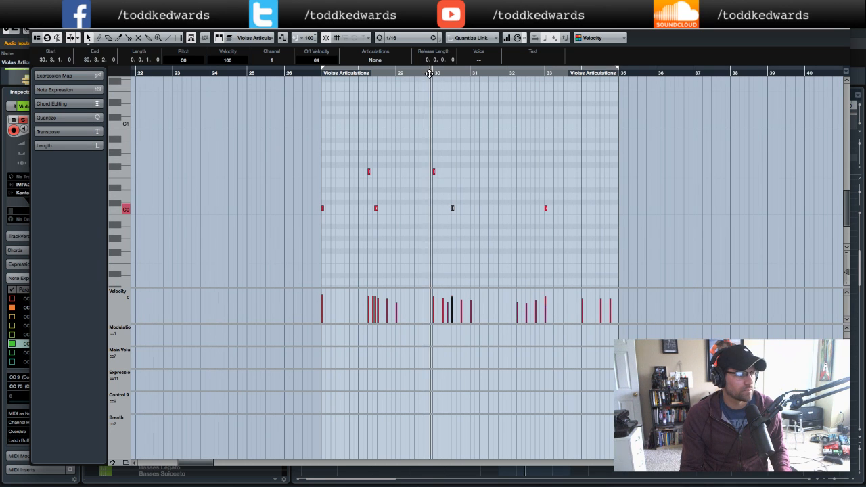
scroll(613, 228, up, 10)
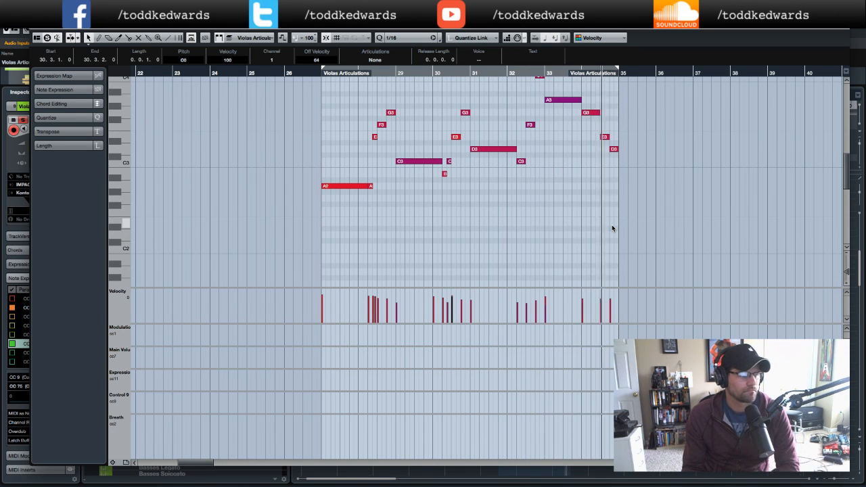
click(316, 73)
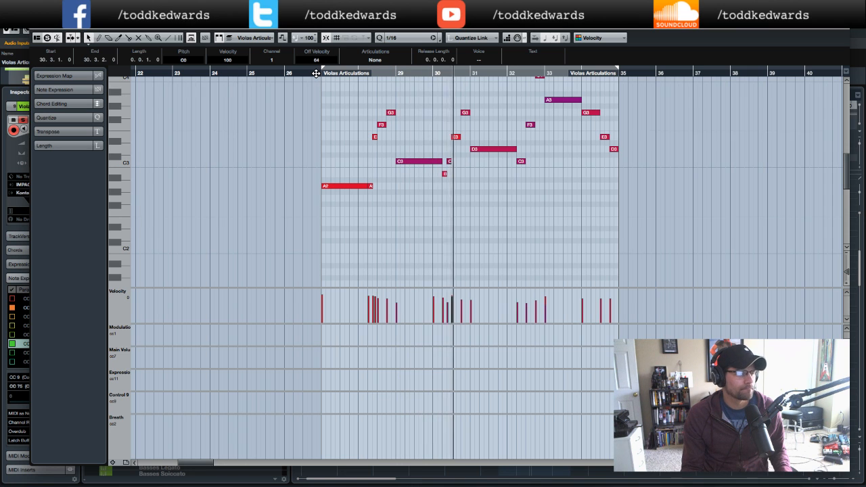
- Disarm recording on the Violas Articulations track and play the project from bar 27
click(38, 29)
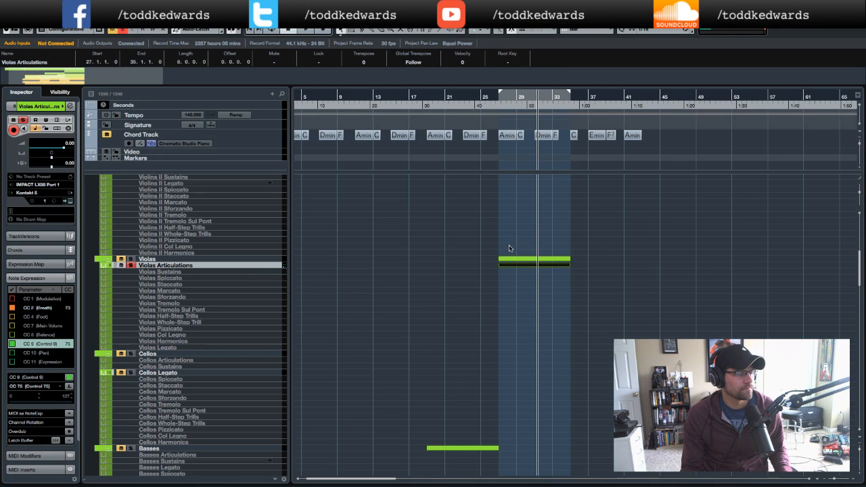
click(494, 106)
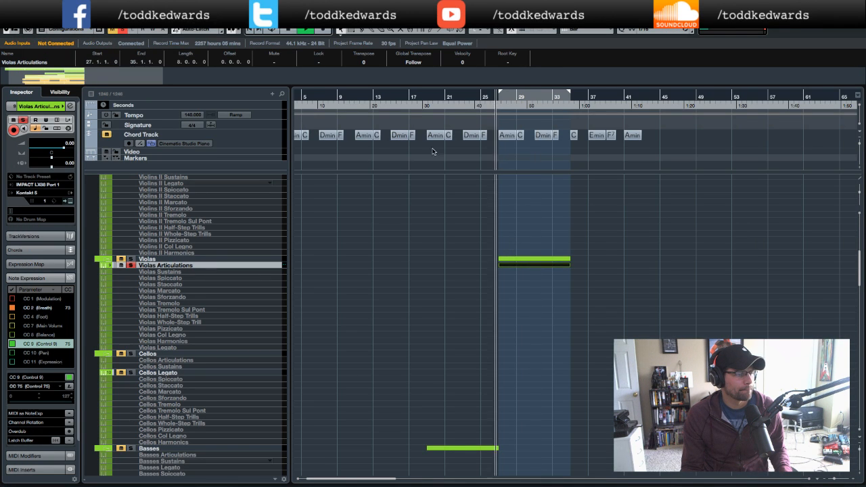
click(131, 265)
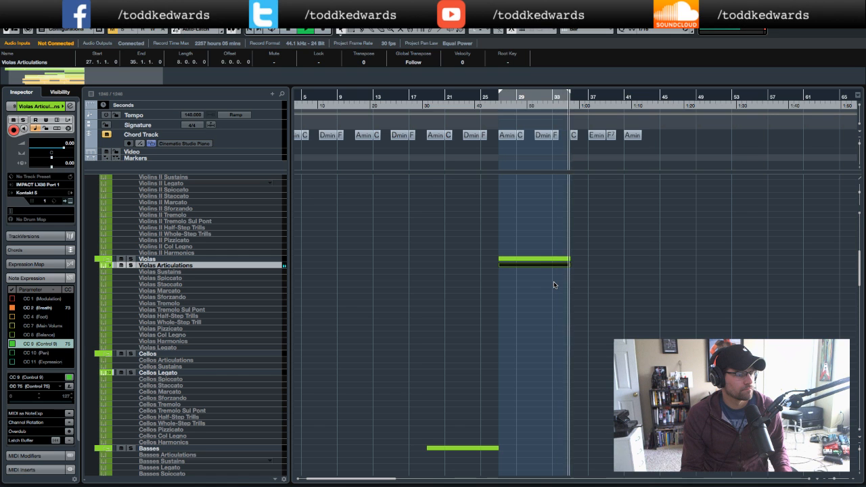
key(space)
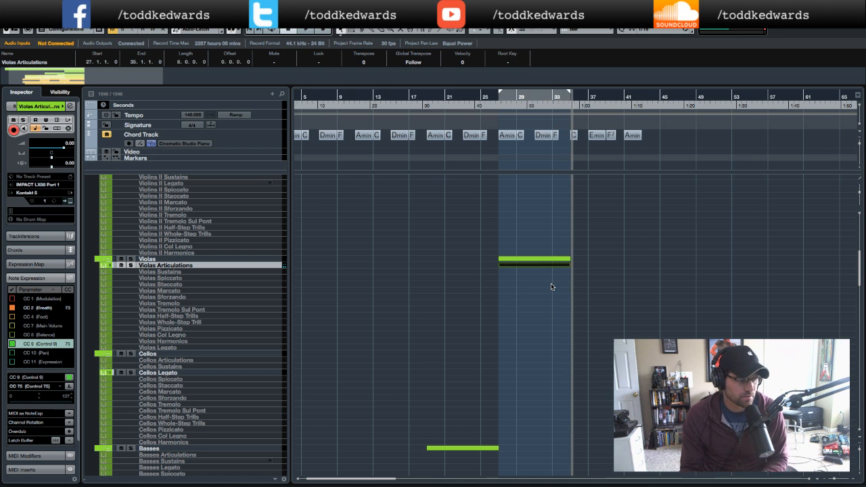
- Toggle the mute on the High (Octave) track and play the project back from bar 27
scroll(553, 286, down, 8)
scroll(552, 287, down, 5)
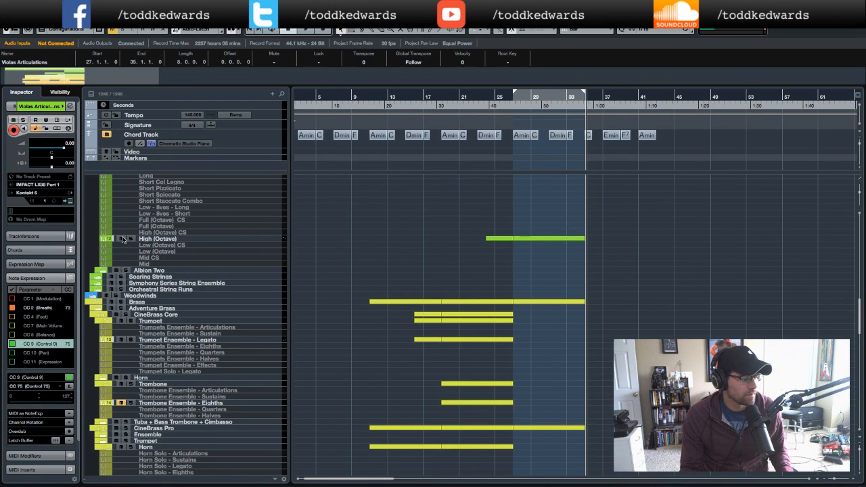
double_click(508, 110)
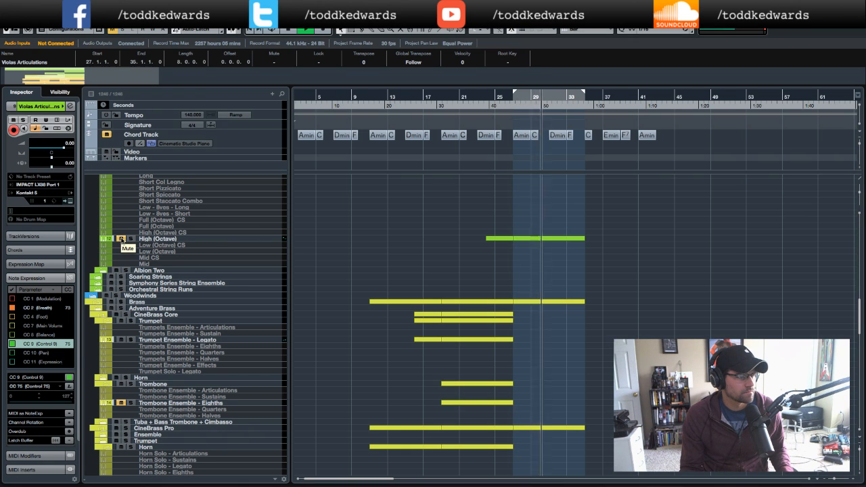
click(121, 239)
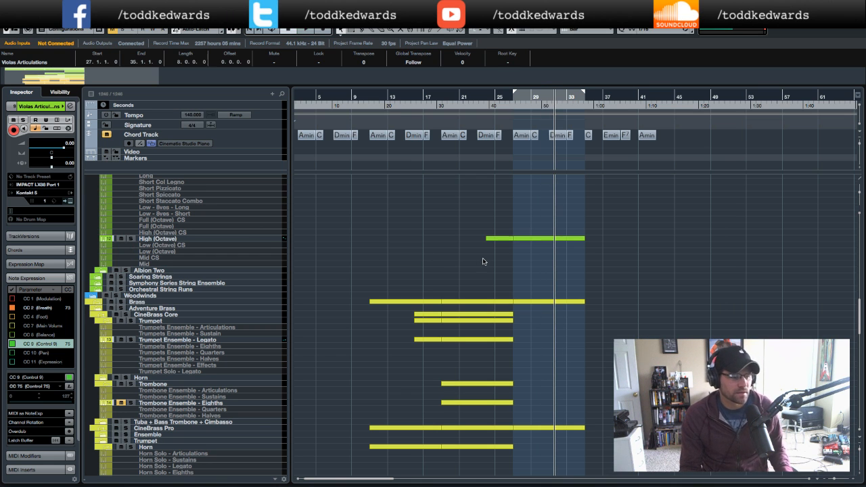
scroll(480, 262, up, 10)
scroll(484, 261, up, 10)
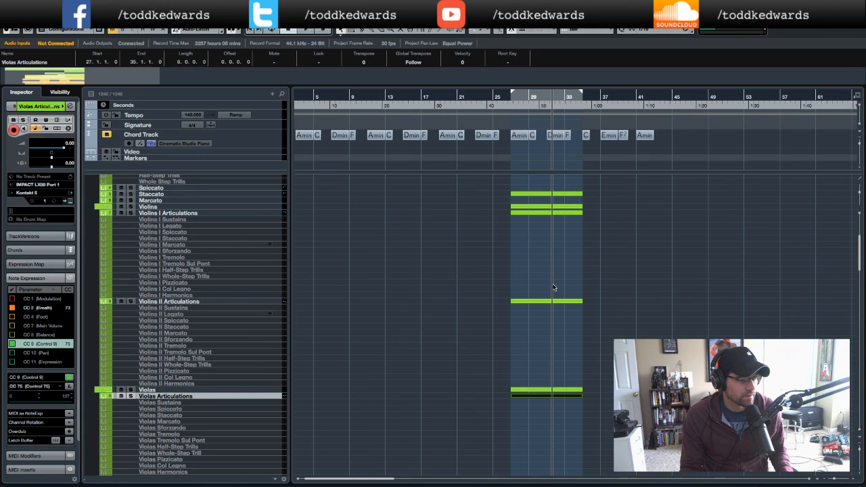
click(504, 108)
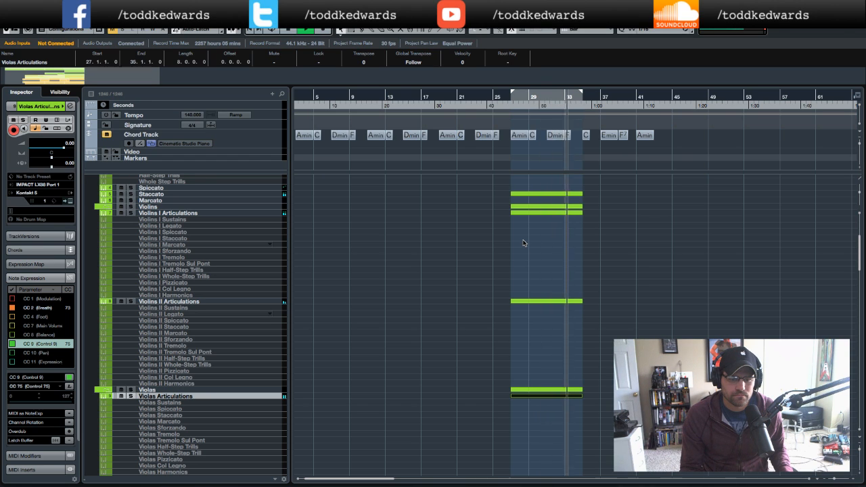
- Open the Violins II Articulations part in the Key Editor and inspect the C0 keyswitch note at bar 27
double_click(545, 305)
scroll(412, 237, left, 3)
scroll(356, 232, down, 3)
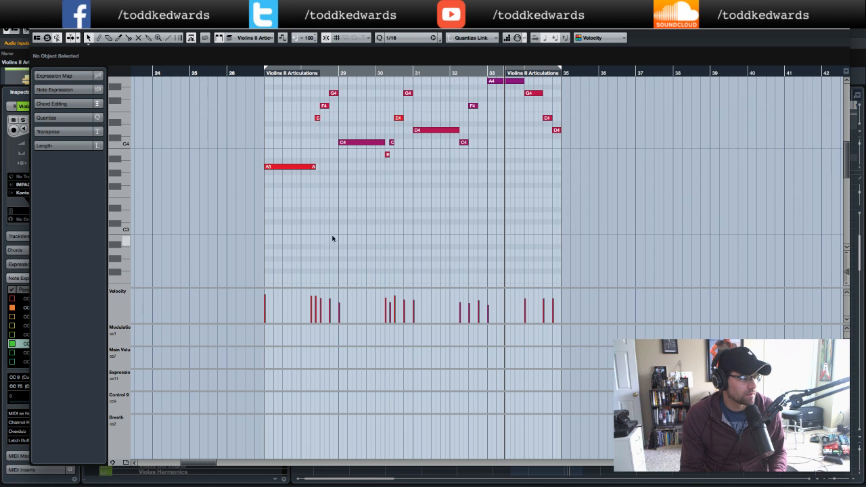
scroll(287, 241, down, 8)
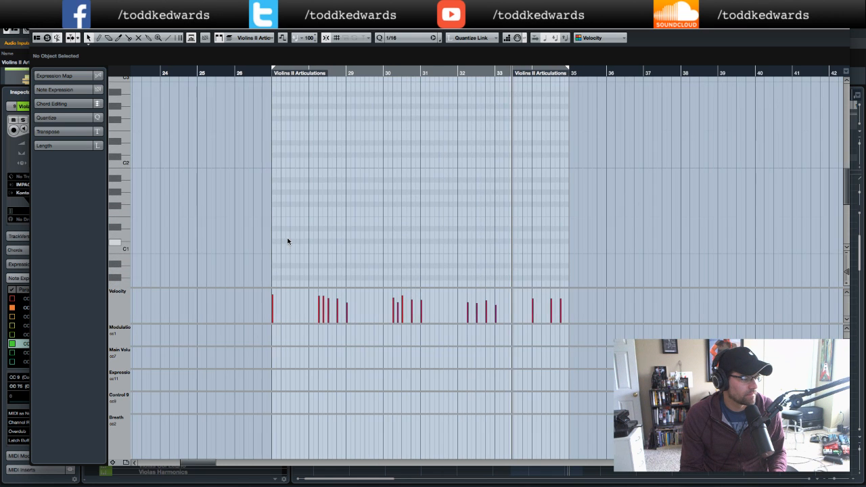
key(KP_Subtract)
key(KP_Subtract)
key(KP_Subtract)
key(KP_Subtract)
key(KP_Subtract)
key(KP_Subtract)
key(KP_Subtract)
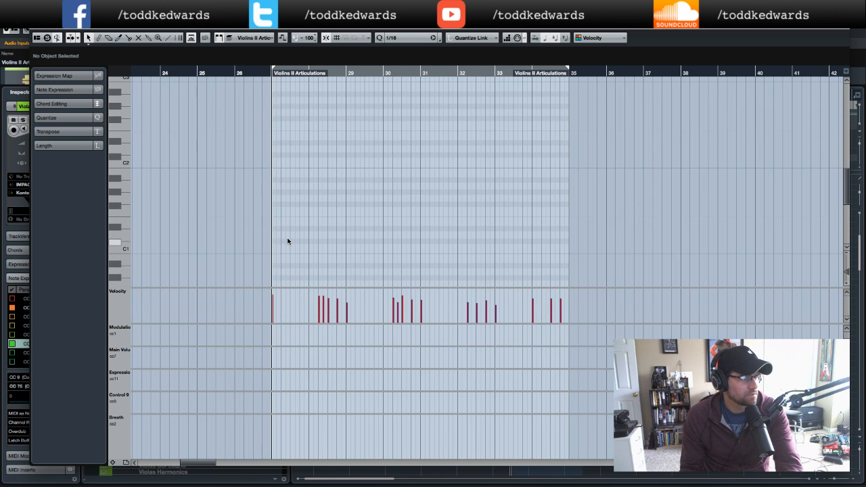
scroll(288, 237, down, 4)
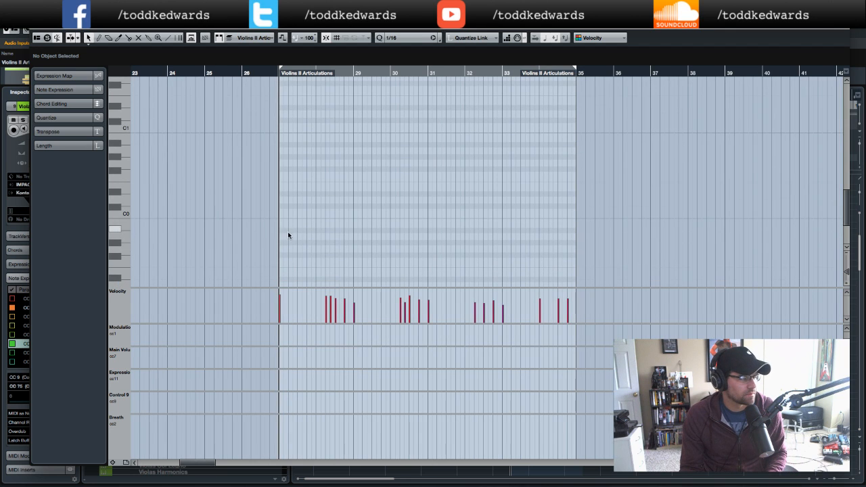
click(280, 213)
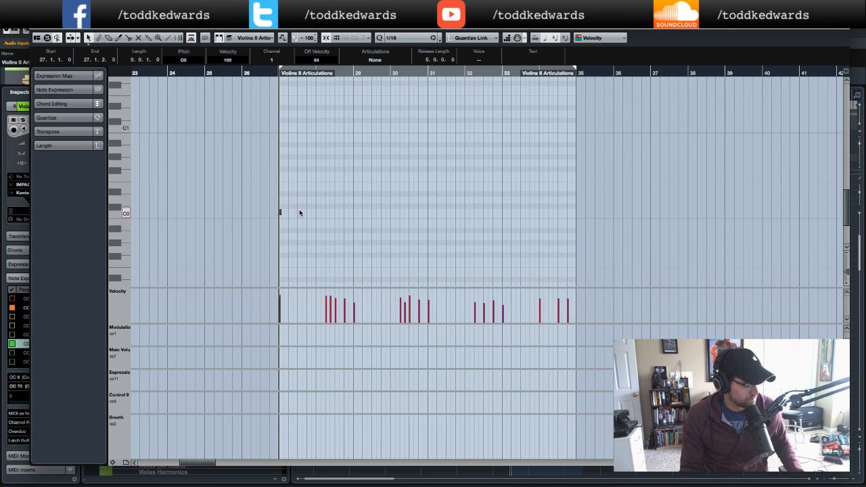
scroll(317, 170, up, 5)
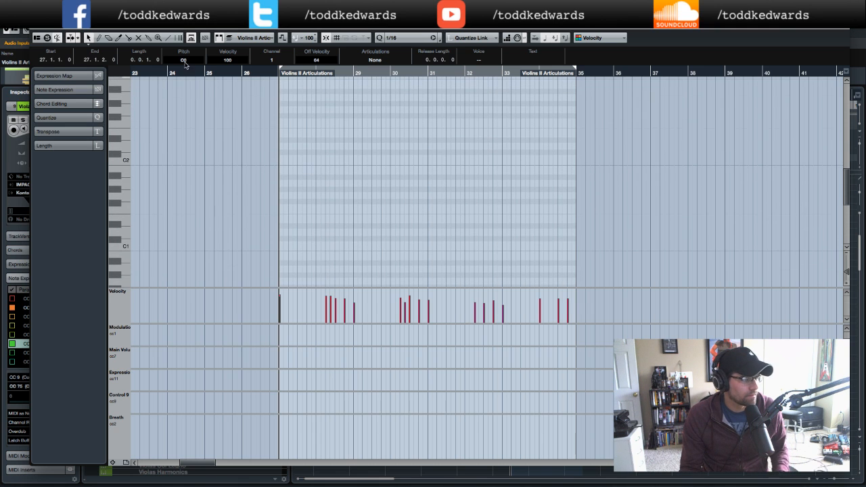
click(38, 28)
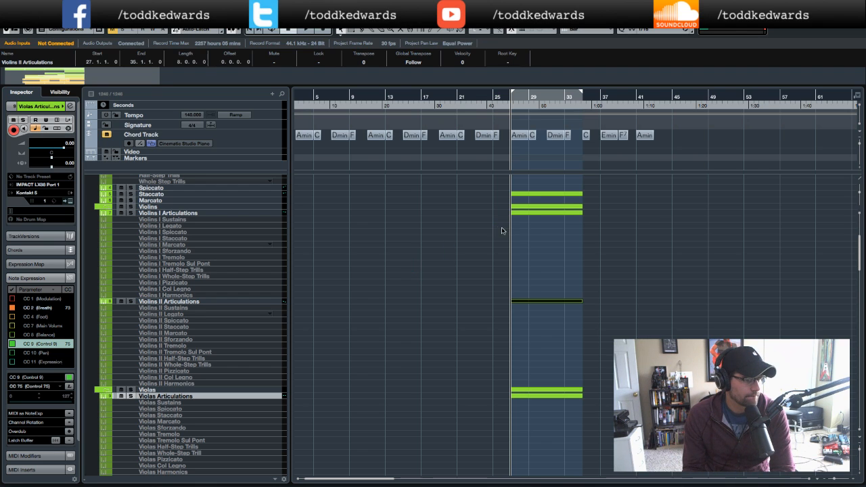
- Play the project back from bar 27 to audition the string parts
scroll(501, 231, left, 1)
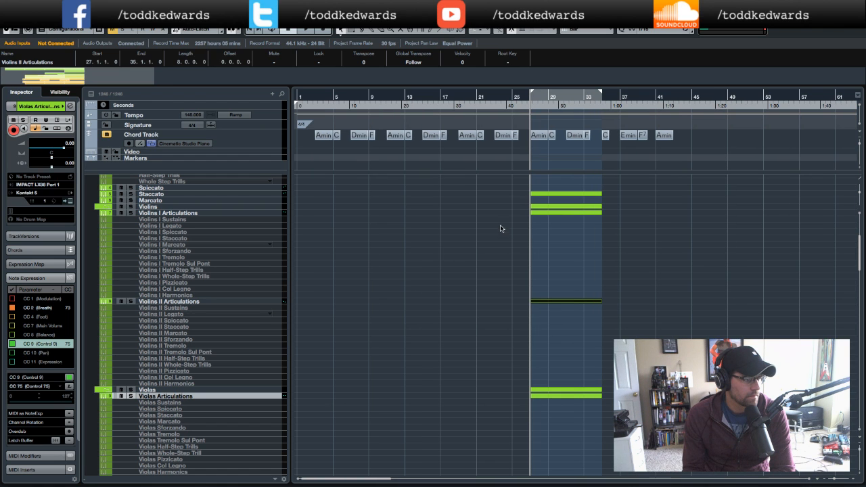
click(533, 104)
key(space)
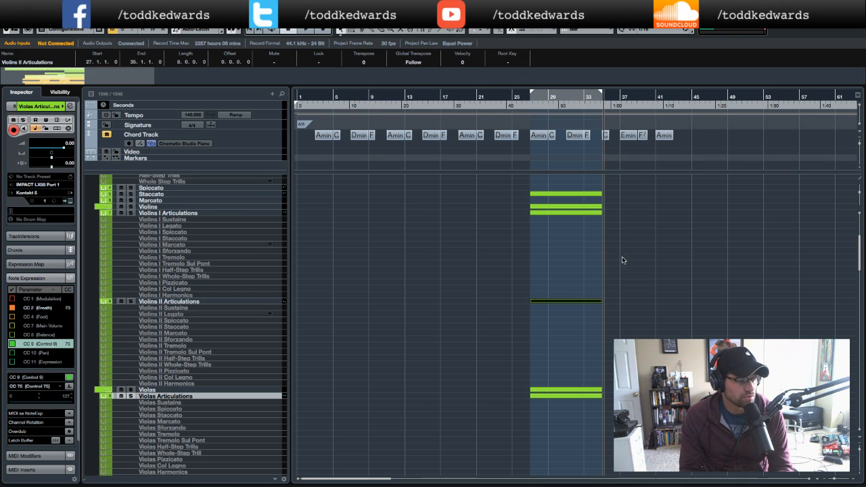
click(642, 295)
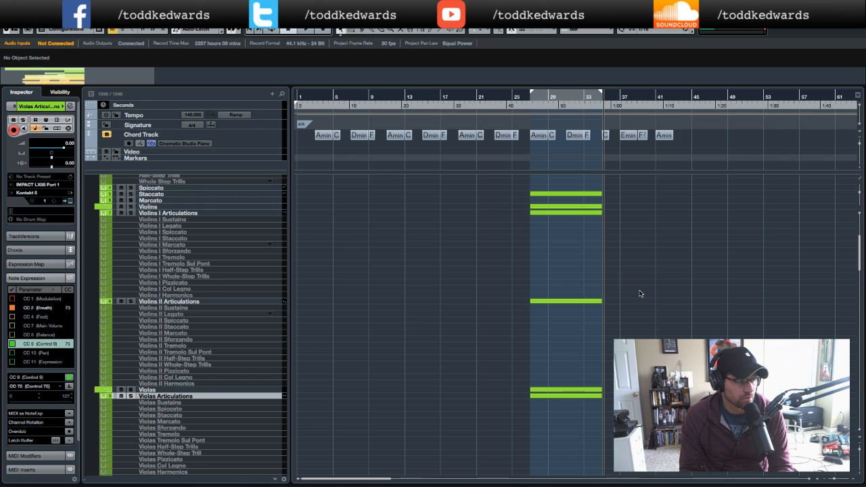
scroll(641, 293, up, 5)
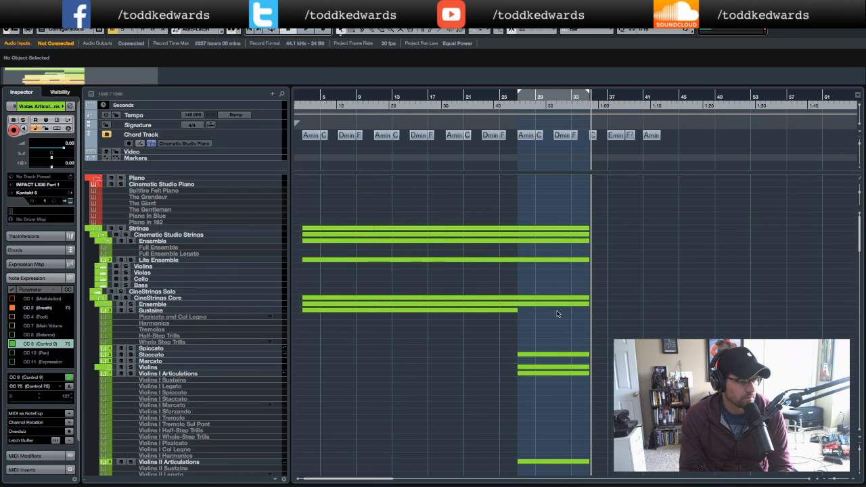
- Open the Lite Ensemble part in the Key Editor to examine its chord notes
double_click(548, 261)
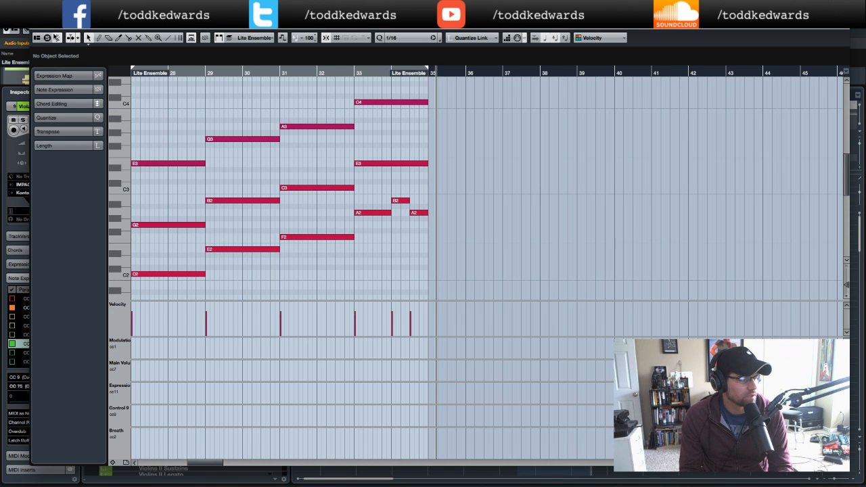
scroll(555, 217, left, 5)
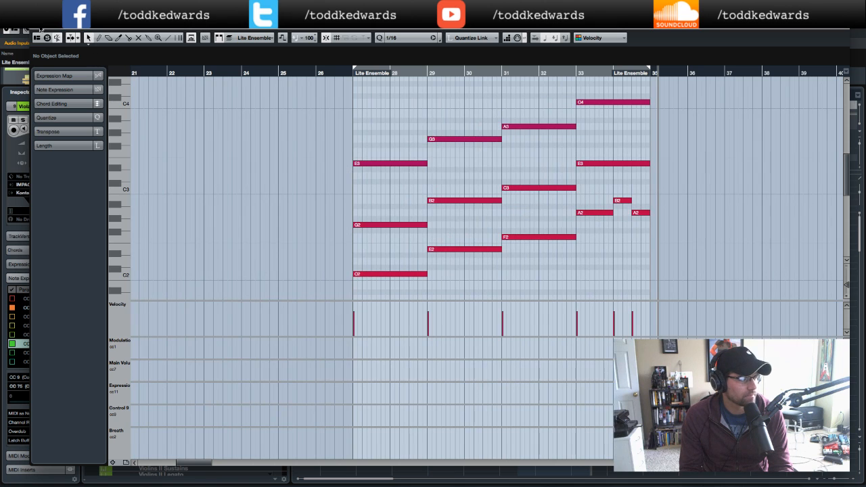
click(37, 27)
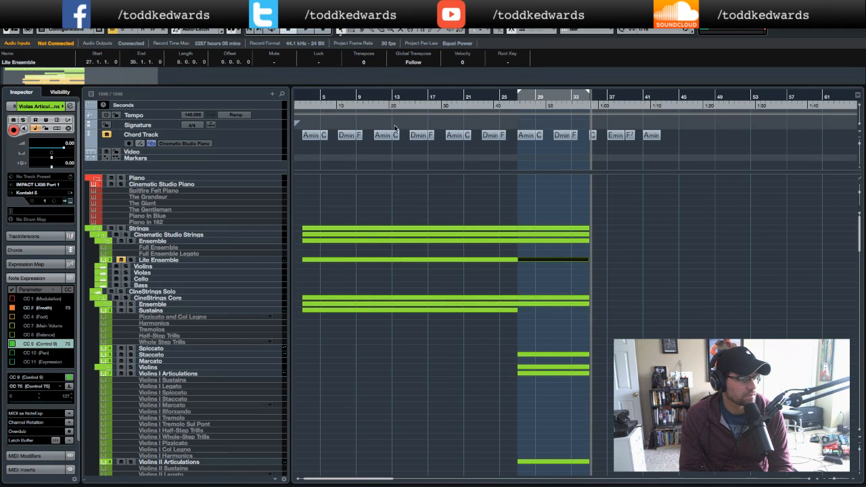
- Play the project from bar 27 and mute the Violas Articulations track
double_click(506, 102)
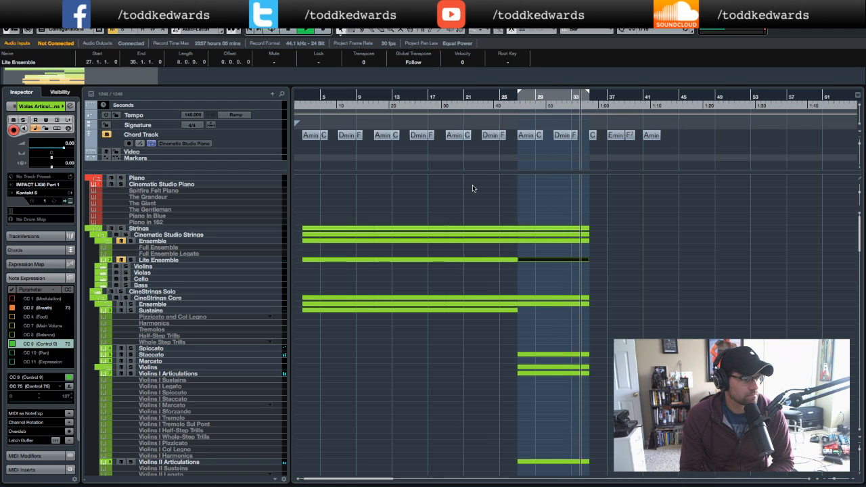
click(501, 106)
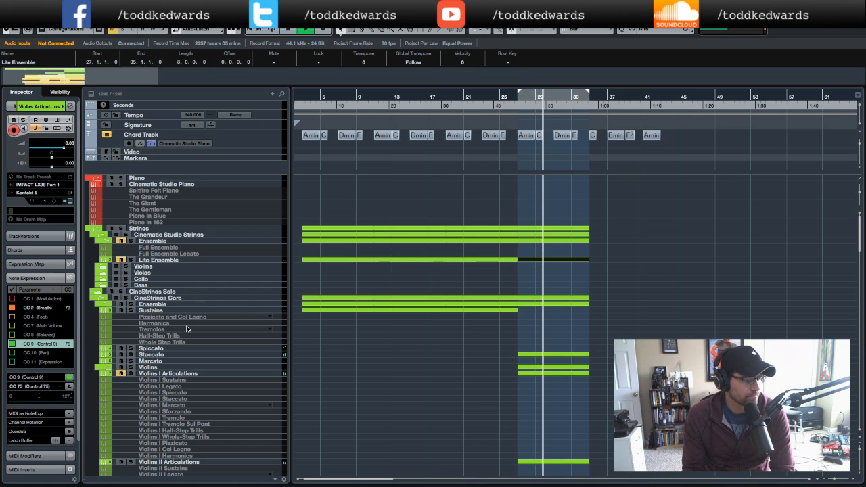
scroll(120, 374, down, 3)
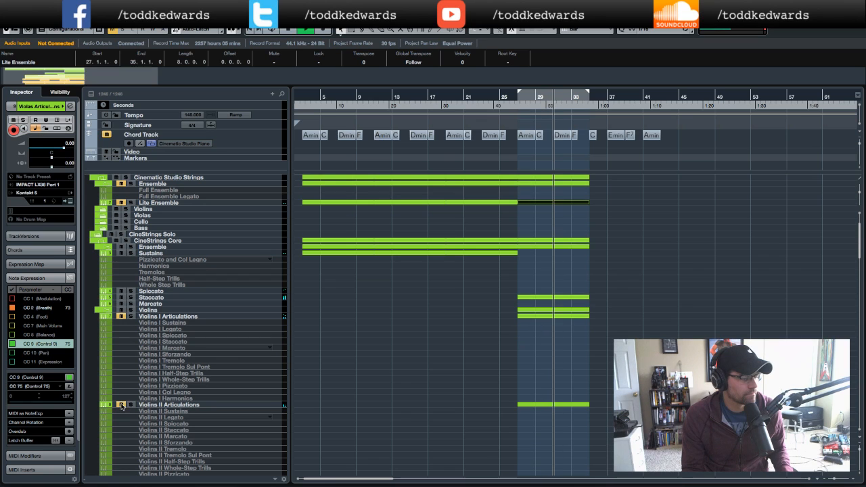
scroll(129, 400, down, 6)
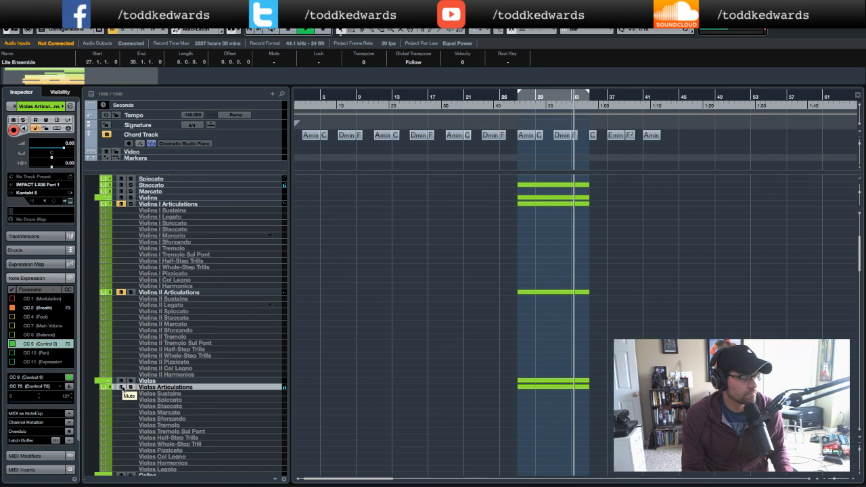
click(123, 388)
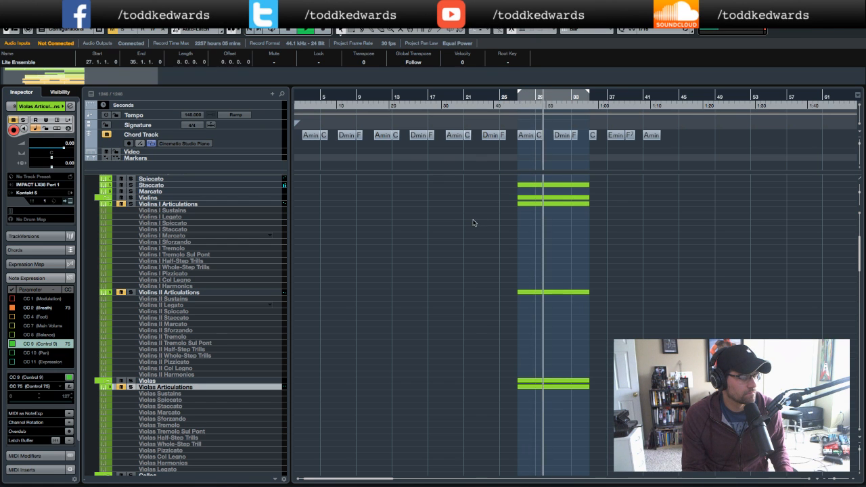
- Open the High (Octave) part in the Key Editor and delete the upper-octave notes in bars 33 and 34
scroll(473, 222, down, 10)
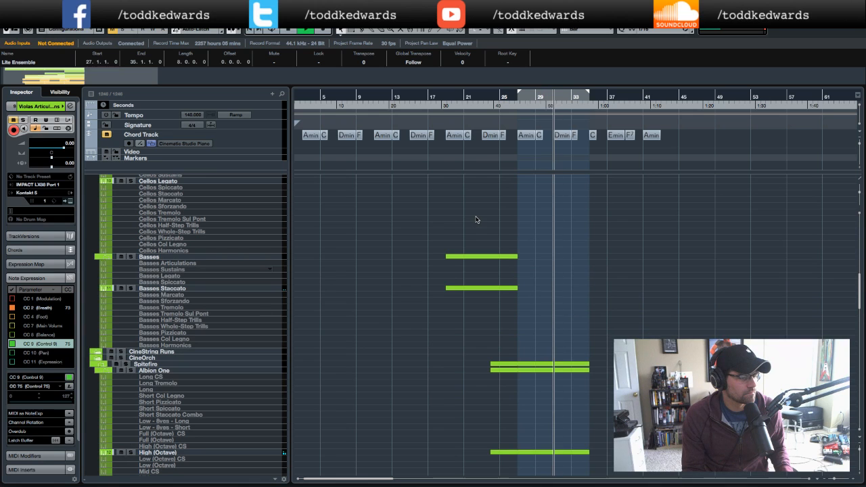
scroll(474, 222, down, 8)
double_click(545, 258)
scroll(486, 232, left, 5)
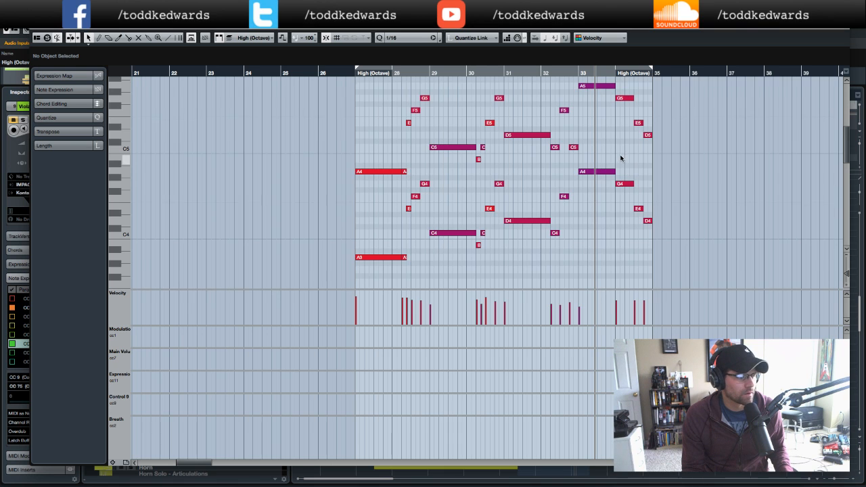
scroll(650, 135, up, 1)
scroll(670, 120, up, 1)
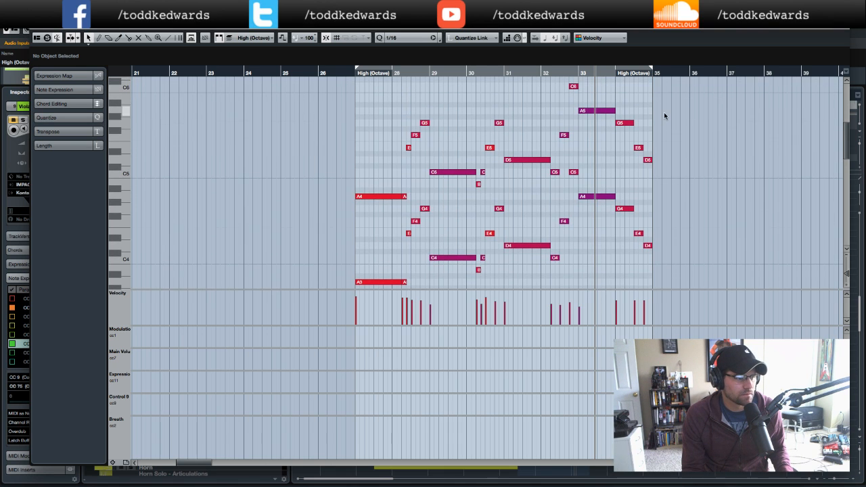
drag(654, 132, 580, 165)
scroll(596, 135, down, 1)
key(Delete)
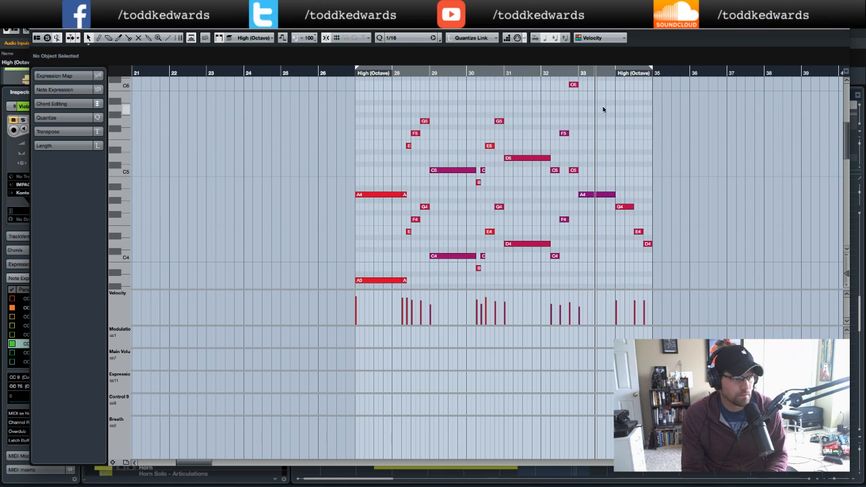
- Delete the remaining upper-octave notes from bars 27 to 32, leaving only the lower-octave melody line
drag(586, 83, 545, 190)
key(Delete)
key(Delete)
drag(509, 109, 408, 178)
key(Delete)
click(479, 182)
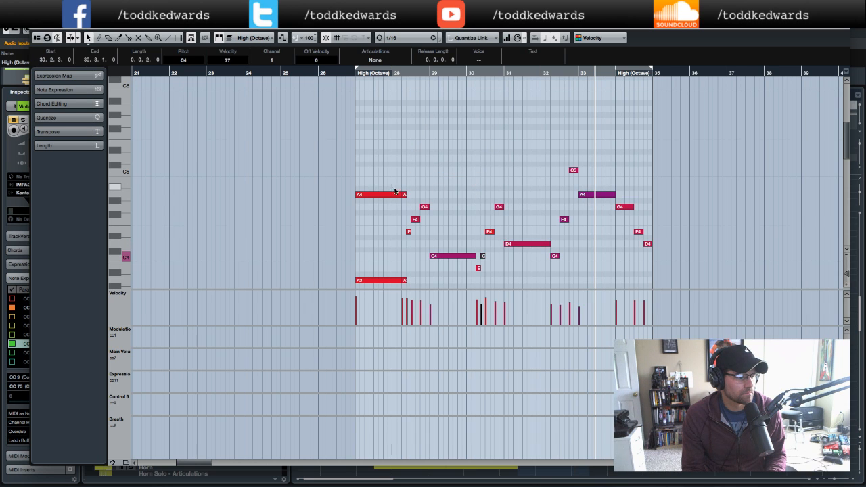
drag(387, 176, 407, 195)
key(Delete)
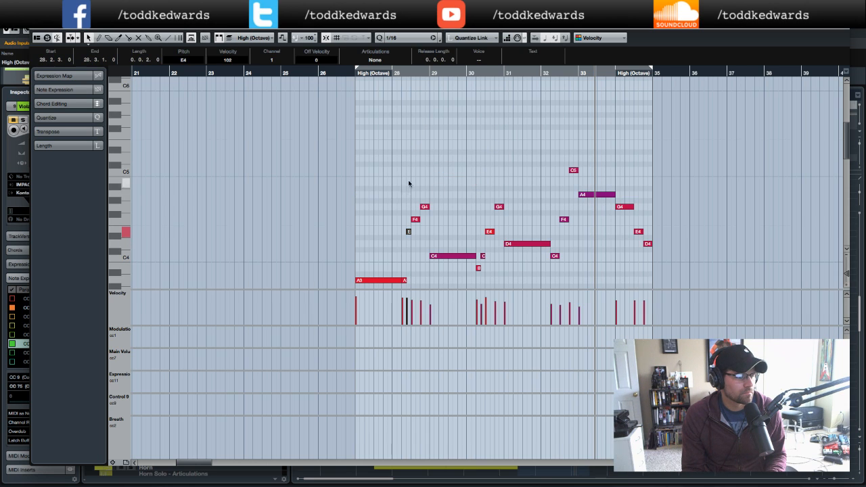
- Play the High (Octave) part from bar 27 to hear the thinned melody
click(347, 73)
key(space)
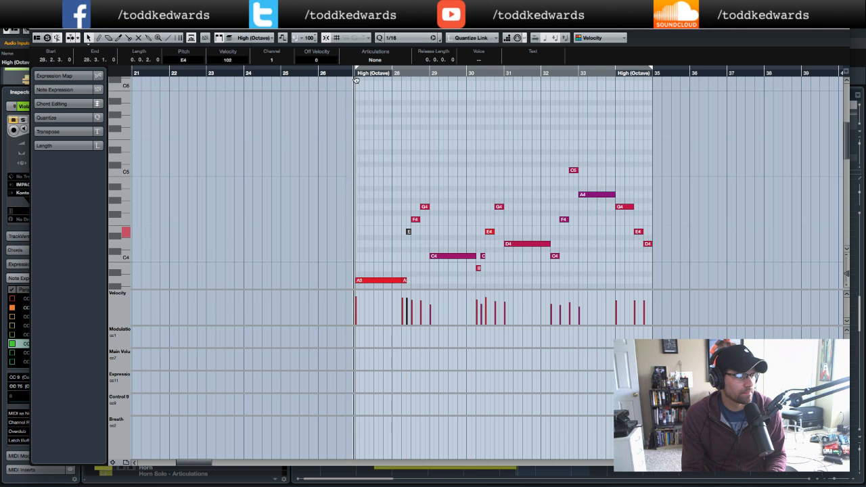
scroll(479, 153, down, 1)
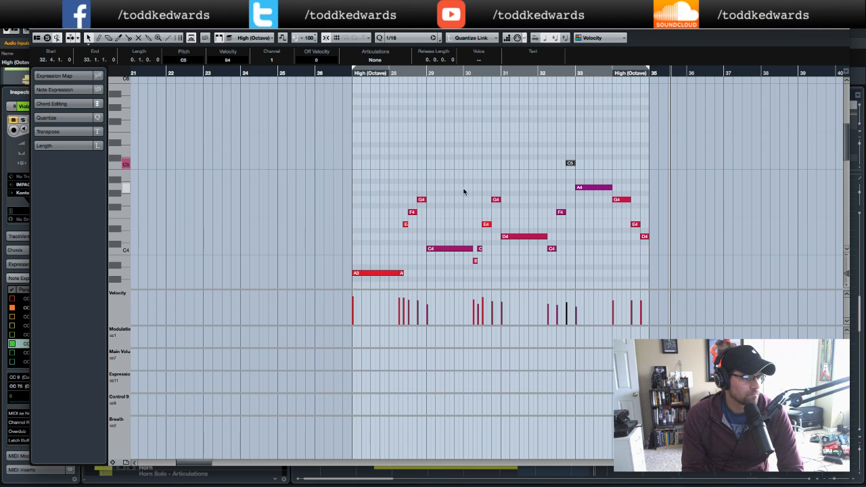
- Select all notes of the High (Octave) part and transpose them up one octave
drag(332, 173, 558, 283)
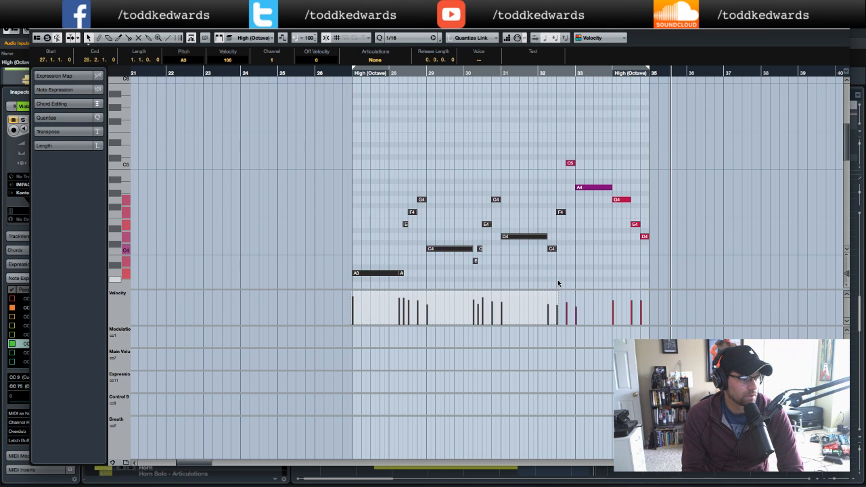
click(566, 272)
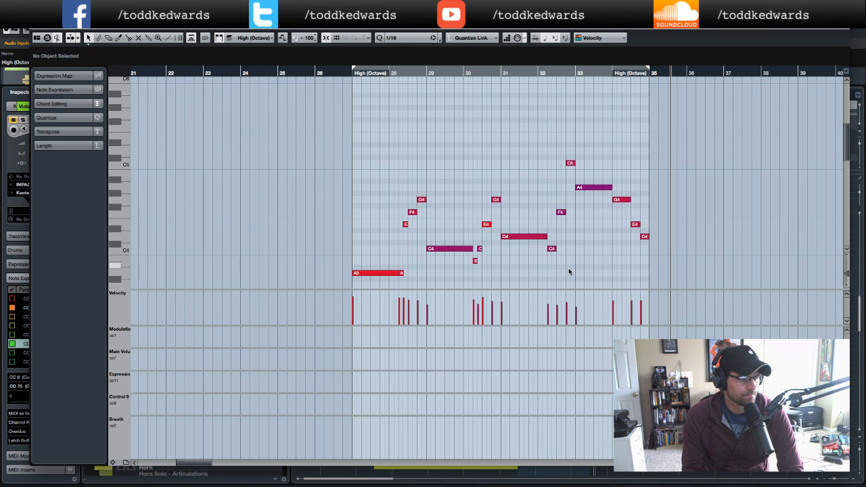
click(367, 272)
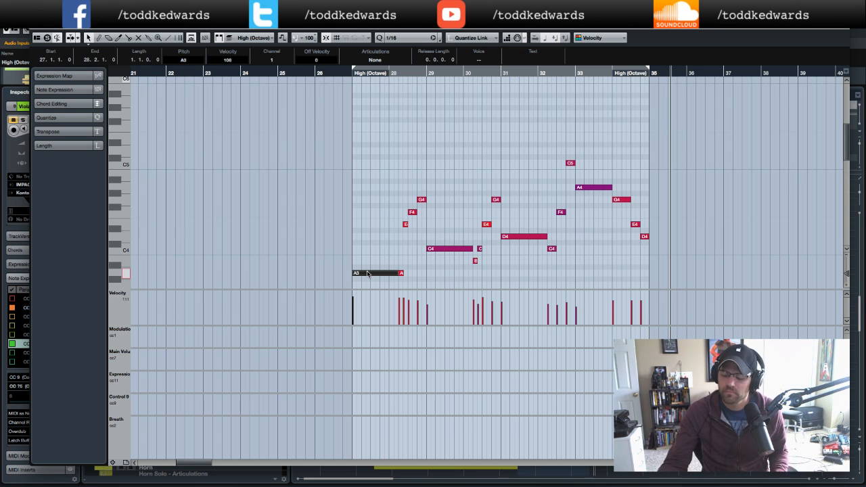
scroll(322, 154, left, 2)
drag(333, 141, 739, 292)
key(Up)
key(Up)
key(Up)
key(Up)
key(Up)
key(Up)
key(Up)
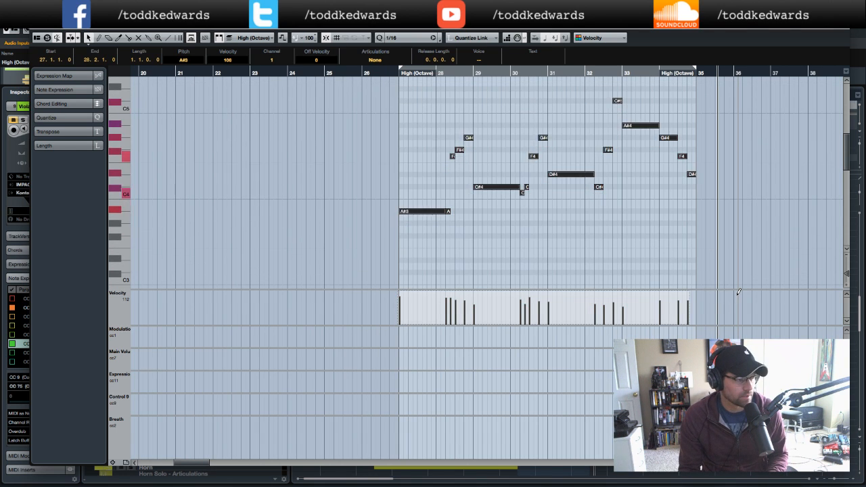
key(Up)
key(Up)
key(Up)
key(Up)
key(Up)
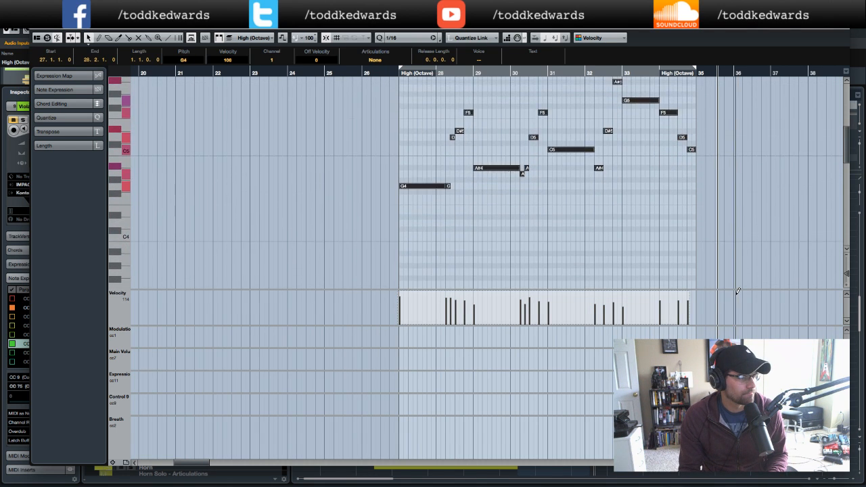
- Play the transposed part from bar 27 and close the Key Editor
click(354, 72)
key(space)
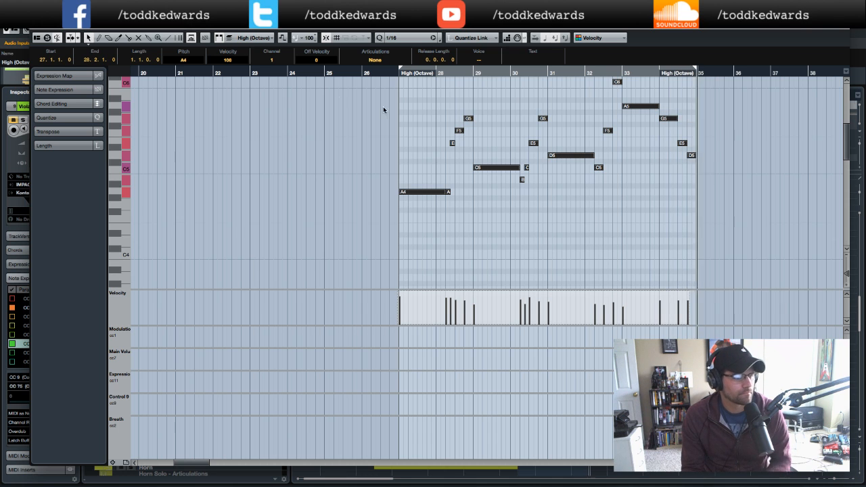
scroll(244, 107, up, 1)
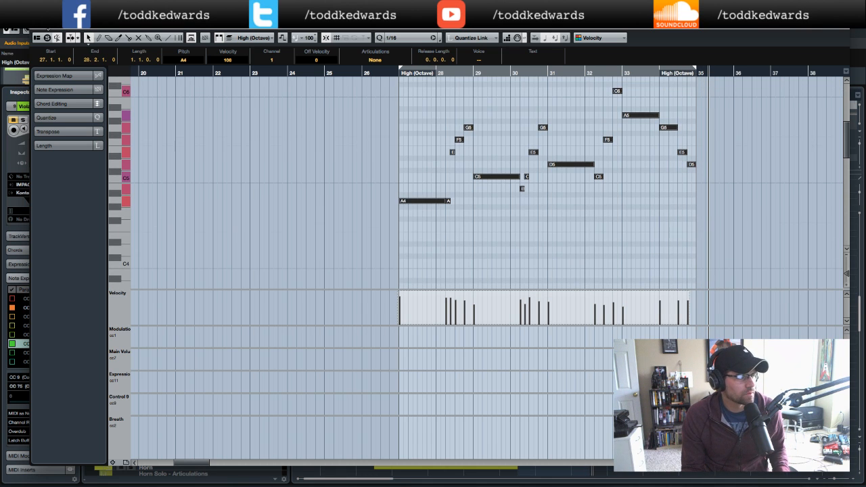
key(Return)
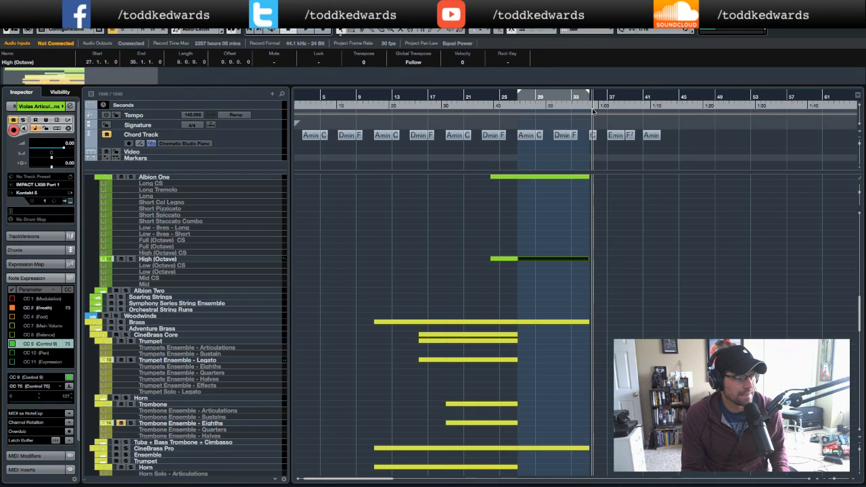
- Reopen the High (Octave) part in the Key Editor
scroll(625, 265, up, 10)
click(181, 185)
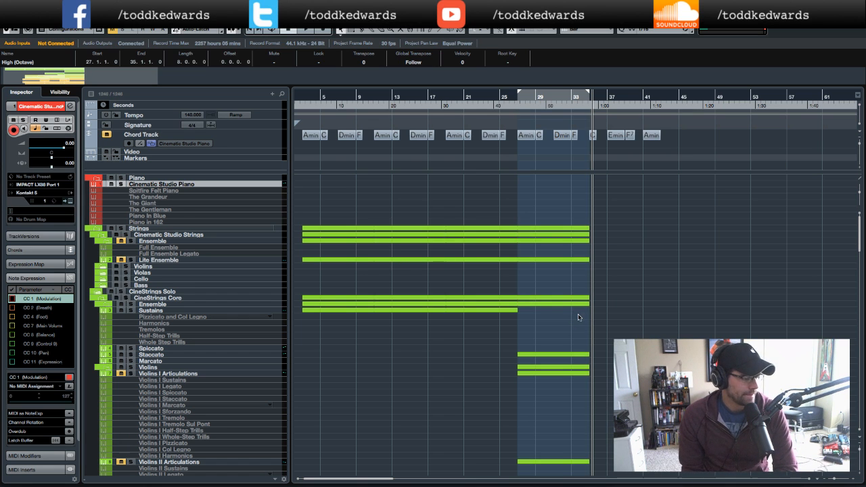
scroll(578, 317, down, 5)
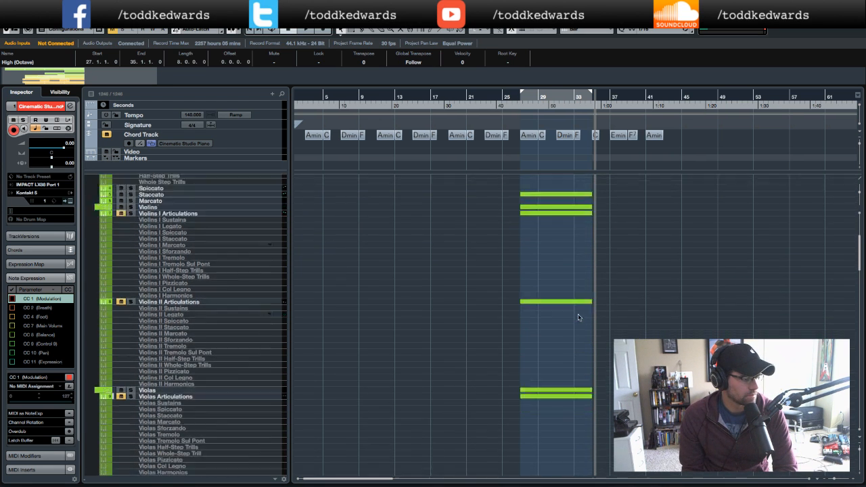
scroll(578, 317, down, 5)
scroll(578, 317, down, 10)
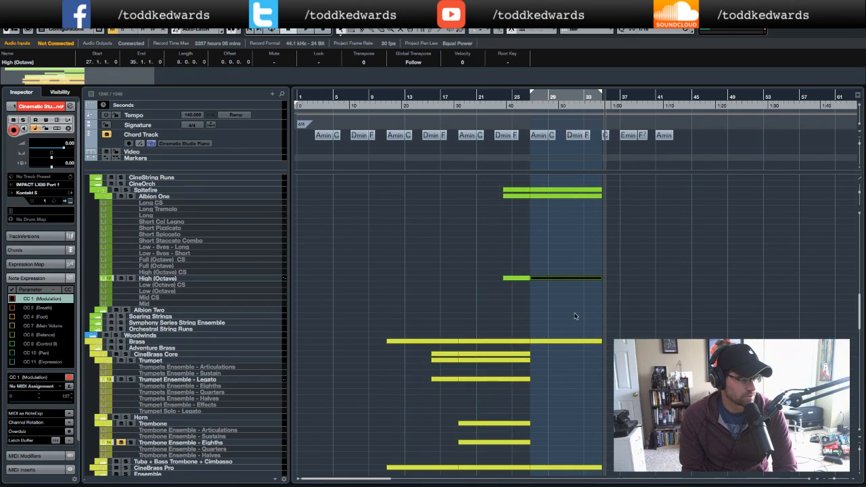
double_click(574, 279)
scroll(369, 195, left, 4)
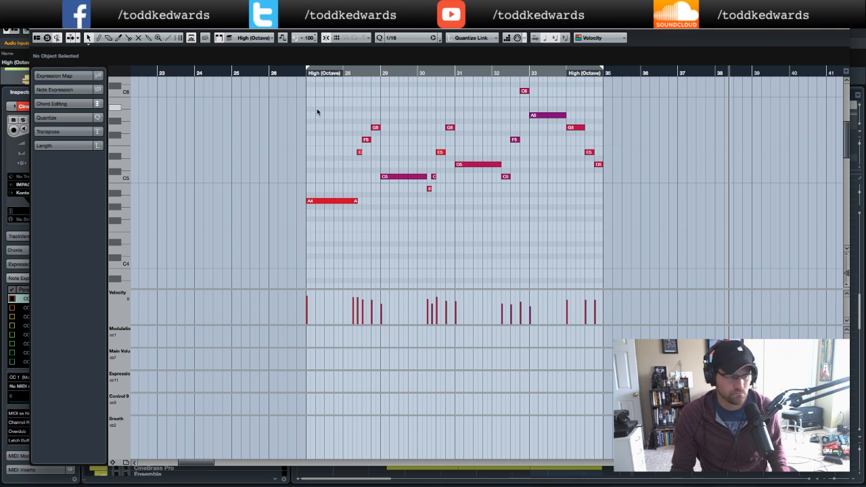
click(446, 73)
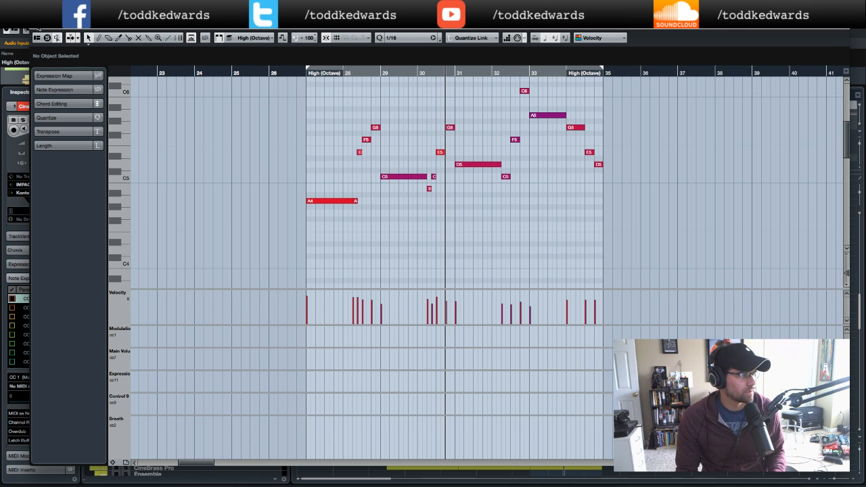
drag(325, 27, 329, 190)
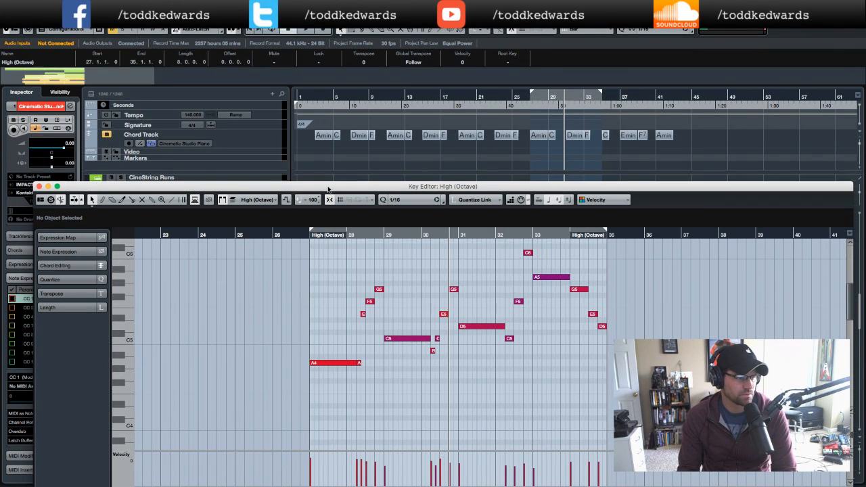
drag(328, 189, 325, 30)
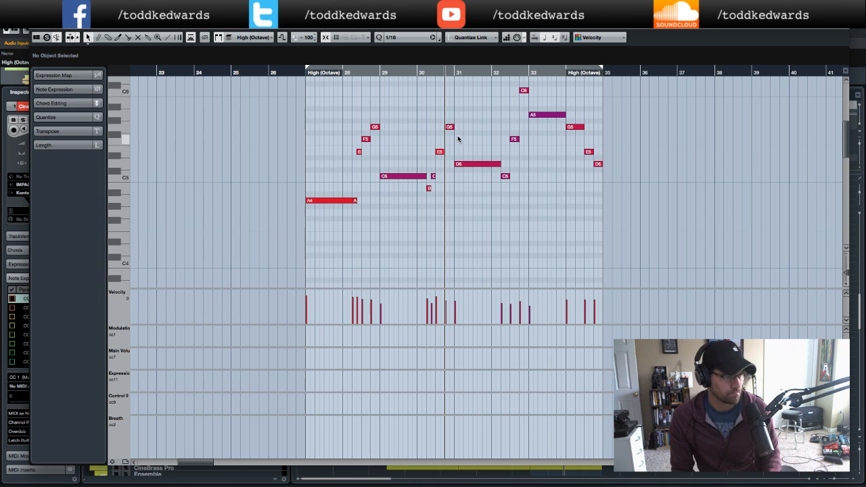
- Raise the G5 note near the end of bar 30 to A5 and play from bar 29
click(450, 128)
key(Up)
key(Up)
click(375, 72)
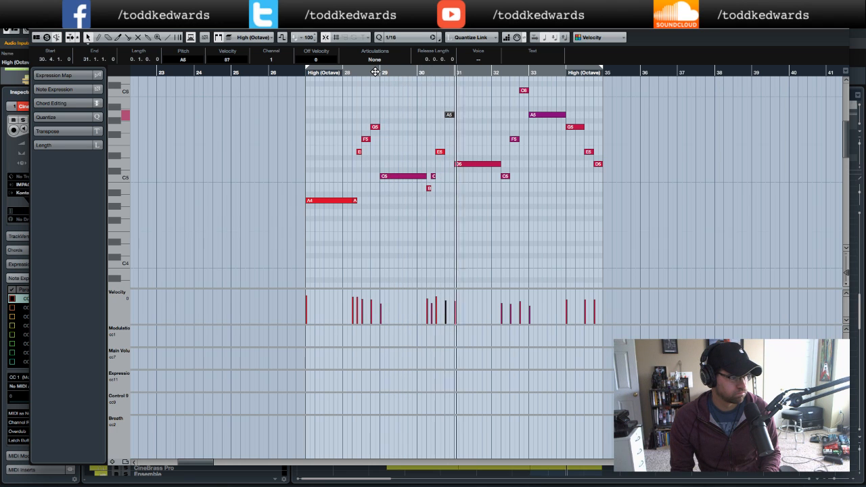
key(space)
- Copy the E5 note in bar 30 to just before the D5 and adjust the timing of the neighbouring D5 and A5 notes
click(467, 121)
click(449, 115)
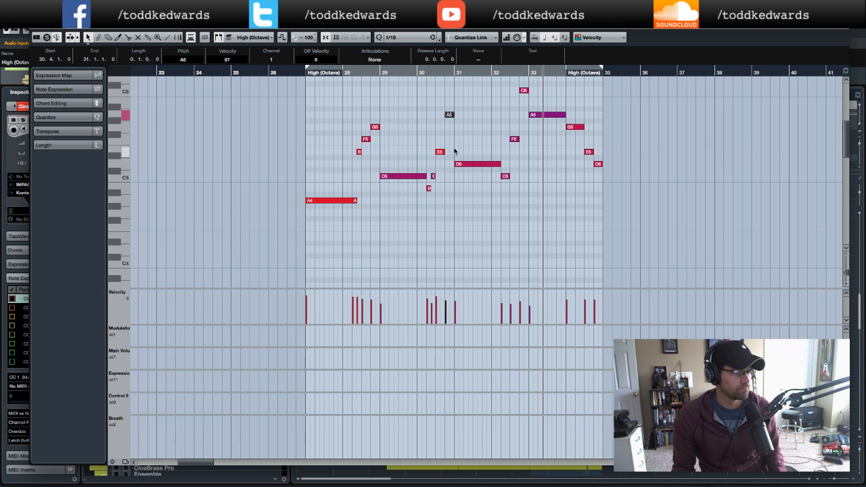
click(419, 74)
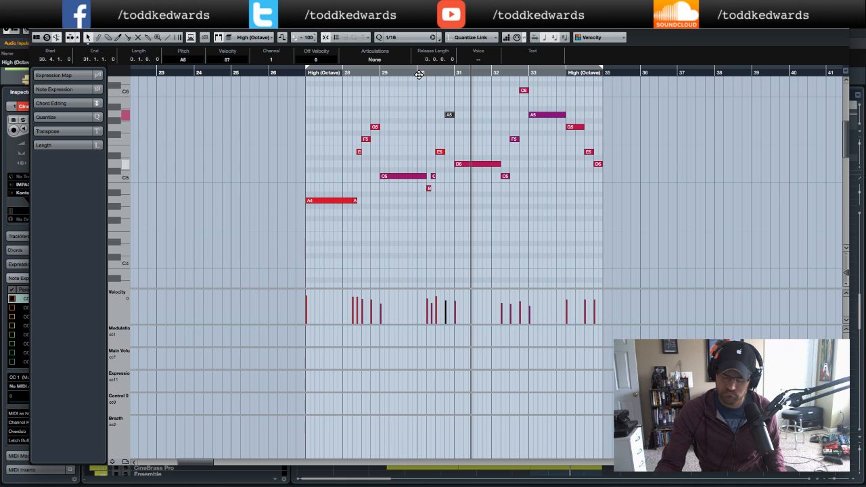
drag(457, 164, 464, 166)
click(450, 115)
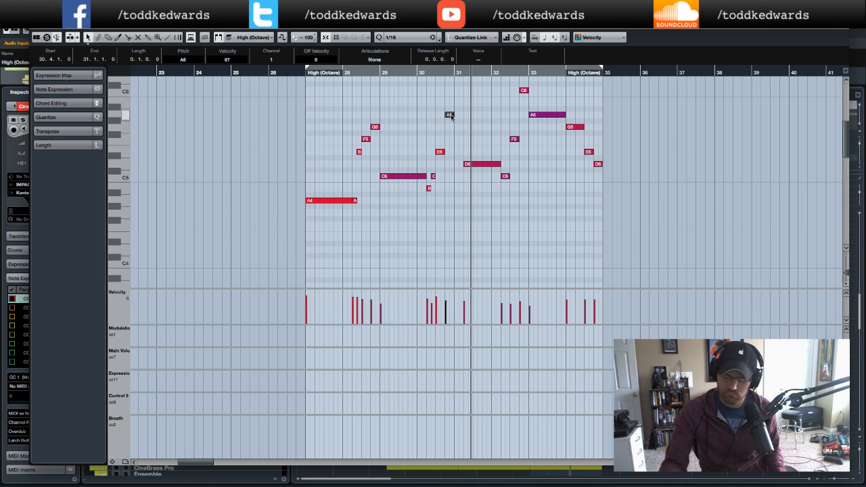
click(441, 152)
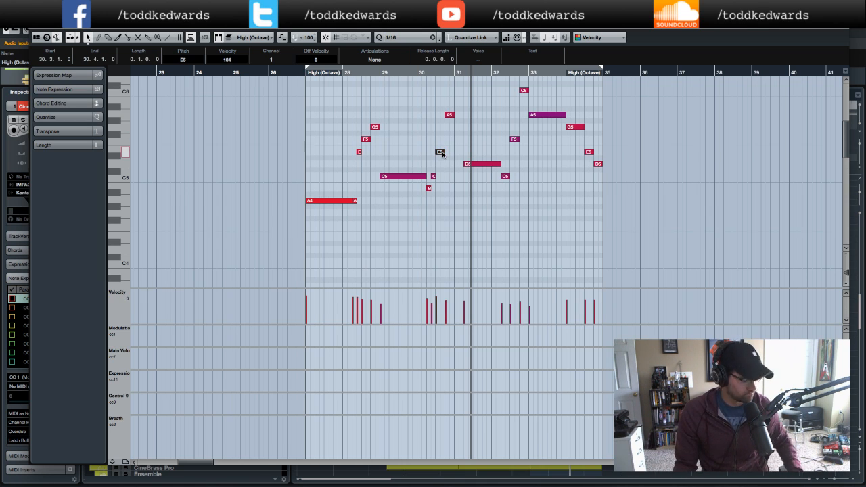
drag(441, 152, 460, 153)
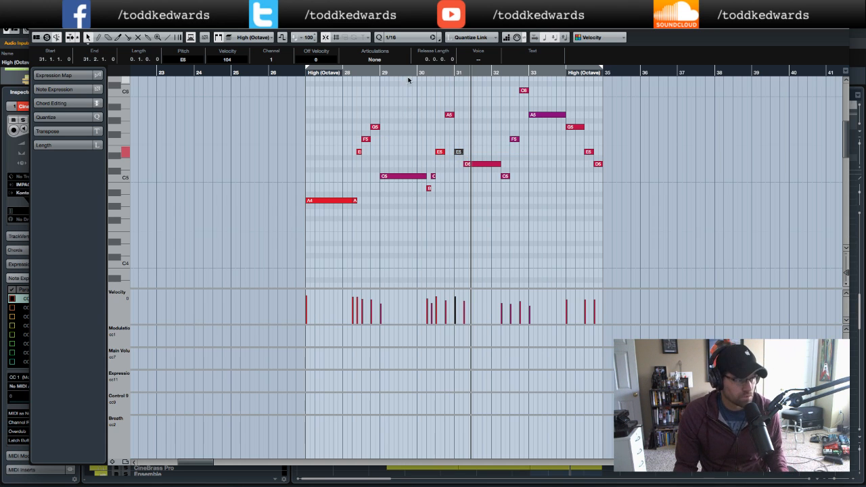
double_click(353, 75)
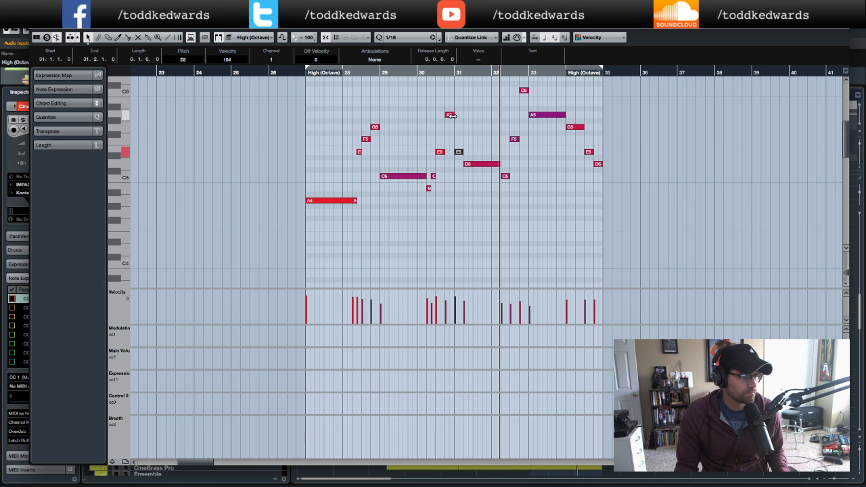
drag(451, 115, 447, 115)
drag(456, 152, 456, 164)
click(380, 74)
key(space)
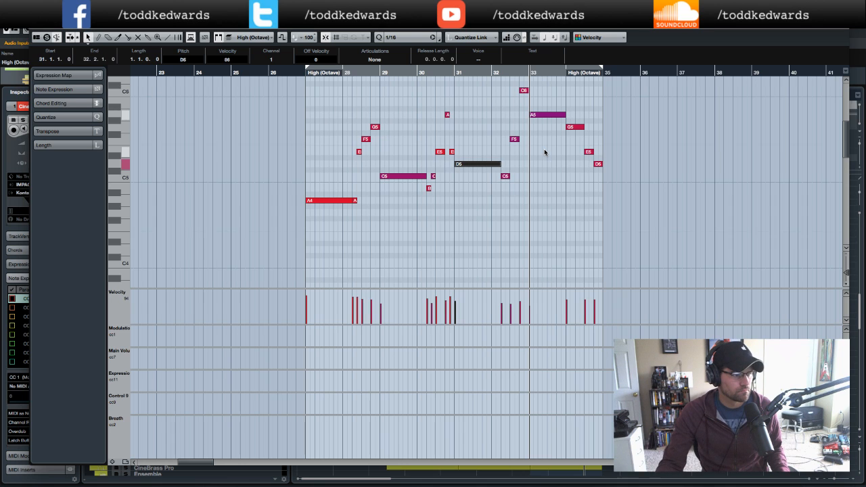
- Lower the C6 note in bar 32 to A5 and move the long A5 note in bar 33 down to G5
click(524, 90)
key(Down)
key(Down)
key(Down)
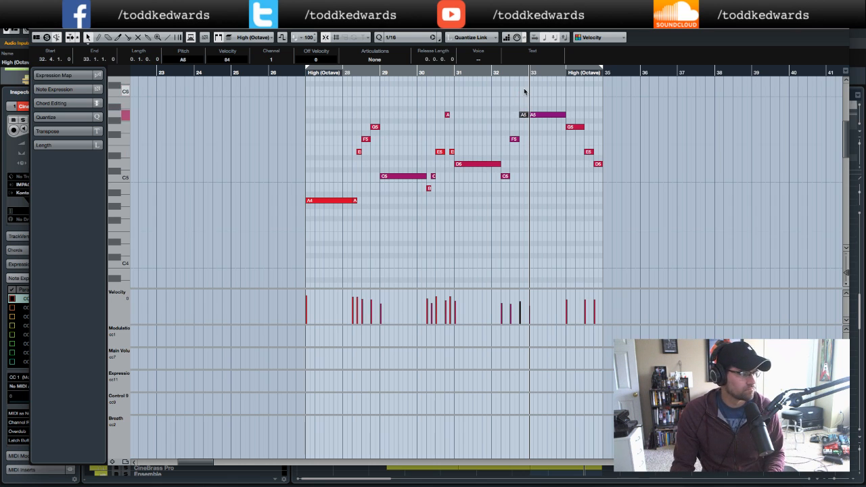
drag(550, 114, 567, 127)
key(Right)
key(Home)
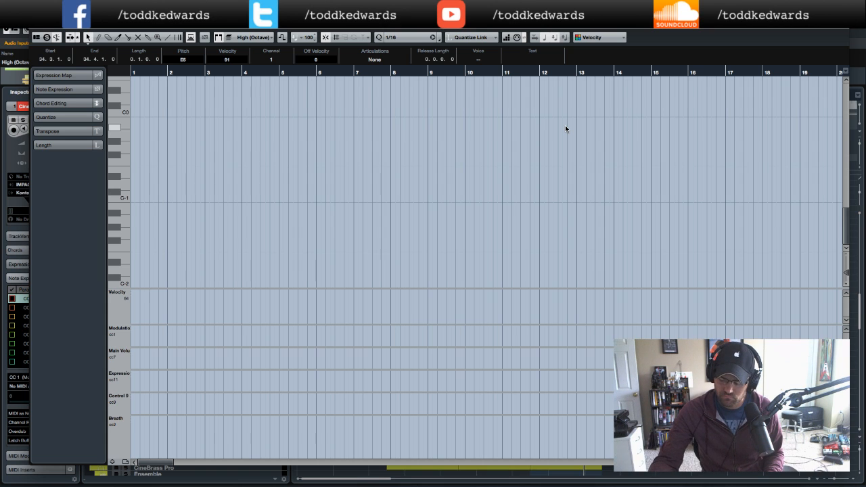
scroll(418, 150, up, 5)
click(37, 25)
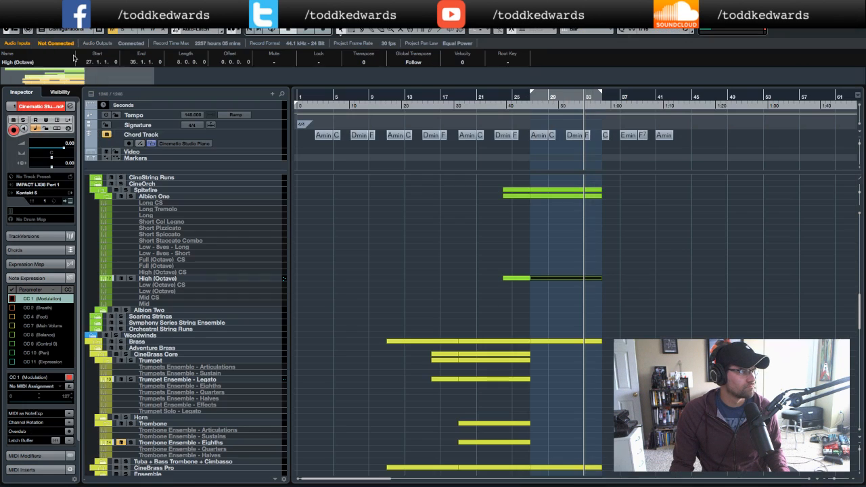
- Reopen the part, reshape the closing notes in bars 33 and 34 to end on E5 and D5, and play it back
double_click(581, 279)
scroll(485, 199, left, 3)
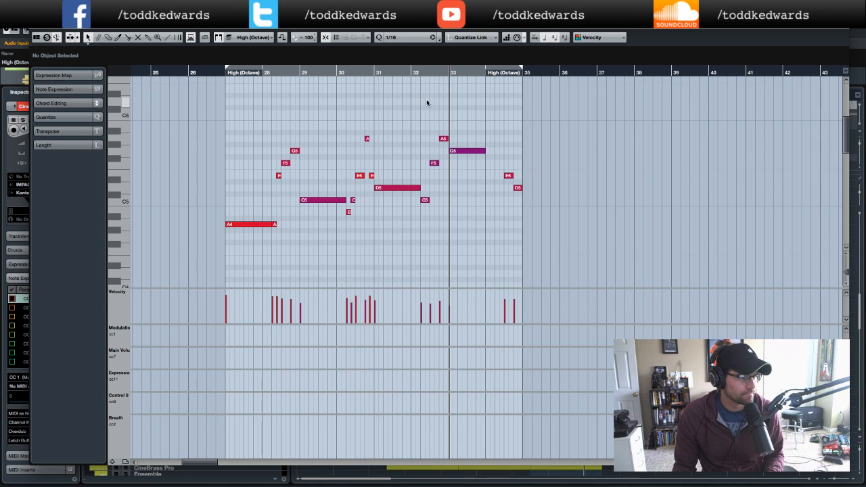
drag(494, 152, 504, 154)
click(410, 73)
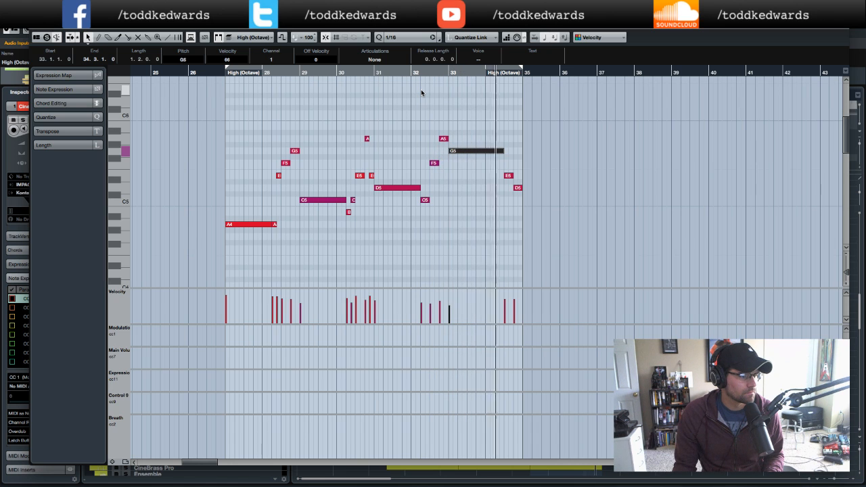
drag(503, 150, 505, 188)
key(space)
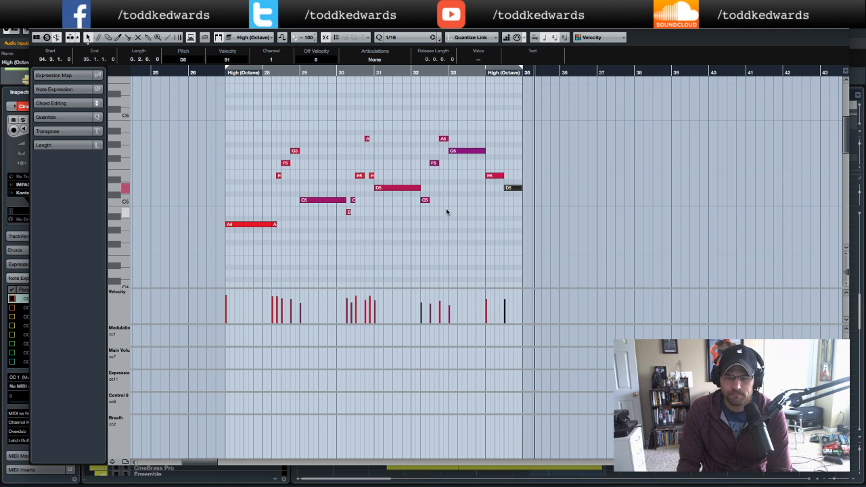
click(212, 73)
key(space)
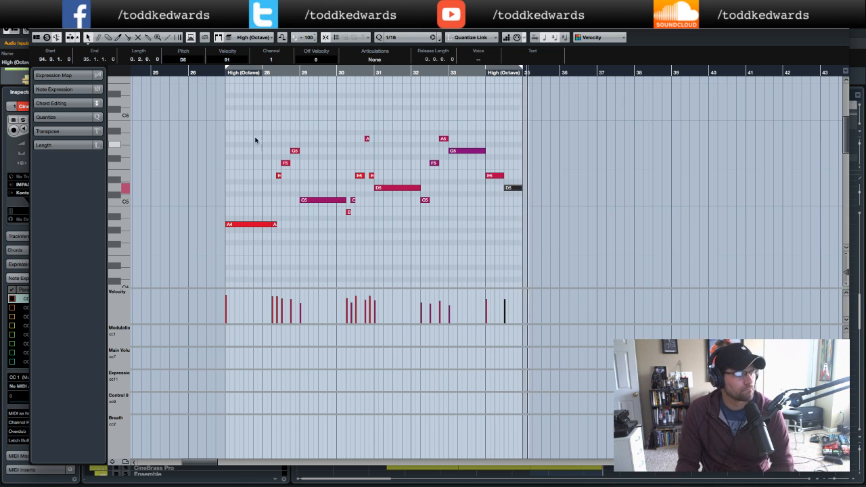
click(36, 29)
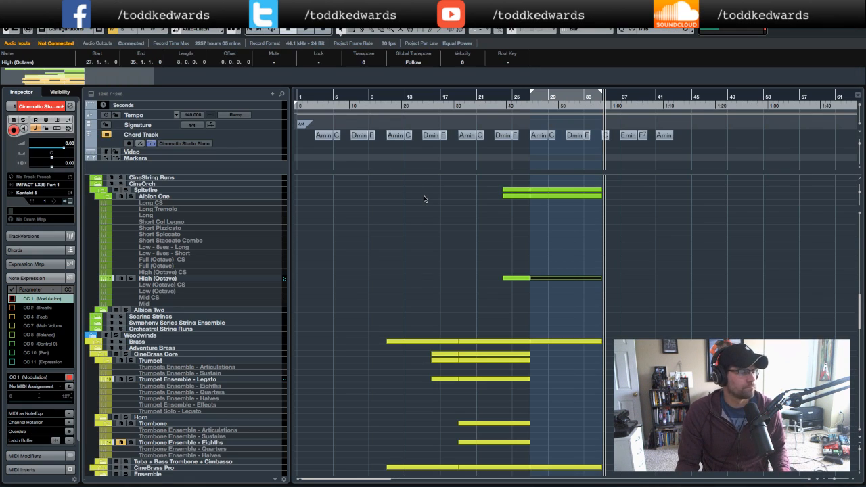
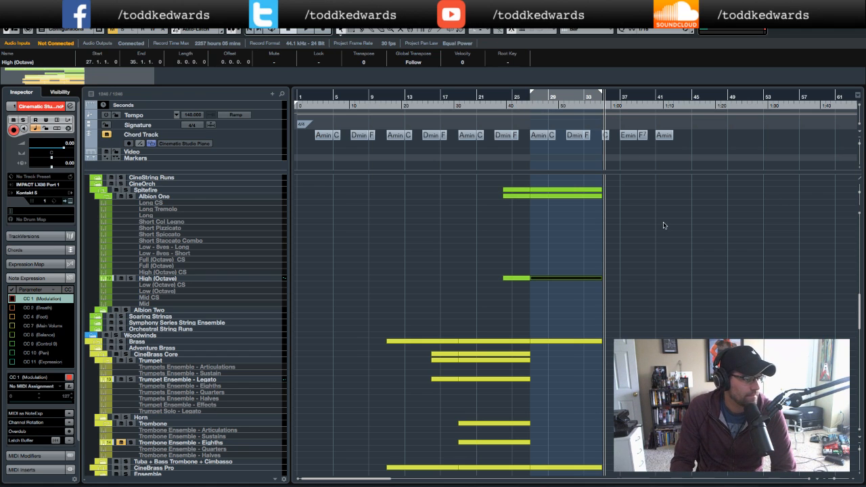
- Select the Monster Low Brass - Articulations track, set its volume to -3 dB, and play back
key(space)
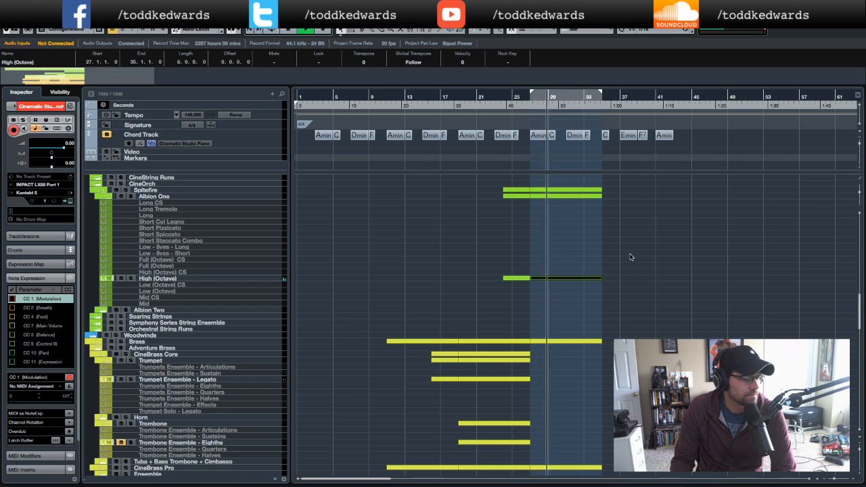
scroll(629, 253, down, 8)
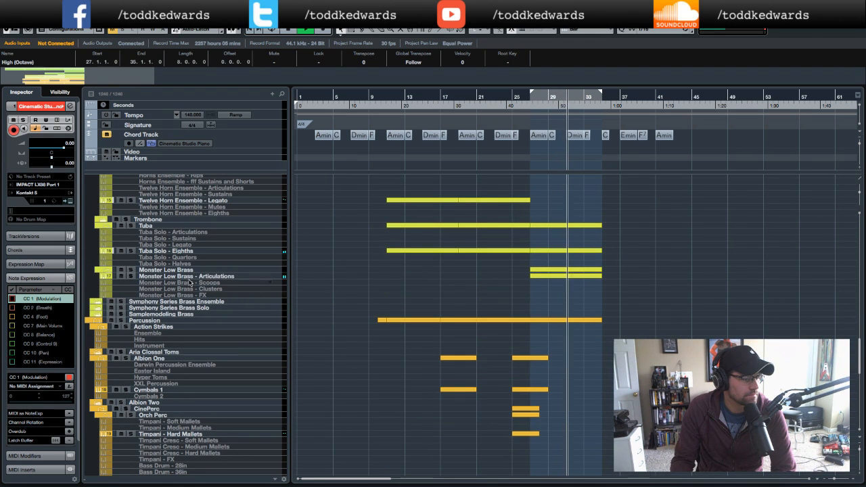
click(131, 276)
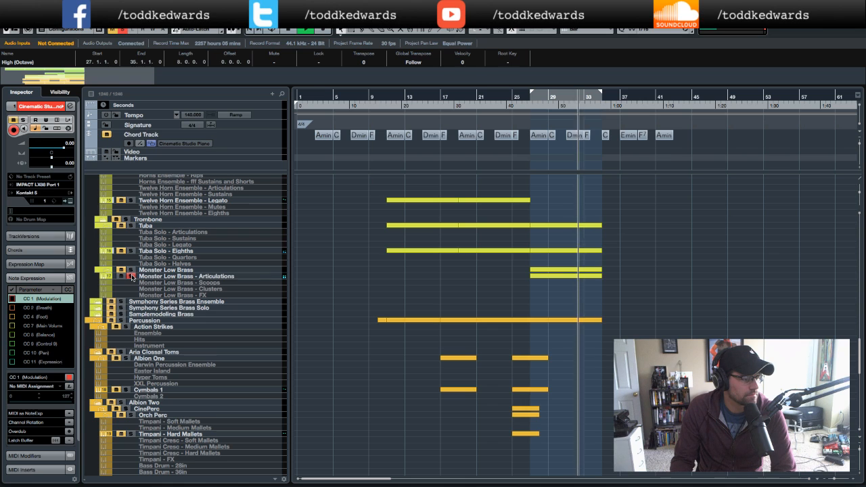
click(132, 277)
click(147, 277)
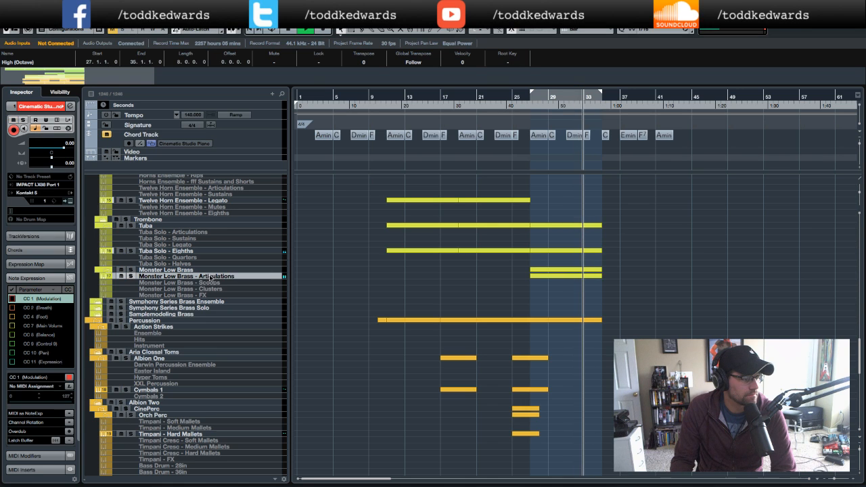
double_click(69, 143)
text(-3)
key(Return)
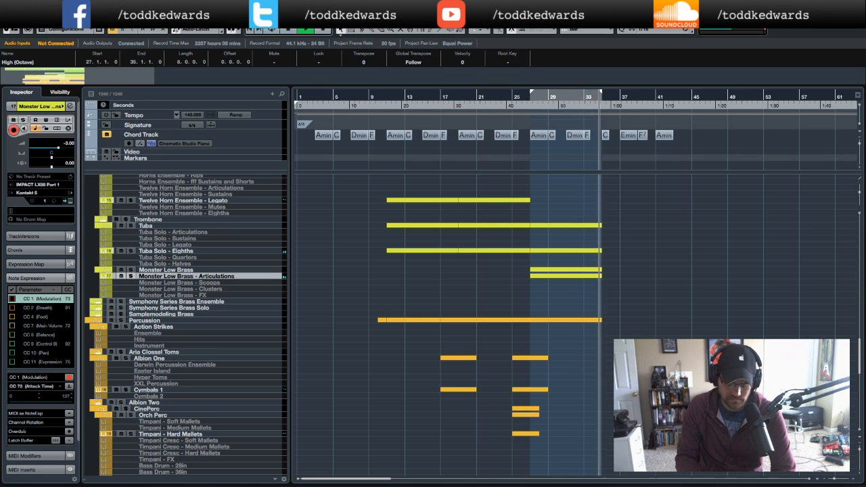
key(space)
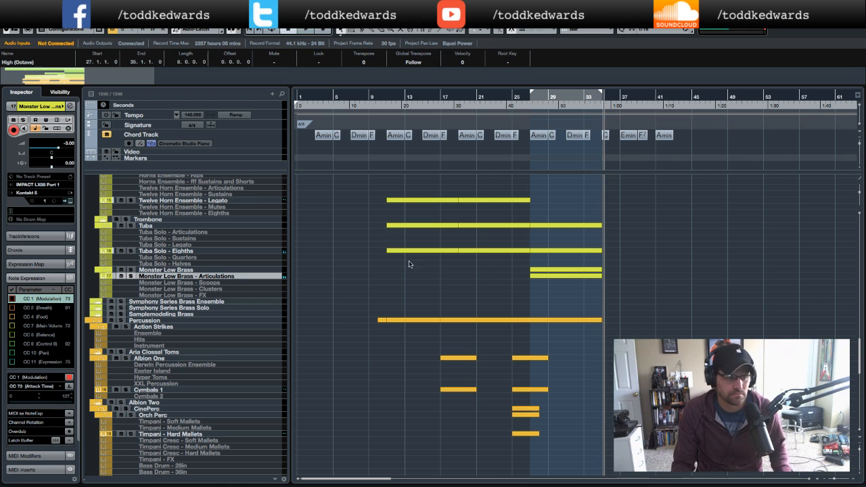
- Open the Monster Low Brass part in the Key Editor and examine its notes around bars 27 to 34
click(184, 270)
double_click(559, 274)
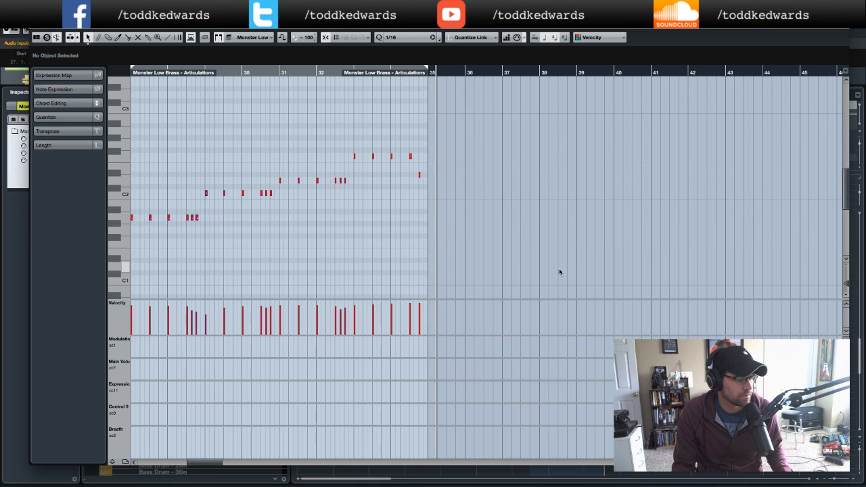
scroll(320, 174, left, 3)
scroll(321, 175, left, 1)
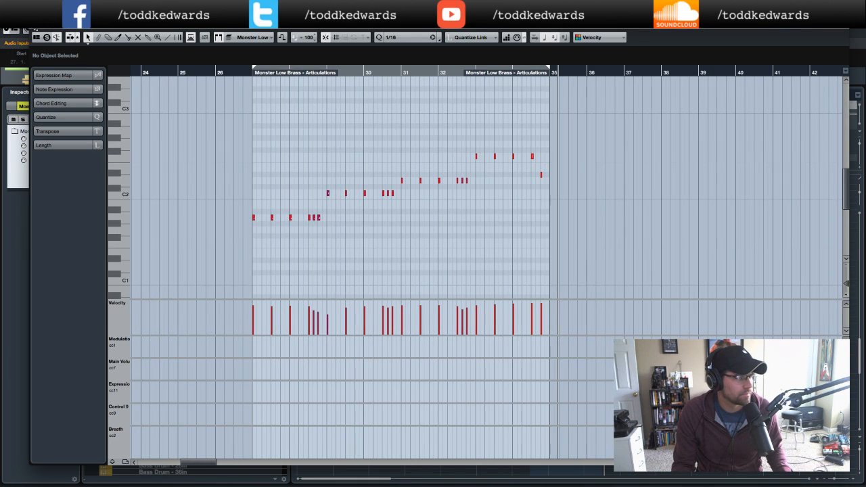
key(Return)
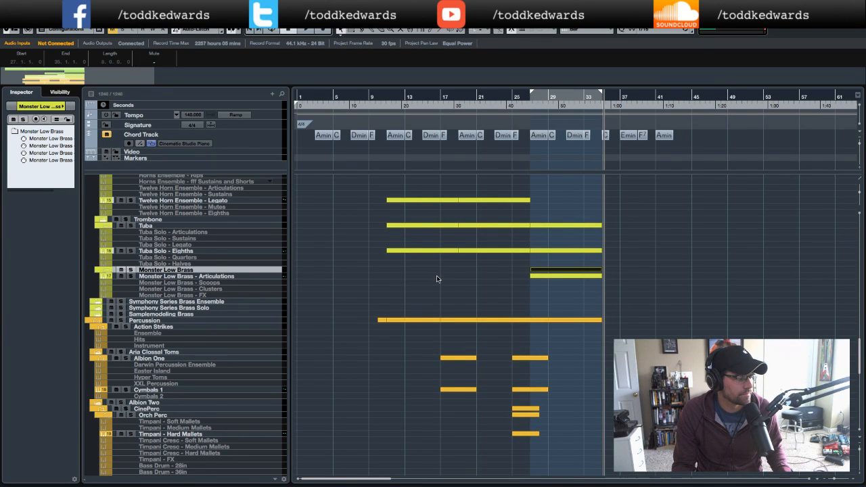
double_click(553, 276)
scroll(377, 247, left, 5)
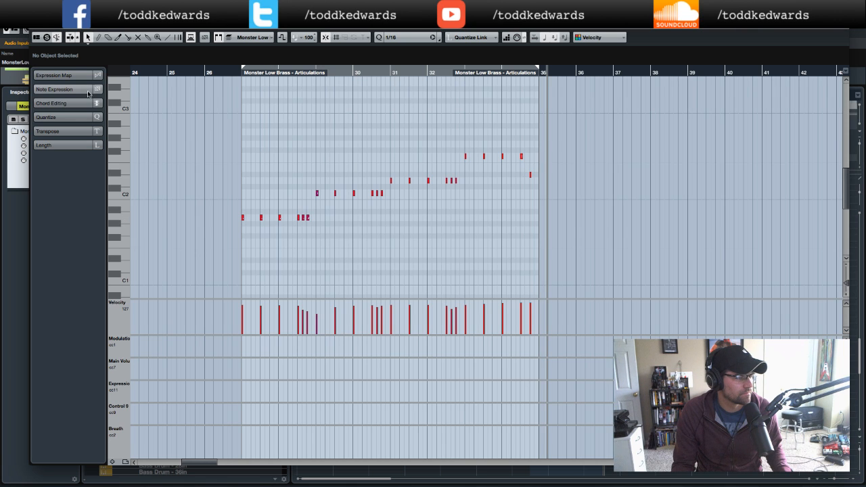
click(34, 28)
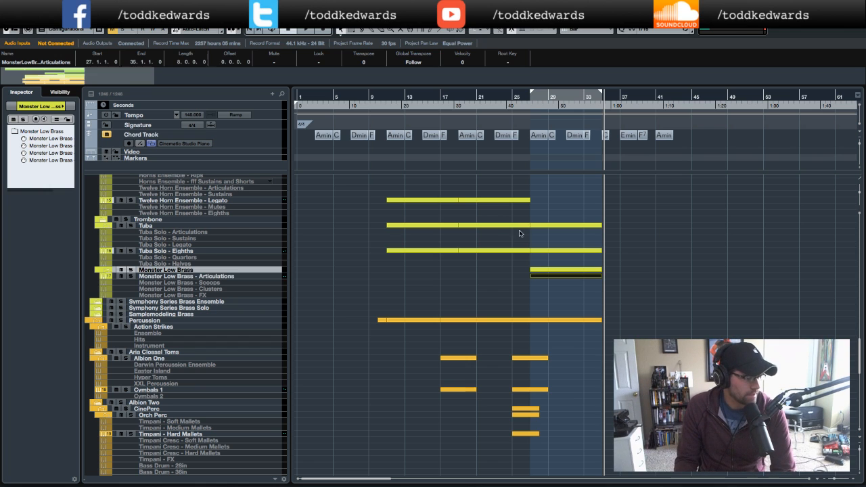
- Reselect the Monster Low Brass - Articulations track and play the arrangement from around bar 26
click(216, 252)
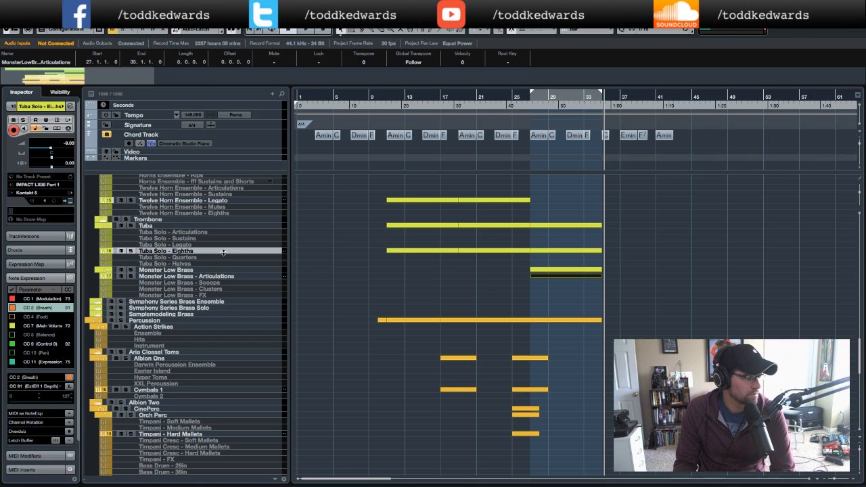
click(215, 276)
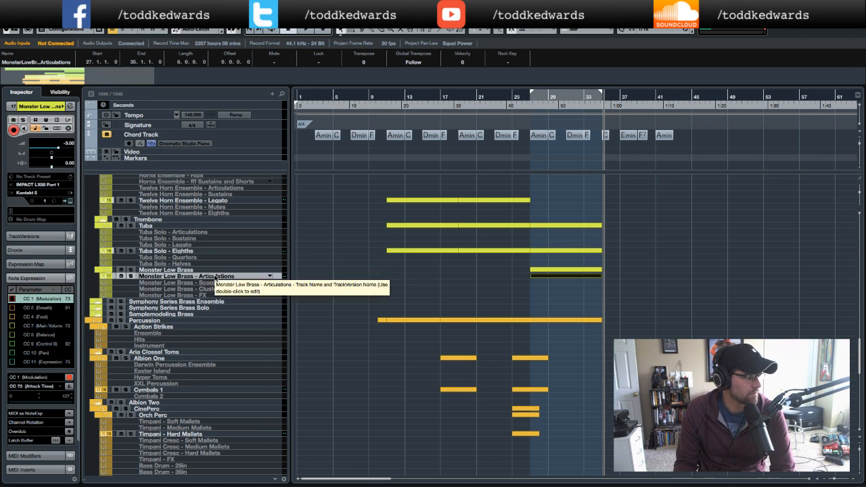
click(207, 271)
click(207, 276)
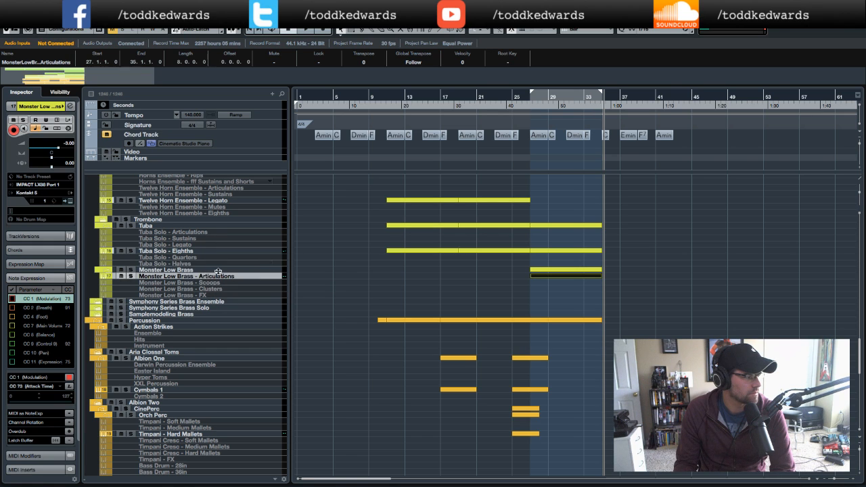
click(525, 106)
key(space)
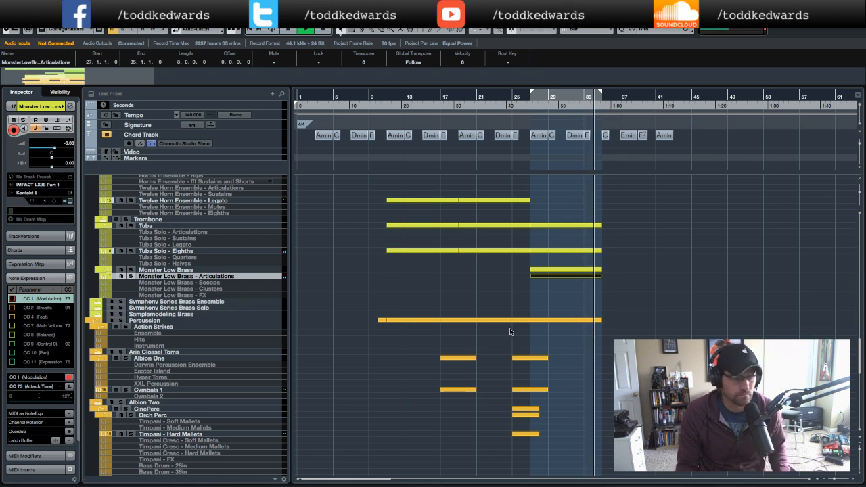
- Activate cycle playback over the locator range from bar 27 to bar 35 and play it
click(527, 106)
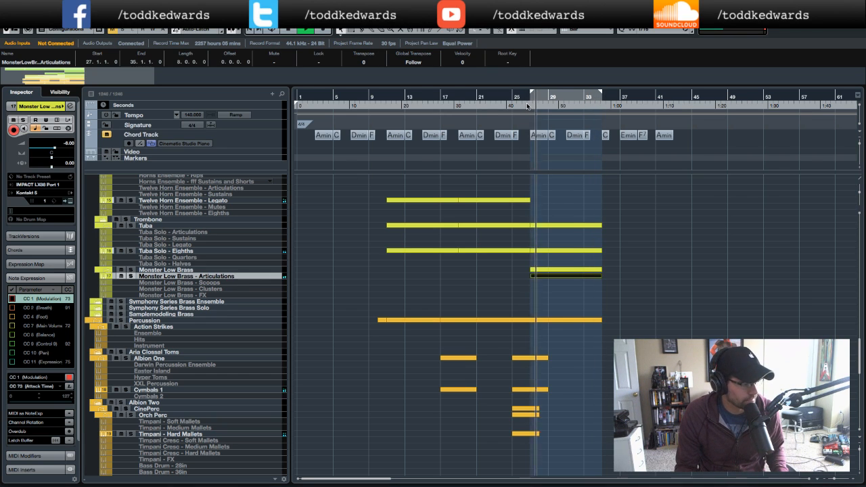
click(555, 95)
click(551, 94)
click(557, 93)
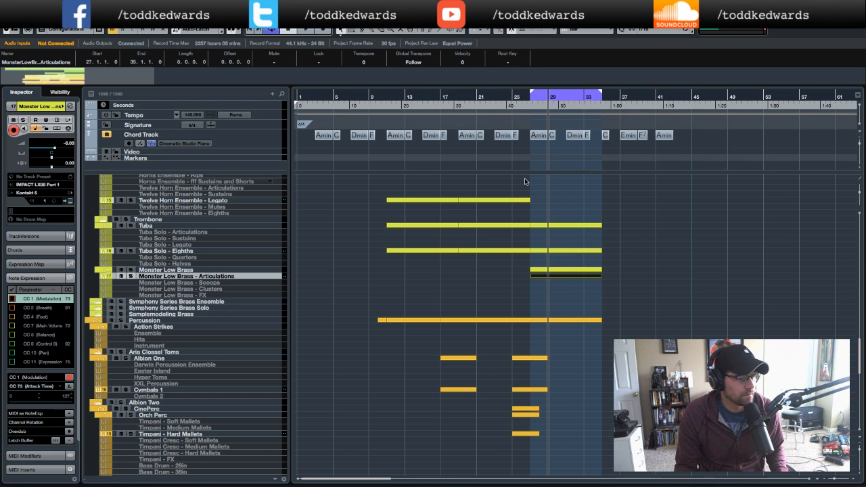
key(space)
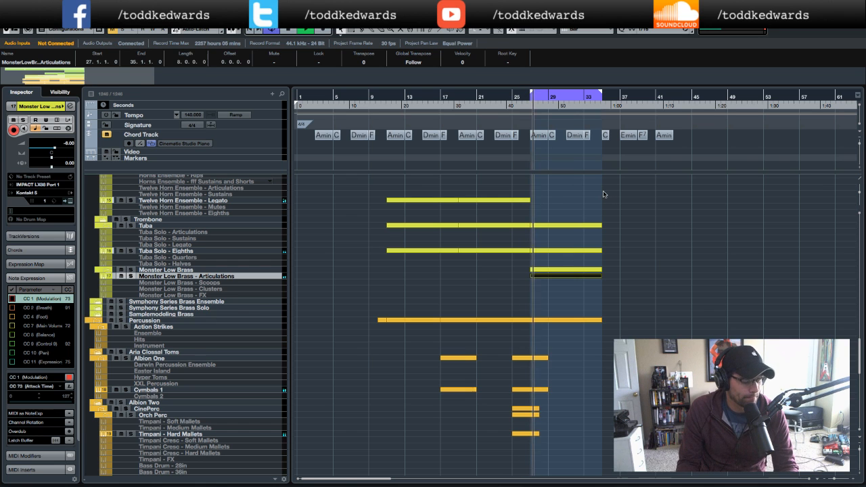
scroll(607, 269, up, 3)
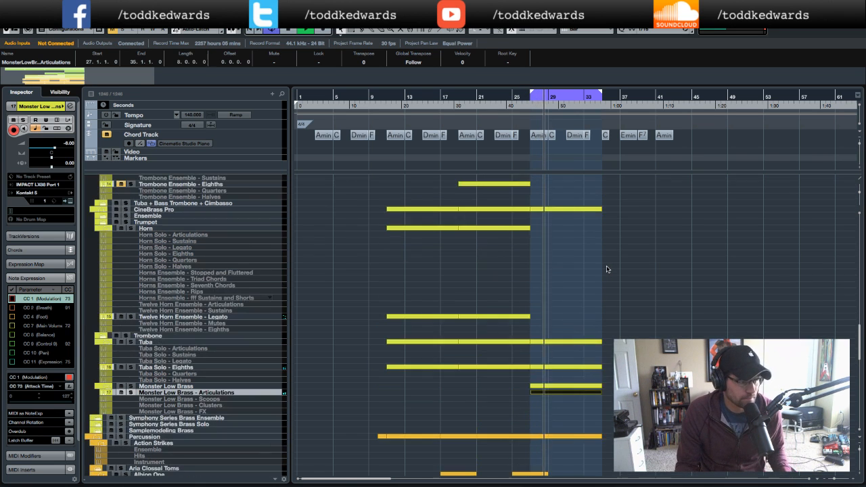
key(space)
- Select the CineStrings Core Staccato track and audition the cycle from its start
scroll(607, 269, up, 10)
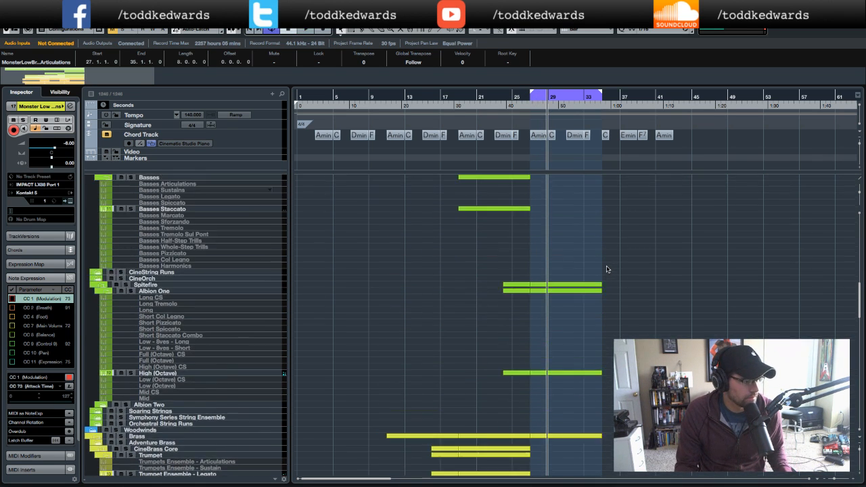
scroll(607, 269, up, 3)
scroll(602, 270, right, 1)
scroll(594, 269, up, 7)
scroll(593, 269, up, 10)
scroll(594, 268, right, 1)
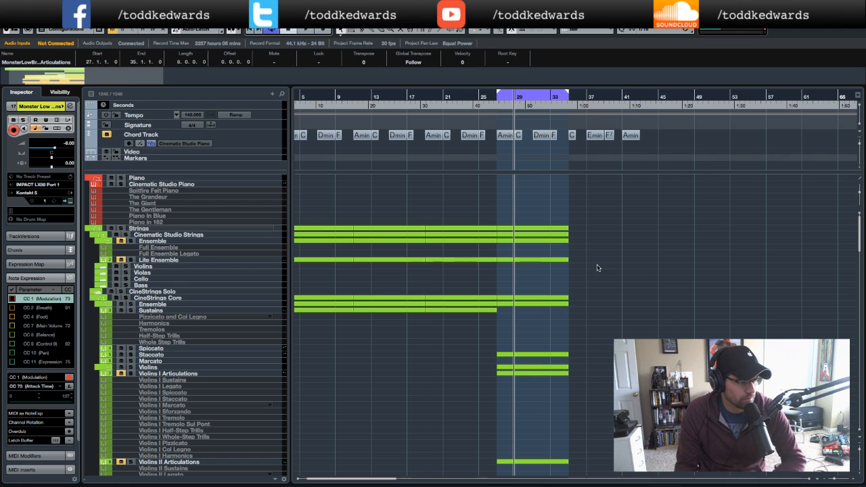
click(177, 357)
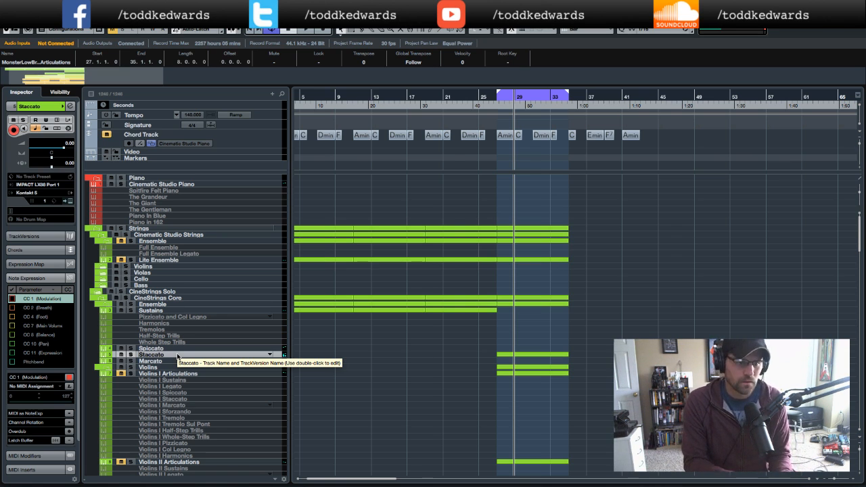
key(KP_Subtract)
key(KP_Subtract)
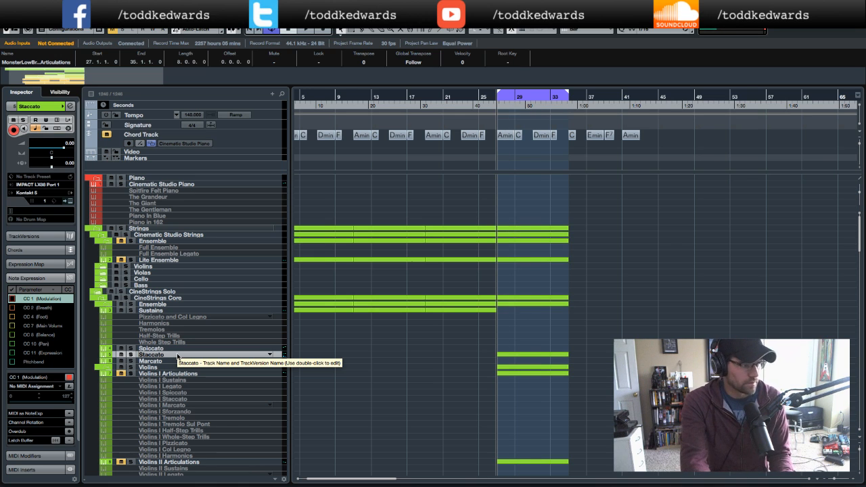
key(KP_Subtract)
key(KP_Subtract)
key(space)
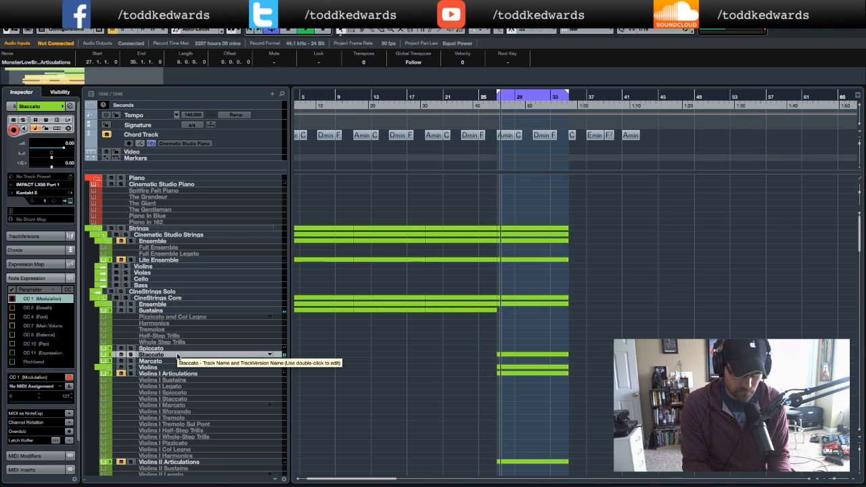
key(space)
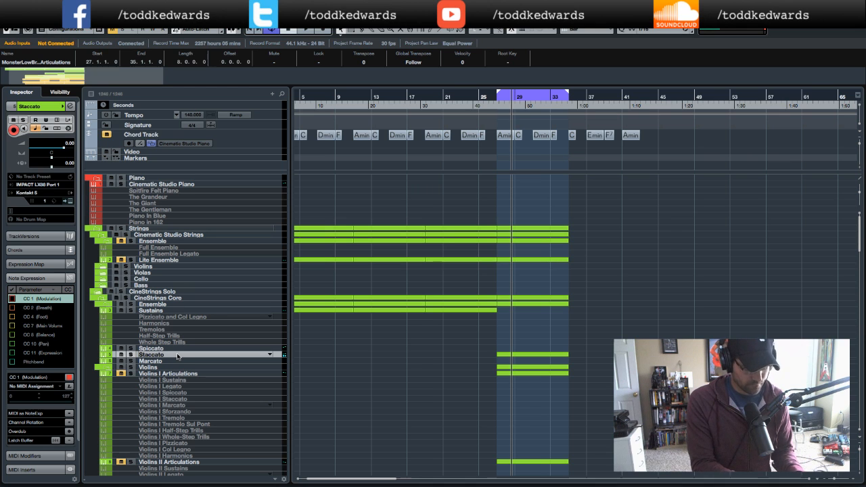
- Rewind and record a new take on the Staccato track over the cycle range
key(KP_Subtract)
key(KP_Subtract)
key(KP_Subtract)
key(space)
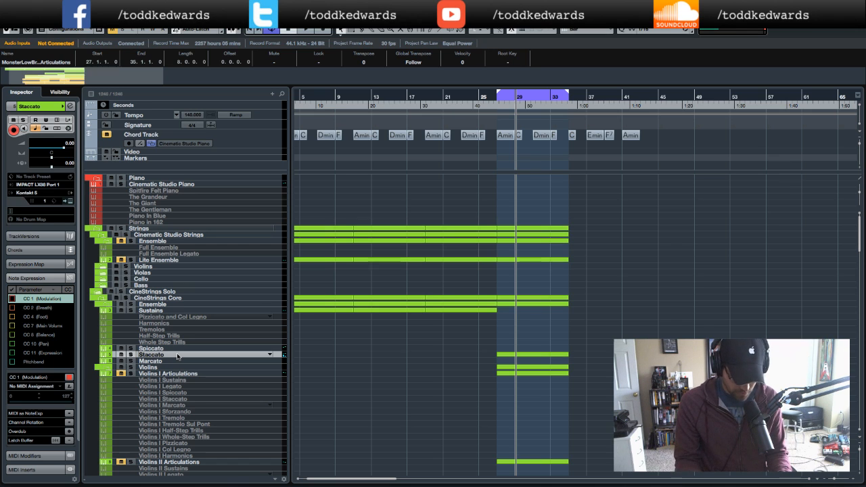
key(KP_Subtract)
key(KP_Subtract)
key(KP_Multiply)
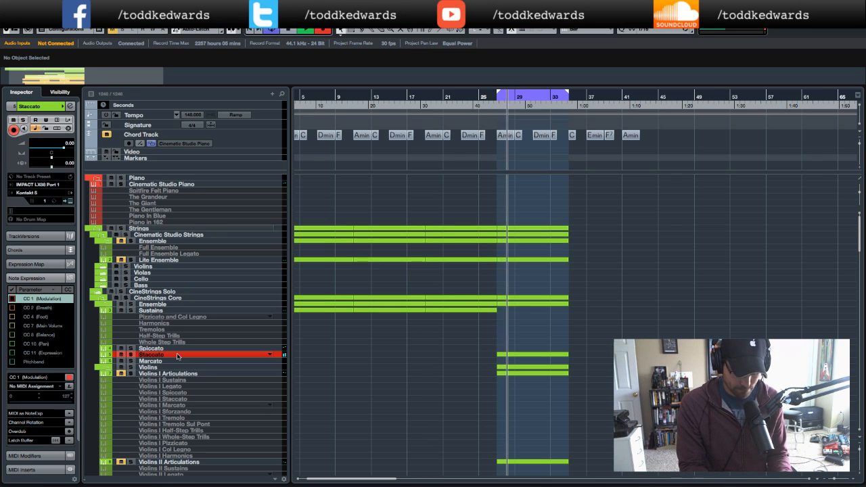
key(space)
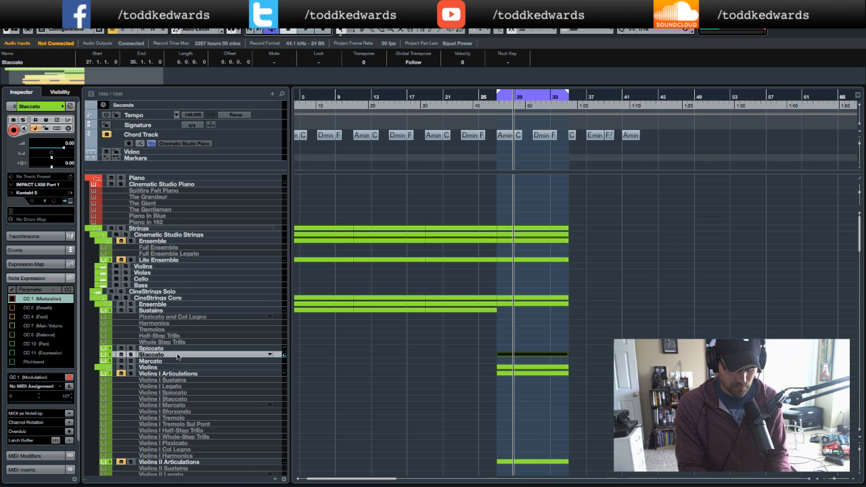
- Rewind and record another take on the Staccato track over the cycle
key(KP_Subtract)
key(KP_Subtract)
key(KP_Multiply)
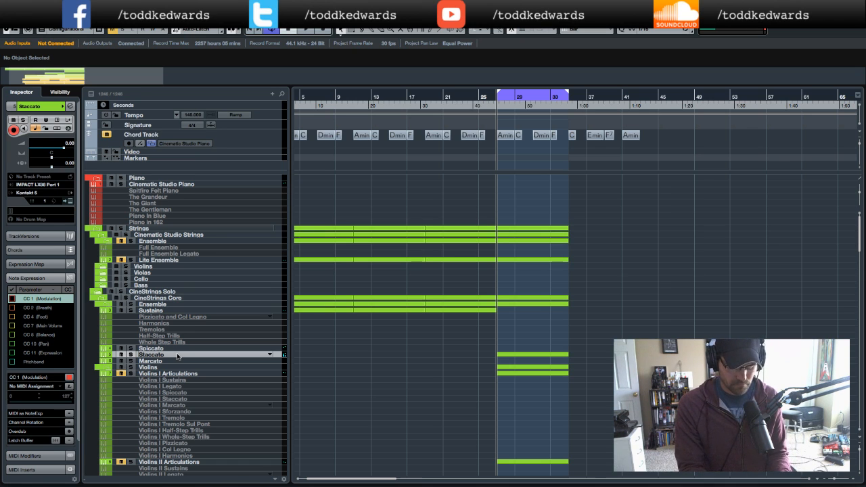
key(KP_Multiply)
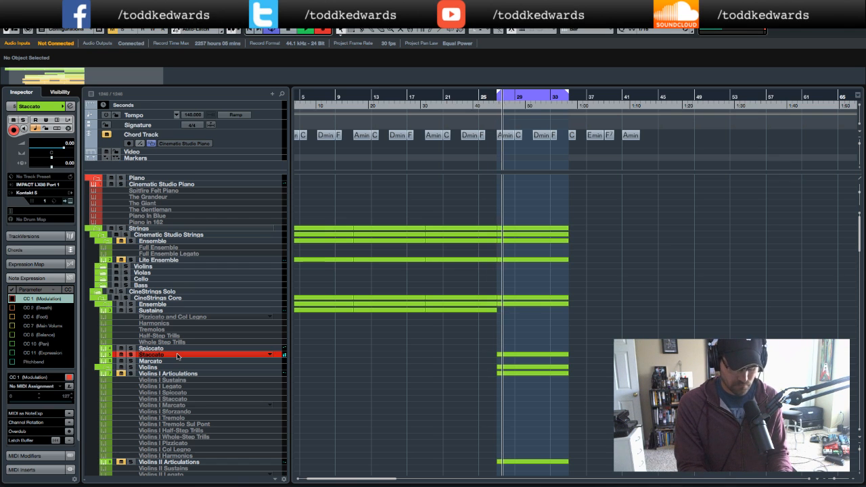
key(space)
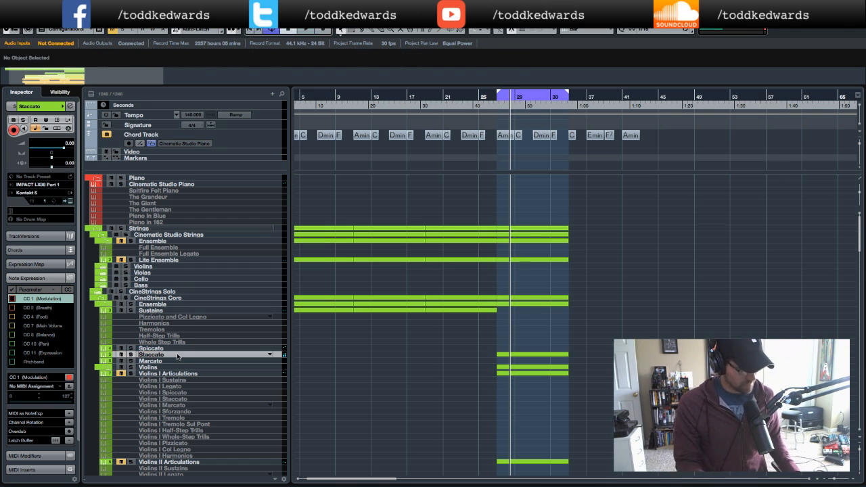
- Rewind to the cycle start and switch the Soundflowerbed output device to PreSonus FireStudio
key(KP_1)
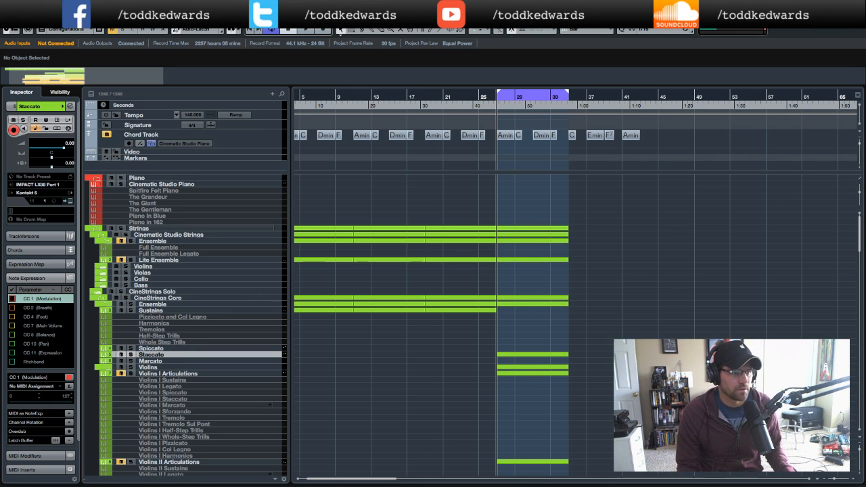
click(672, 8)
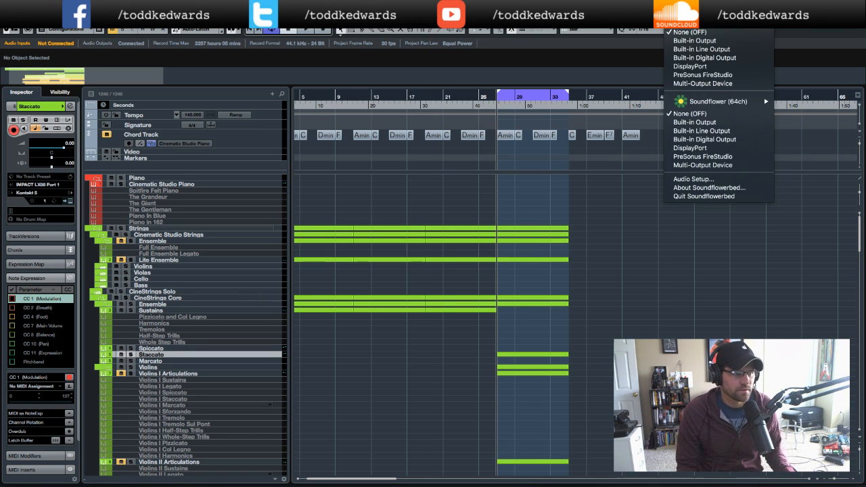
click(681, 75)
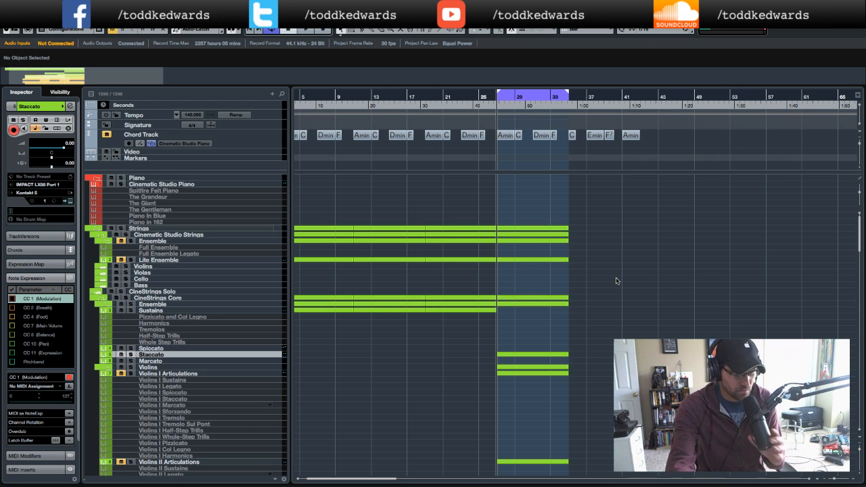
- Record a further take on the Staccato track over the cycle range
key(KP_Multiply)
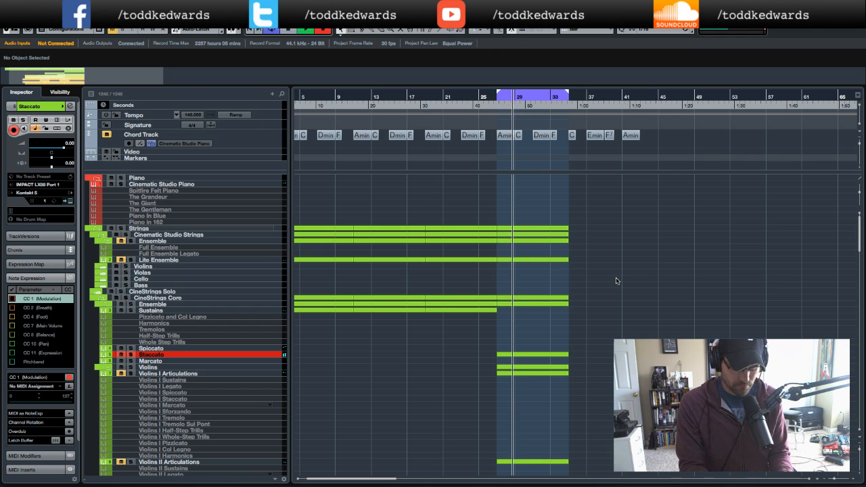
key(space)
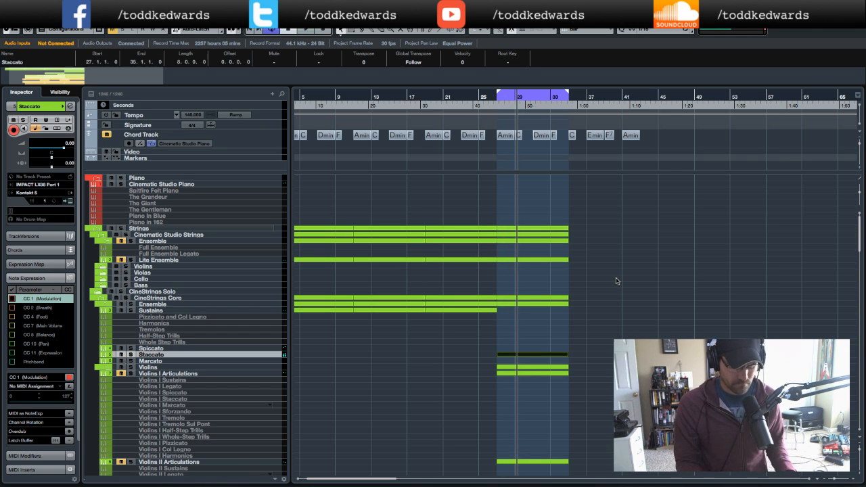
- Open the recorded Staccato part in the Key Editor and select its first A2 note
double_click(538, 356)
scroll(412, 189, left, 3)
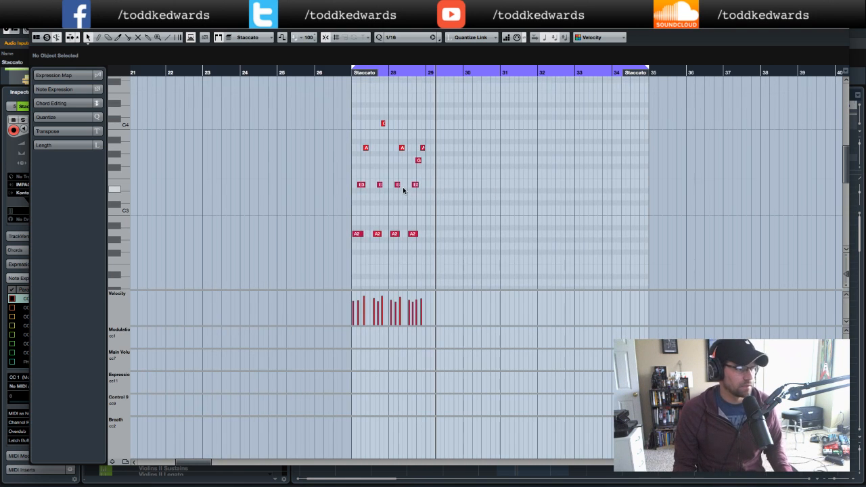
scroll(404, 190, up, 5)
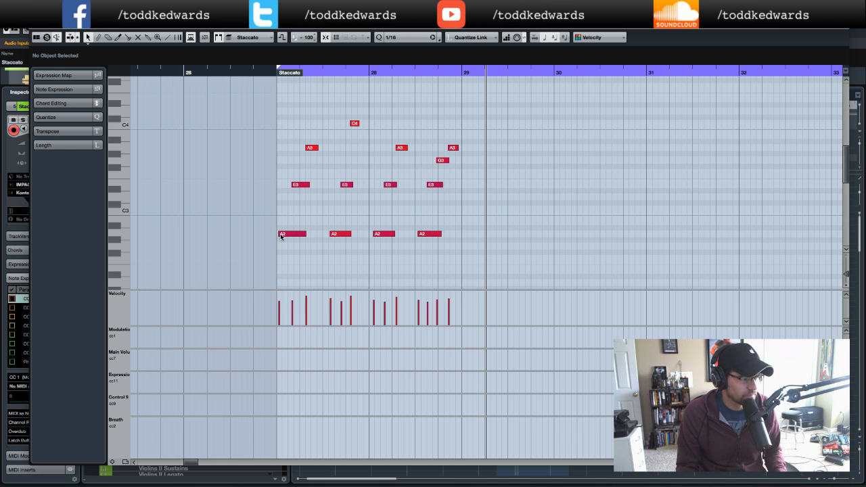
drag(279, 234, 278, 234)
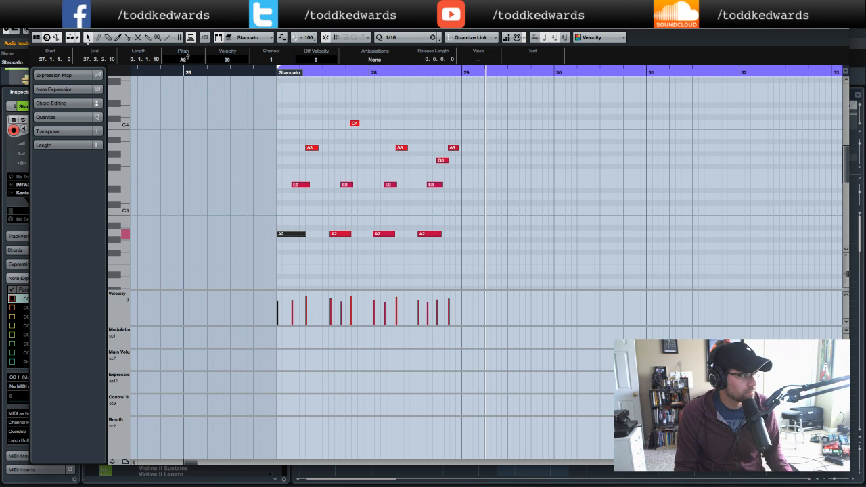
click(258, 72)
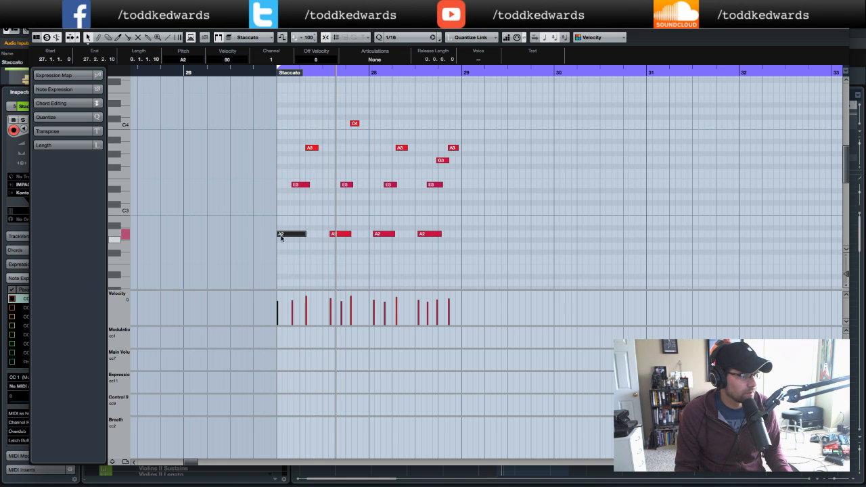
- Trim the first E3 note's start to 27.1.3 and play the phrase from the part start
drag(293, 186, 291, 186)
drag(258, 115, 313, 247)
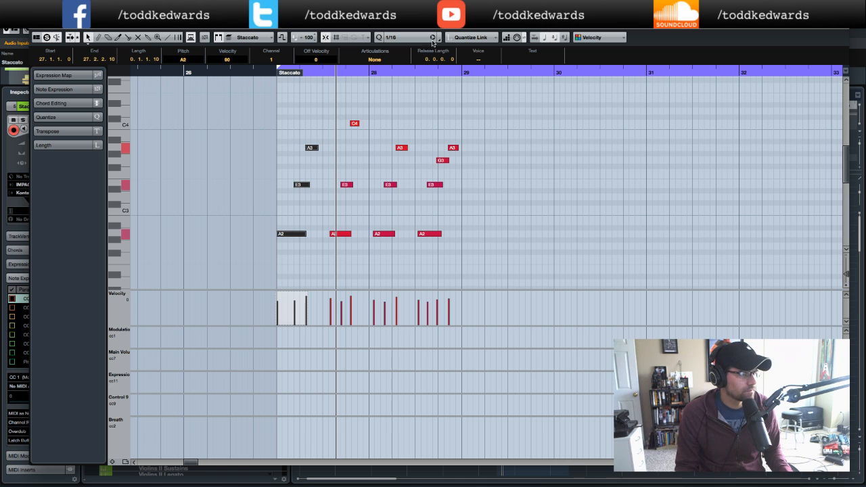
double_click(264, 72)
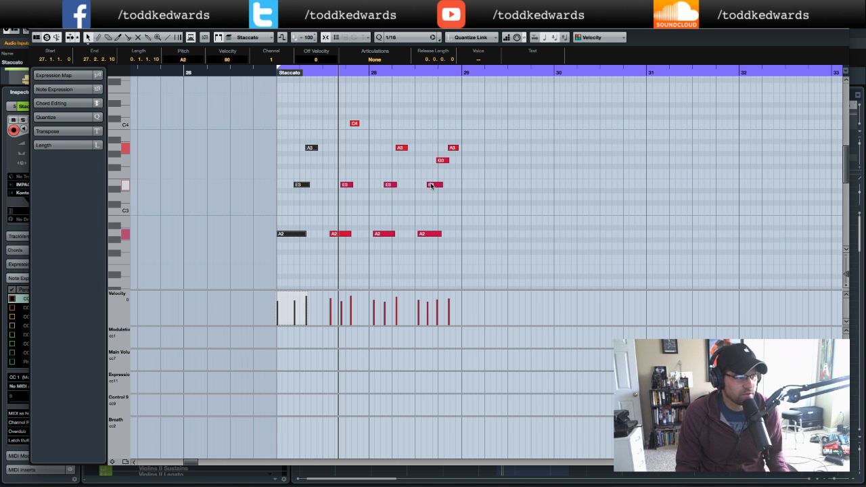
drag(295, 185, 294, 185)
click(296, 195)
drag(296, 186, 289, 185)
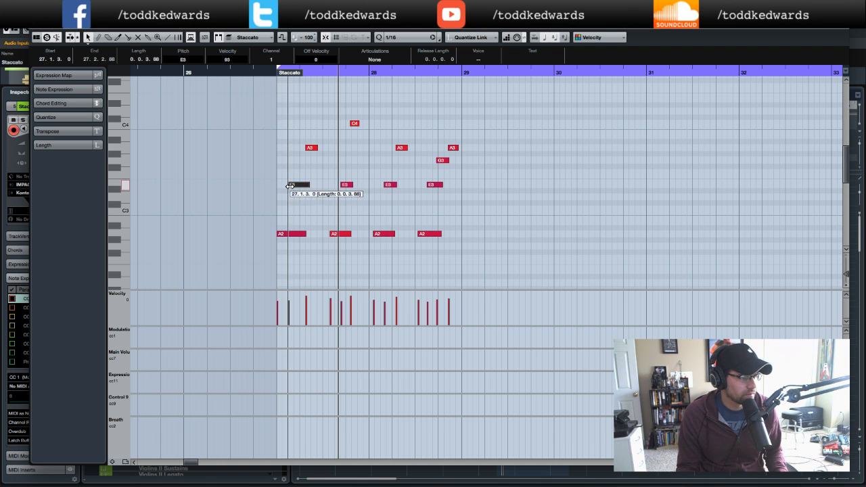
click(271, 72)
key(space)
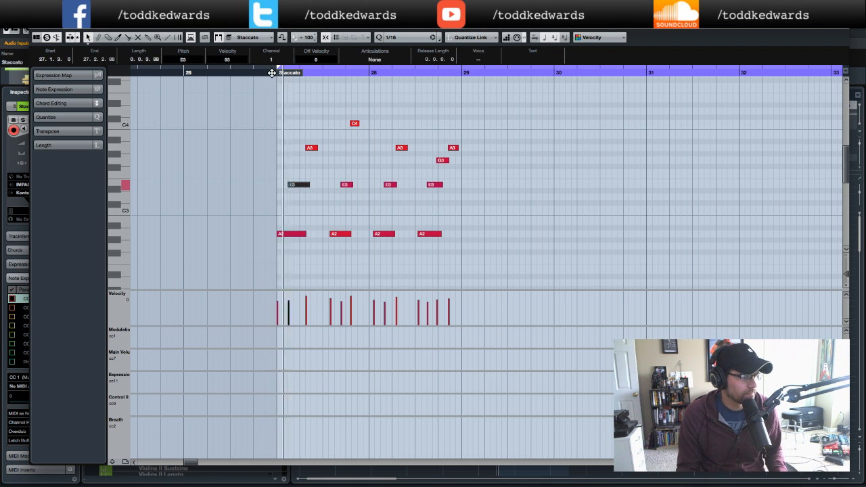
- Move the first A3 note to start at 27.2.1 and audition the phrase from the part start
drag(307, 147, 300, 147)
click(269, 73)
key(space)
key(space)
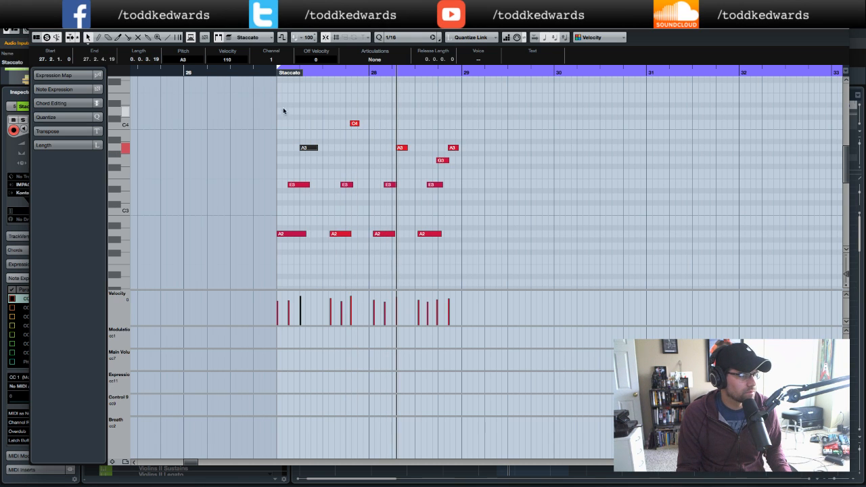
click(272, 73)
key(space)
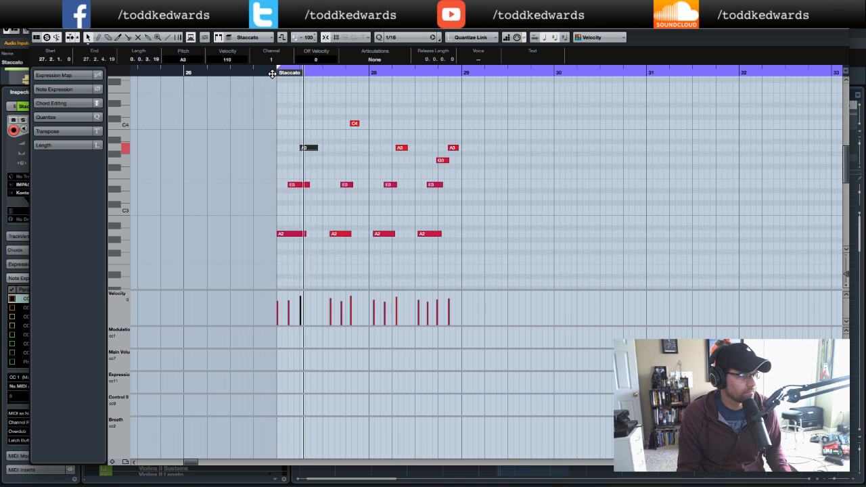
key(space)
- Move the second A2 and E3 notes to 27.3.1 and 27.3.3, shortening that E3 to 0.0.2.0
drag(329, 234, 324, 233)
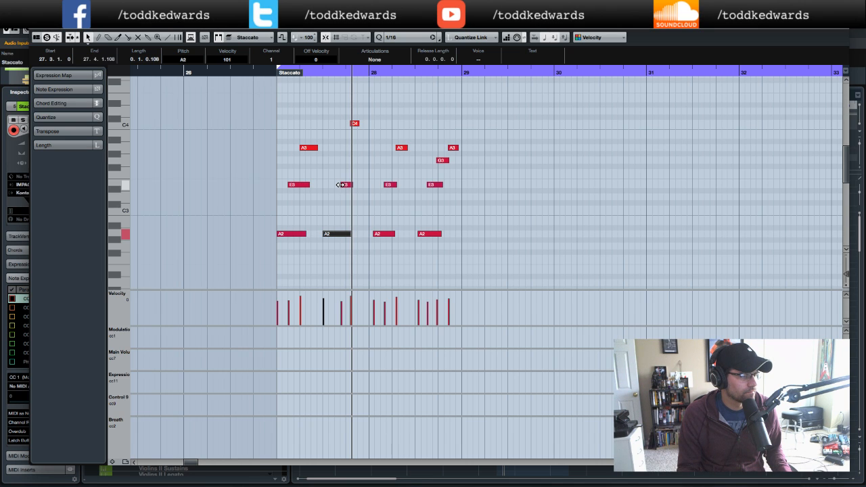
drag(342, 184, 335, 185)
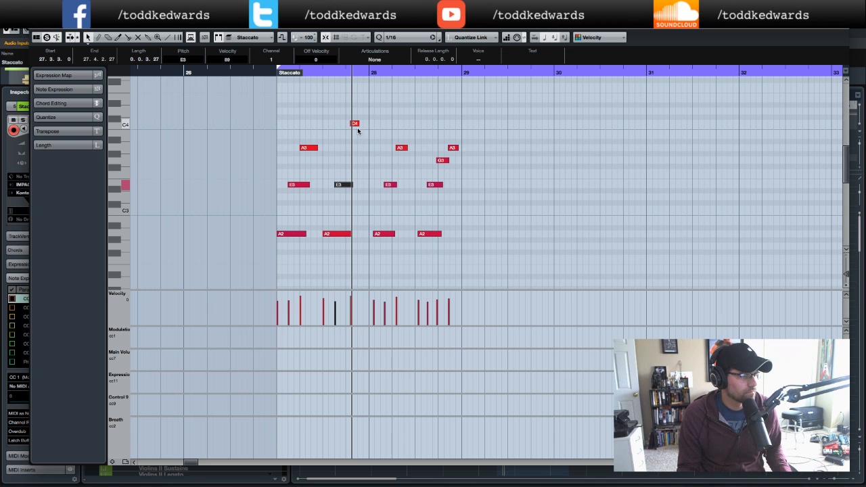
click(354, 124)
drag(352, 124, 361, 240)
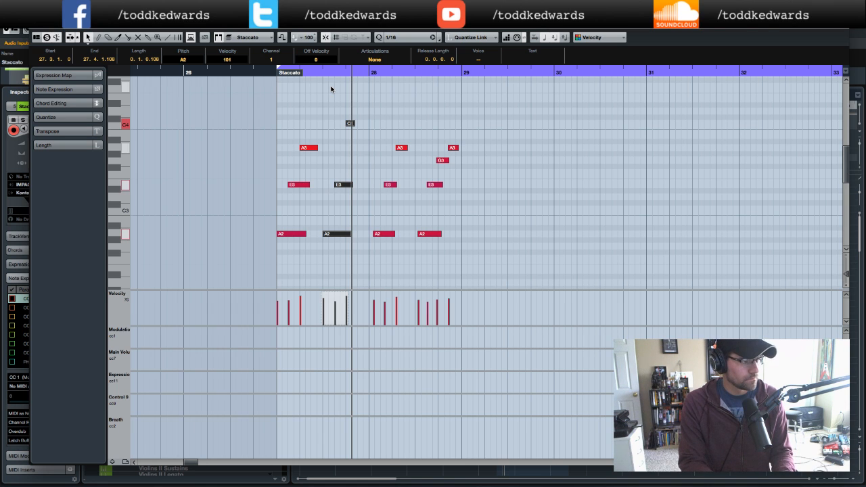
drag(351, 184, 352, 185)
click(356, 192)
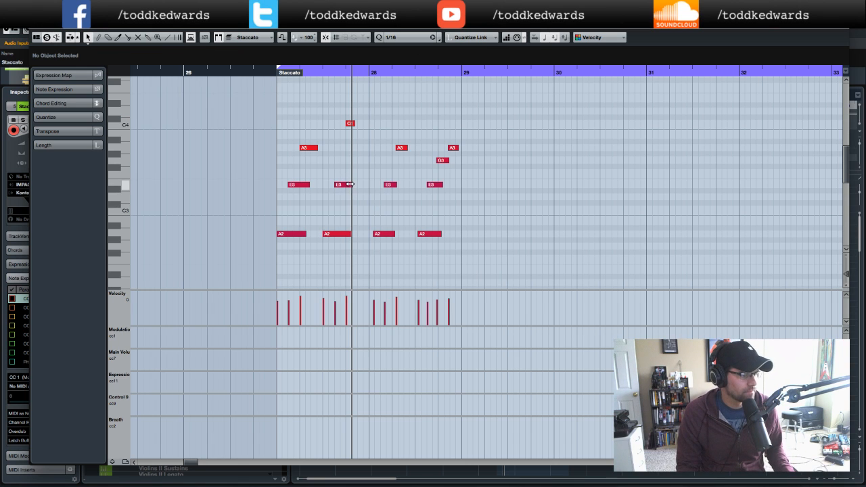
drag(350, 184, 345, 186)
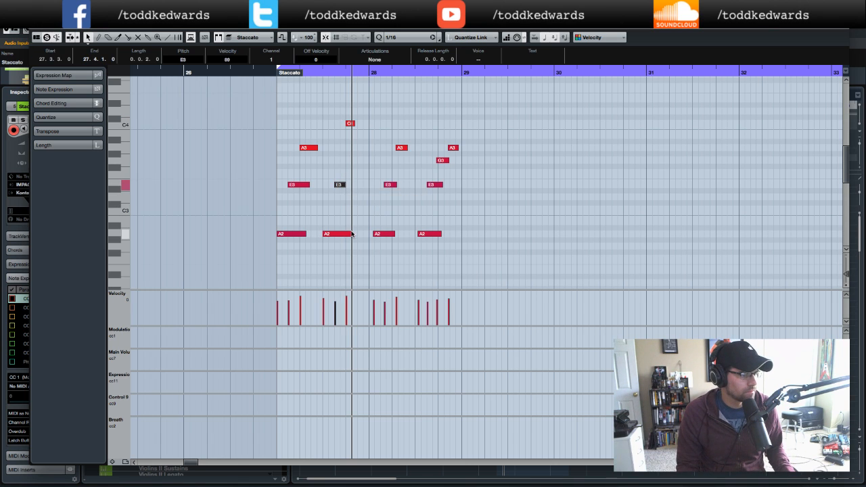
- Shorten the first A2, E3 and A3 notes to a length of 0.0.2.0
drag(350, 233, 287, 235)
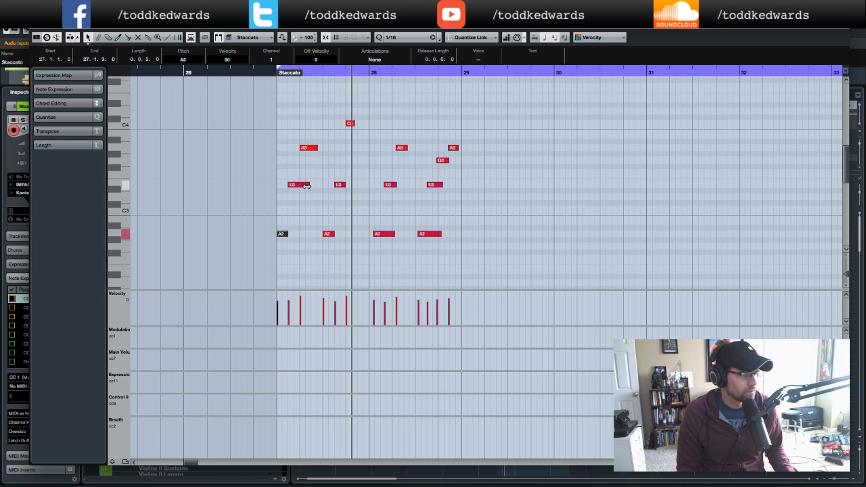
drag(306, 185, 299, 184)
drag(316, 148, 309, 149)
click(270, 75)
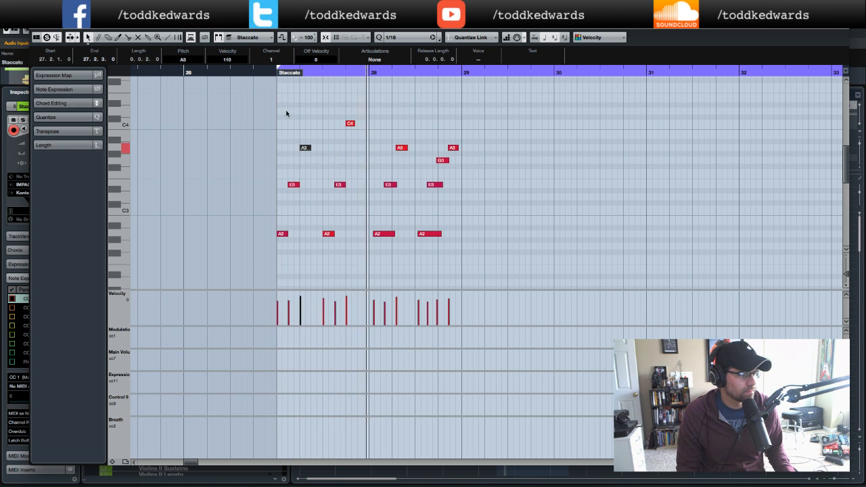
click(269, 72)
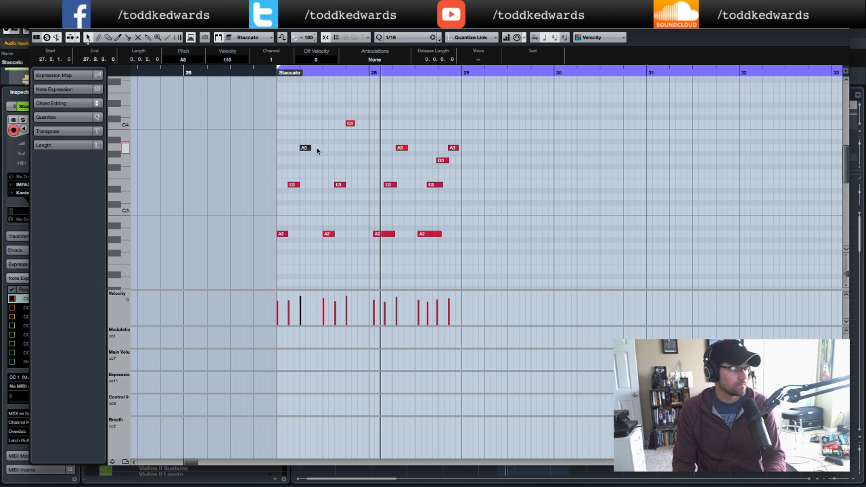
- Copy the A3 note to 27.4.3 and quantize the notes at the start of bar 28
drag(304, 148, 363, 150)
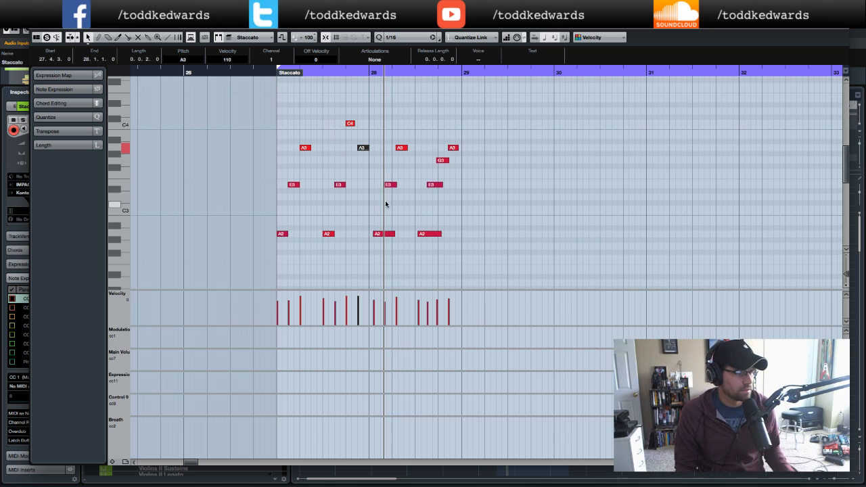
drag(404, 130, 372, 255)
key(q)
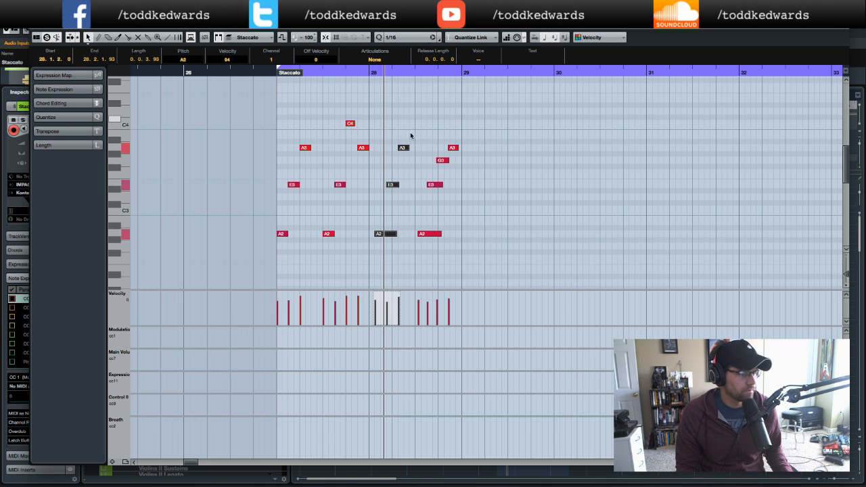
click(418, 201)
- Shorten the A2 and E3 notes at bar 28 and move the following A3 to 28.2.1
drag(372, 235, 381, 235)
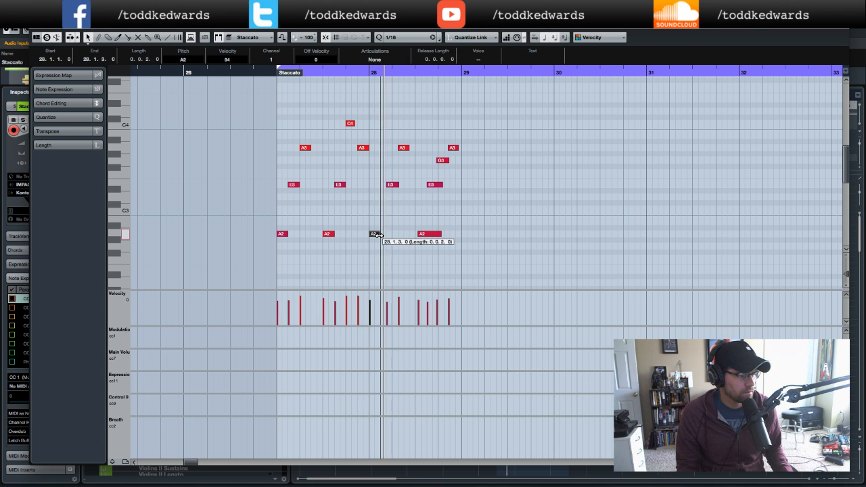
click(386, 223)
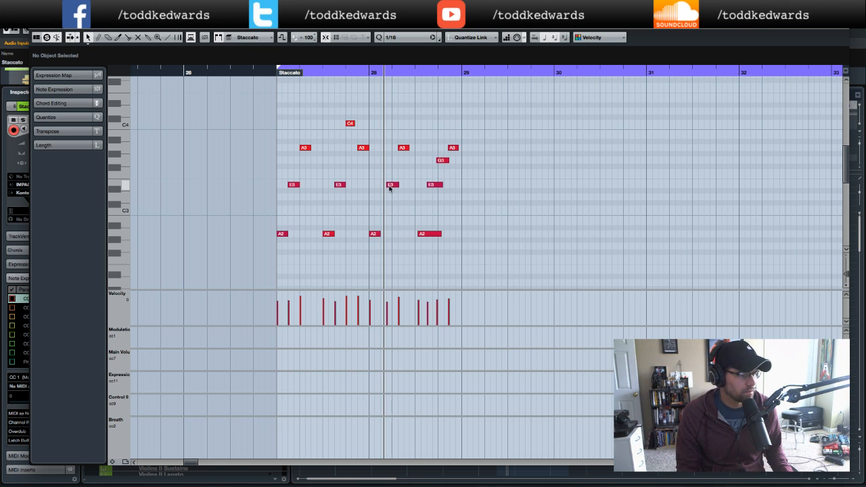
drag(390, 186, 385, 184)
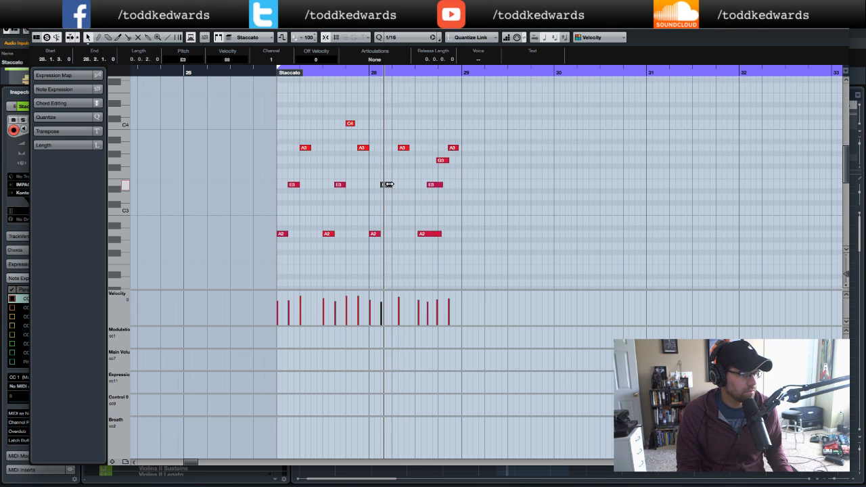
click(401, 149)
drag(401, 149, 397, 149)
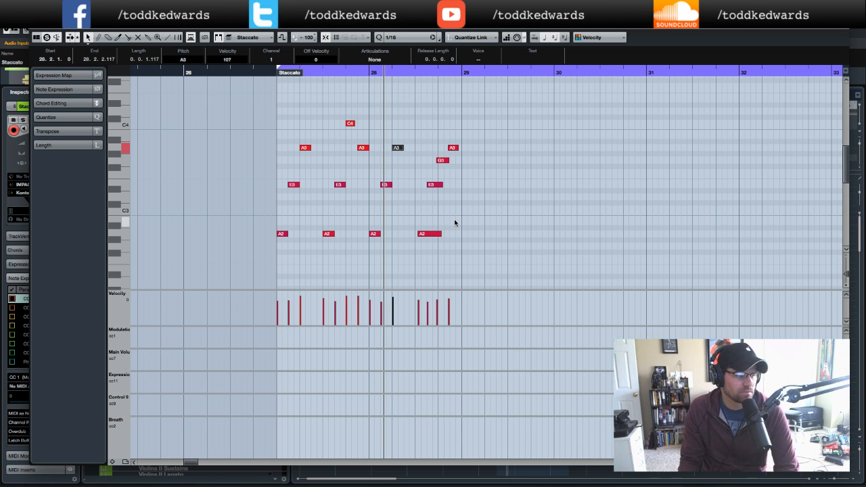
- Audition the phrase from the part start and shorten the A2 note at 28.3.1 to 0.0.2.0
click(276, 74)
key(space)
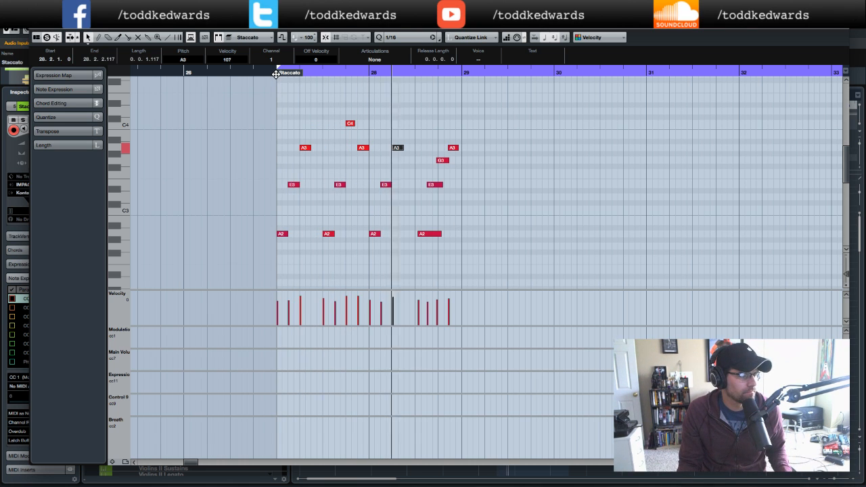
key(space)
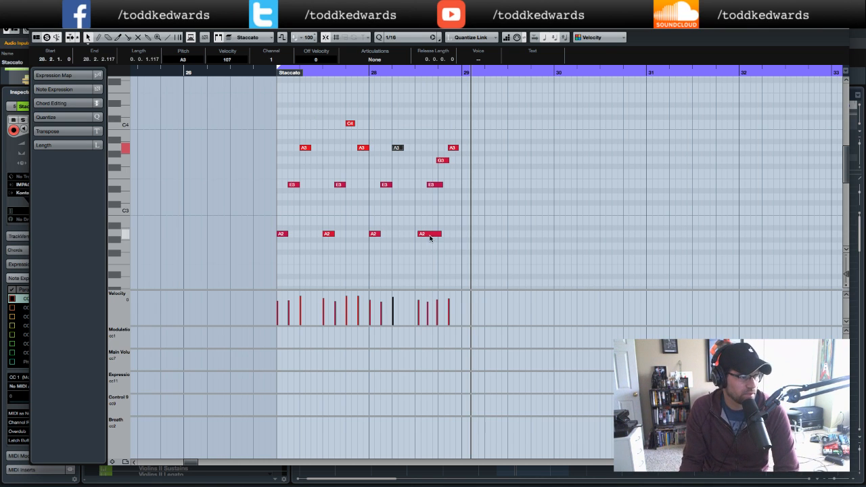
mouse_move(425, 234)
mouse_down()
mouse_move(435, 234)
mouse_move(424, 233)
mouse_up()
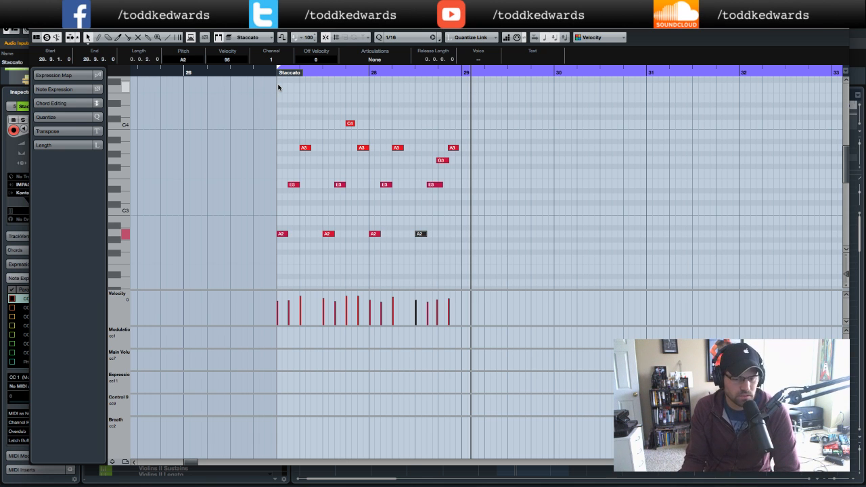
scroll(280, 85, right, 6)
scroll(283, 86, left, 4)
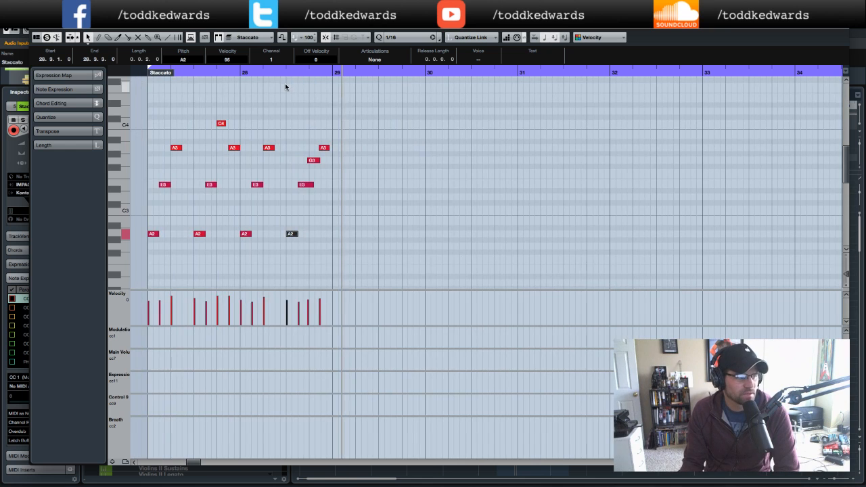
scroll(298, 98, left, 5)
scroll(307, 107, down, 2)
scroll(307, 109, up, 8)
scroll(306, 108, down, 8)
scroll(307, 109, up, 3)
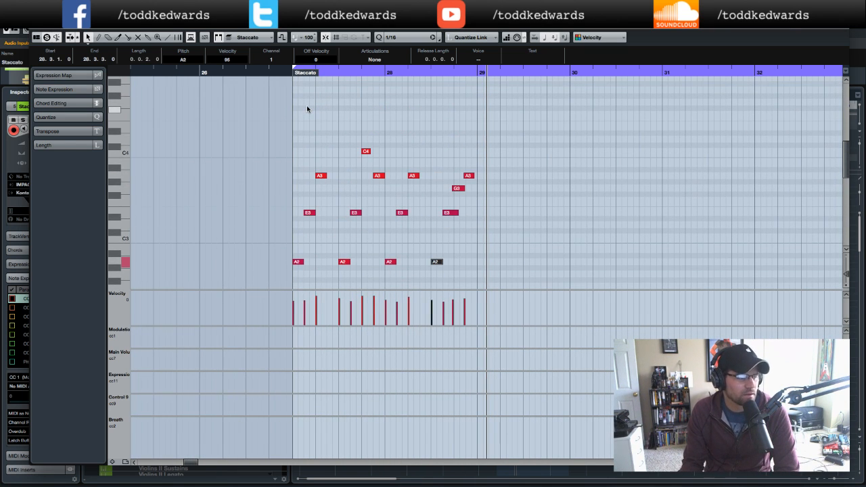
scroll(307, 109, down, 1)
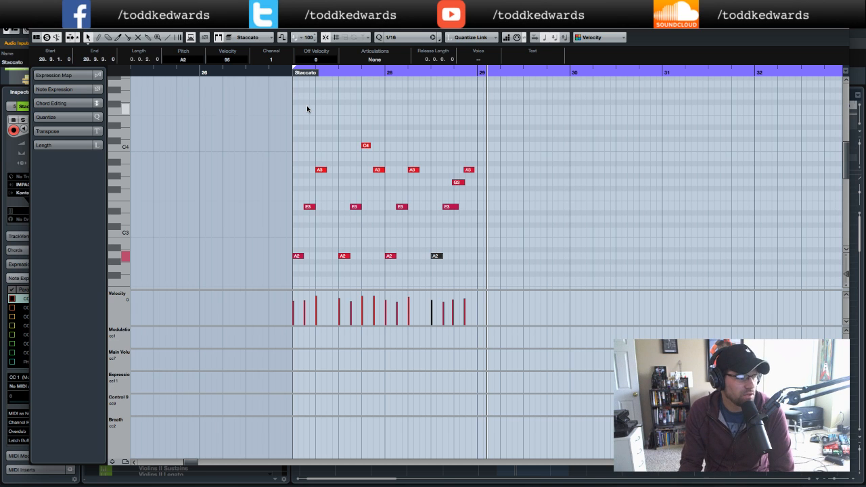
- Audition the phrase and quantize the four closing notes at the end of bar 28
click(458, 206)
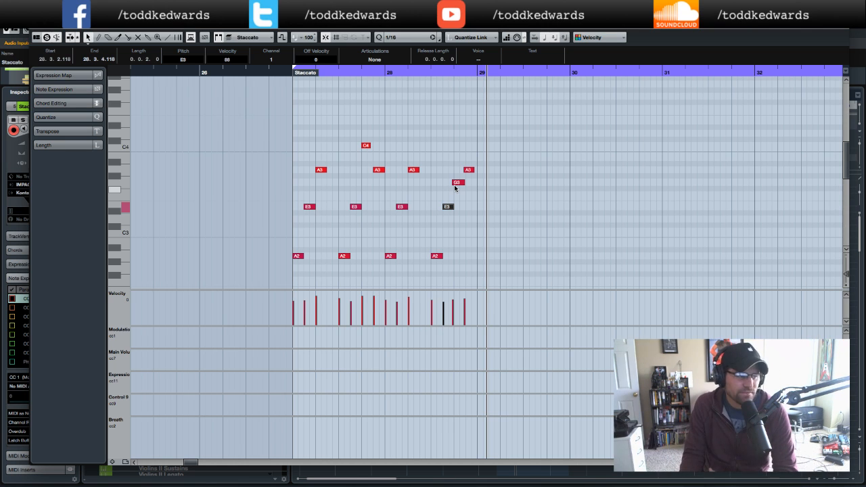
click(282, 75)
key(space)
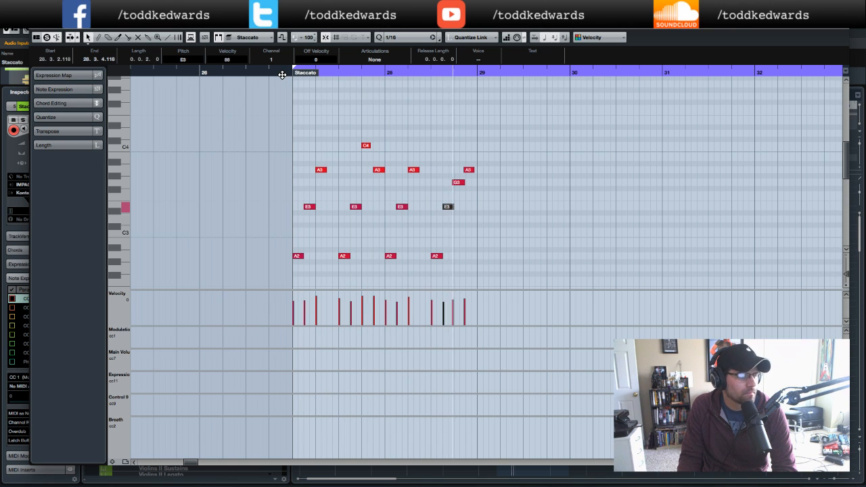
drag(479, 160, 431, 276)
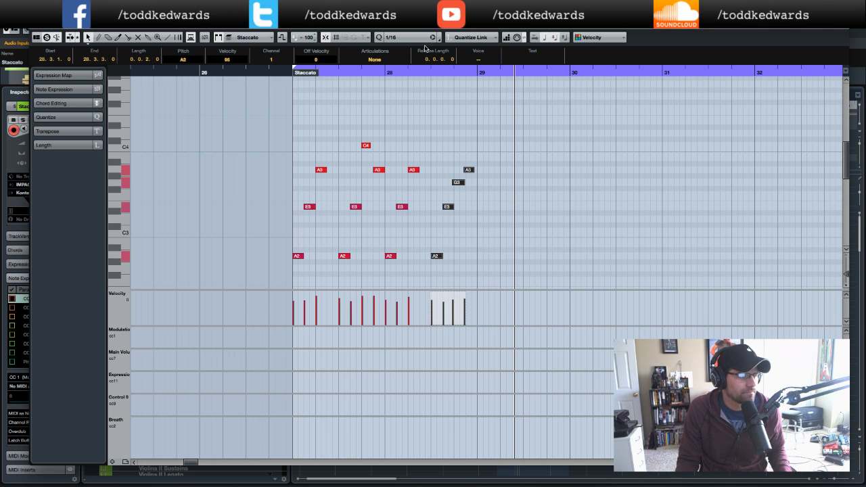
key(q)
- Audition the Staccato phrase from bar 28 and again from the part start
click(381, 74)
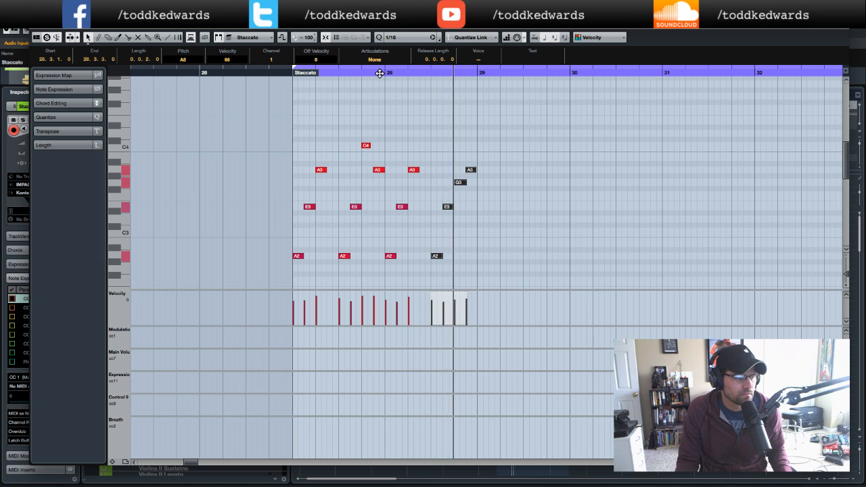
click(474, 198)
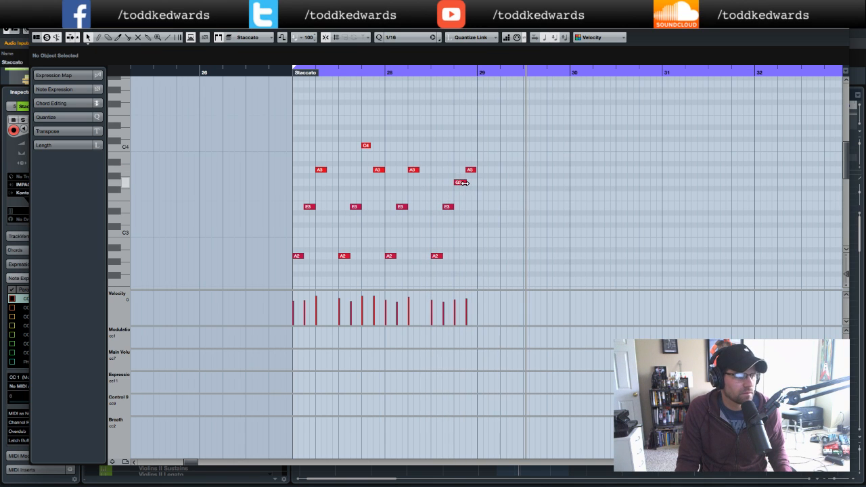
click(471, 170)
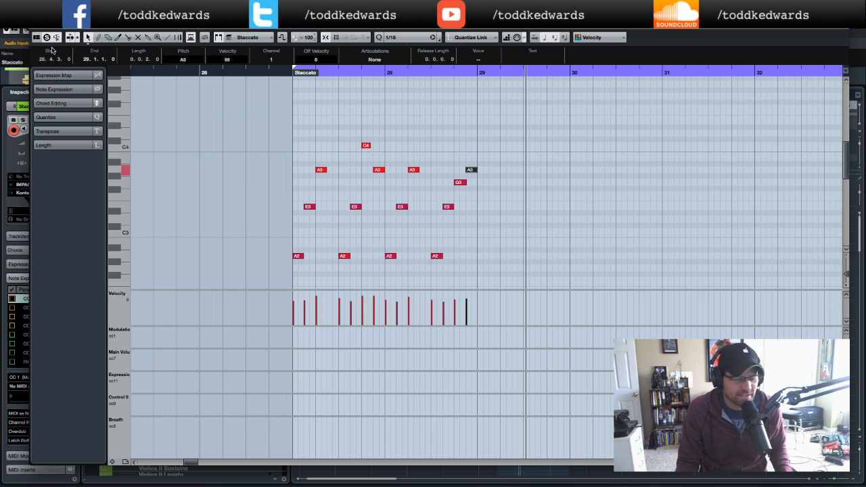
click(197, 72)
key(space)
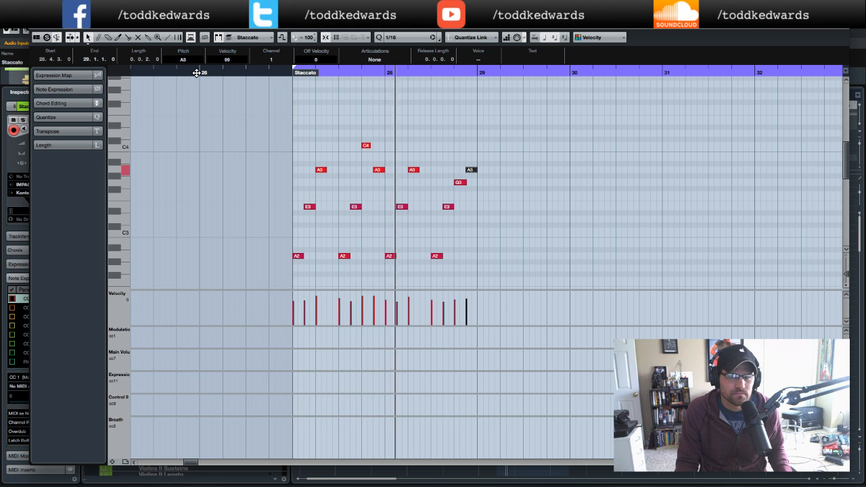
key(space)
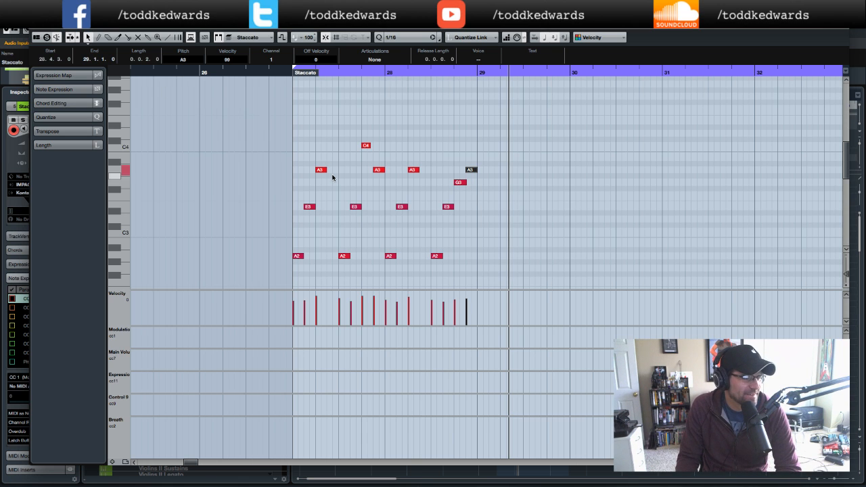
- Return to the project and reopen the Staccato part in the Key Editor
click(37, 25)
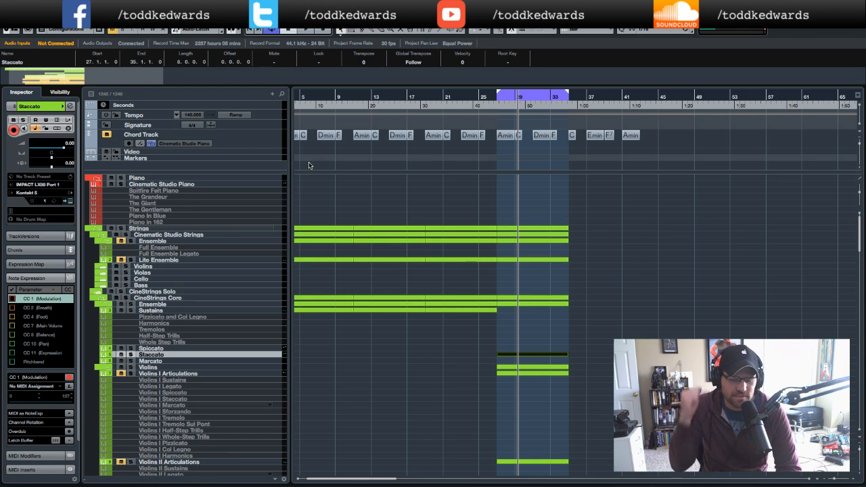
double_click(473, 107)
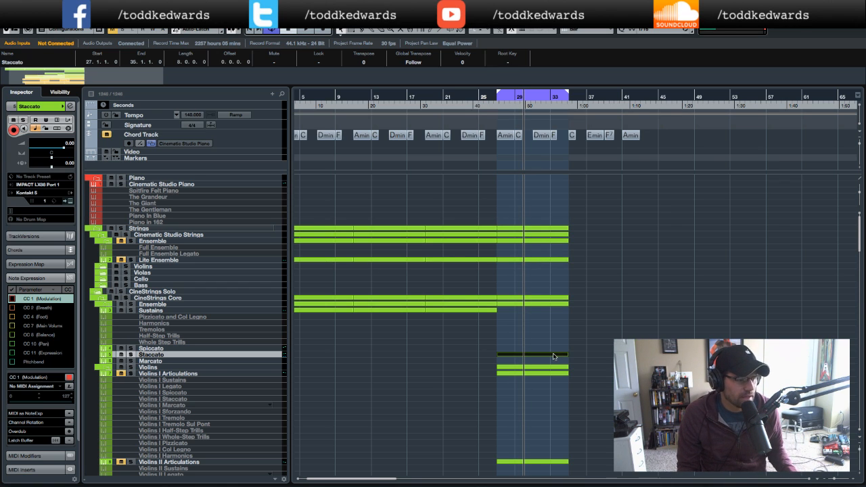
double_click(554, 356)
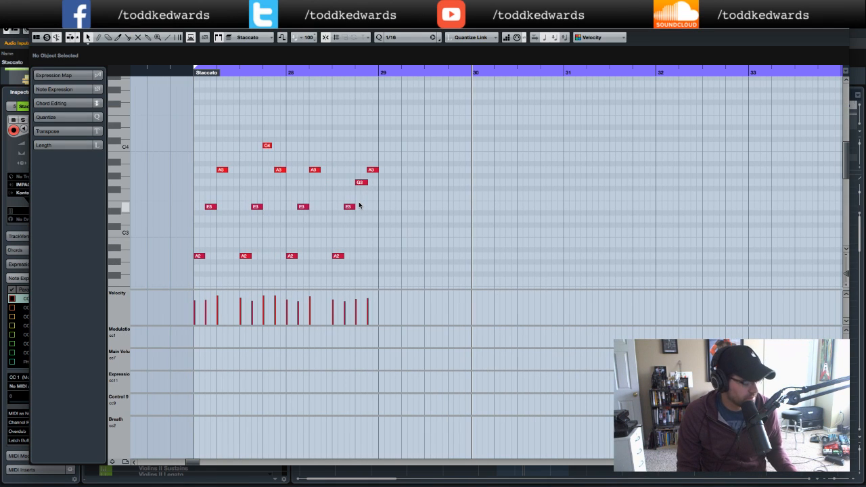
- Copy all notes of bars 27–28 to bar 29 and transpose the copies up three semitones
drag(174, 128, 384, 278)
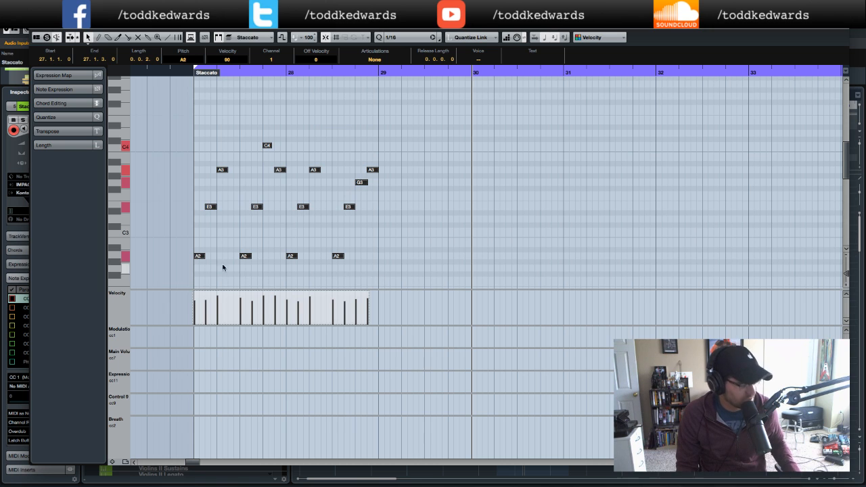
drag(197, 257, 380, 258)
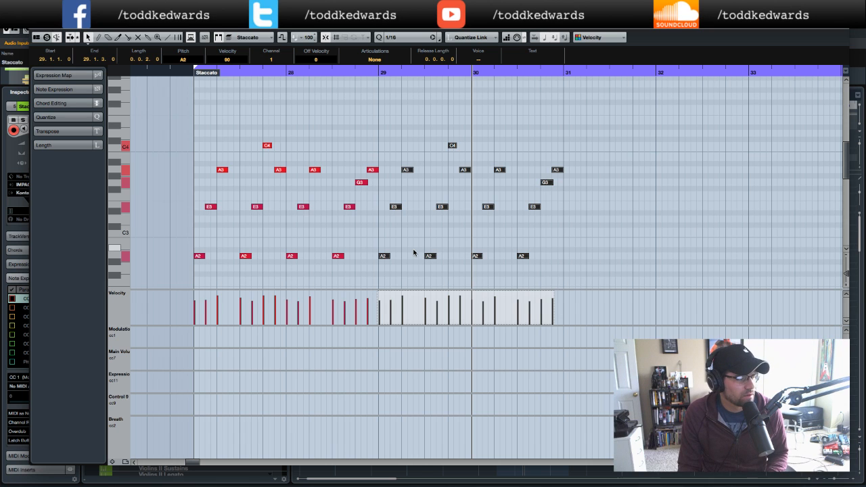
key(Up)
key(Up)
key(Up)
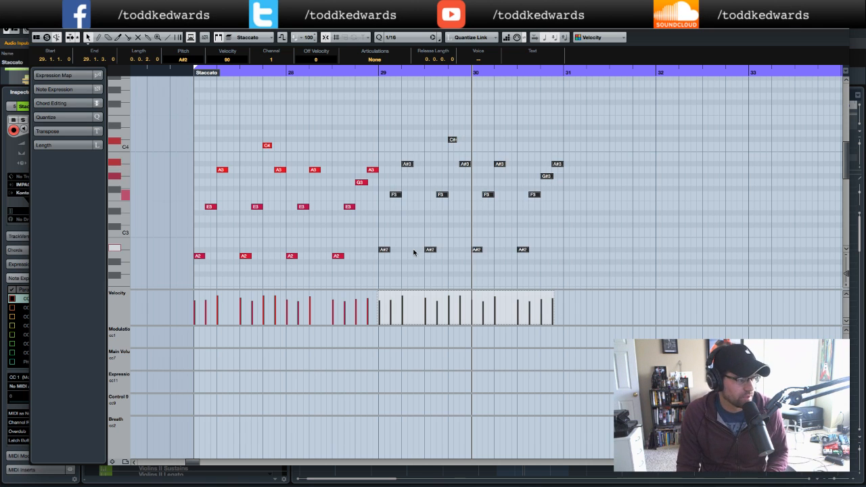
click(432, 262)
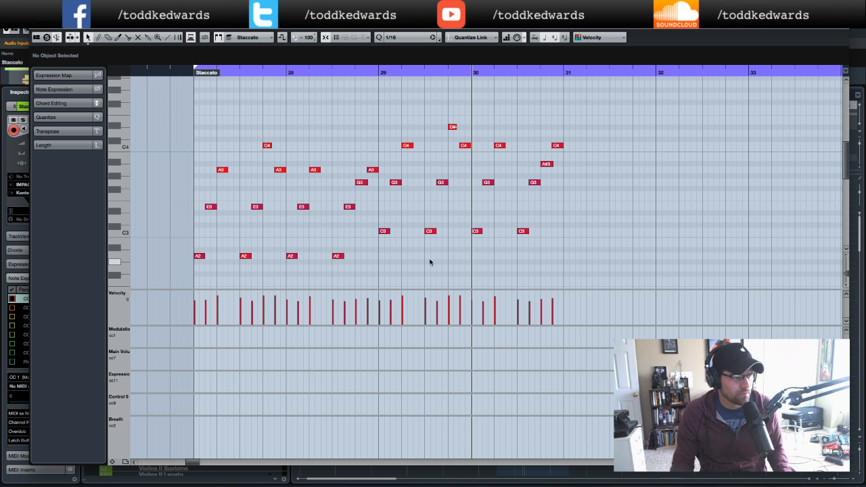
- Lower the D#4 note near the end of bar 29 to D4
click(372, 70)
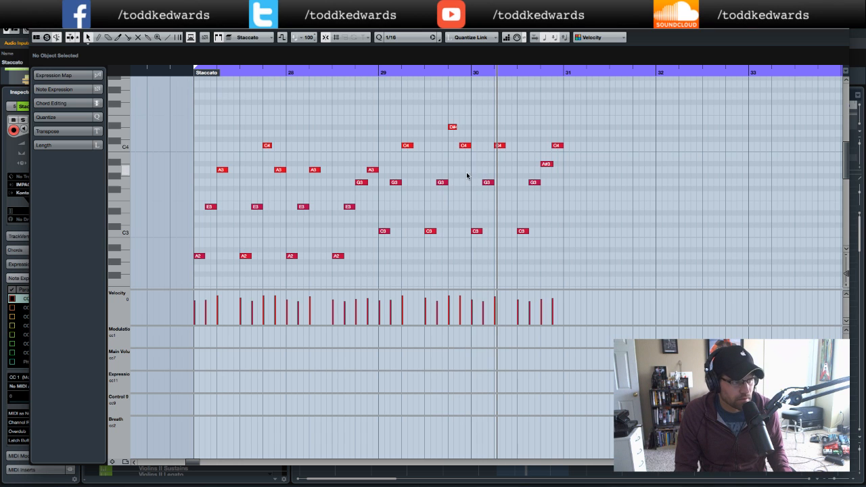
click(453, 128)
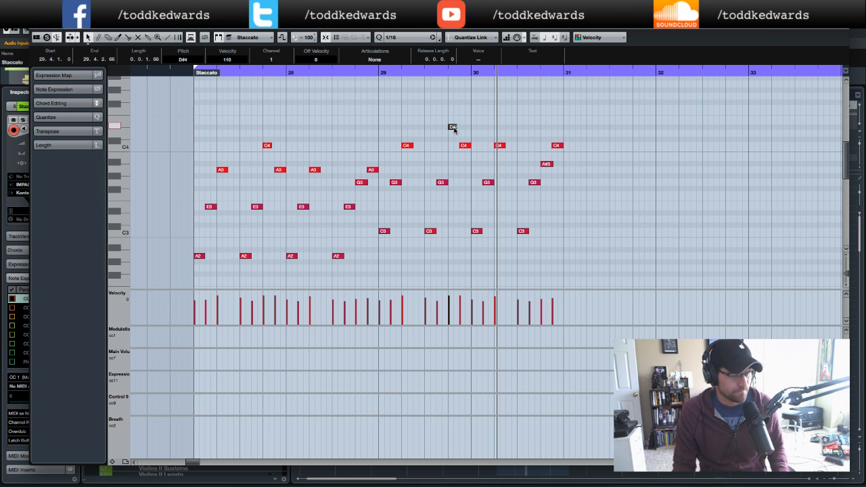
drag(453, 128, 454, 132)
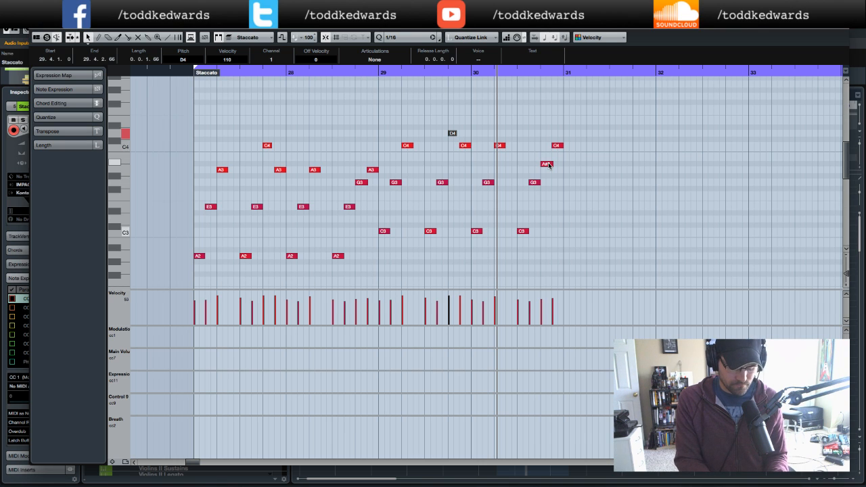
- Change the A#3 note near the end of bar 30 to A3
click(373, 74)
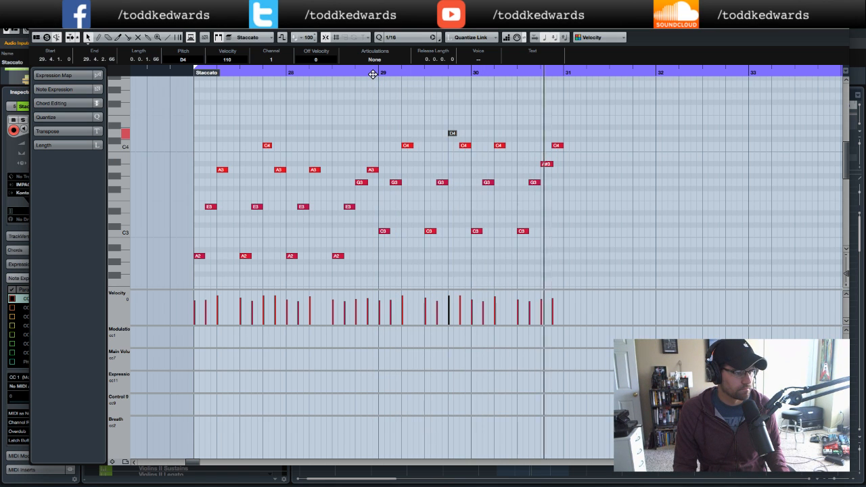
click(548, 165)
drag(549, 166, 549, 158)
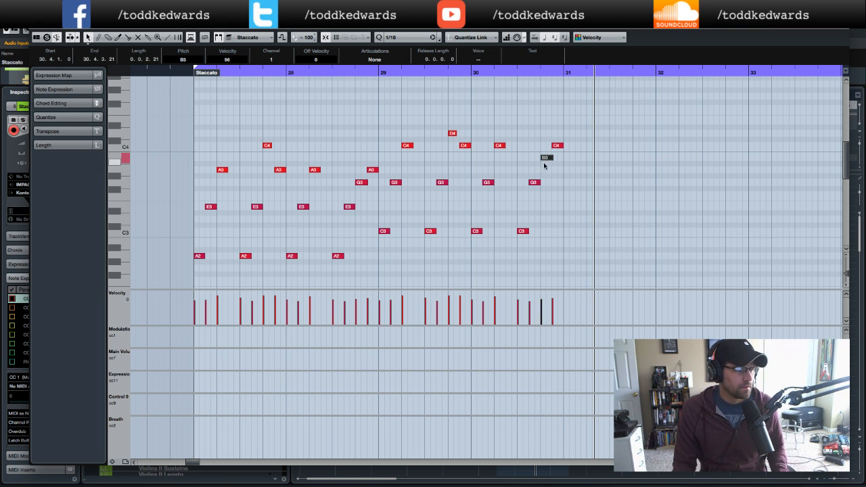
drag(547, 160, 547, 170)
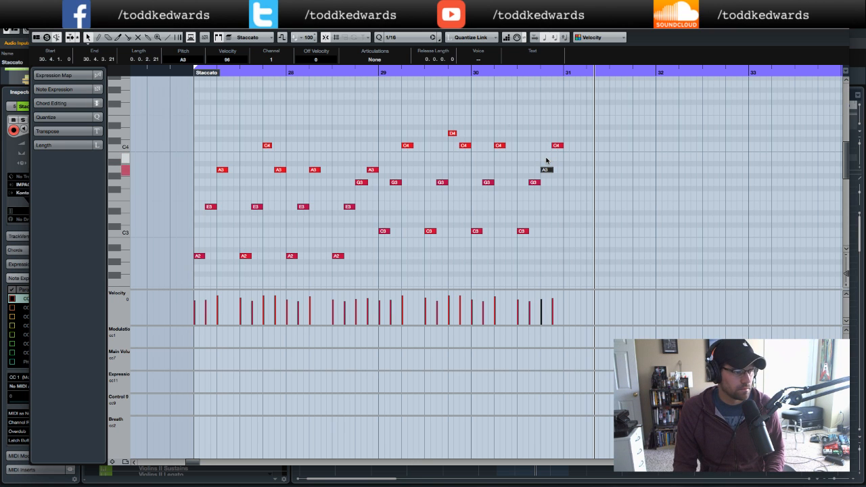
- Audition the part and delete the copied notes in bars 29–30
click(374, 69)
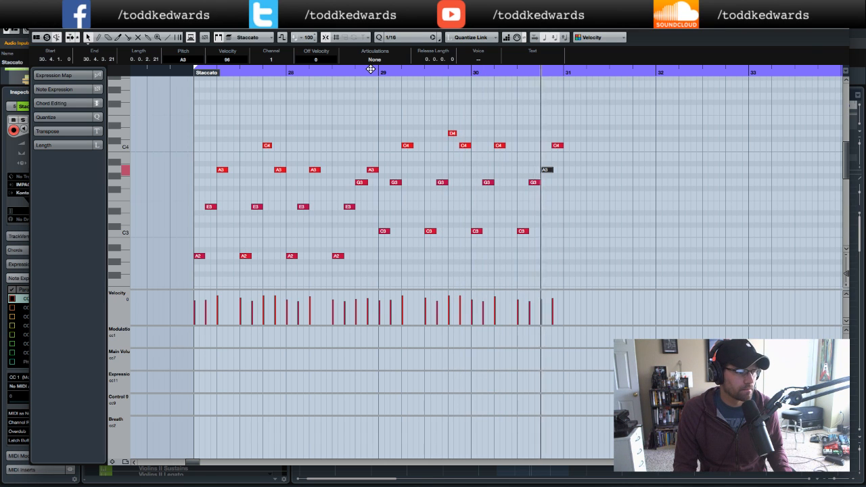
click(184, 72)
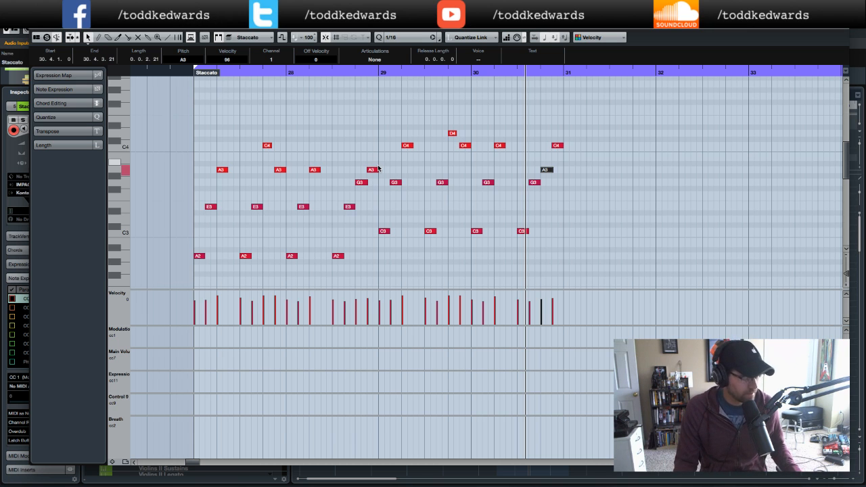
drag(578, 119, 383, 248)
key(Delete)
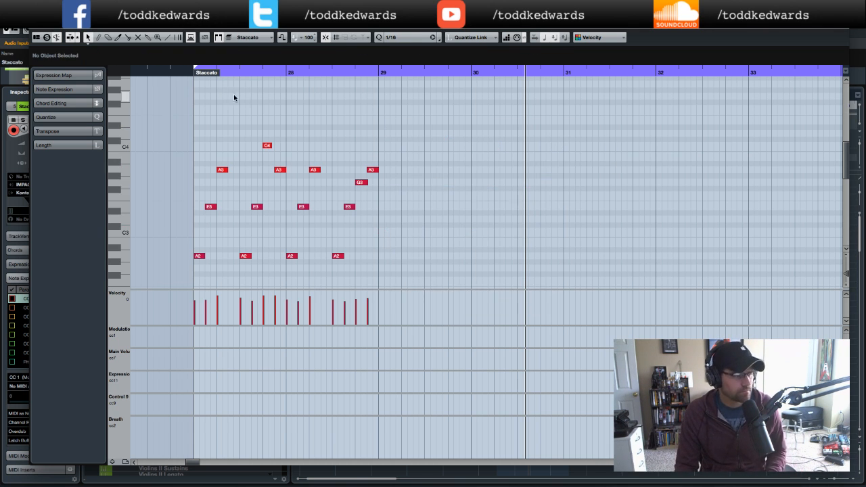
- Play the part, return to the project and browse down the track list to the percussion tracks
click(187, 73)
key(space)
click(36, 26)
scroll(465, 287, down, 5)
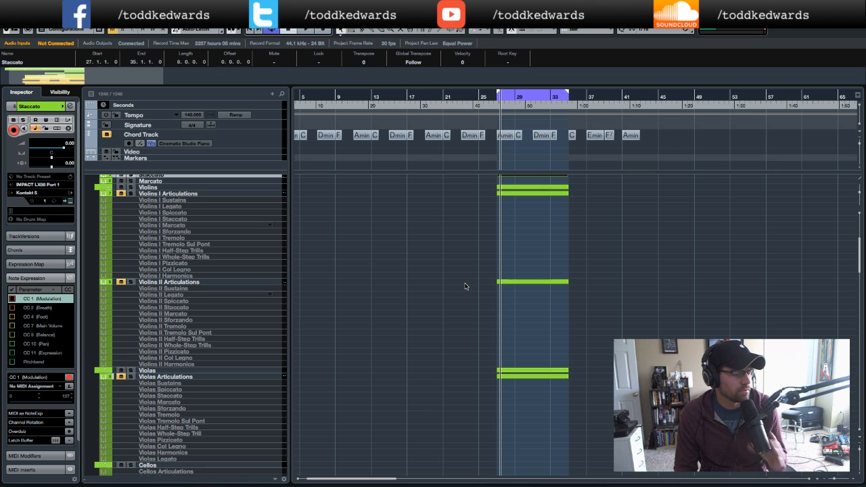
scroll(465, 287, down, 8)
scroll(465, 287, down, 1)
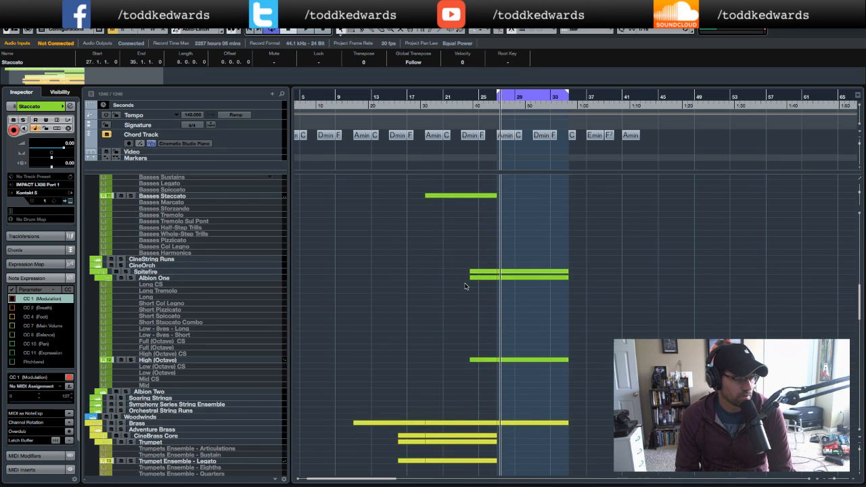
scroll(465, 286, down, 3)
scroll(465, 287, down, 3)
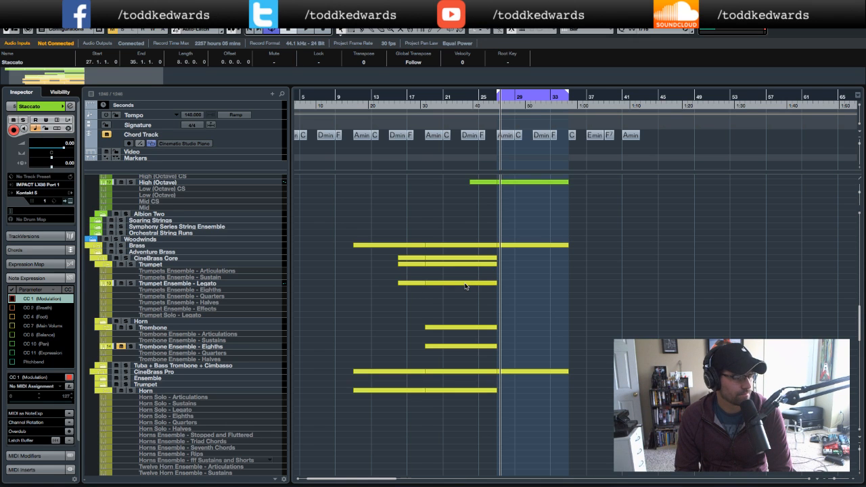
scroll(465, 286, down, 5)
scroll(465, 286, down, 8)
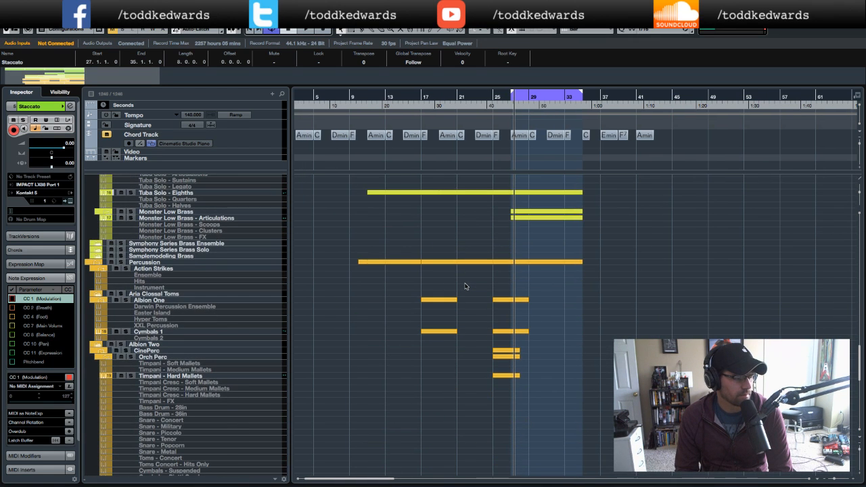
scroll(465, 286, down, 10)
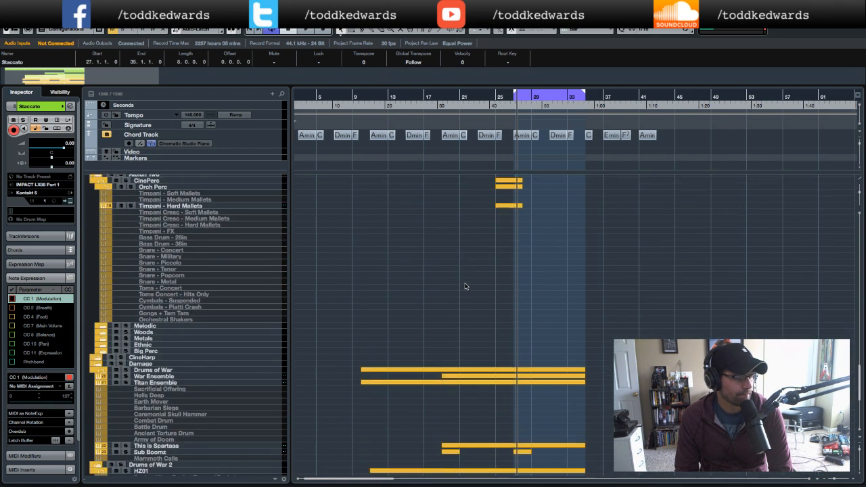
- Open the Titan Ensemble part in the Key Editor, audition it and return to the project
double_click(543, 276)
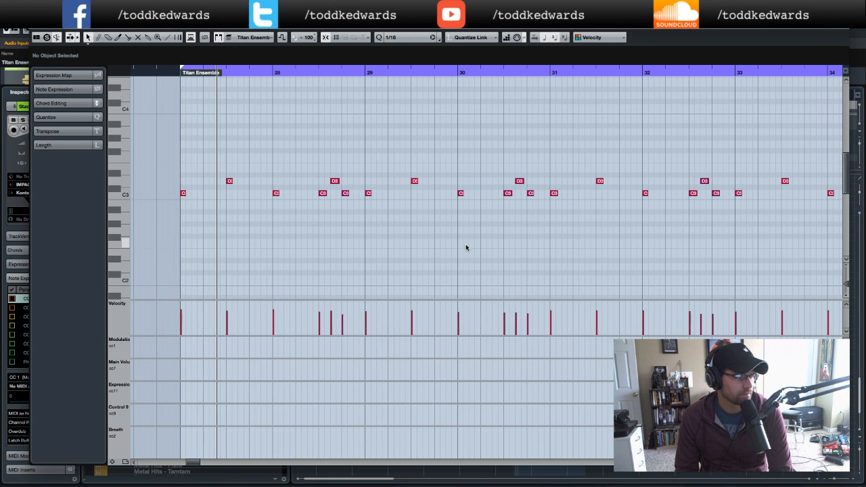
key(space)
click(165, 72)
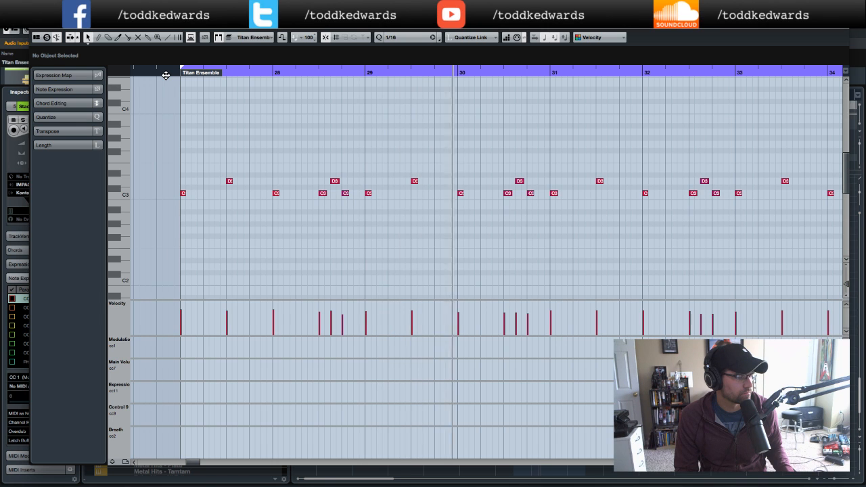
click(150, 72)
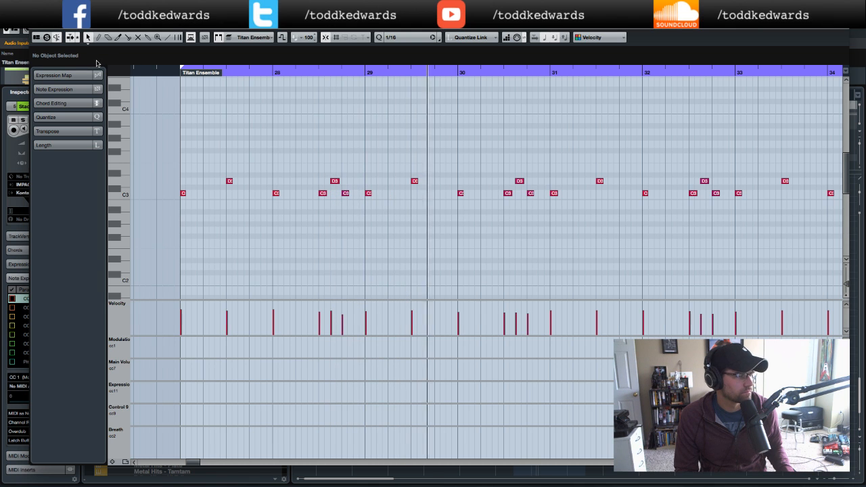
click(38, 27)
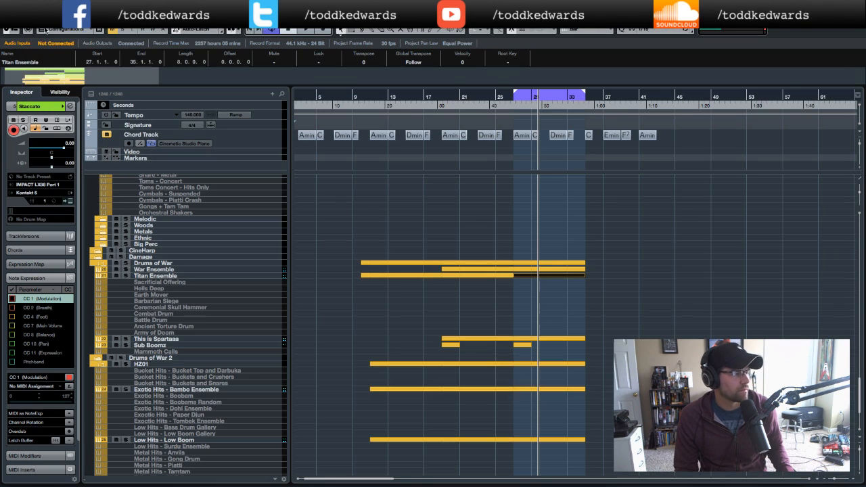
- Scroll back up the track list to the brass tracks
scroll(594, 270, up, 8)
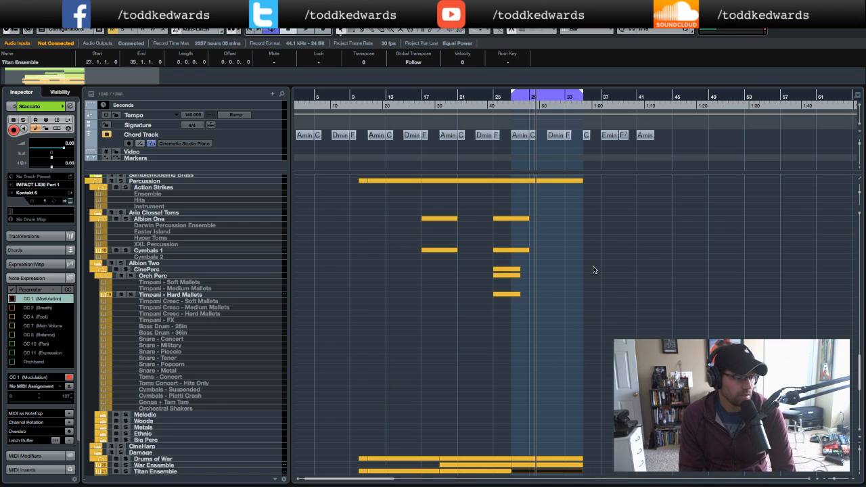
scroll(594, 270, up, 10)
scroll(595, 270, up, 6)
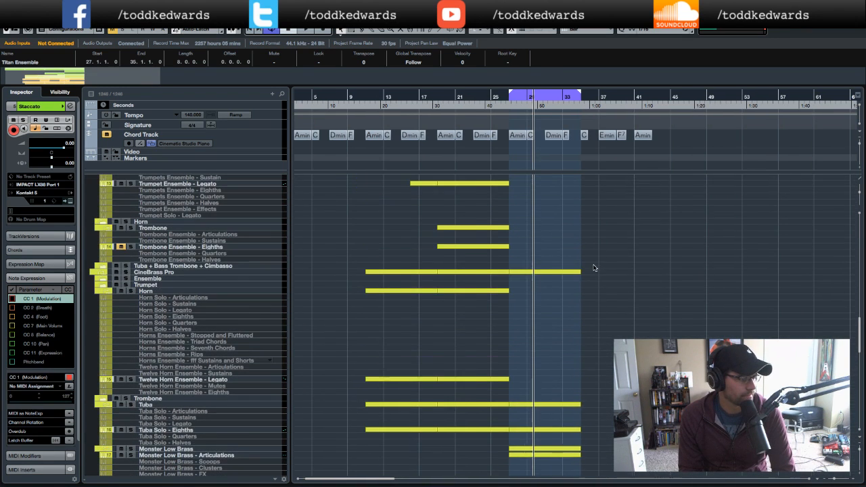
- Scroll up to the string tracks and open the Staccato part in the Key Editor
scroll(595, 268, up, 10)
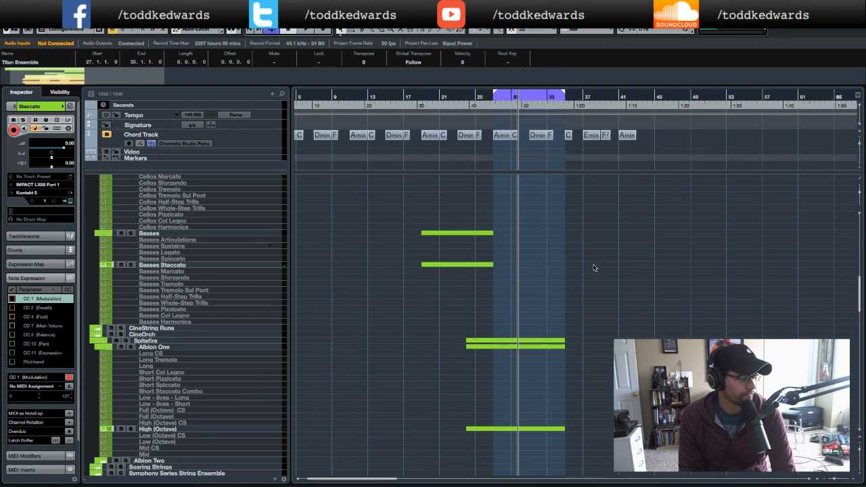
scroll(594, 268, up, 12)
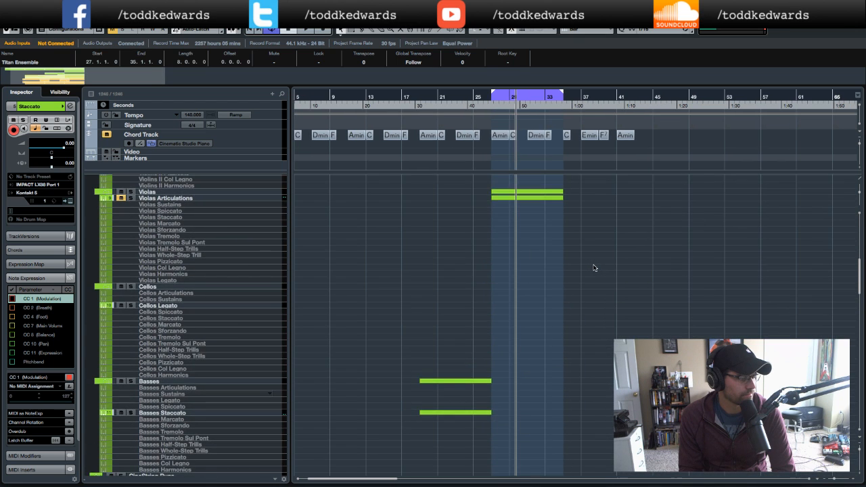
scroll(594, 268, up, 7)
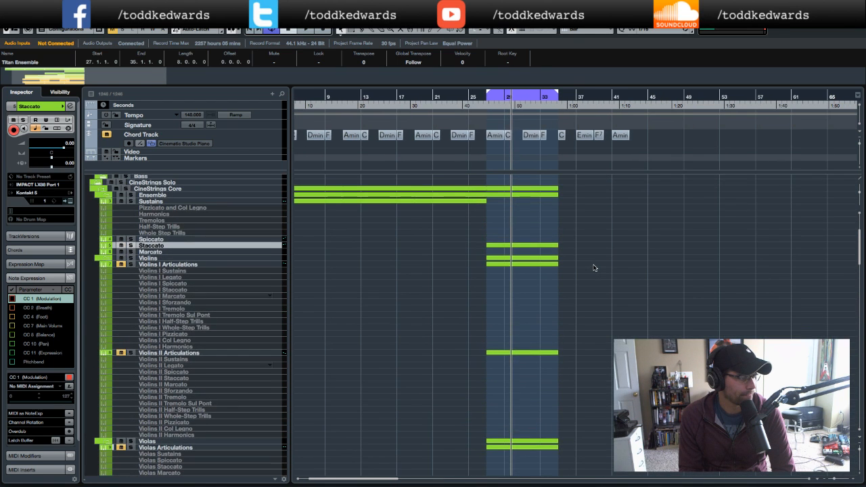
click(517, 246)
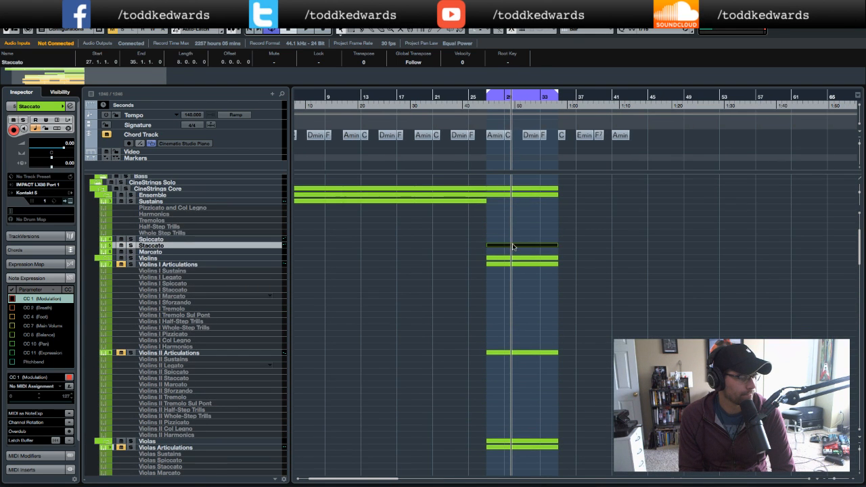
click(586, 250)
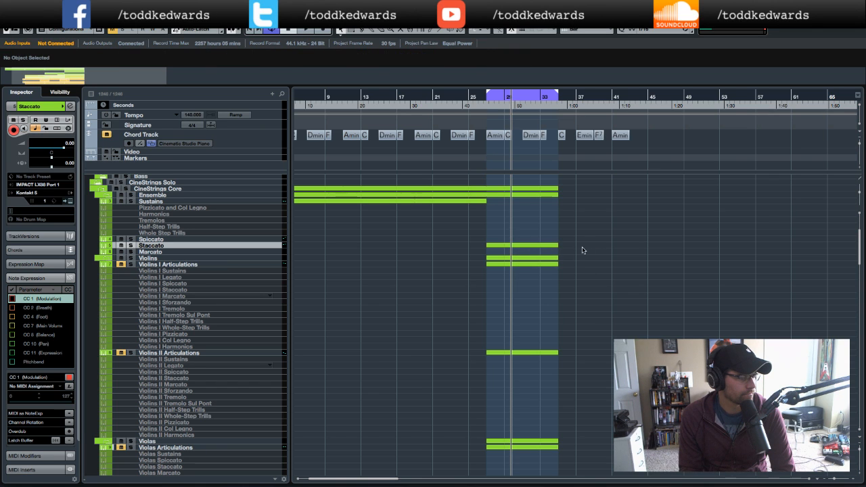
click(551, 246)
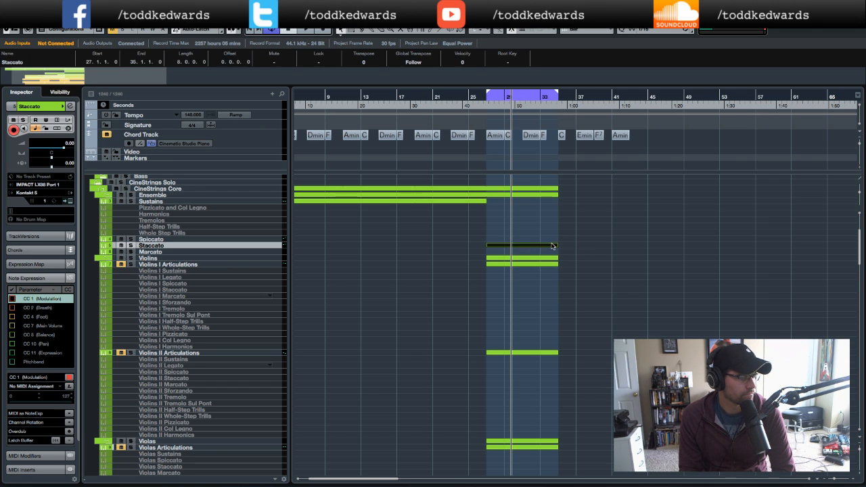
double_click(551, 247)
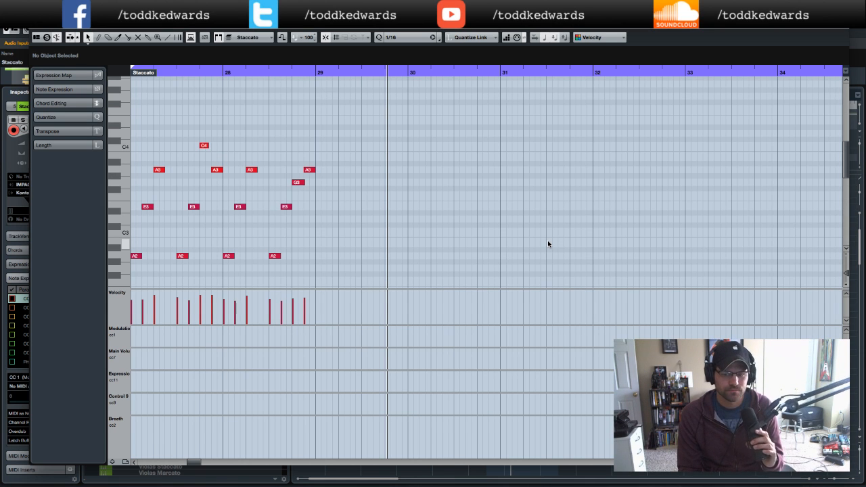
- Copy the notes of bars 27–28 to bar 29 and transpose the copy up three semitones
scroll(549, 244, left, 4)
scroll(547, 243, left, 2)
scroll(548, 244, right, 2)
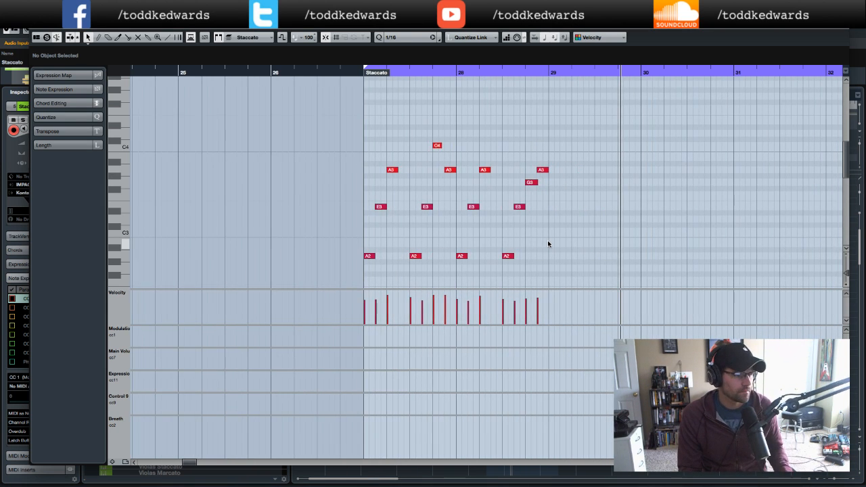
click(350, 73)
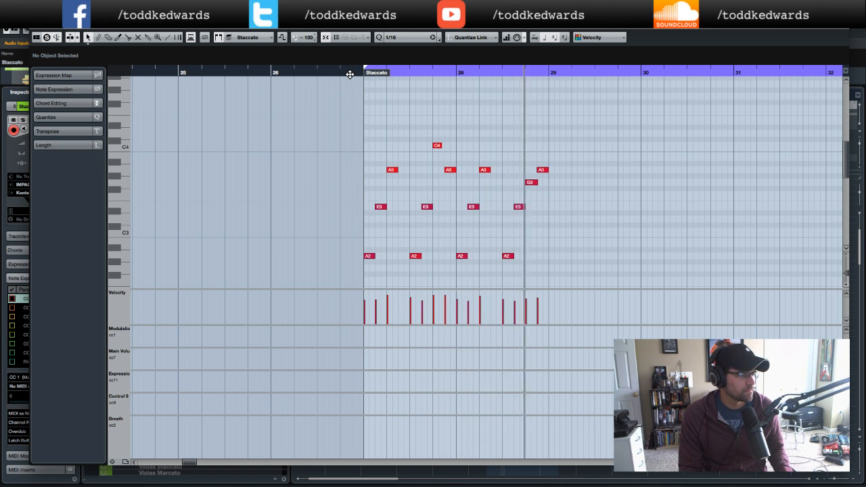
drag(349, 136, 552, 280)
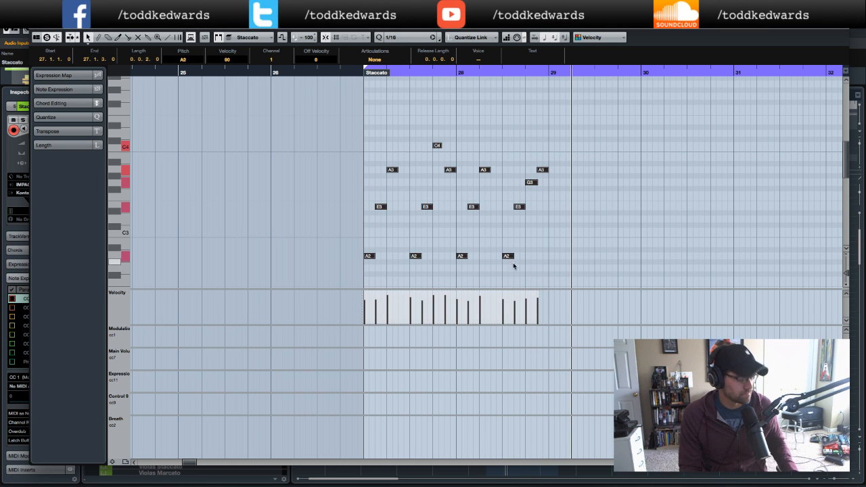
drag(368, 257, 550, 257)
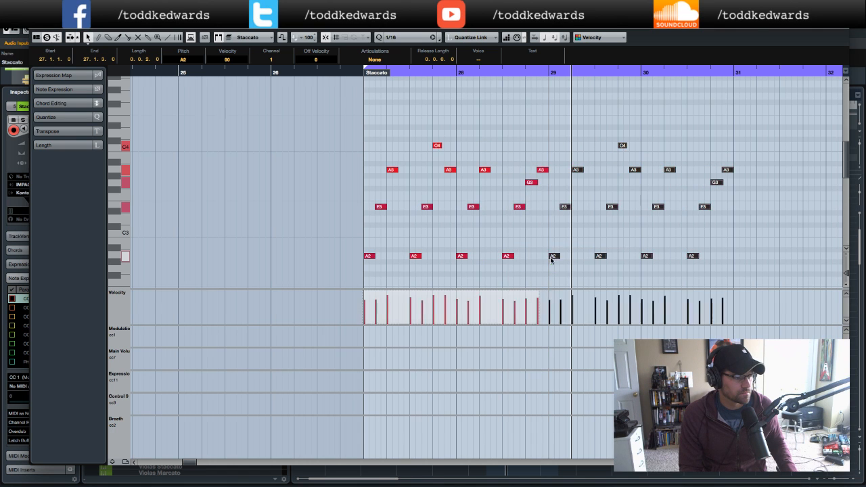
key(Up)
key(Up)
key(Up)
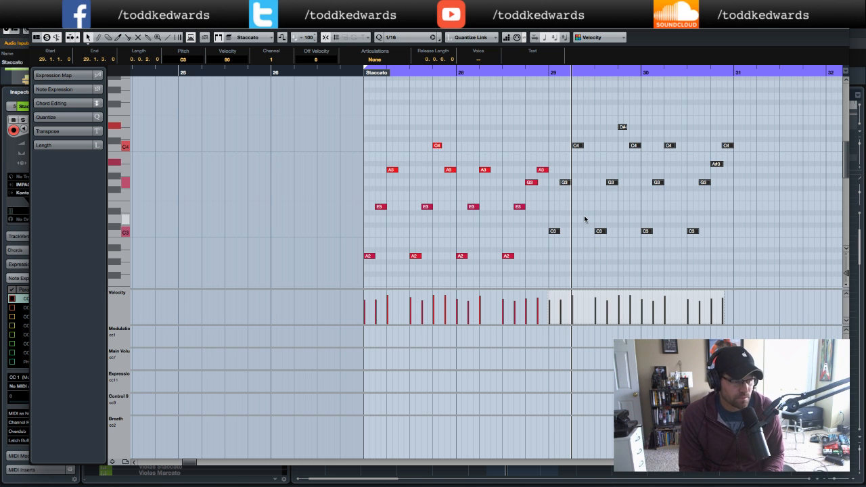
- Play the part from bar 28 and close the Key Editor
scroll(584, 218, right, 1)
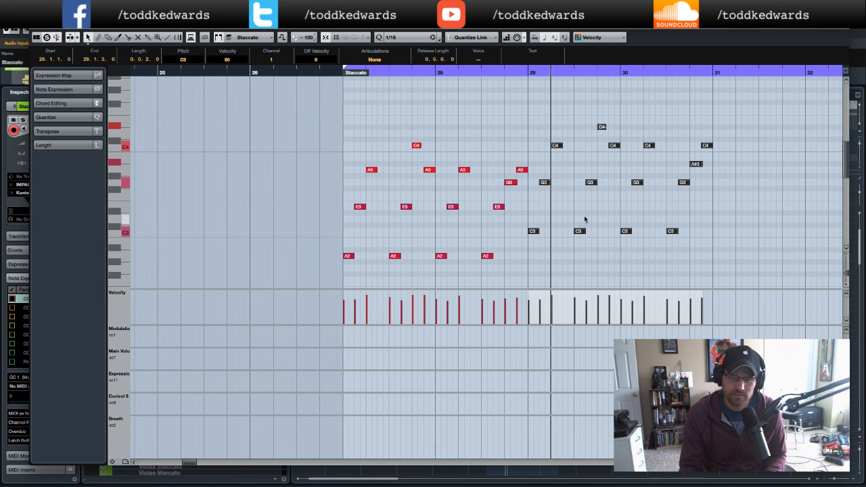
scroll(584, 218, right, 4)
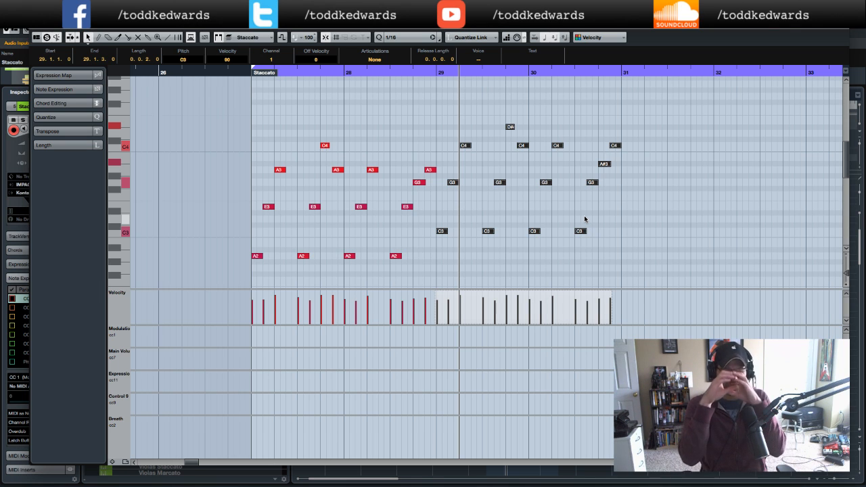
click(543, 219)
click(421, 74)
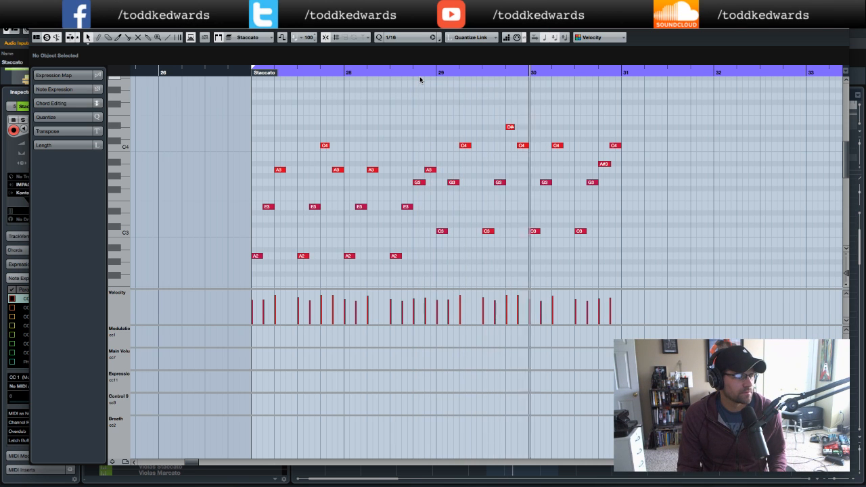
key(space)
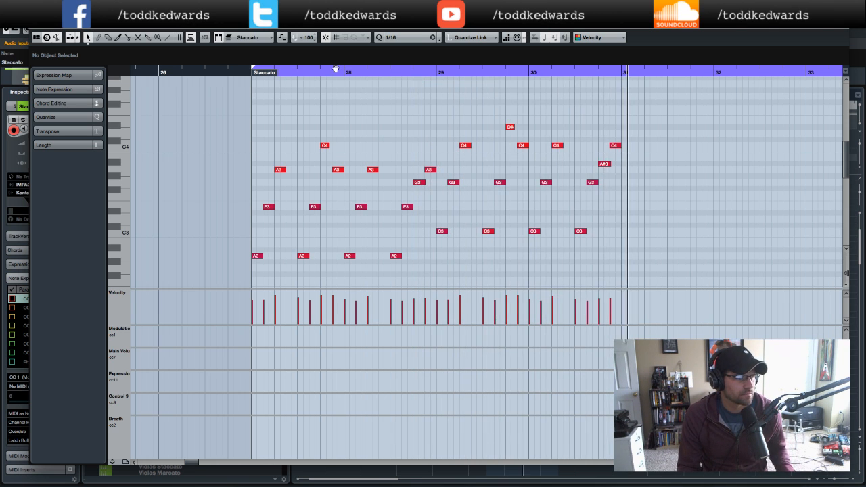
click(35, 27)
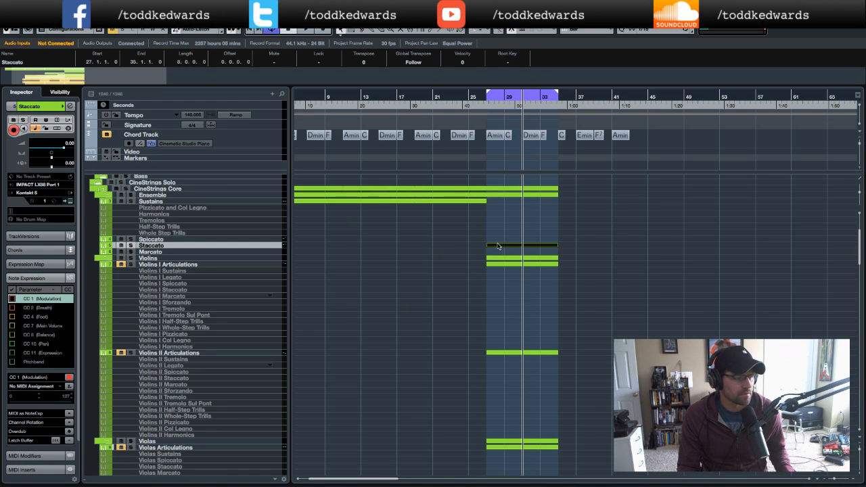
- Reopen the Staccato part in the Key Editor and raise the D#4 in bar 29 to E4
click(502, 98)
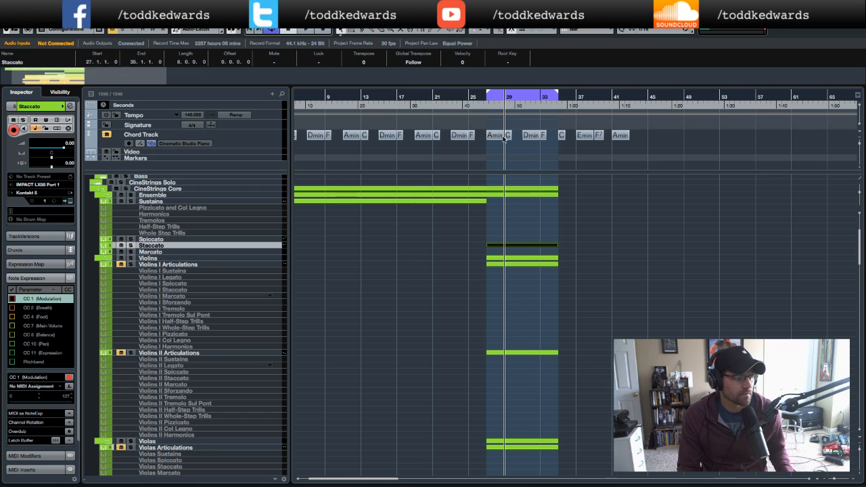
double_click(513, 246)
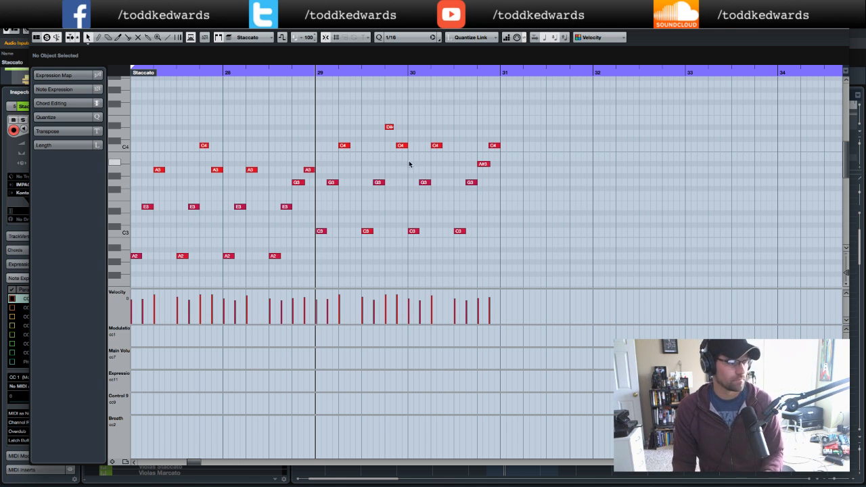
click(390, 127)
key(Up)
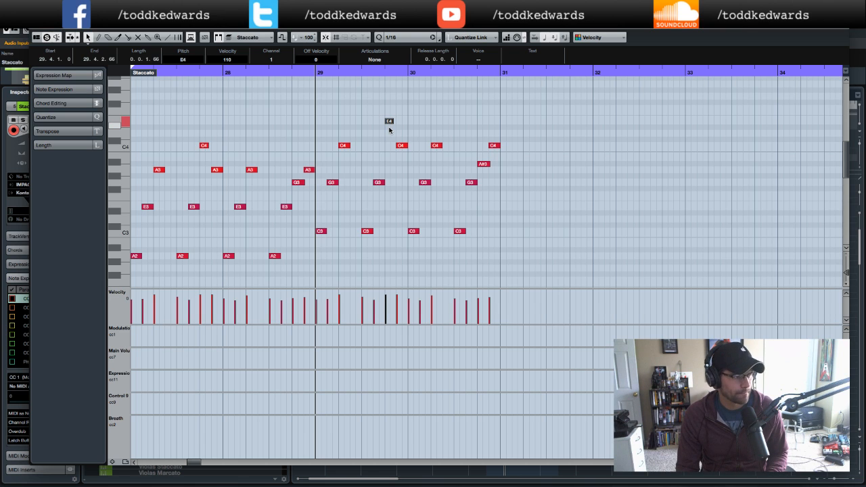
- Change the A#3 note near the end of bar 30 to A3
click(483, 163)
key(Up)
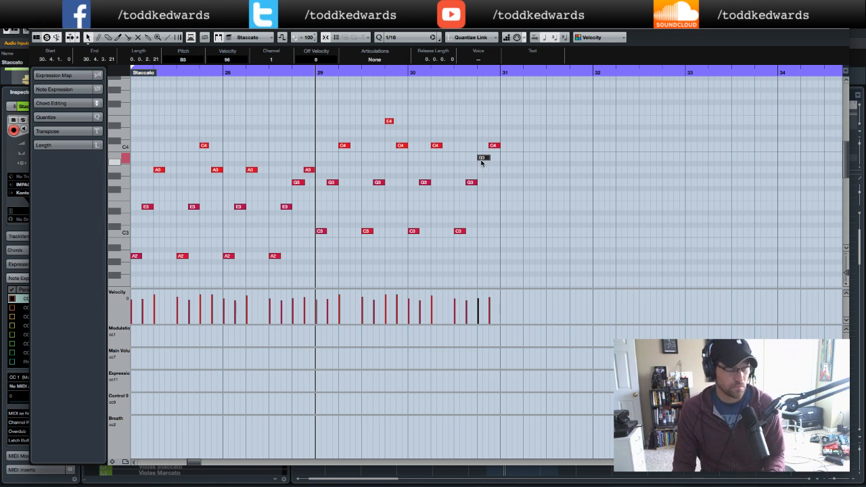
key(Down)
key(Down)
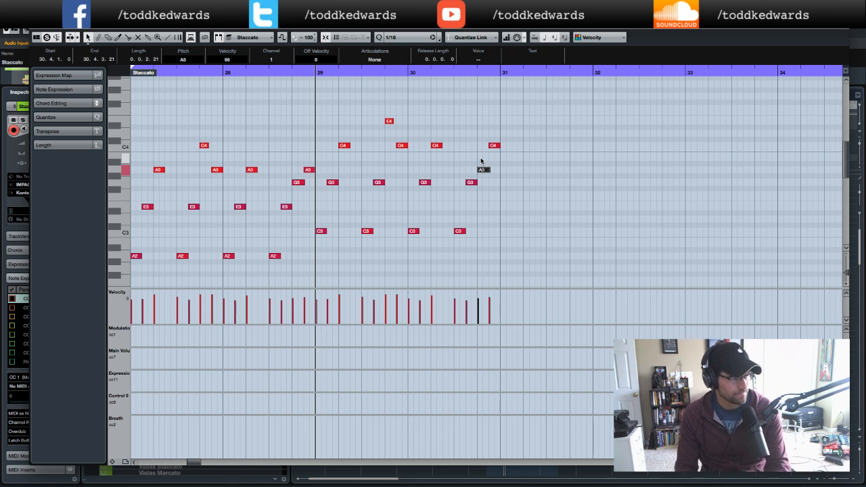
- Play the part from bar 28 and close the Key Editor
double_click(303, 73)
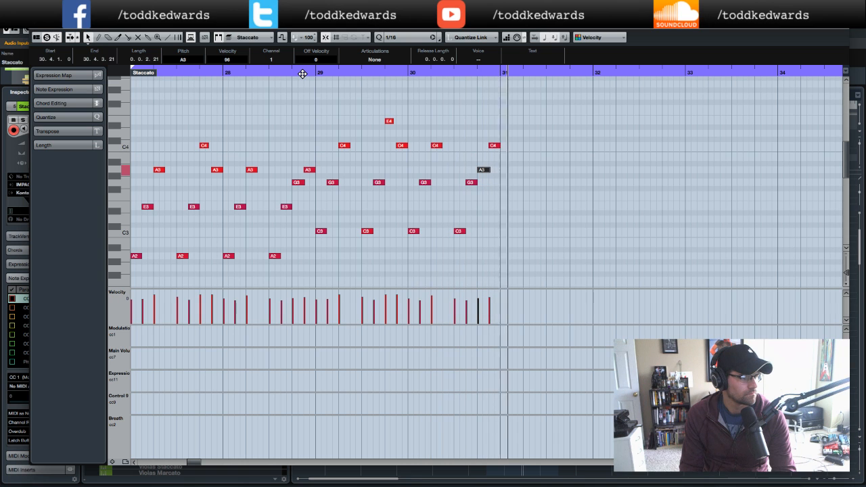
key(space)
scroll(257, 116, left, 2)
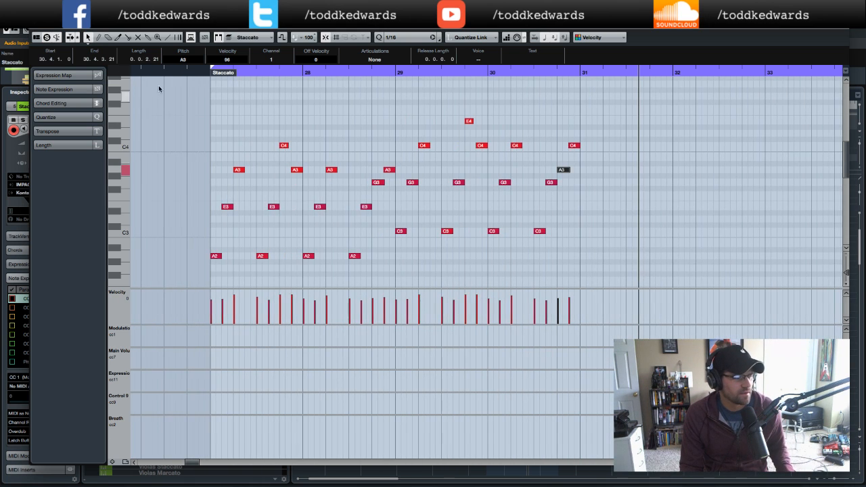
double_click(190, 71)
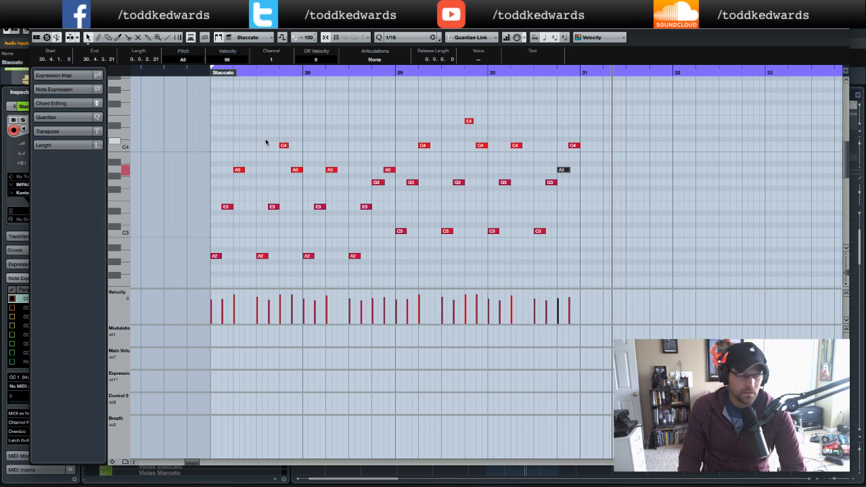
click(36, 25)
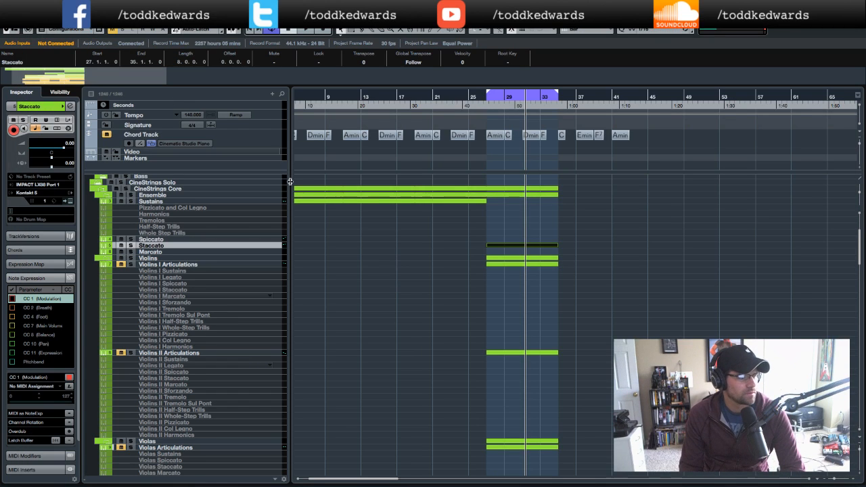
- Reopen the part, copy the bars 27–28 notes to bar 31 and transpose the copy up three semitones
double_click(514, 243)
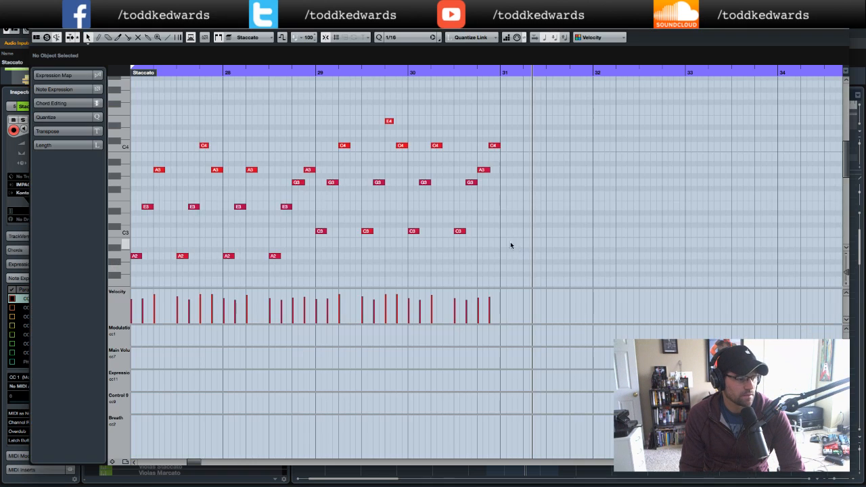
drag(210, 141, 402, 277)
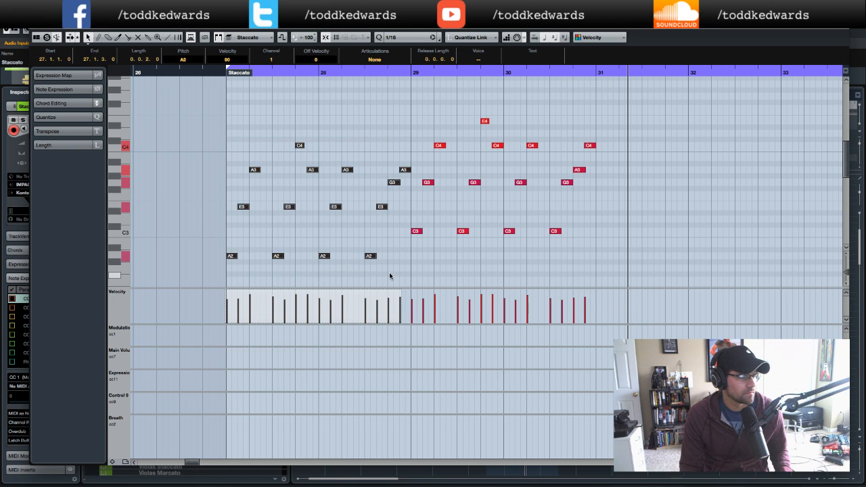
drag(232, 257, 601, 256)
scroll(636, 247, right, 1)
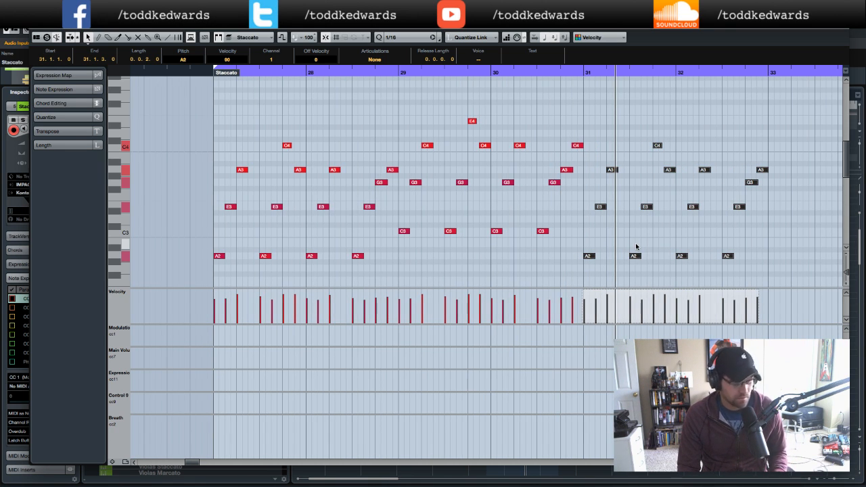
key(Up)
key(Up)
key(Up)
key(Up)
key(Up)
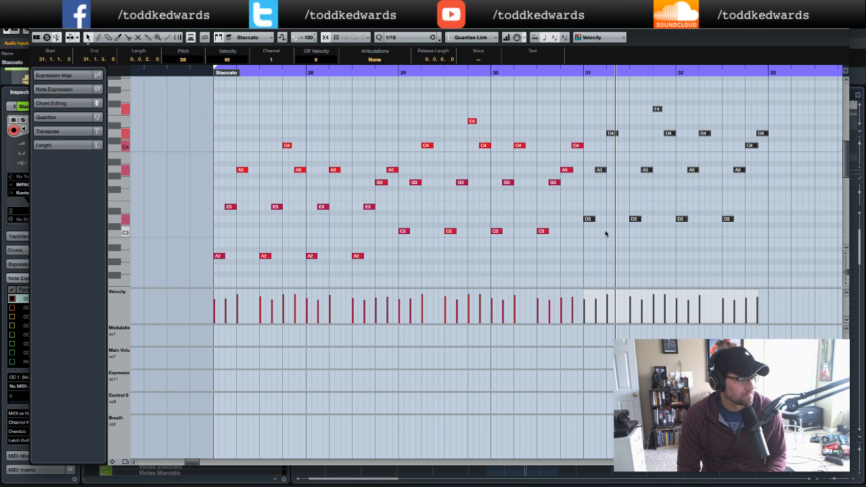
- Copy the bars 29–30 notes to bar 33 and transpose the copy up five semitones
scroll(606, 233, right, 1)
scroll(607, 231, right, 5)
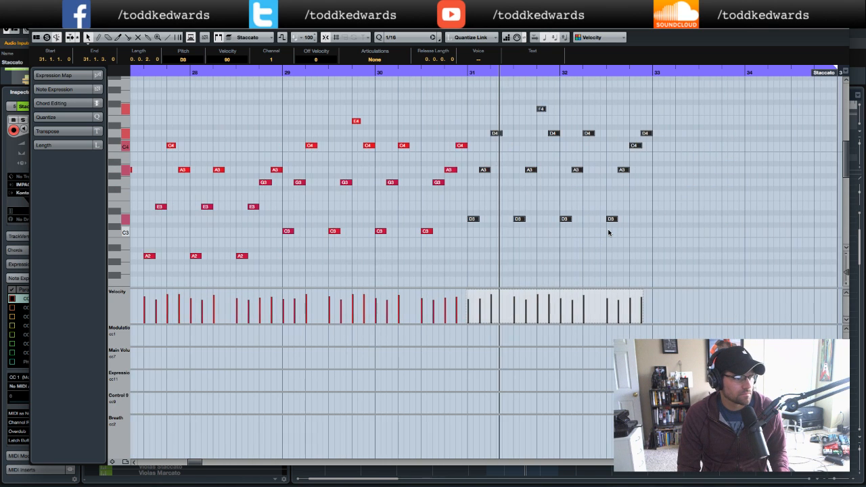
key(g)
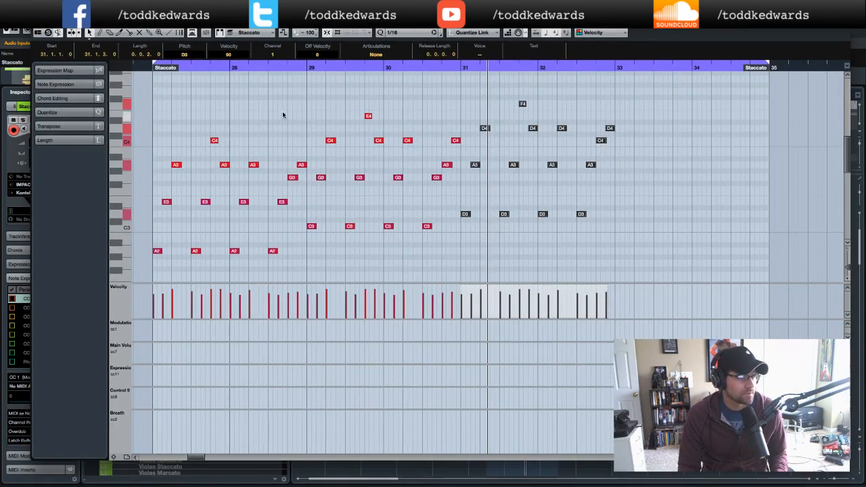
drag(315, 106, 461, 259)
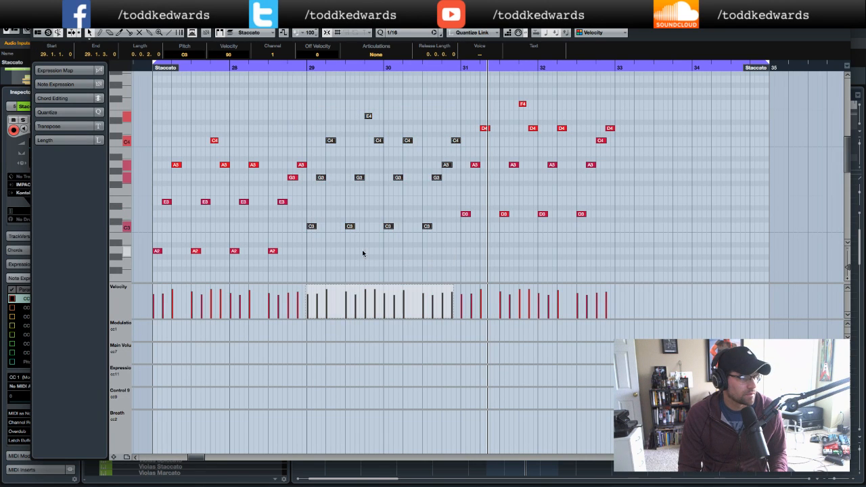
drag(311, 227, 619, 227)
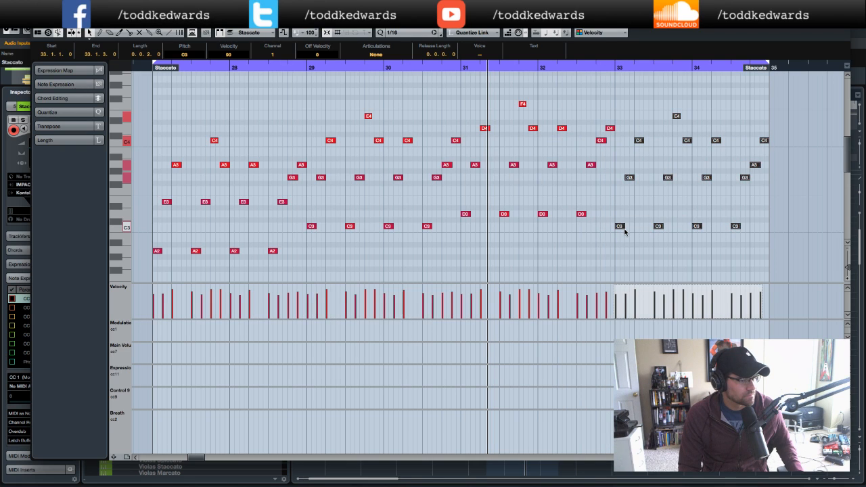
key(Up)
key(Up)
key(Up)
key(Up)
key(Up)
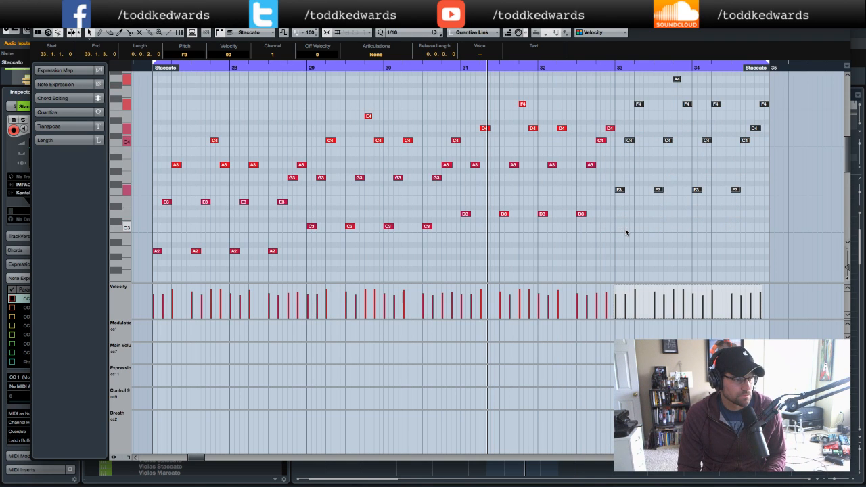
- Play the Staccato part from bar 27 and zoom out to view the whole part
click(144, 67)
key(space)
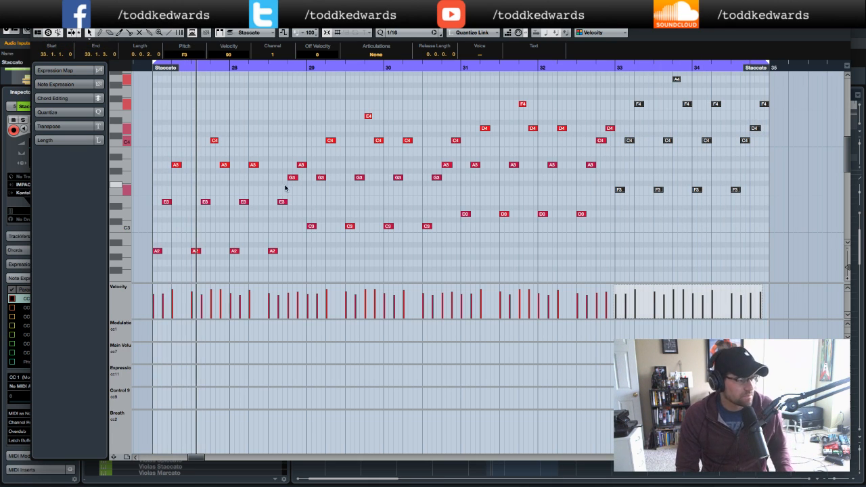
key(g)
scroll(777, 165, right, 3)
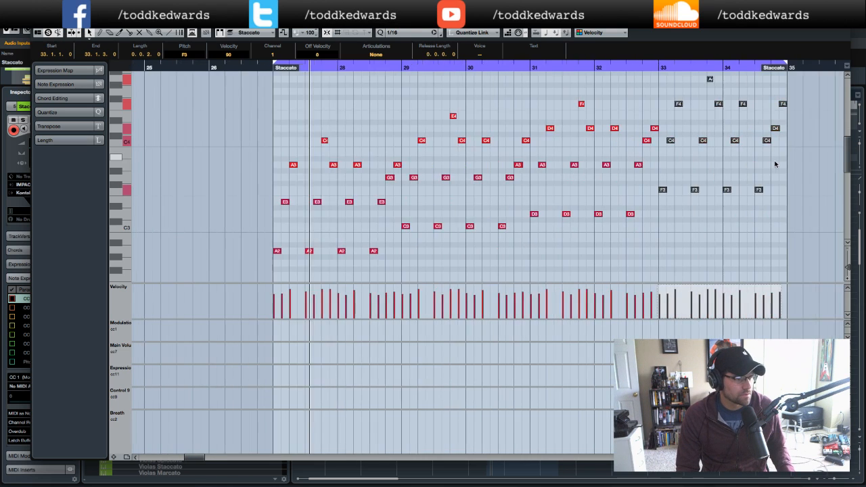
key(g)
scroll(776, 164, right, 5)
scroll(775, 165, left, 3)
key(g)
scroll(774, 164, left, 1)
scroll(772, 163, right, 2)
- Select all notes in the part and play it again from bar 27
drag(747, 75, 361, 277)
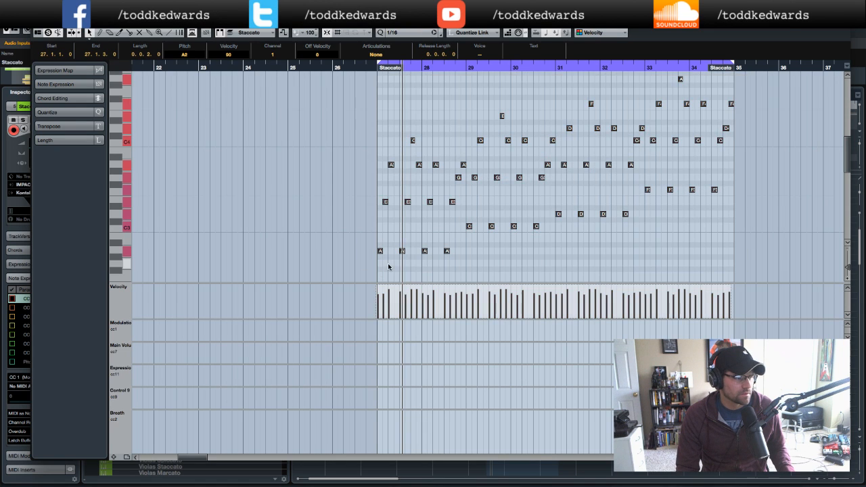
drag(381, 253, 383, 253)
click(513, 180)
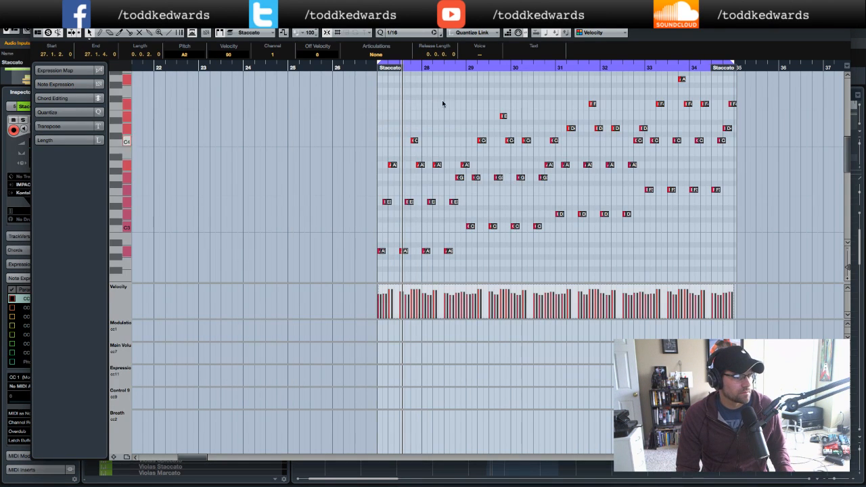
click(367, 69)
key(space)
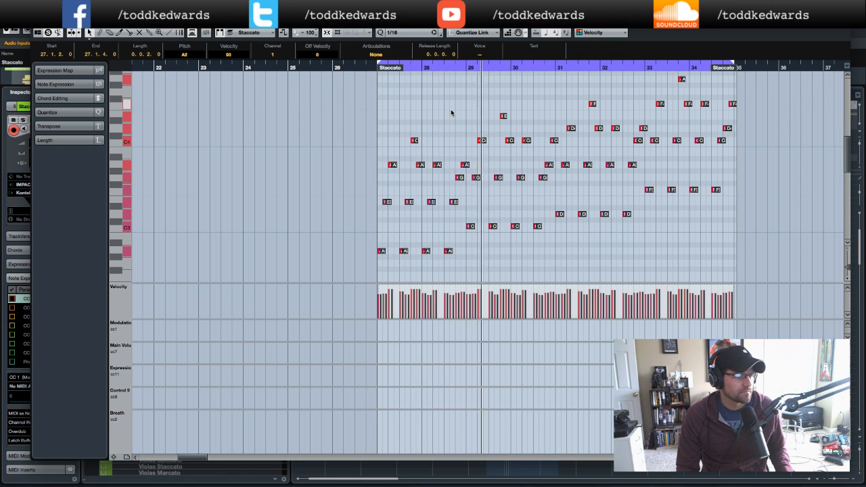
click(388, 103)
click(365, 68)
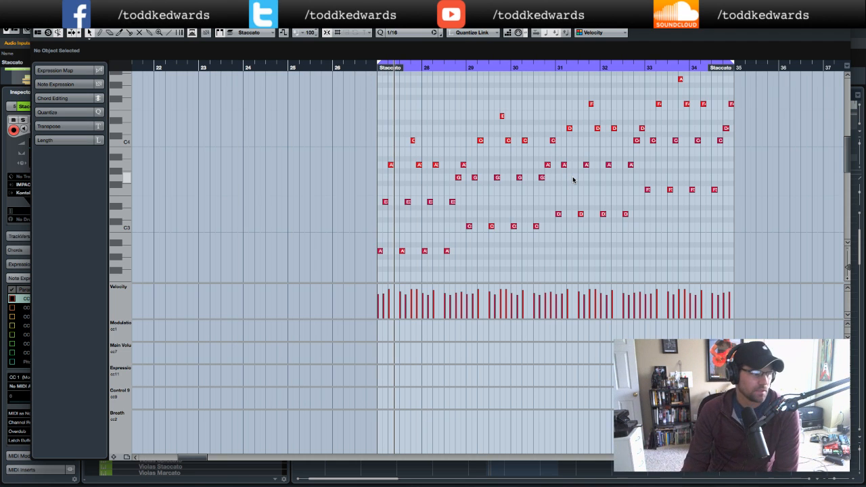
- Try transposing the bars 31–32 notes down, then raise them back to their original pitches
key(h)
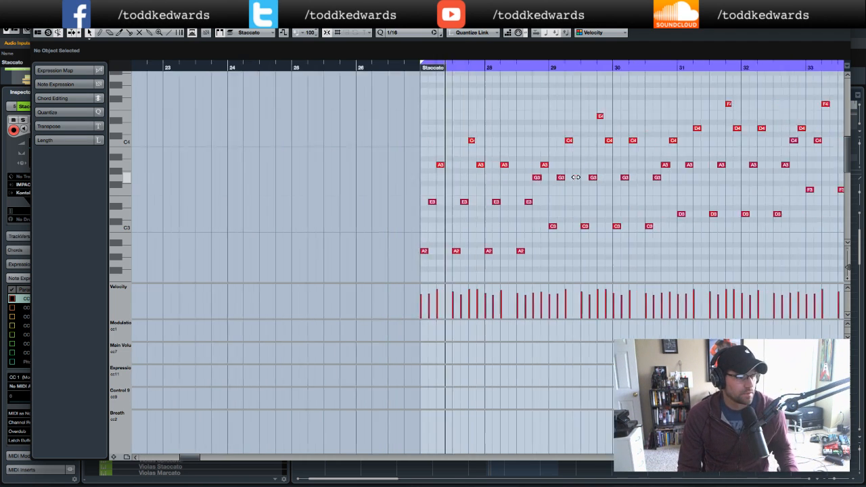
scroll(576, 180, right, 6)
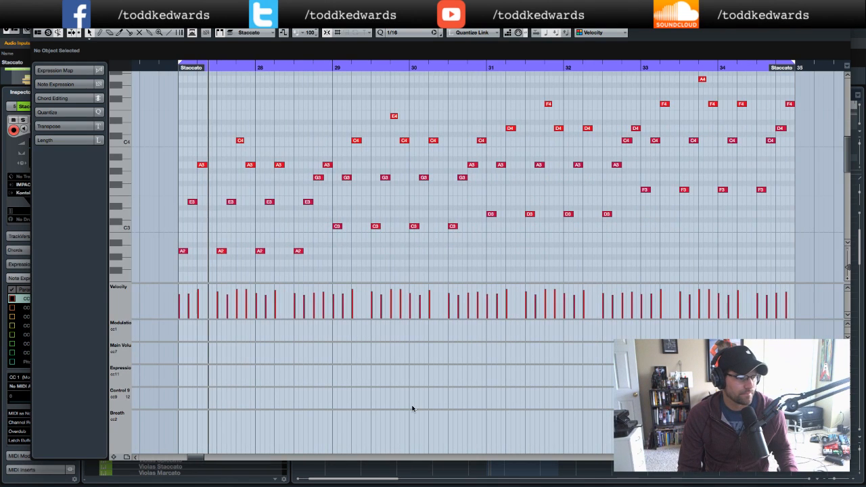
drag(412, 409, 416, 469)
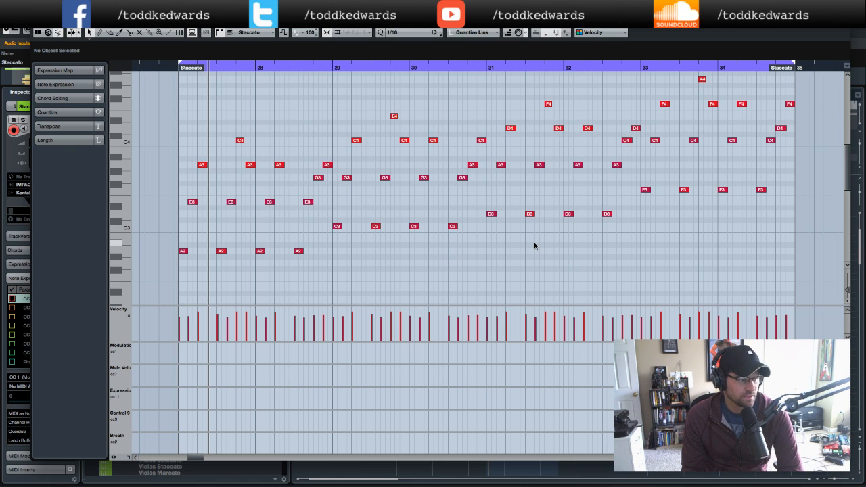
drag(494, 91, 641, 244)
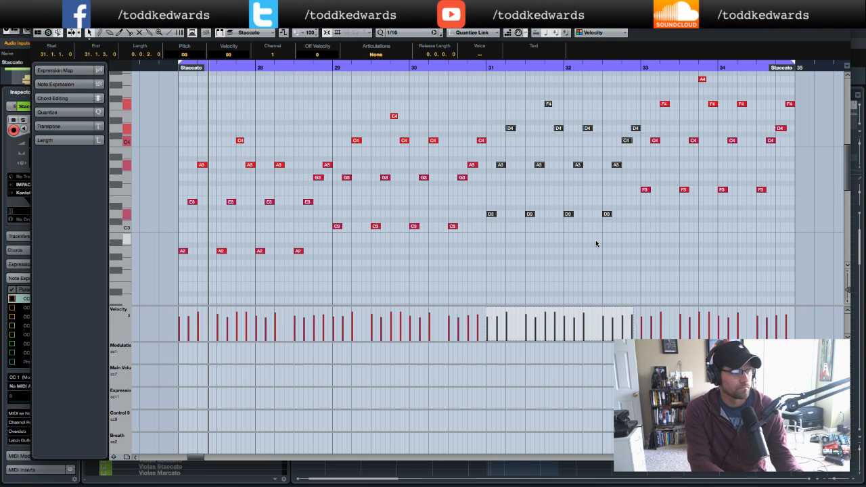
key(Down)
key(Down)
key(Down)
key(Down)
key(Down)
key(Down)
key(Down)
key(Down)
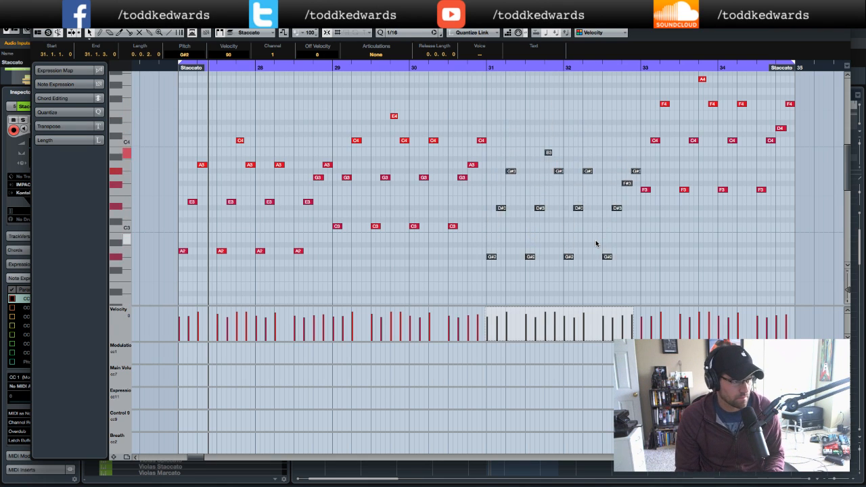
key(Down)
key(Down)
key(Down)
key(Down)
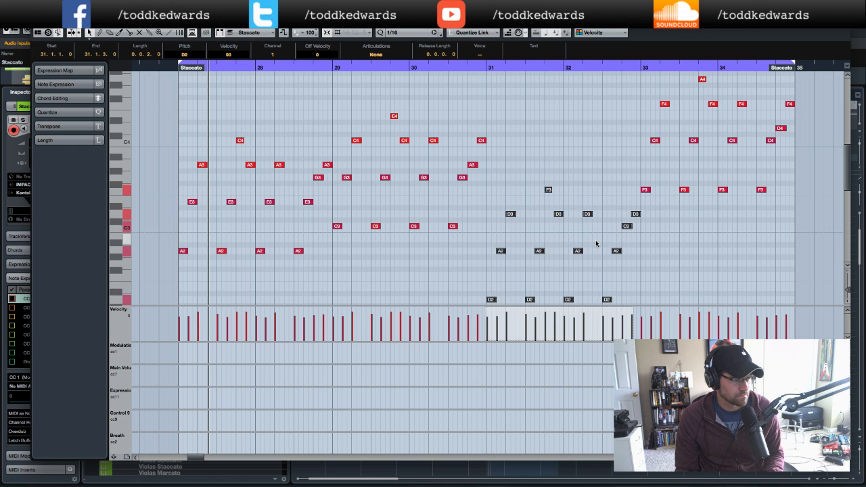
click(321, 66)
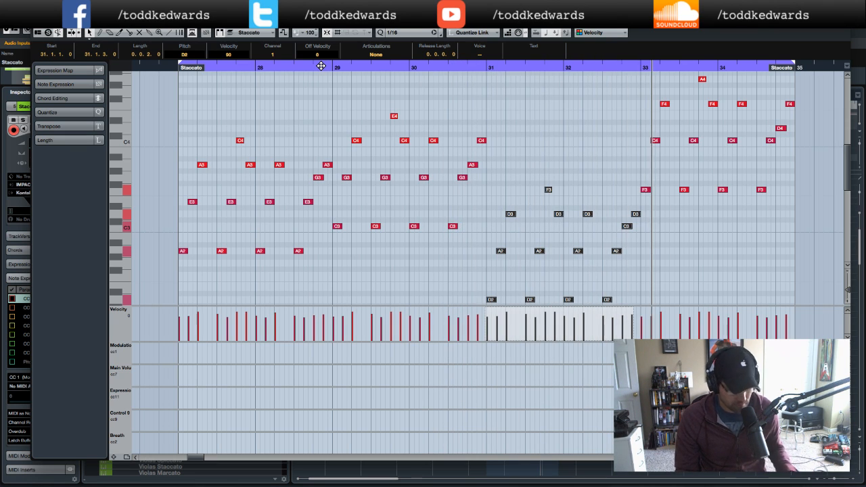
key(Up)
key(Up)
key(Up)
key(Up)
key(Up)
key(Up)
key(Up)
key(Up)
key(Up)
key(Up)
key(Up)
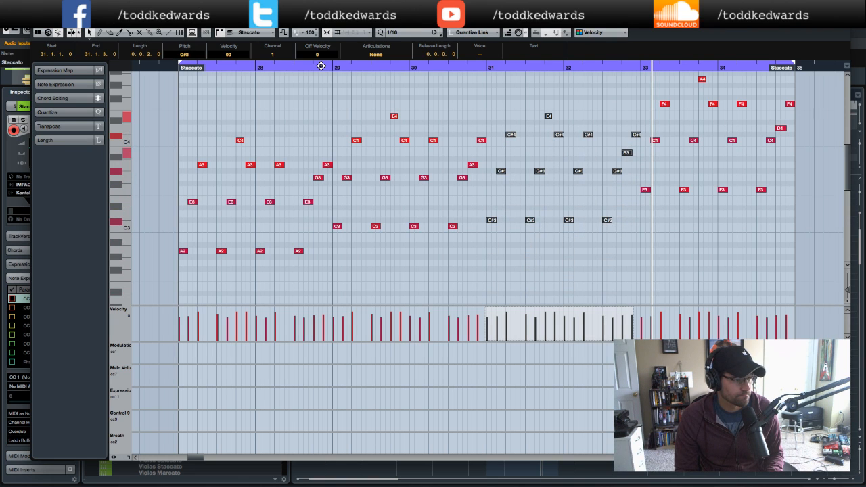
key(Up)
click(558, 277)
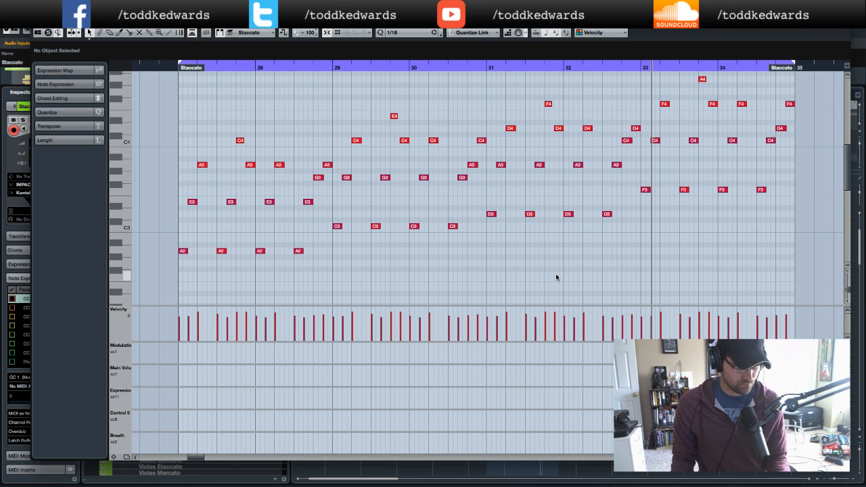
- Play the part from bar 27, inspect the C4 note near the end of bar 32 and close the Key Editor
click(165, 66)
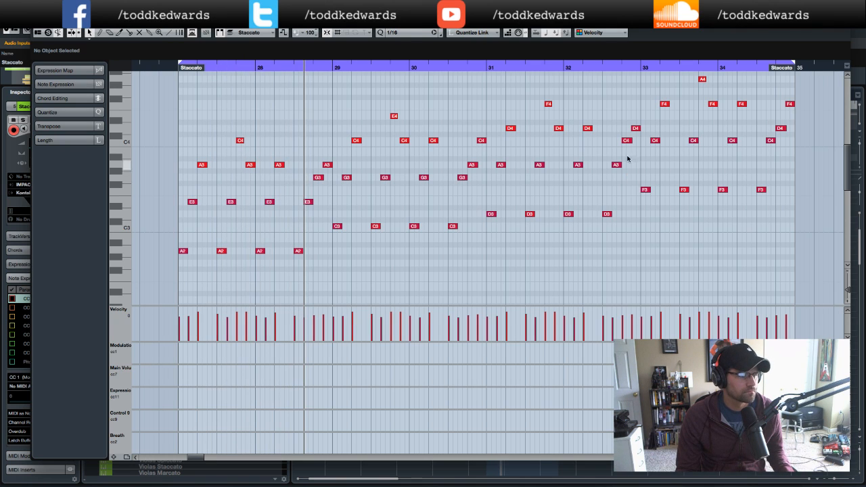
click(629, 140)
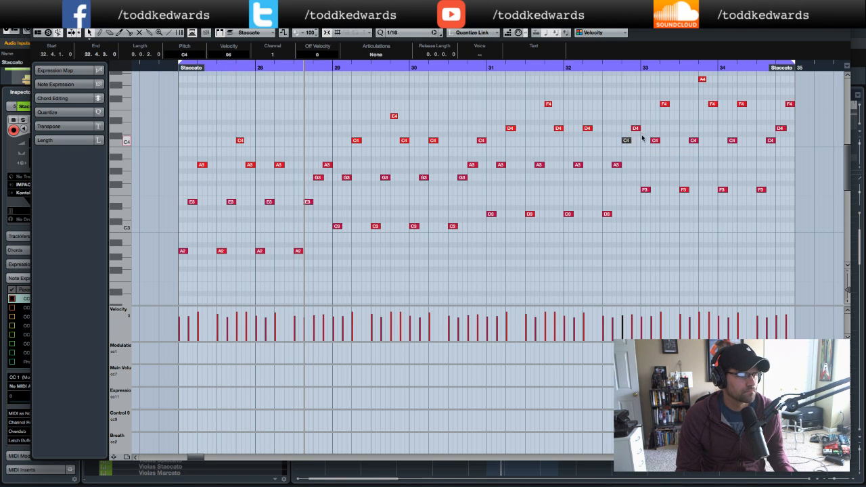
click(159, 65)
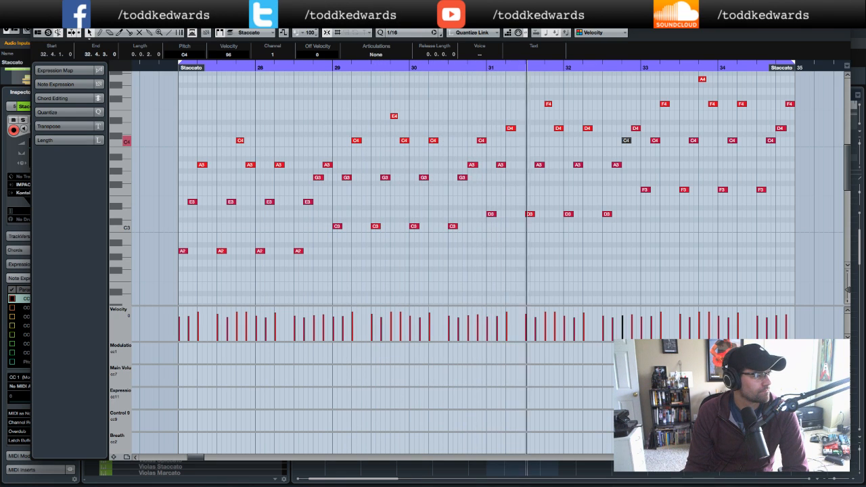
key(Return)
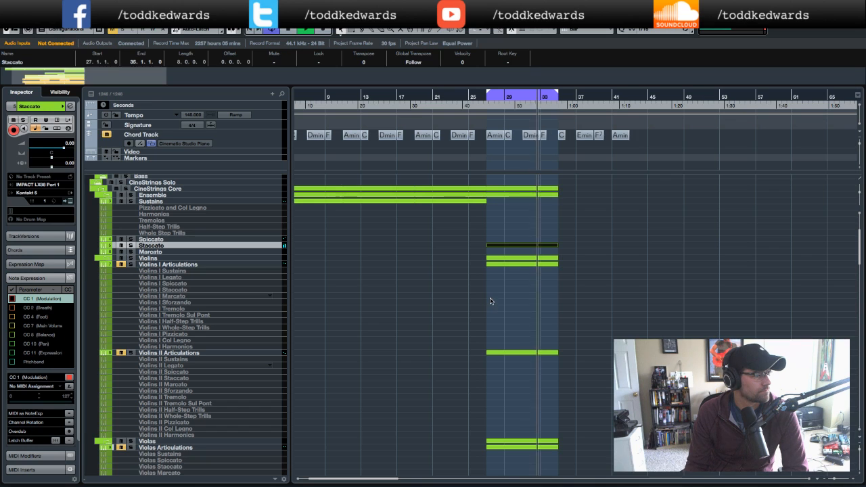
- Play the arrangement and open the overlapping Staccato part in the Key Editor, then close it
key(KP_Divide)
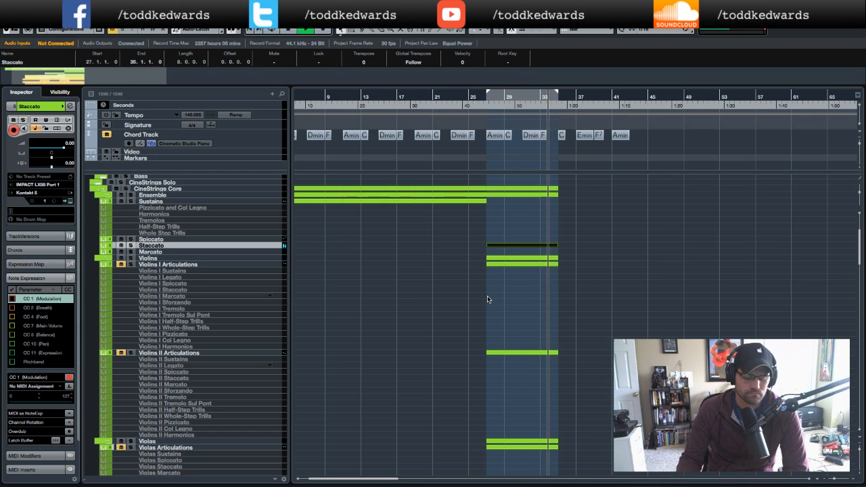
key(space)
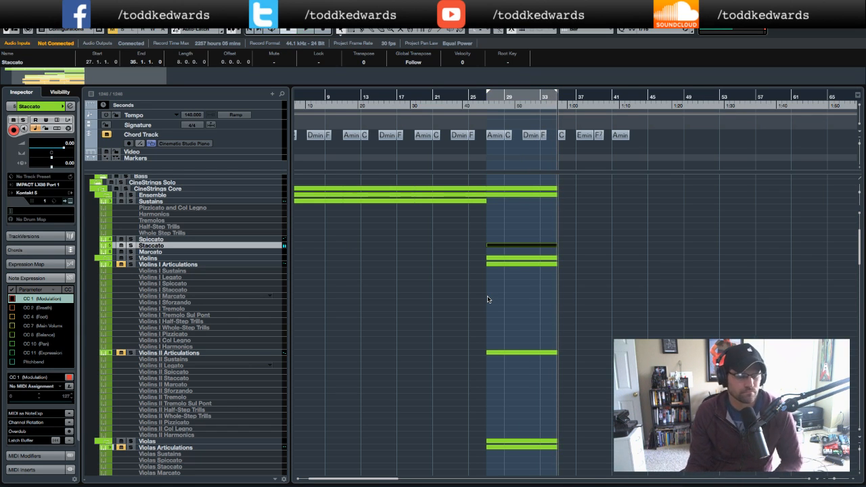
click(522, 245)
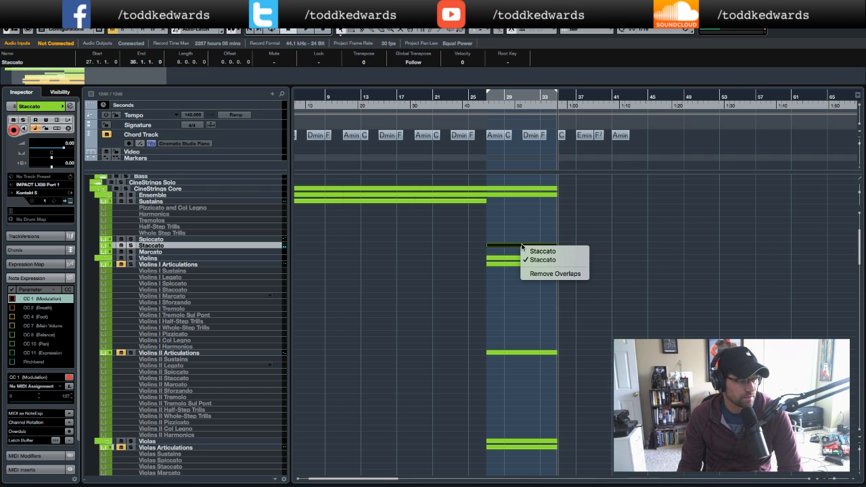
click(629, 247)
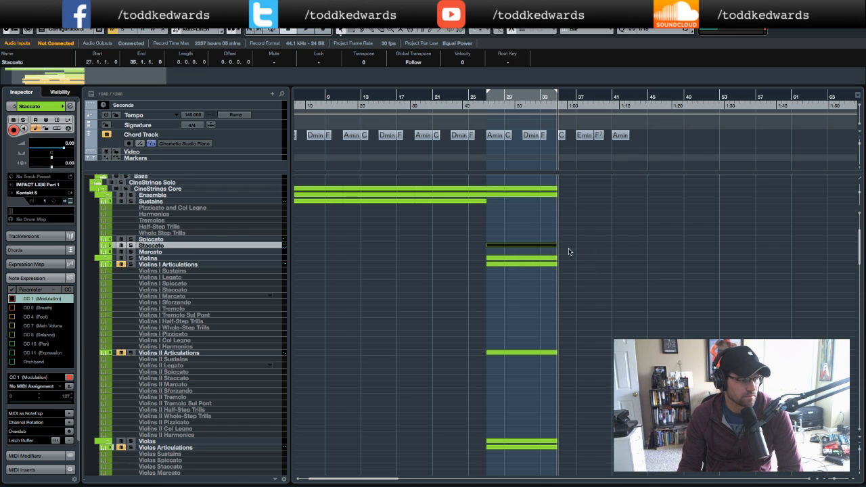
click(515, 247)
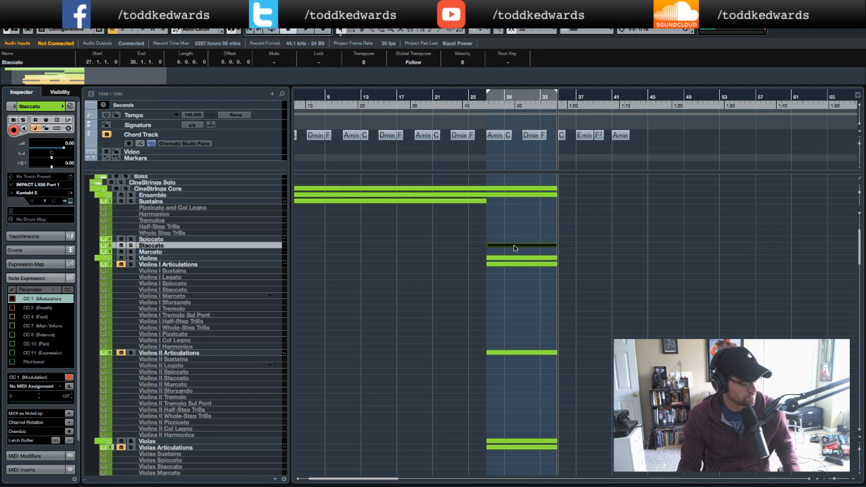
double_click(516, 247)
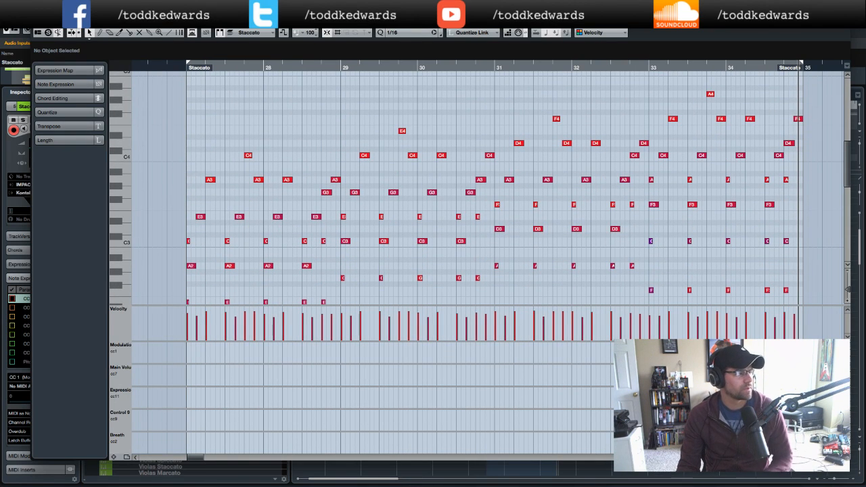
key(Return)
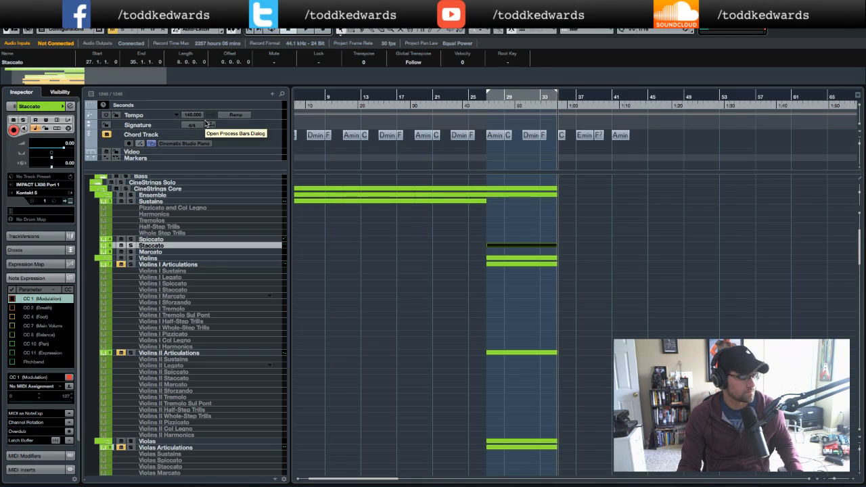
- Open the other overlapping Staccato part, select all its notes and close the Key Editor
double_click(519, 245)
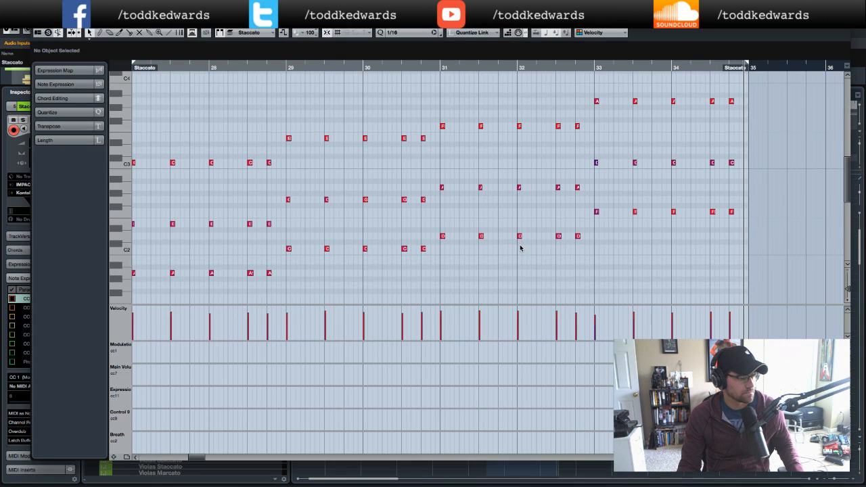
scroll(517, 246, left, 5)
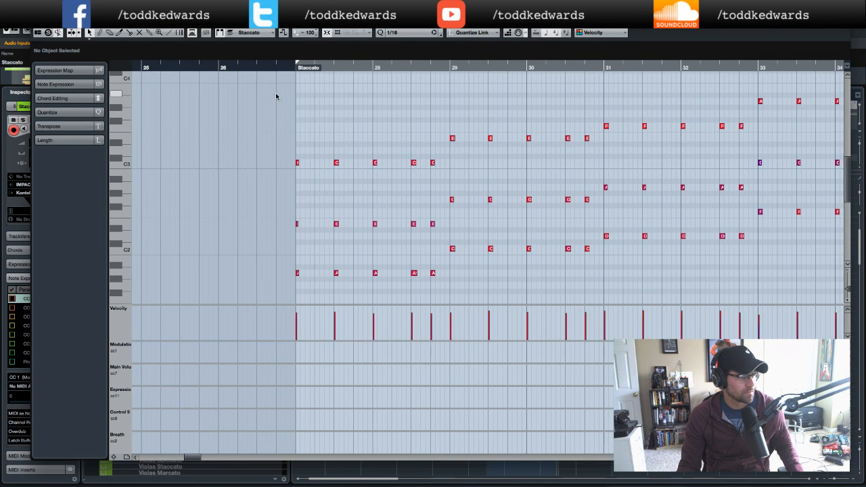
click(298, 274)
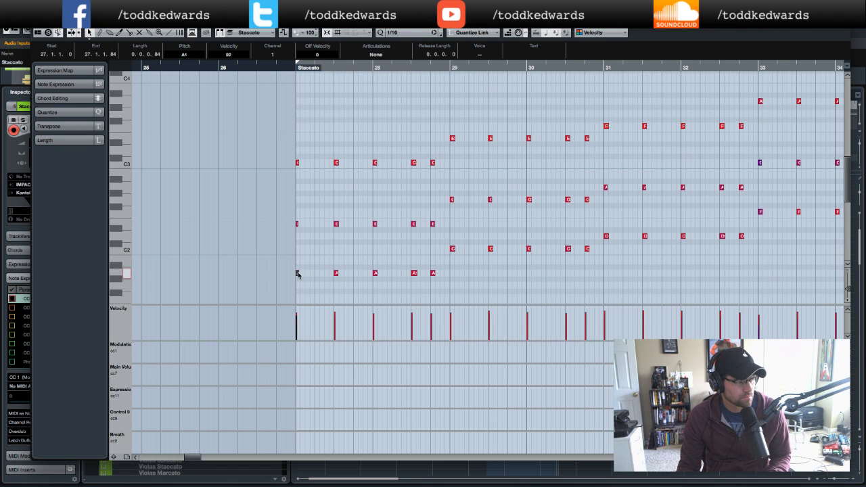
drag(268, 104, 838, 241)
scroll(806, 238, down, 5)
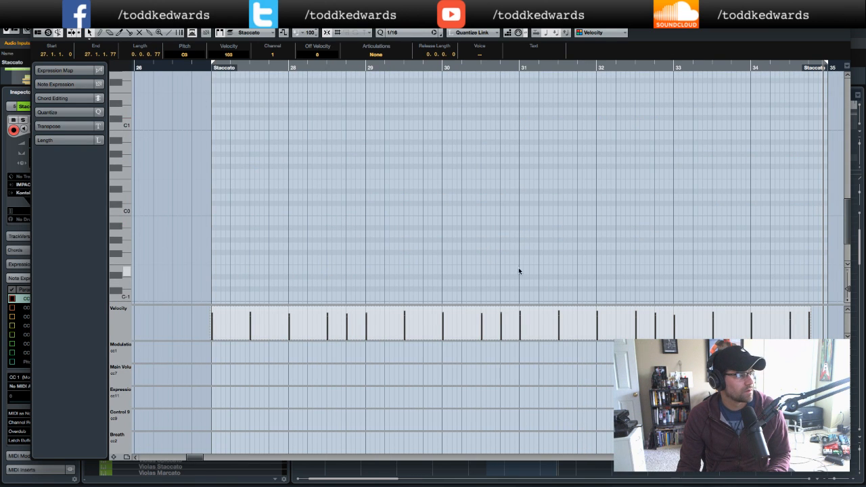
click(36, 25)
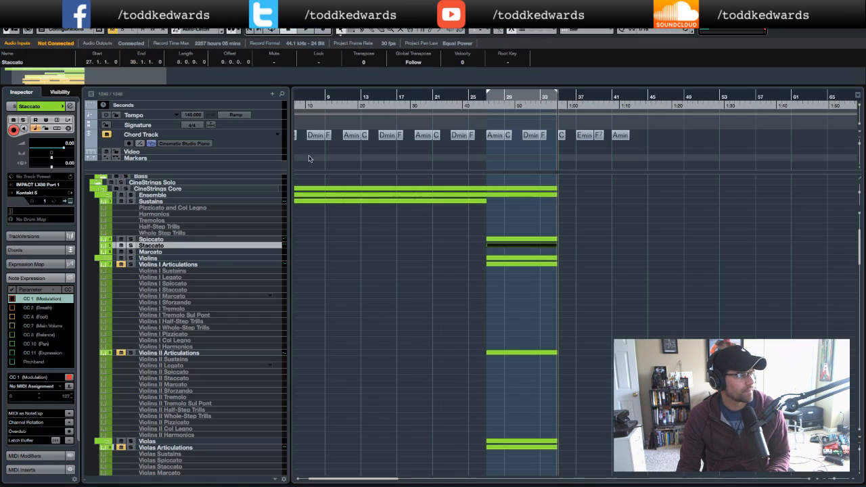
- Select the Staccato part and play the arrangement from bar 27
click(509, 271)
drag(506, 246, 509, 243)
click(483, 107)
key(space)
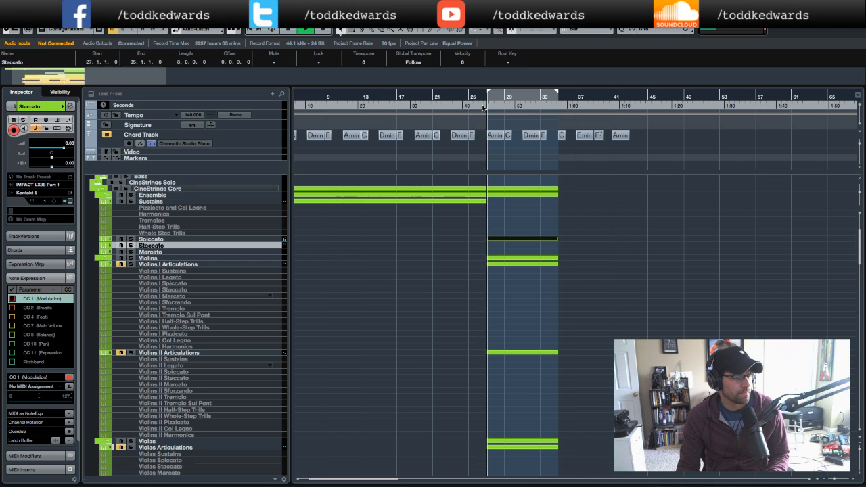
- Solo and unsolo the Spiccato track, then select the part on the Violins track
click(130, 239)
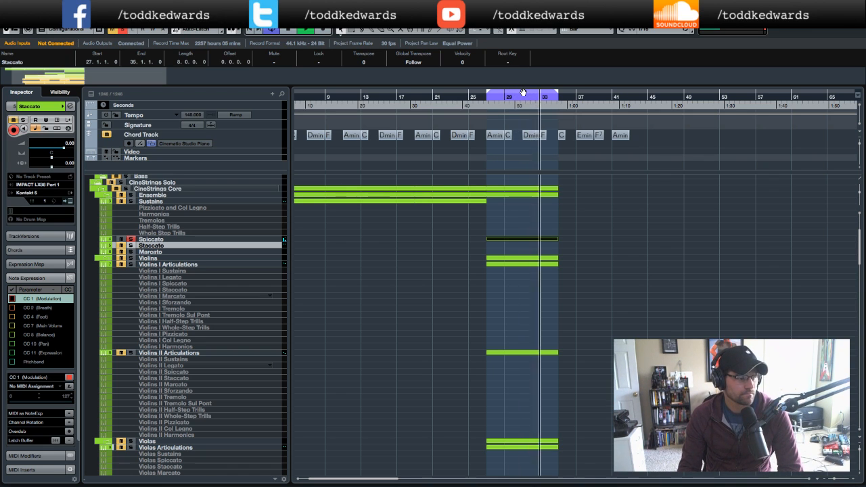
click(132, 240)
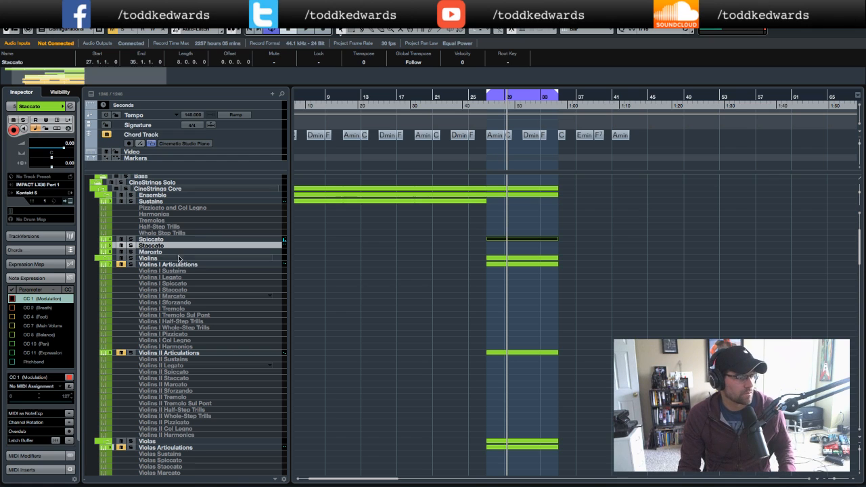
click(511, 259)
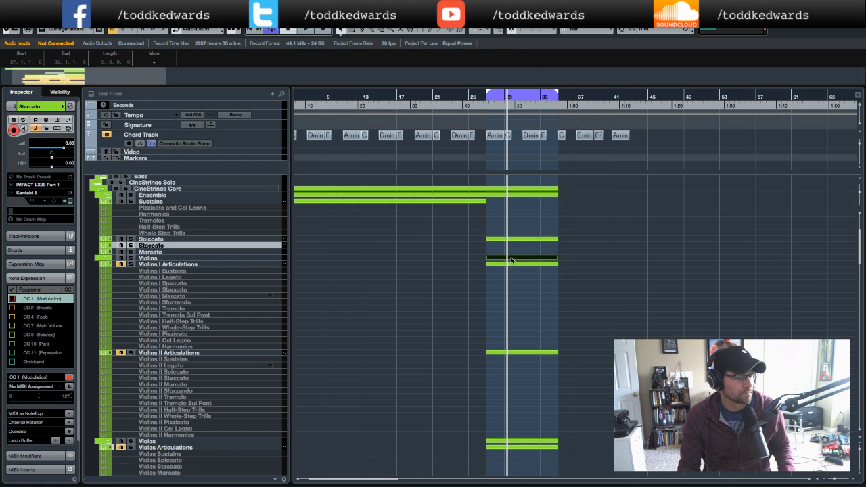
- Delete the selected part on the Violins track, select the Spiccato track and play the arrangement from bar 27
key(Delete)
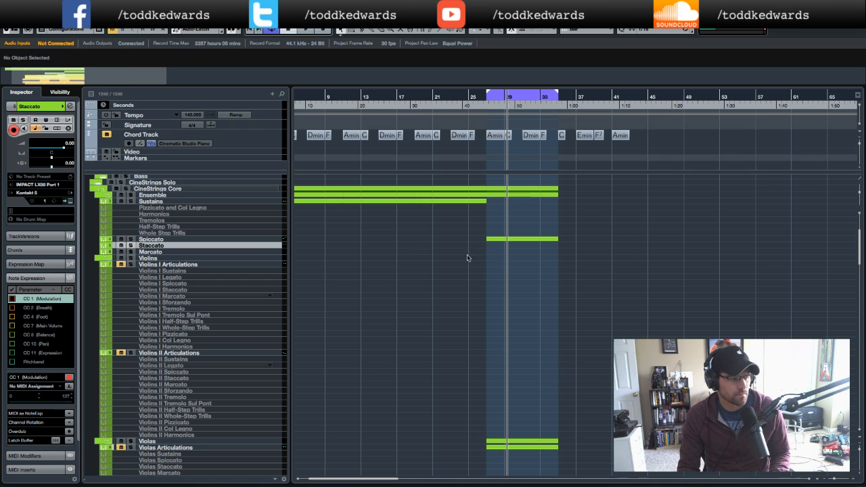
click(208, 239)
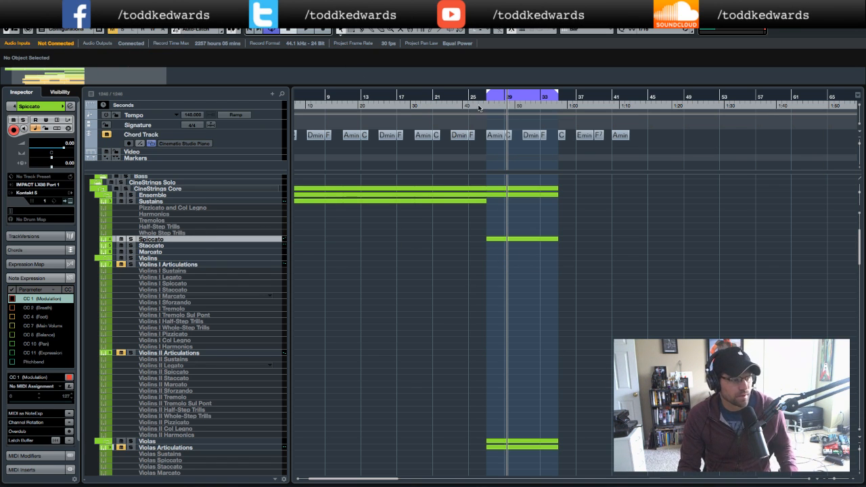
click(478, 106)
key(space)
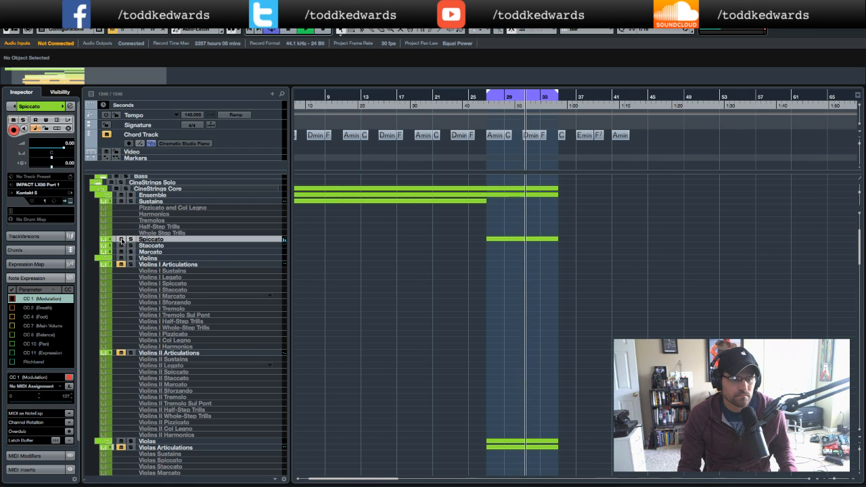
key(space)
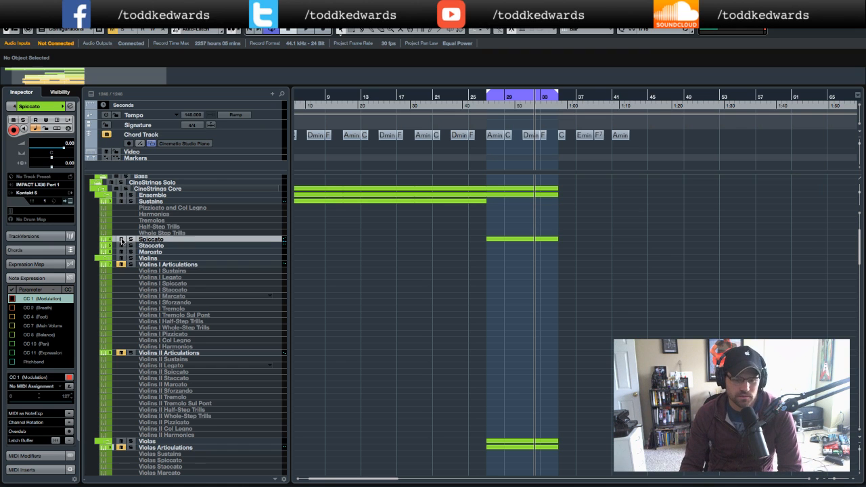
- Set the Spiccato track's volume to -3 dB
click(69, 144)
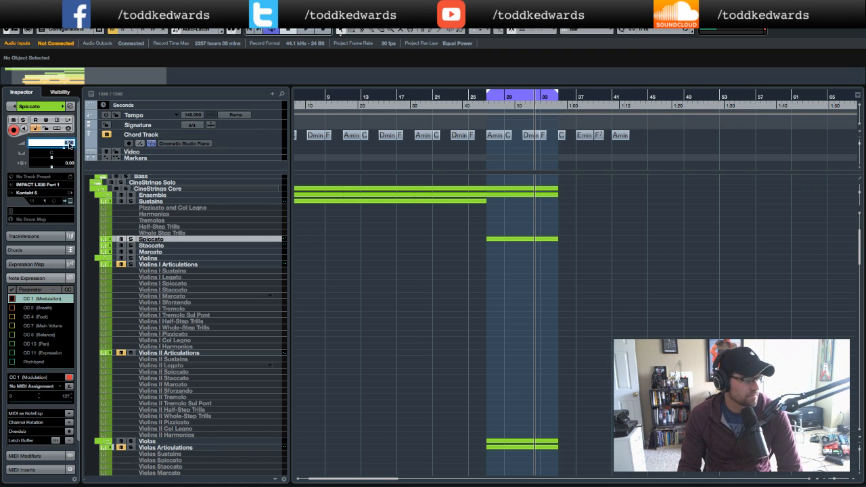
text(-3)
key(Return)
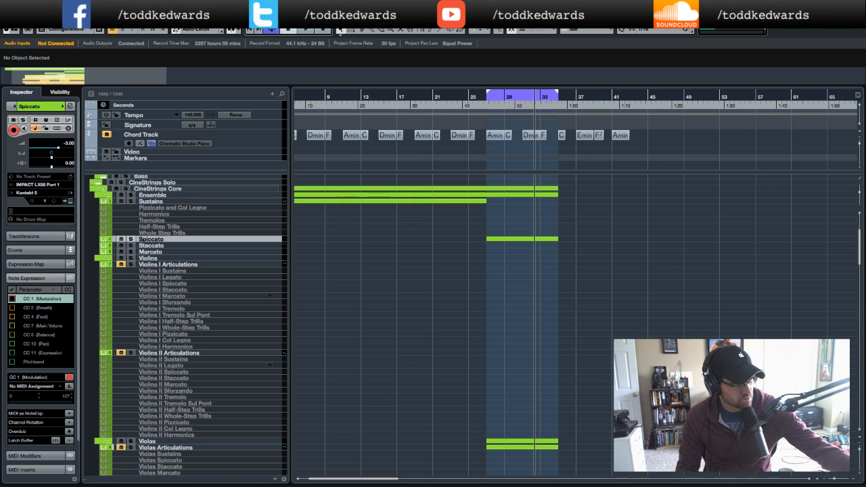
- Review the Staccato part on the Spiccato track in the Key Editor, then close it
double_click(516, 239)
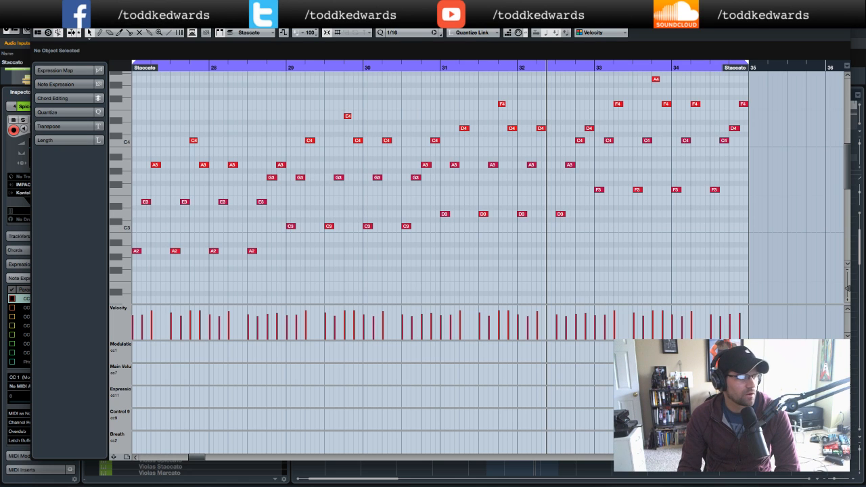
click(37, 24)
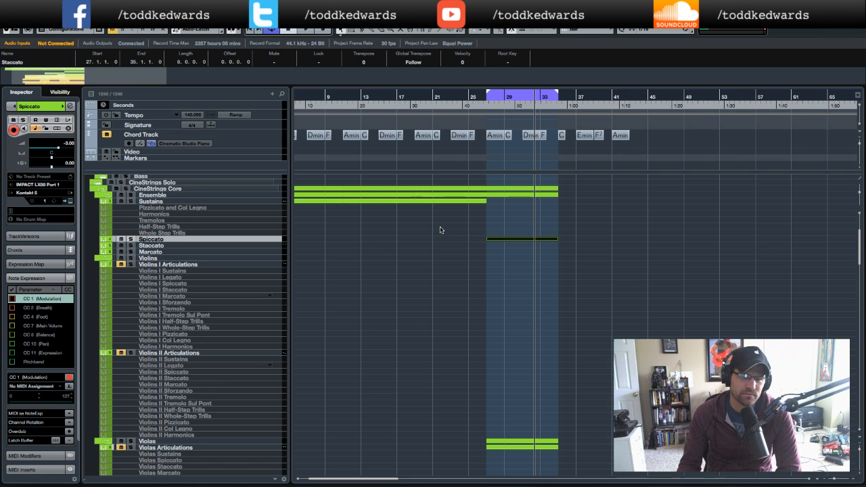
- Turn off the cycle and play the arrangement from bar 27 to hear the section
click(527, 97)
click(478, 106)
key(space)
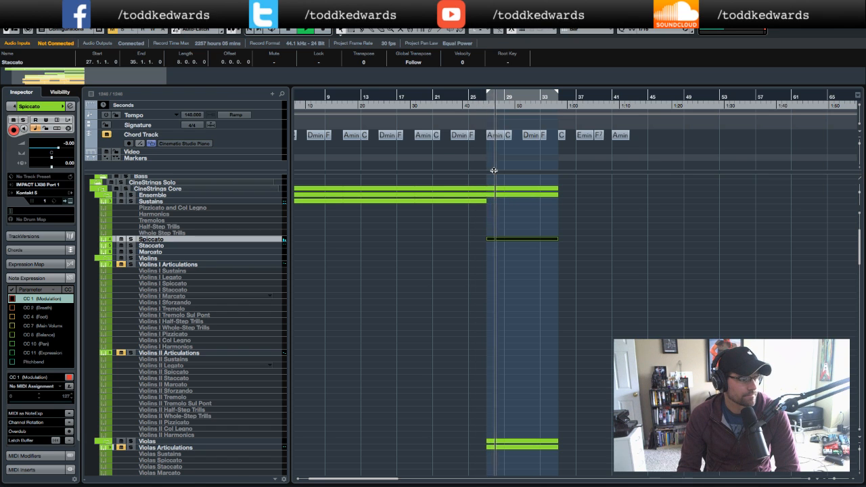
scroll(640, 138, right, 3)
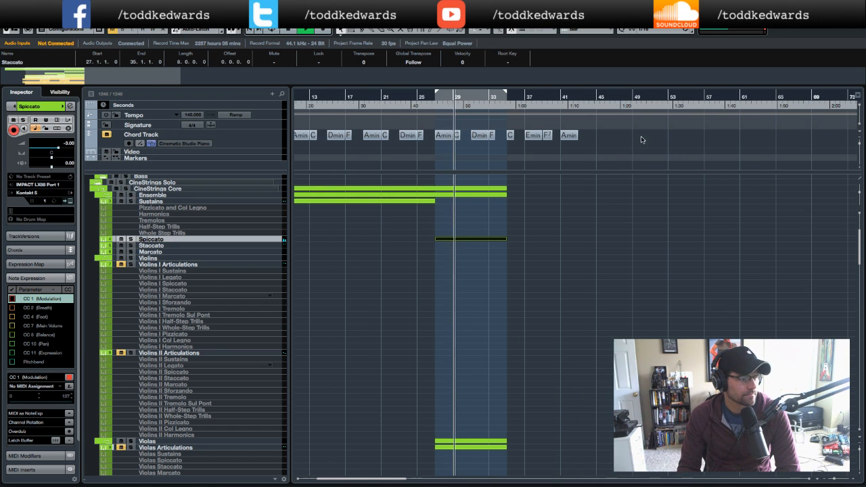
scroll(640, 138, left, 5)
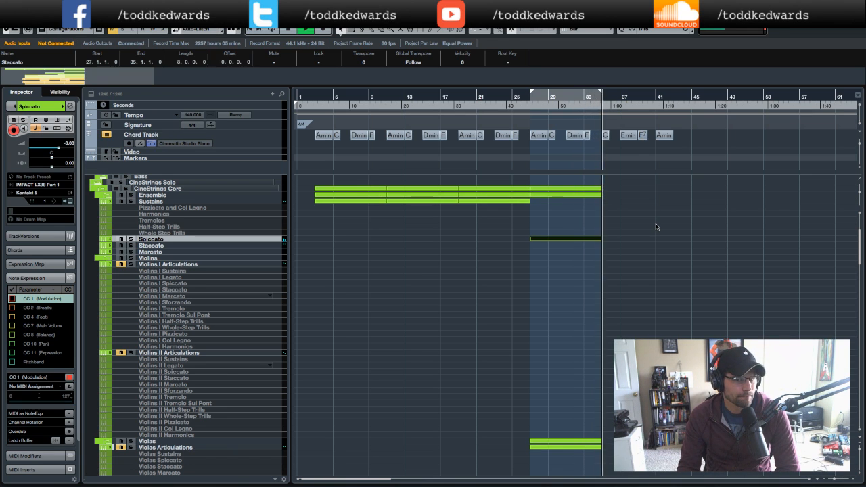
click(593, 107)
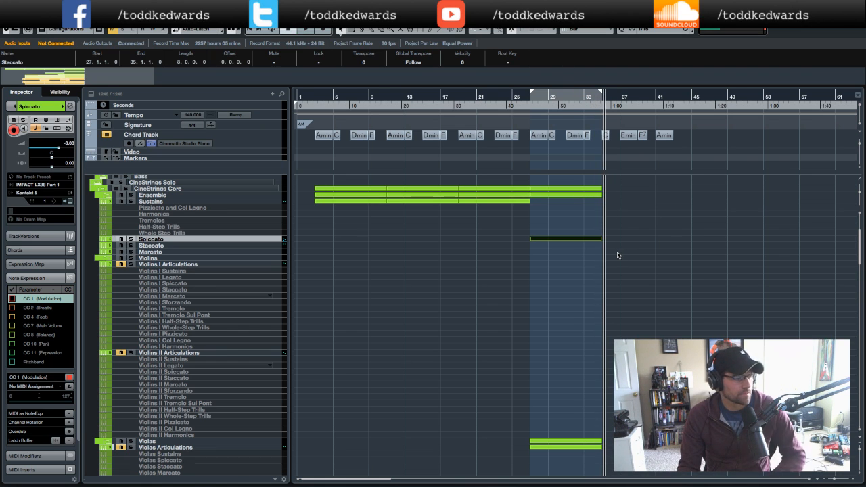
- Open the High (Octave) part on the Albion One track in the Key Editor and close it again
scroll(617, 256, down, 15)
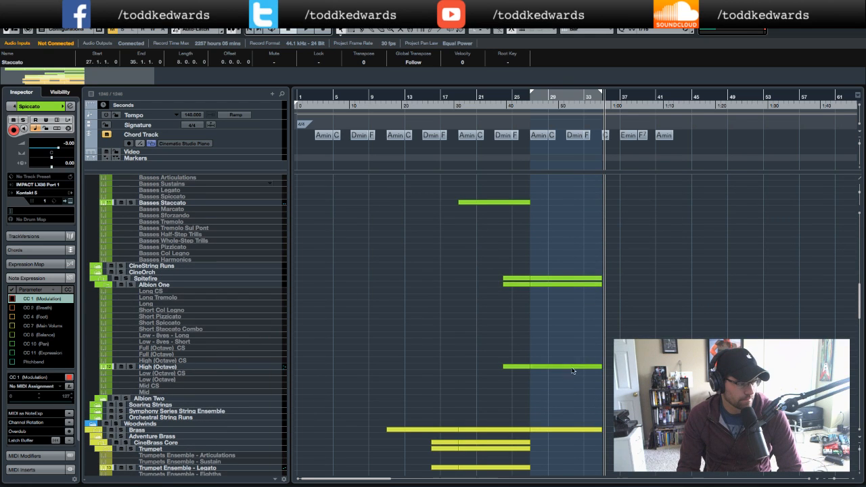
click(571, 369)
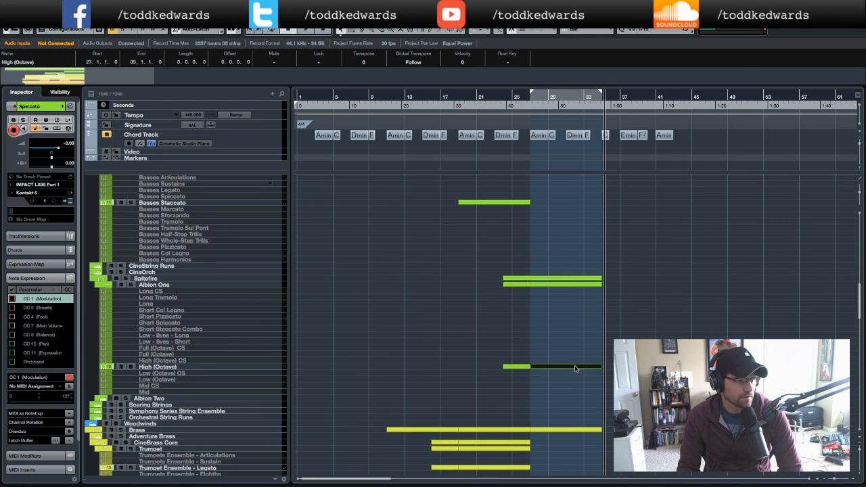
double_click(574, 368)
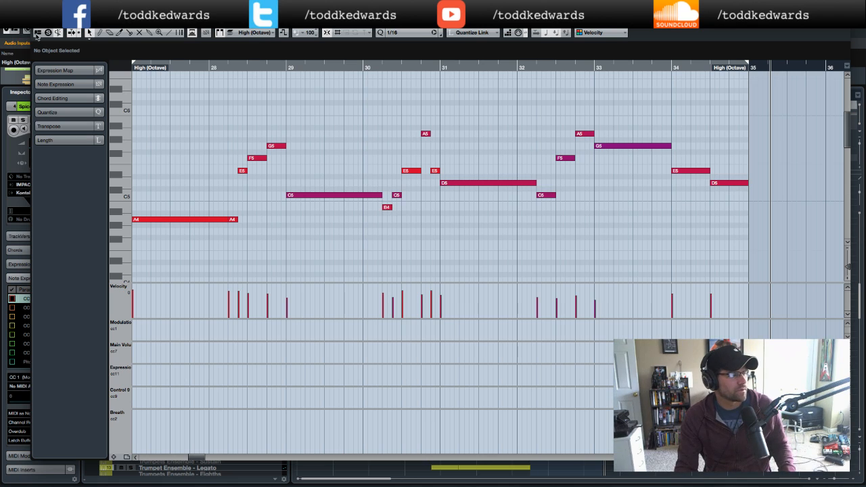
key(Return)
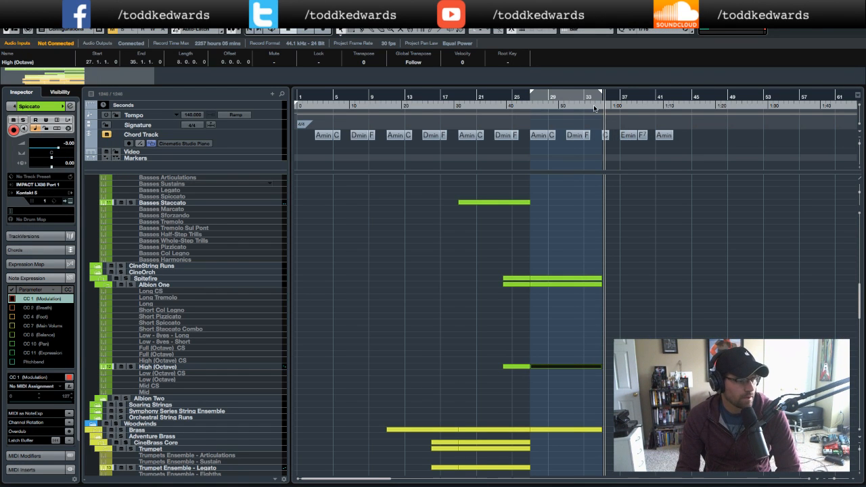
- Select the Cinematic Studio Piano track and play back the end of the section around bar 33
scroll(627, 253, up, 10)
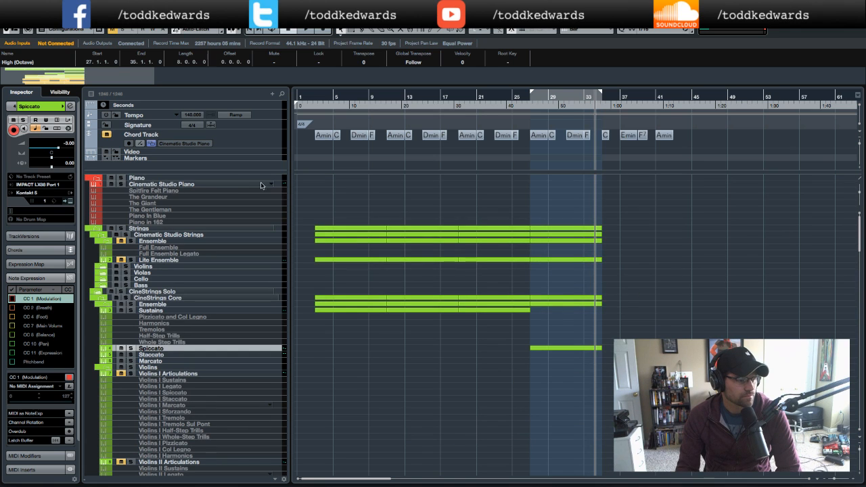
click(232, 183)
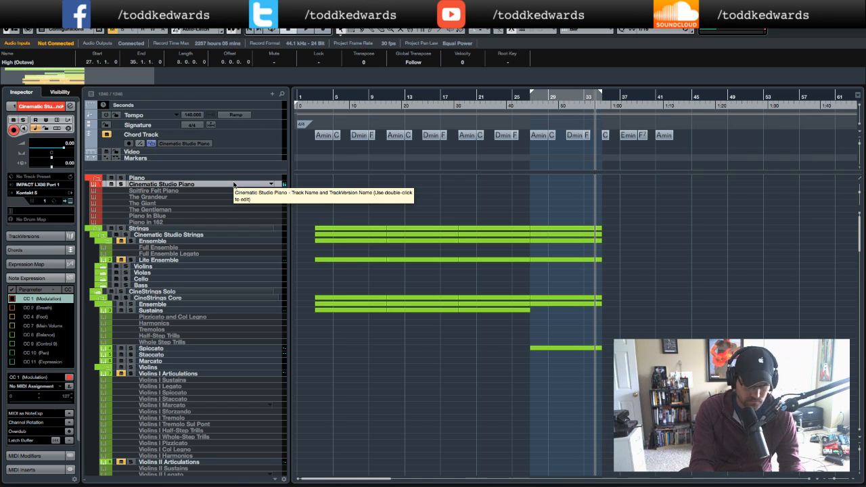
click(584, 106)
key(space)
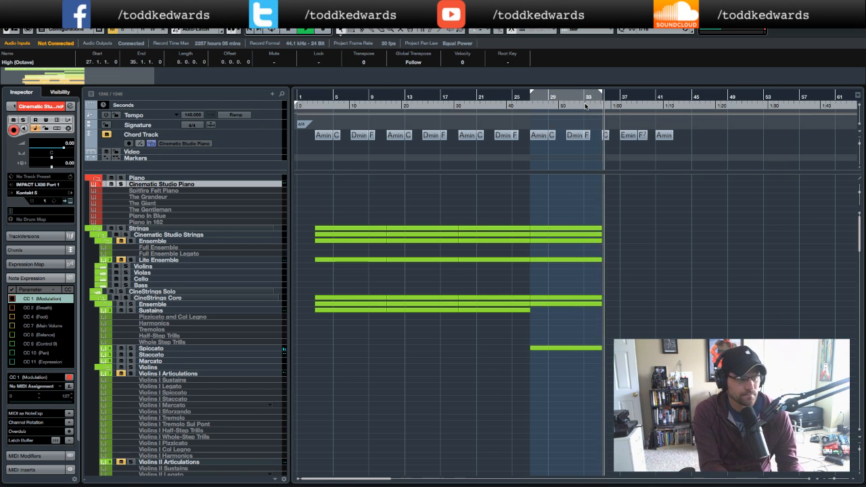
key(space)
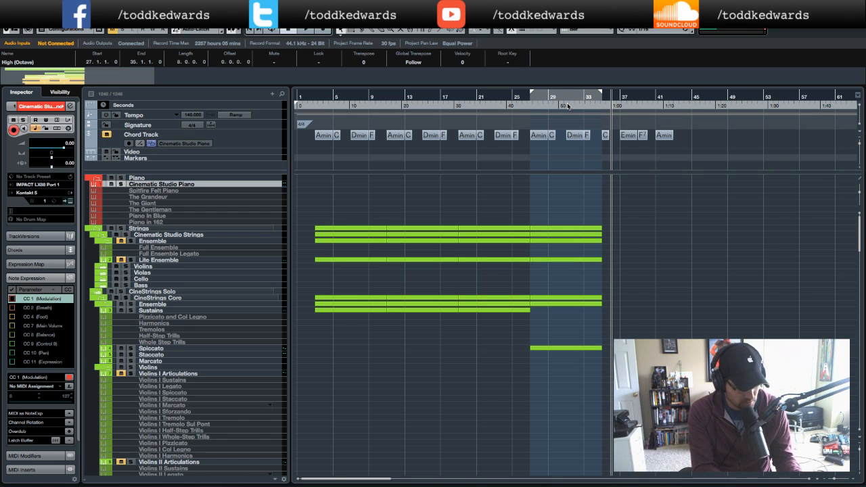
double_click(580, 106)
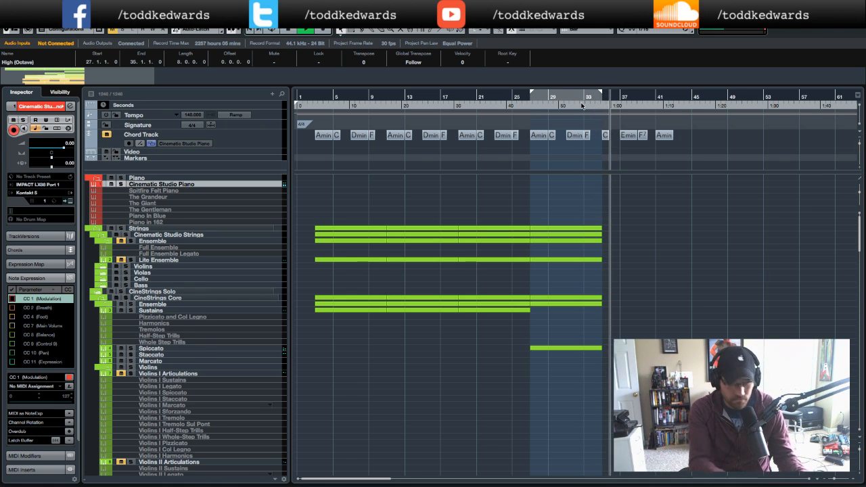
key(space)
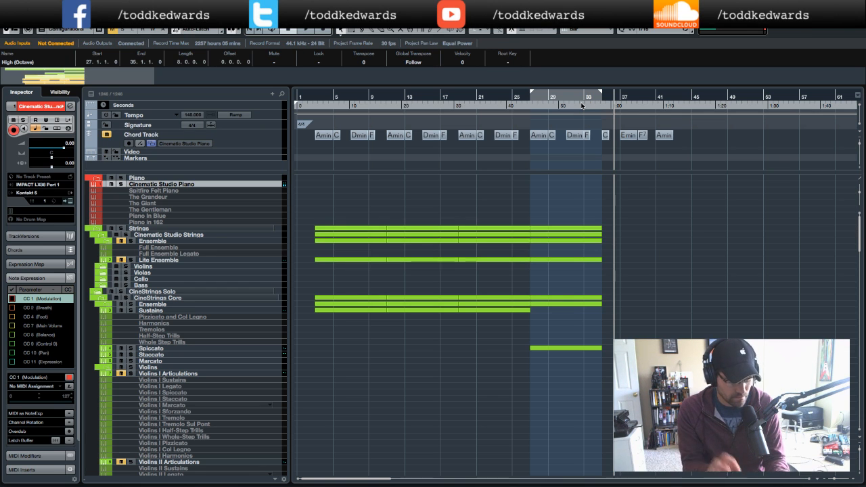
- Play the arrangement again from an earlier position in the project
scroll(656, 182, right, 3)
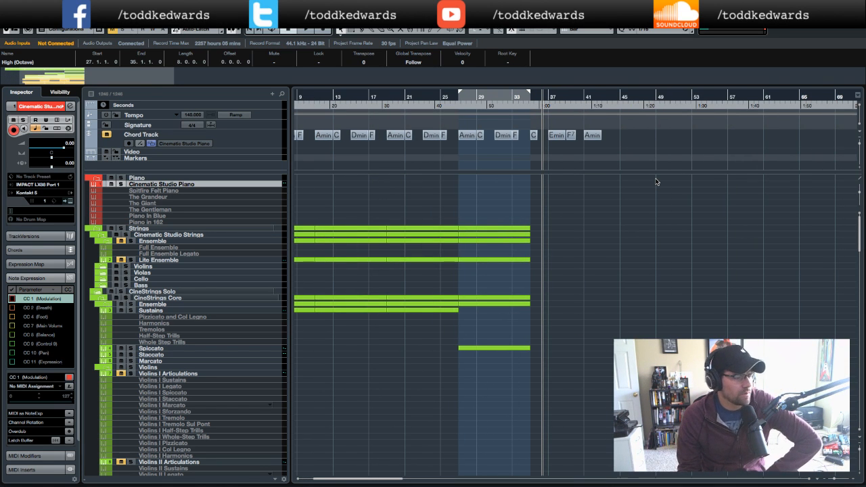
scroll(655, 182, left, 3)
click(311, 107)
key(space)
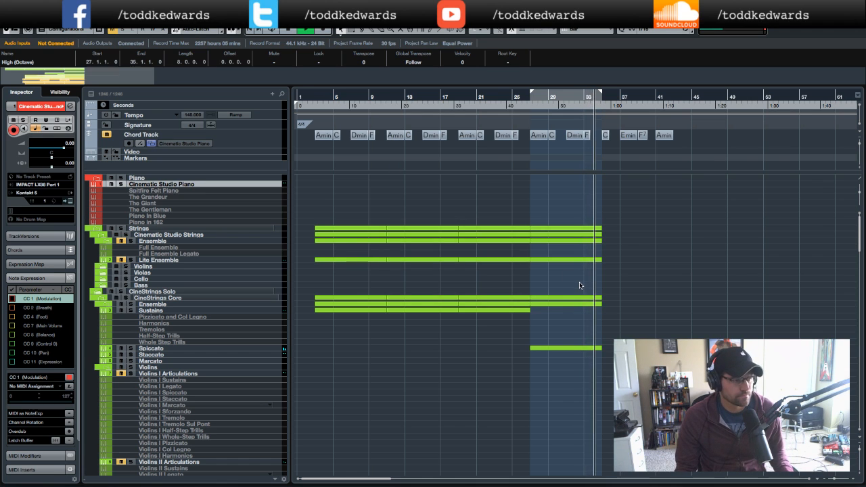
key(space)
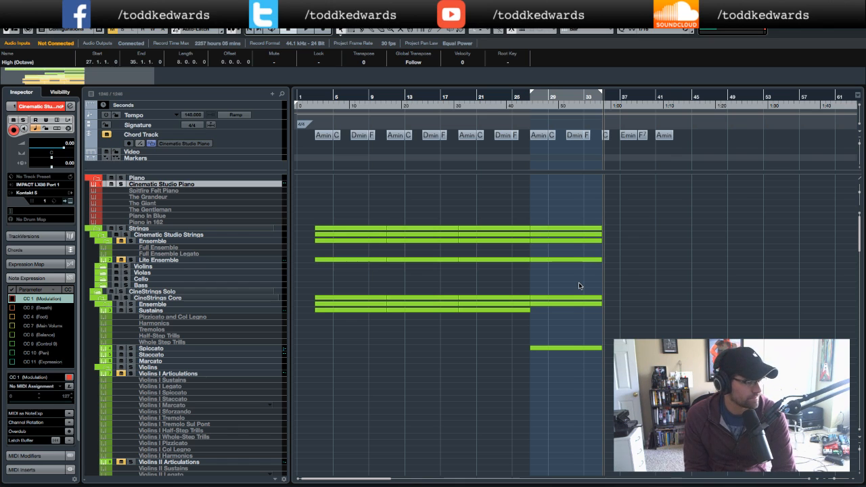
double_click(492, 109)
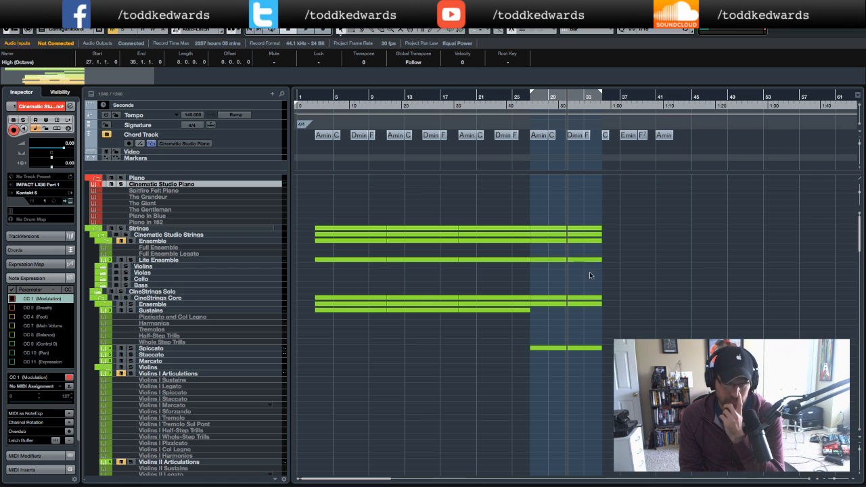
- Delete the Violas part and the Spiccato part spanning bars 27–35
scroll(567, 331, down, 6)
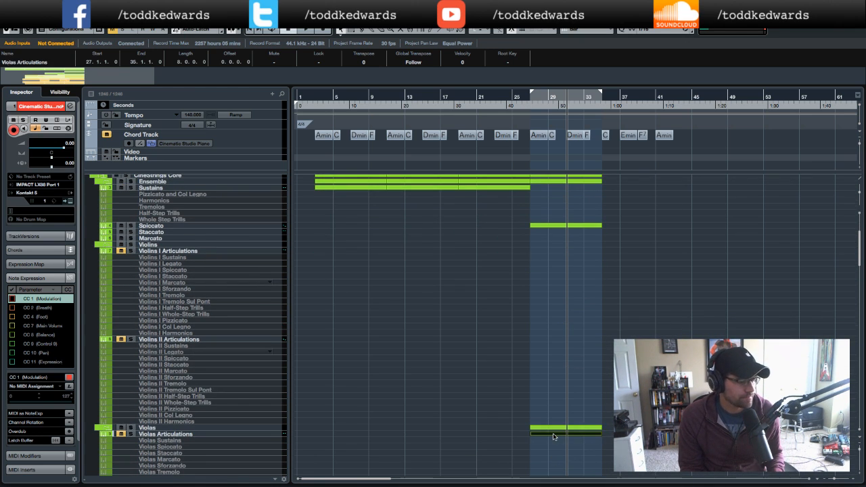
key(Delete)
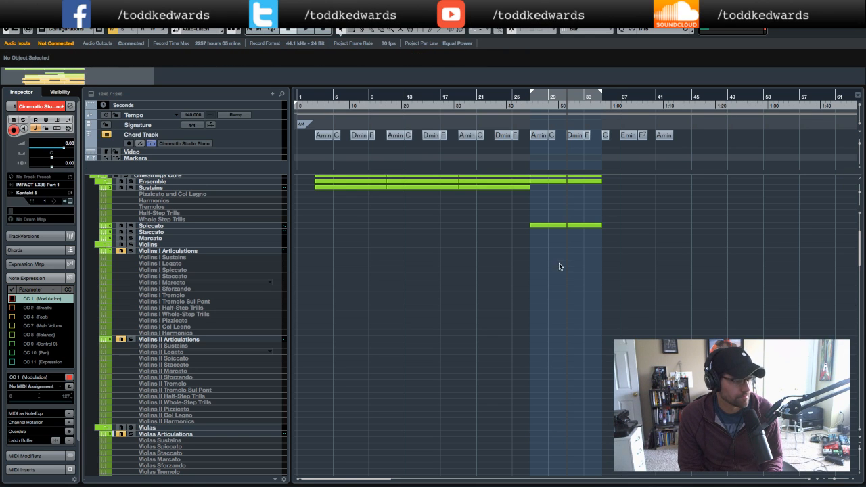
click(562, 226)
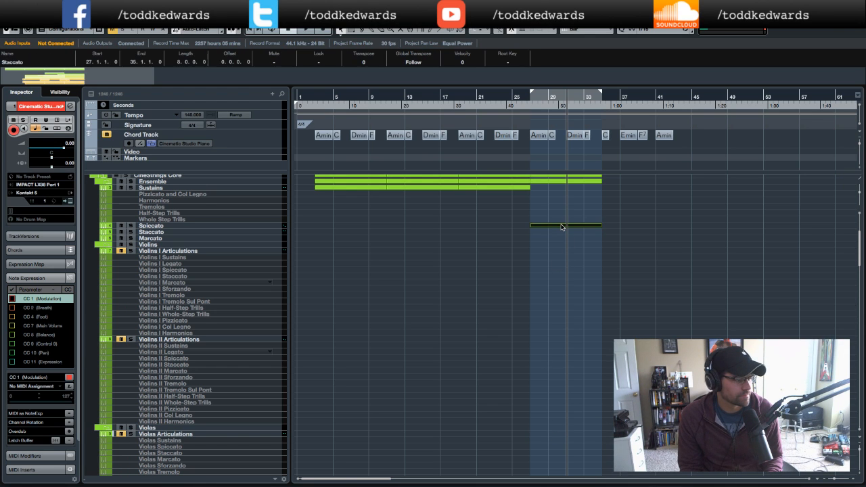
key(Delete)
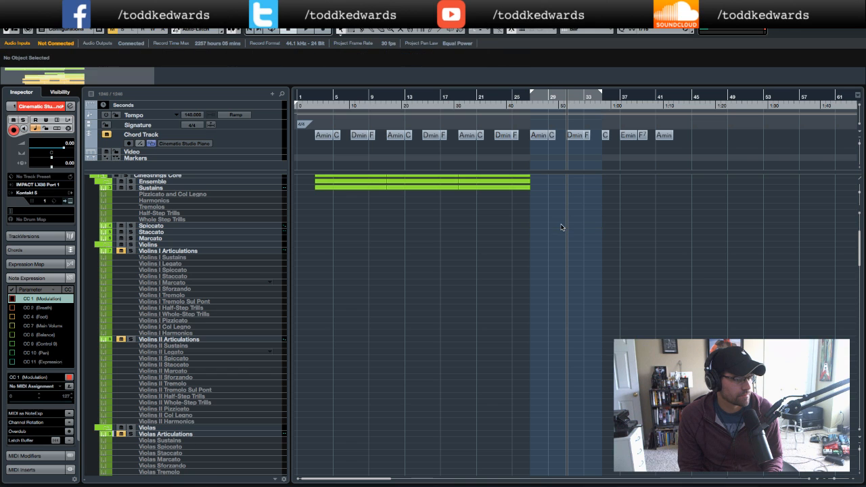
- Open the High (Octave) part in the Key Editor and lengthen the A5 note at the end of bar 30
scroll(567, 227, down, 10)
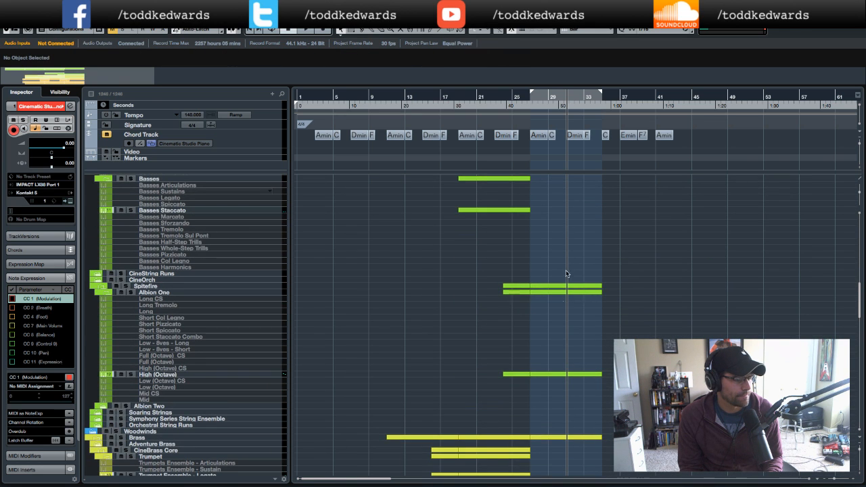
double_click(562, 374)
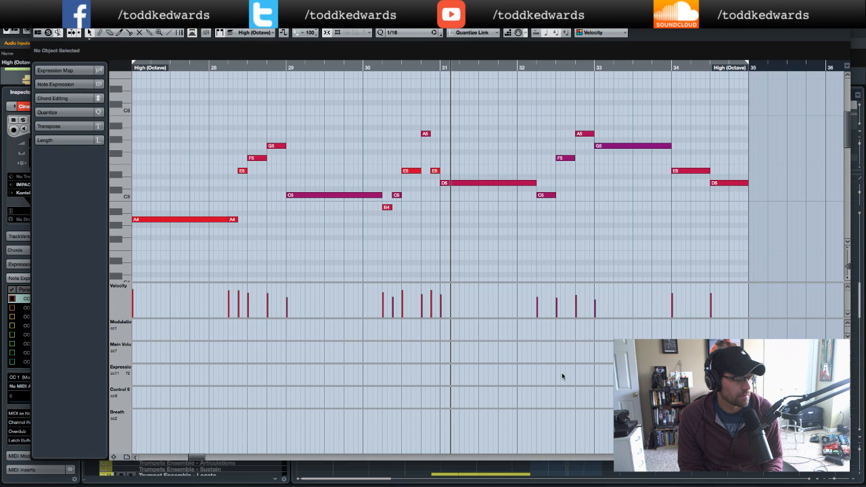
scroll(575, 191, left, 3)
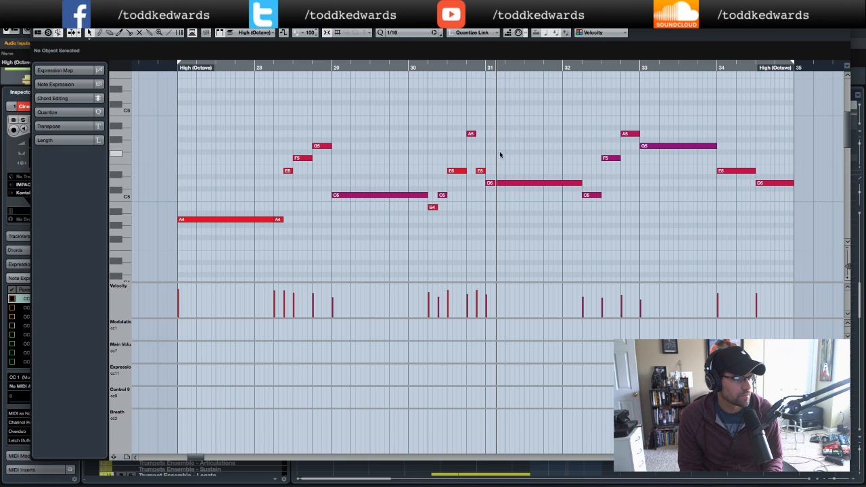
click(470, 133)
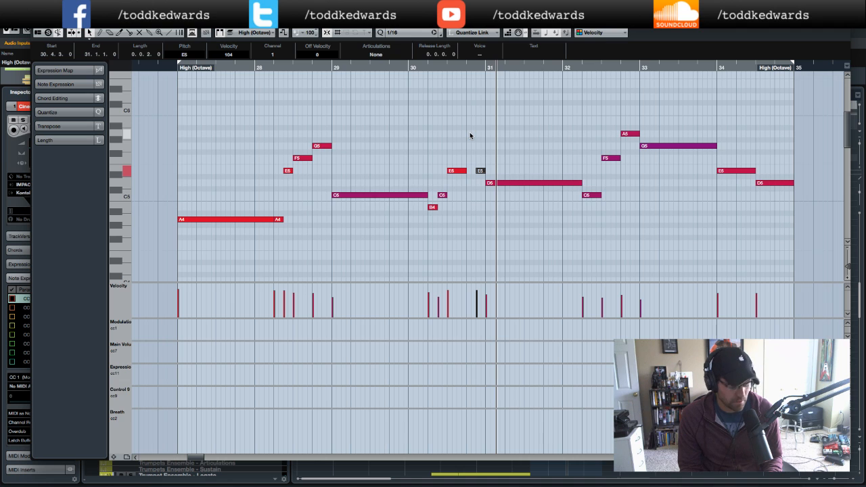
click(471, 134)
click(471, 133)
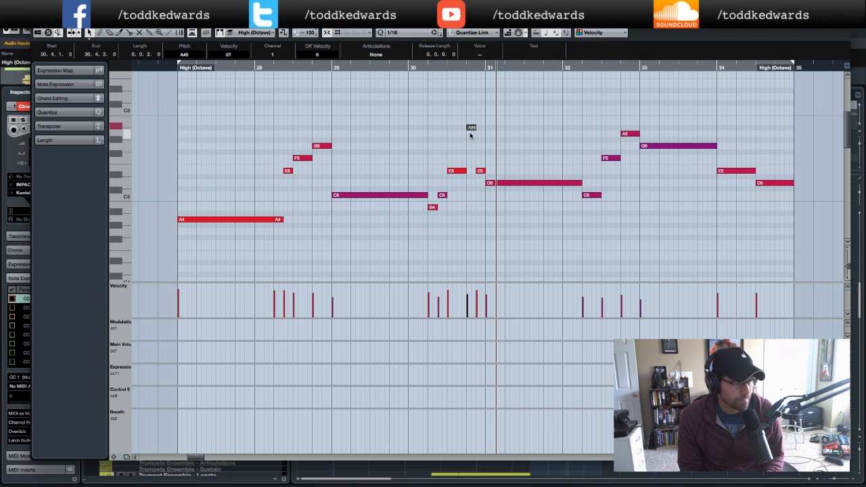
scroll(470, 132, left, 2)
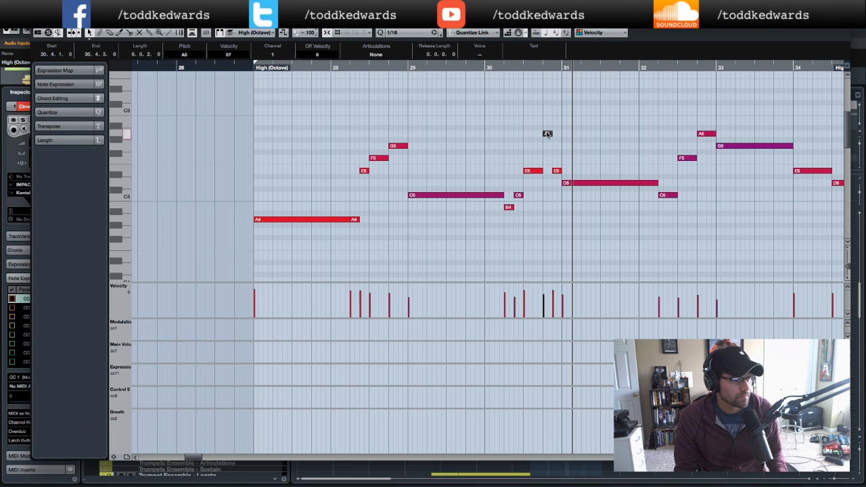
key(Delete)
mouse_move(550, 133)
mouse_down()
mouse_move(637, 135)
mouse_move(555, 135)
mouse_up()
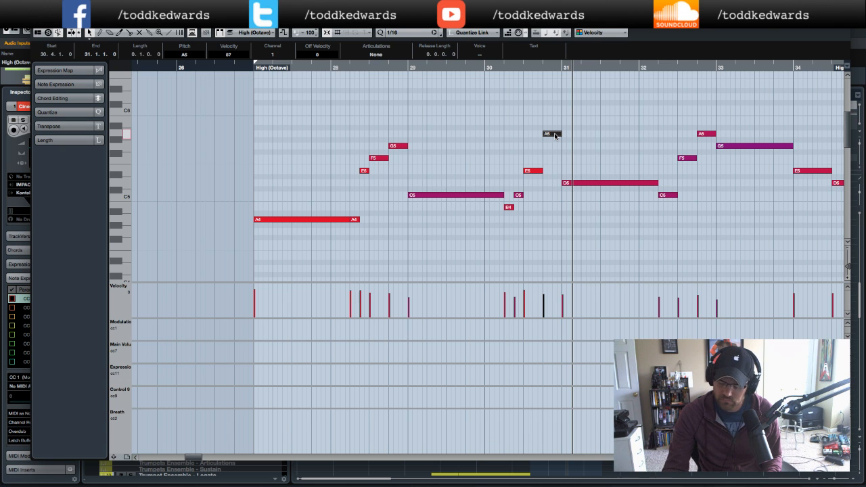
- Review the edited High (Octave) melody around bars 28–34 and close the Key Editor
scroll(555, 136, down, 5)
scroll(556, 135, right, 5)
scroll(547, 144, left, 5)
scroll(541, 153, up, 6)
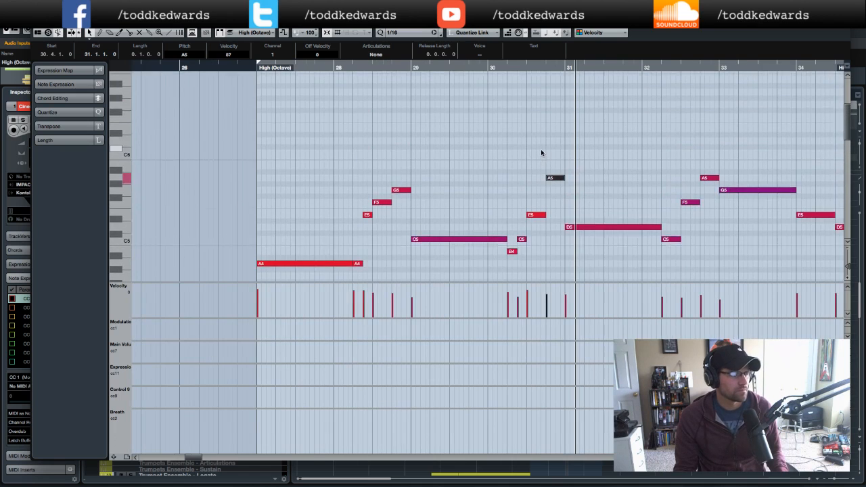
scroll(541, 150, down, 1)
scroll(541, 149, left, 1)
scroll(540, 150, right, 4)
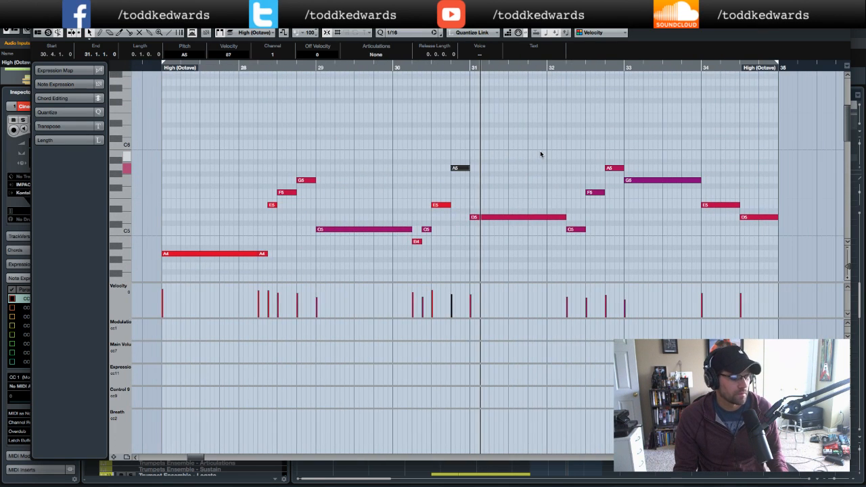
scroll(540, 151, down, 1)
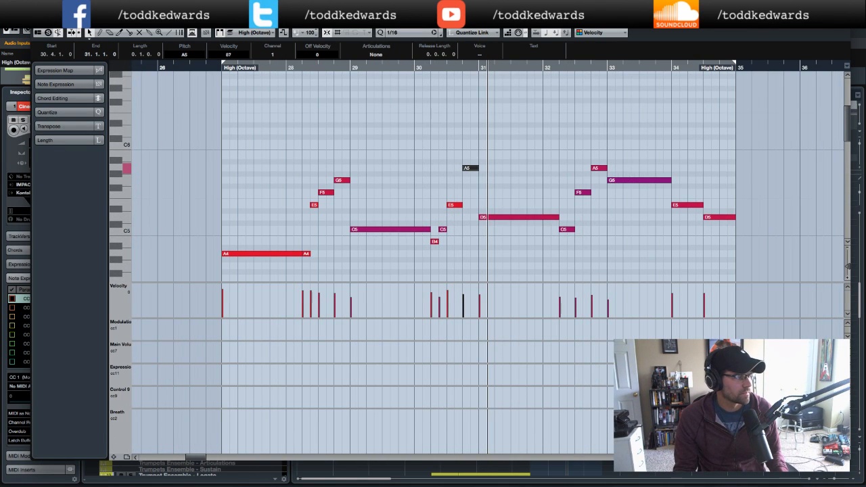
click(37, 23)
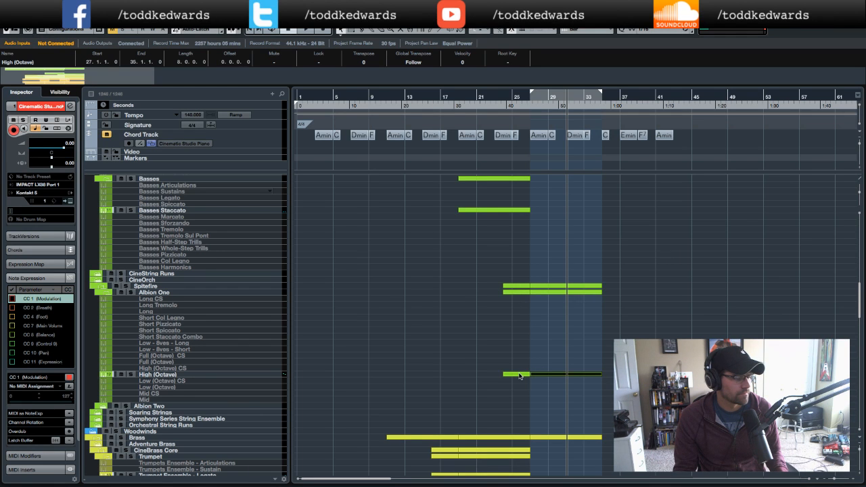
- Open the trumpet ensemble part spanning bars 19–27 in the Key Editor to compare its melody, then close it
scroll(520, 377, down, 6)
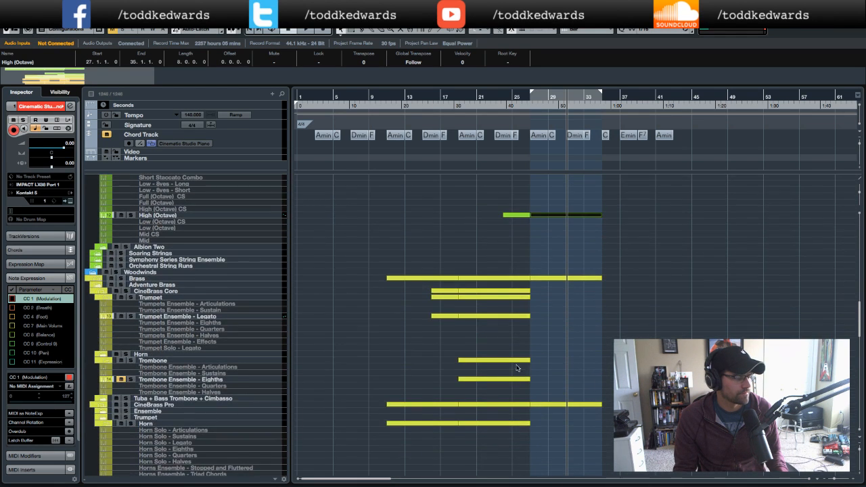
click(505, 318)
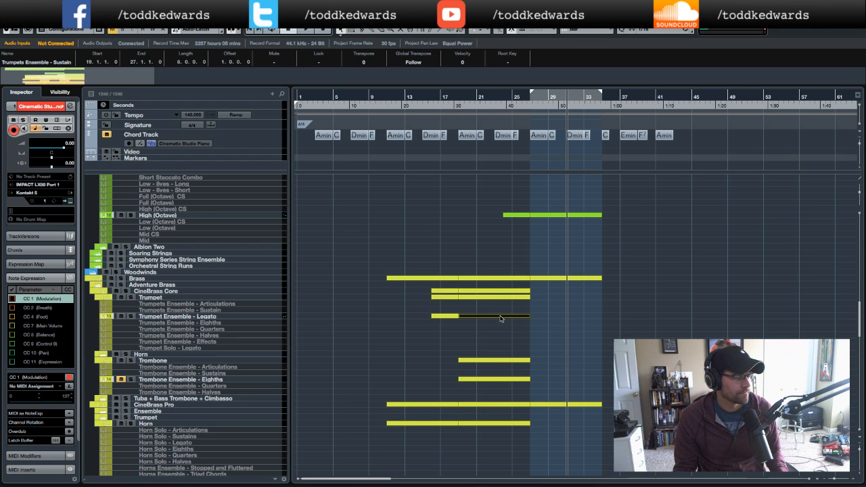
double_click(501, 317)
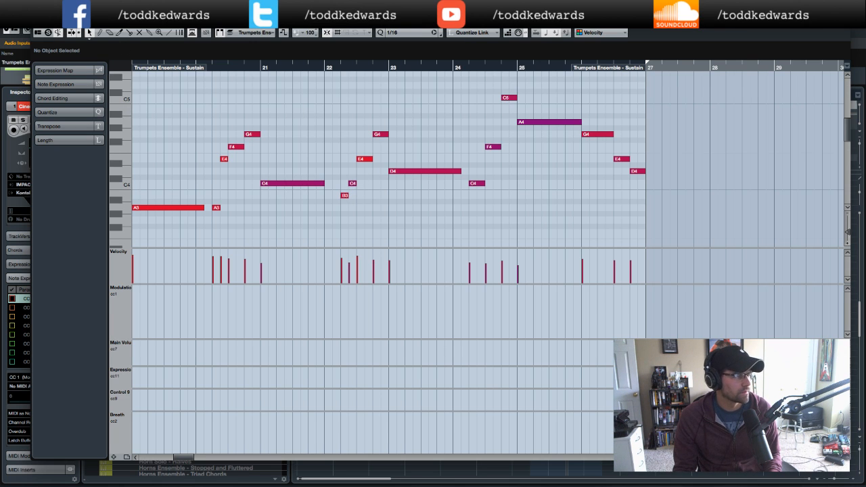
click(36, 23)
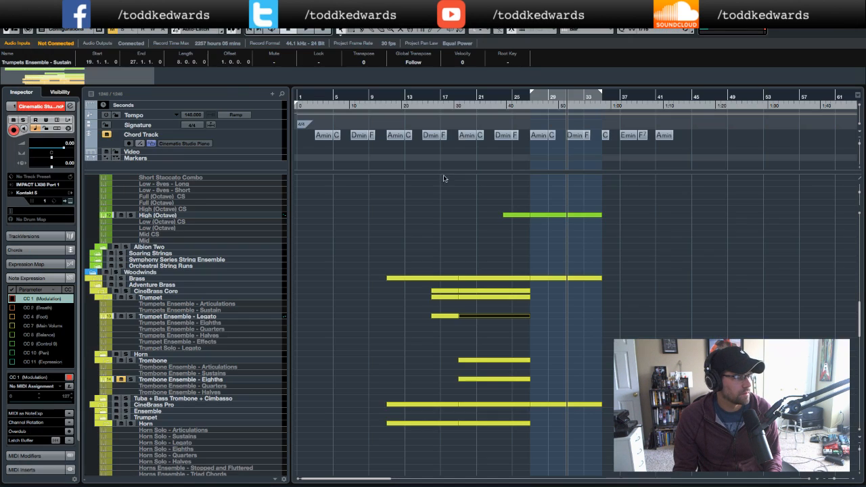
- Reopen the High (Octave) part, lower the note at the end of bar 30 to G5 and play back from bar 29
click(580, 217)
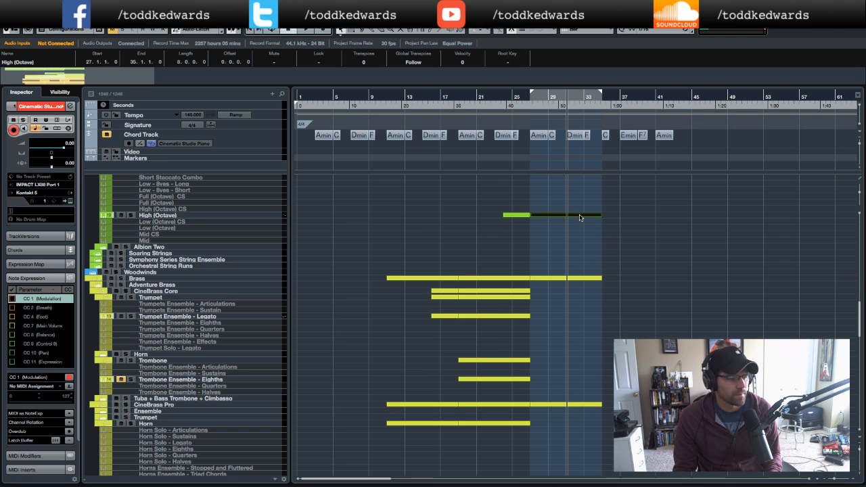
double_click(578, 216)
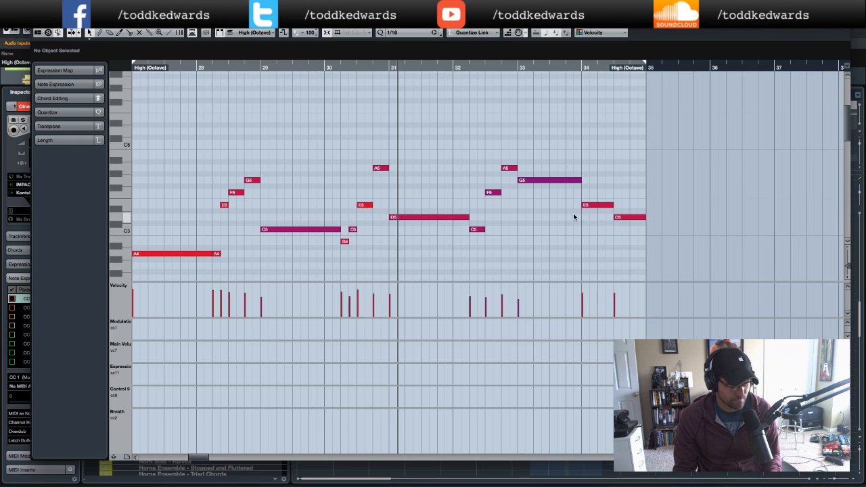
scroll(436, 190, left, 2)
scroll(437, 190, down, 1)
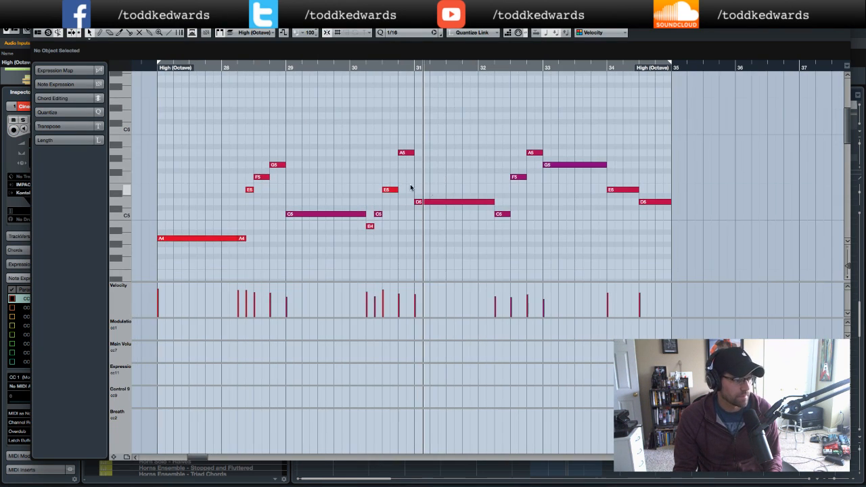
click(403, 153)
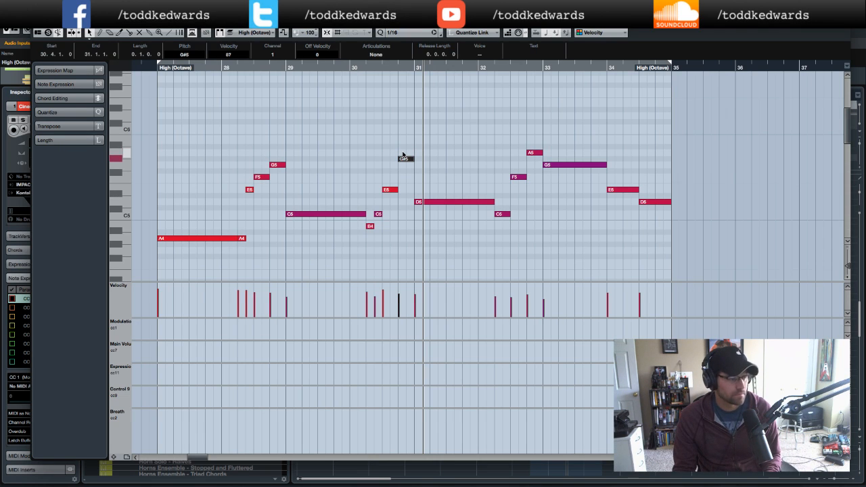
click(283, 70)
key(space)
key(Down)
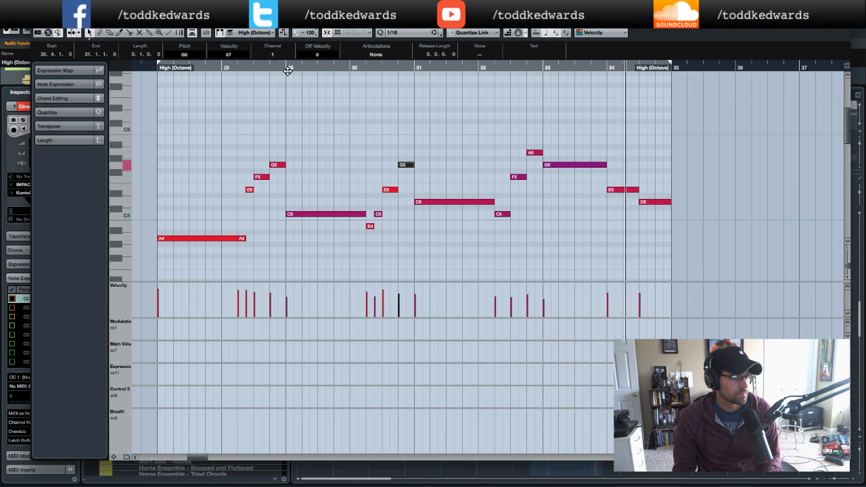
- Replay the part from bar 31 and close the Key Editor
click(567, 245)
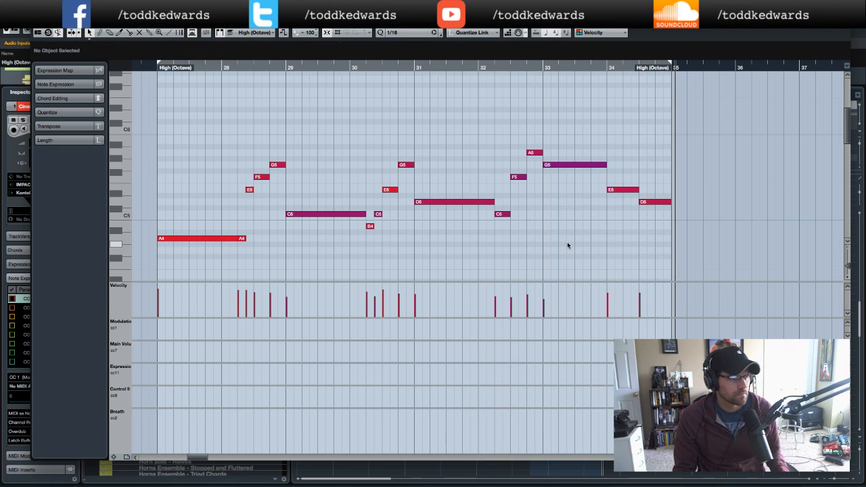
click(413, 67)
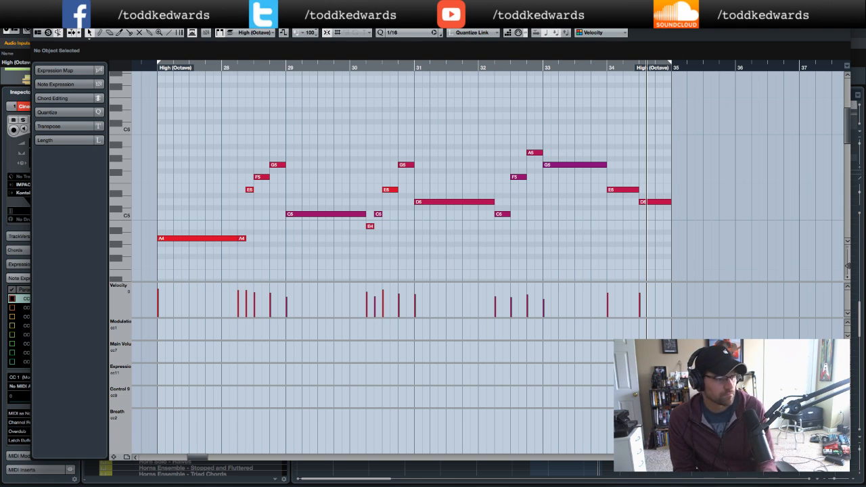
key(Return)
scroll(398, 206, up, 15)
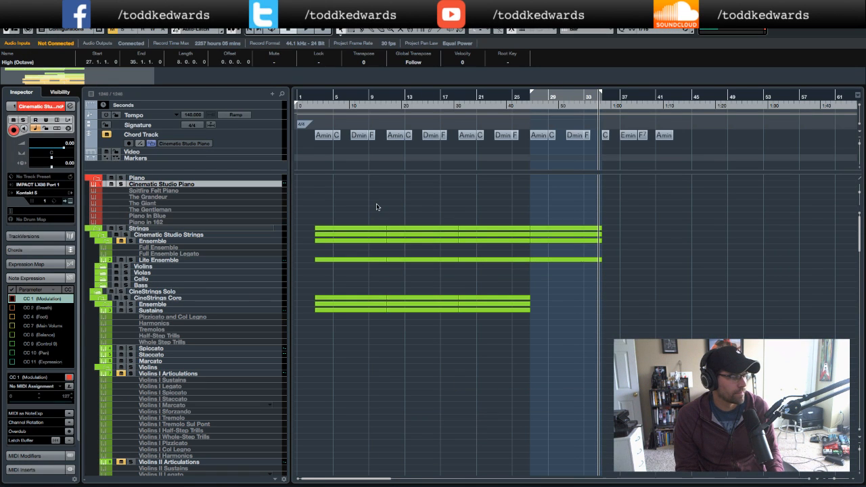
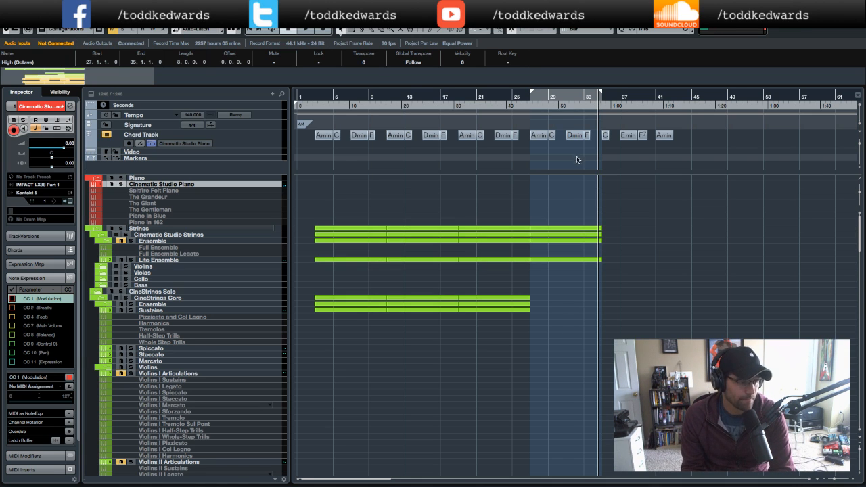
- Open the chord event at bar 33 on the Chord Track in the chord editor, then close it
click(587, 136)
double_click(588, 136)
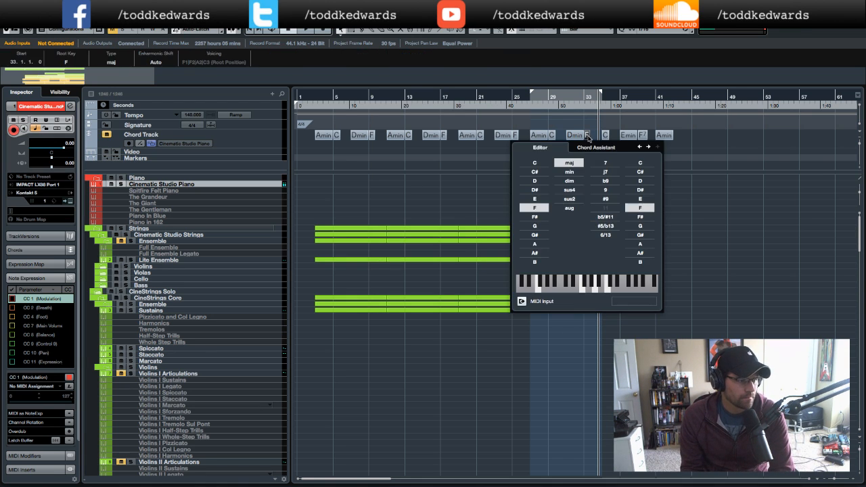
key(Escape)
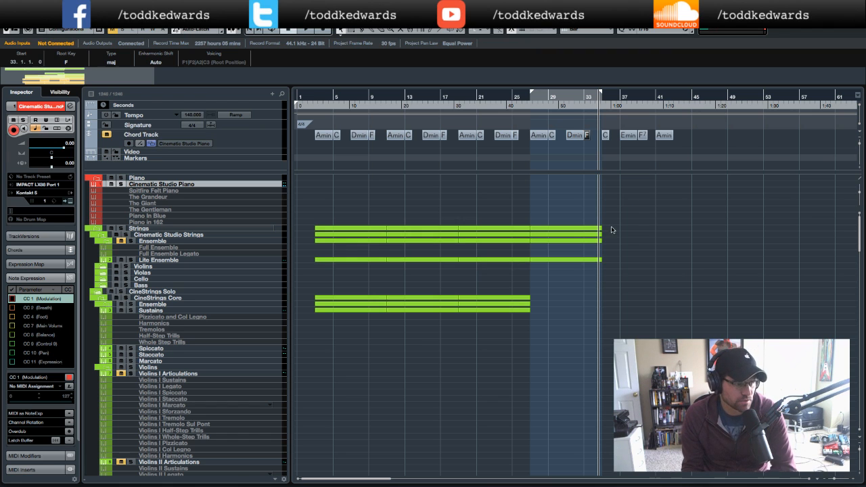
- Open the Lite Ensemble part spanning bars 27–35 in the Key Editor to review its notes, then close it
double_click(585, 262)
click(553, 209)
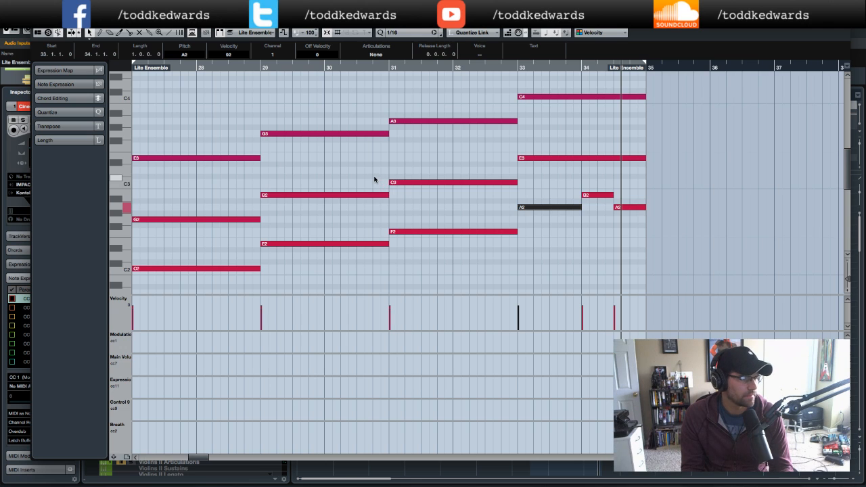
click(37, 24)
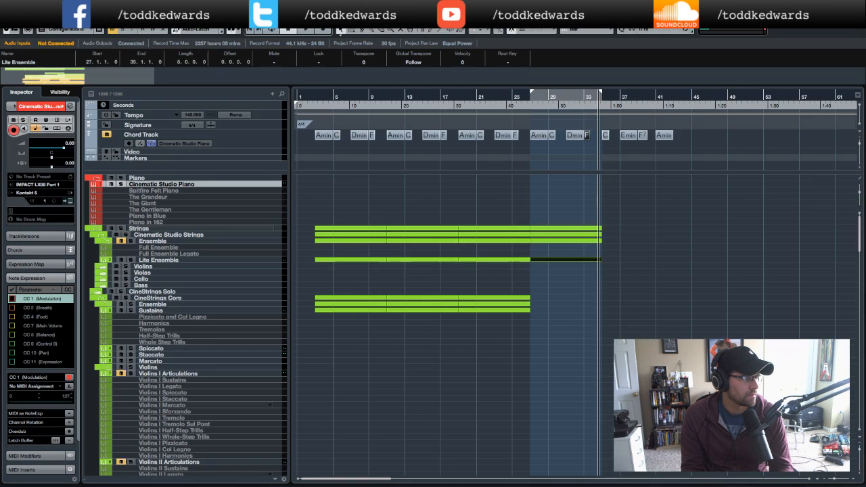
double_click(588, 259)
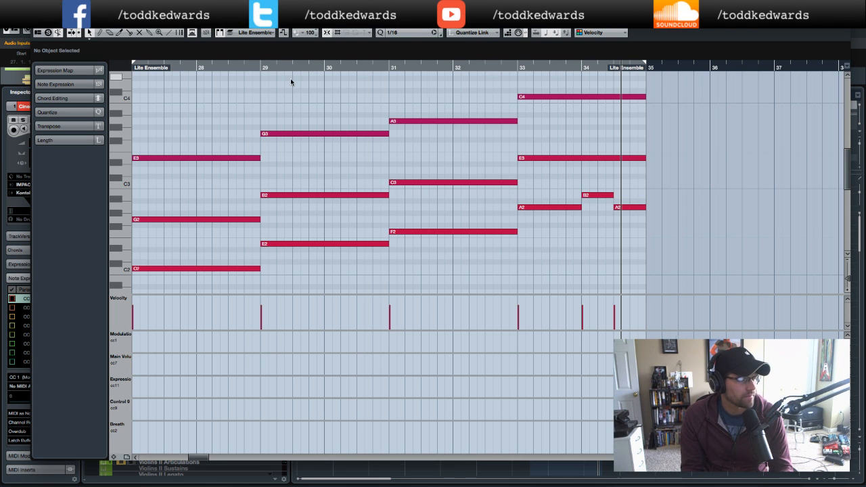
scroll(291, 77, left, 3)
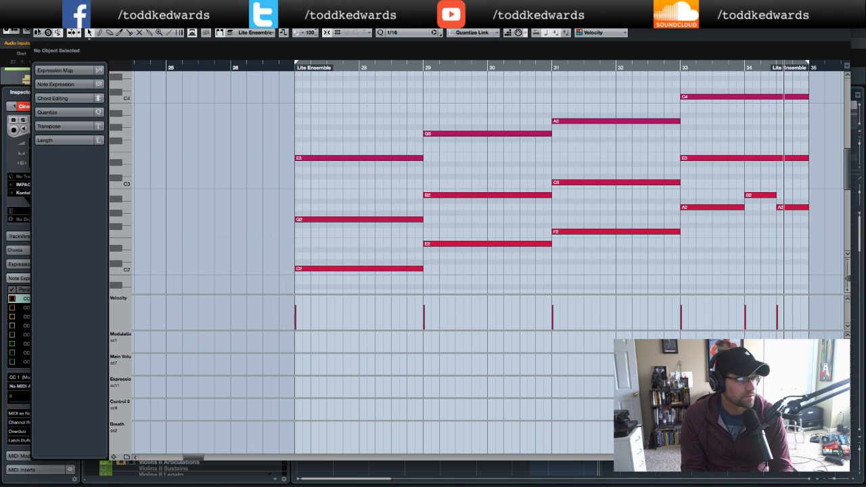
click(36, 24)
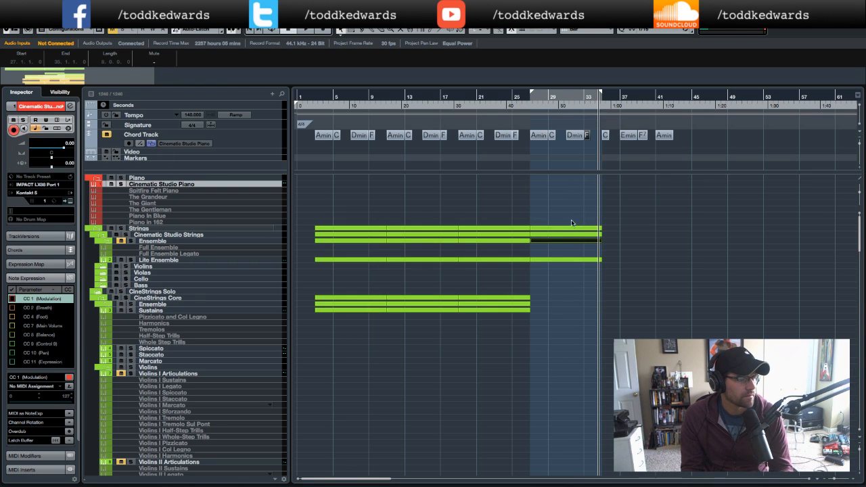
- Open the Ensemble strings part for bars 27–35 in the Key Editor, browse its notes and close it
double_click(548, 242)
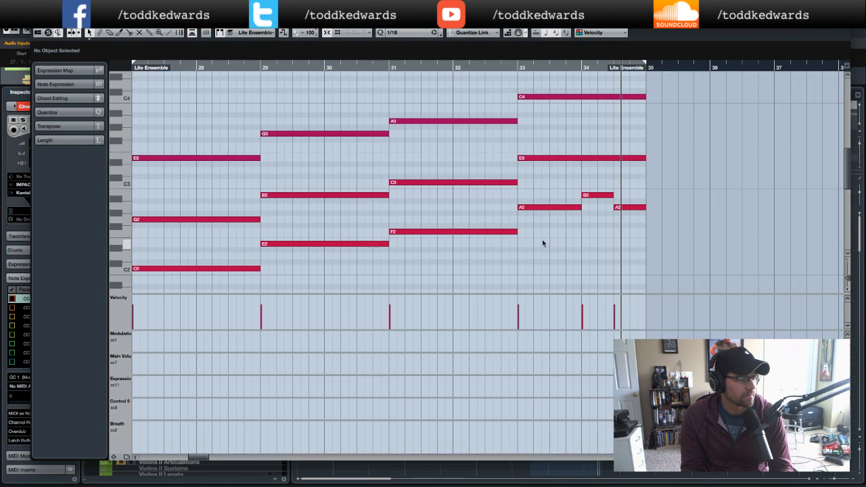
scroll(331, 216, left, 3)
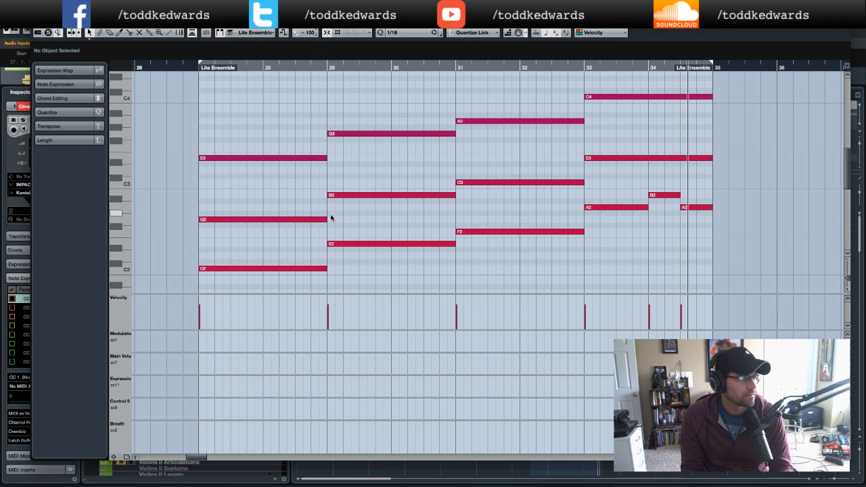
scroll(332, 219, up, 2)
scroll(333, 217, down, 2)
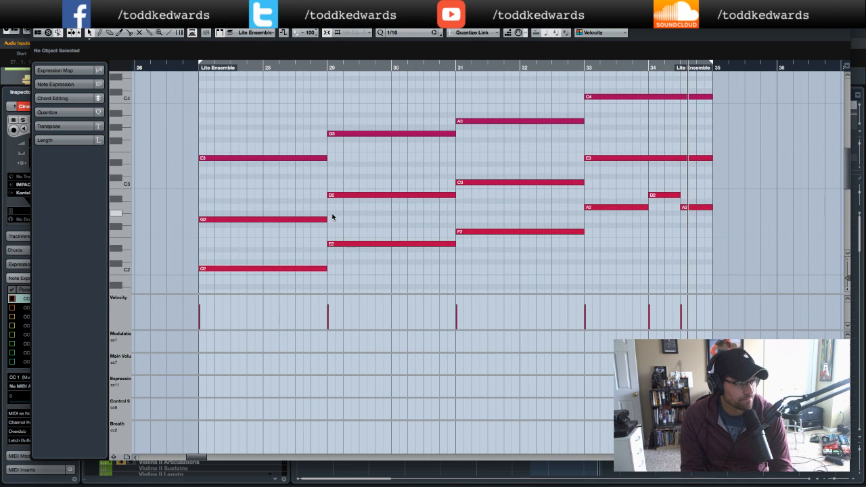
click(37, 23)
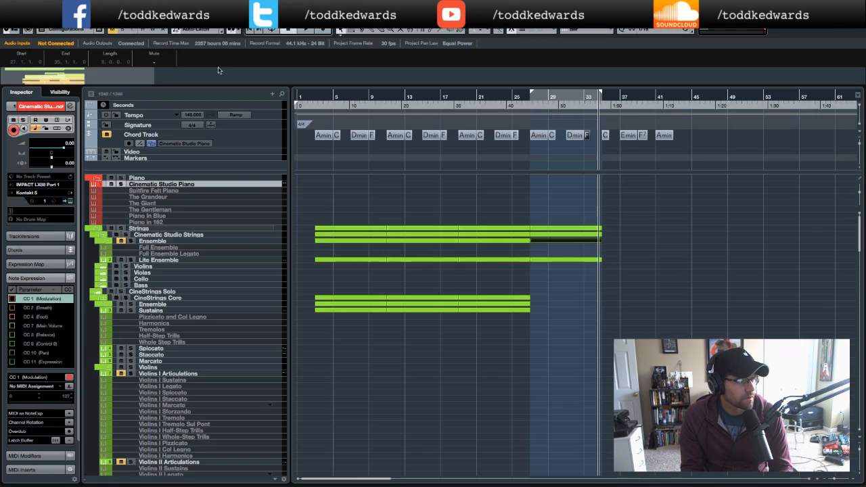
- Open the Ensemble strings part for bars 19–27 in the Key Editor, close it and start playback
double_click(523, 107)
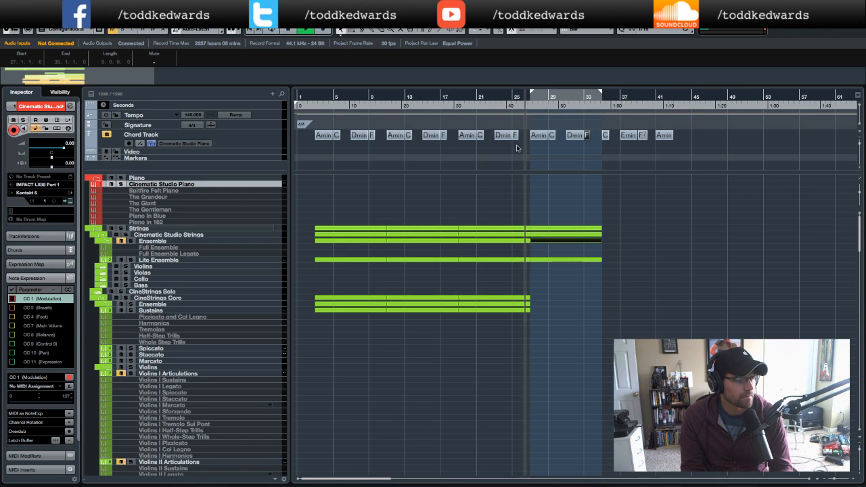
double_click(479, 244)
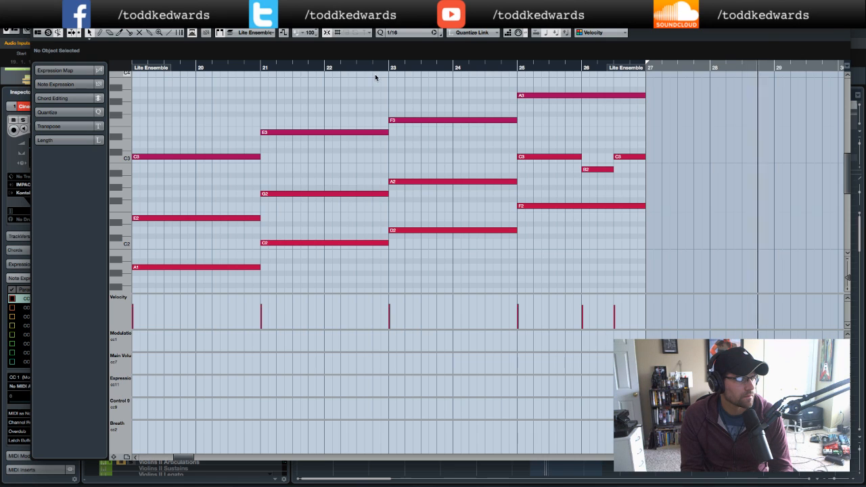
key(Return)
key(space)
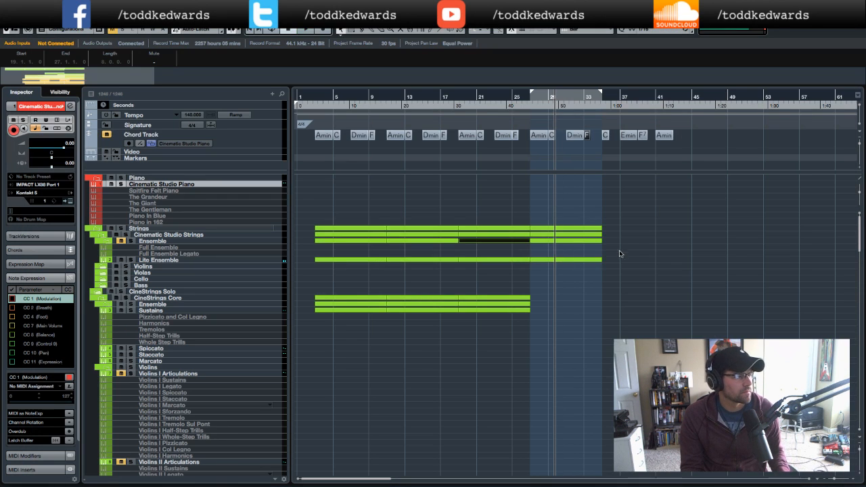
- Reopen the Ensemble part from bar 19 in the Key Editor to compare its melody with bars 27–32, then close it
click(539, 242)
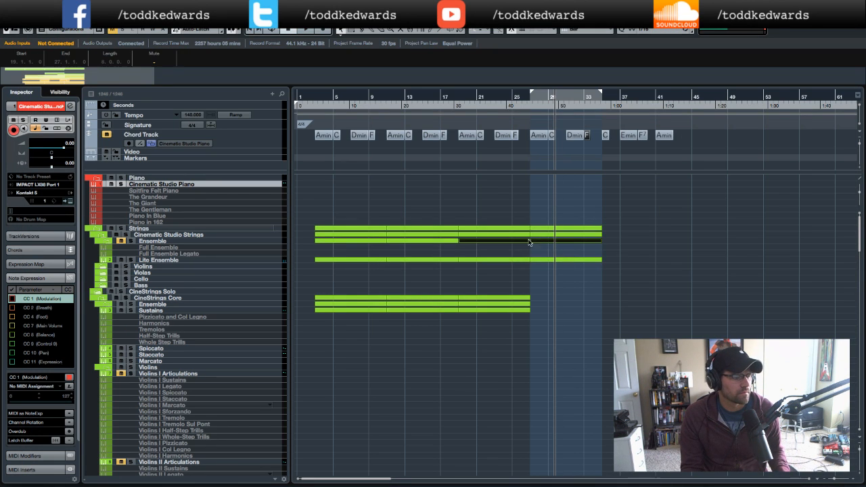
double_click(535, 242)
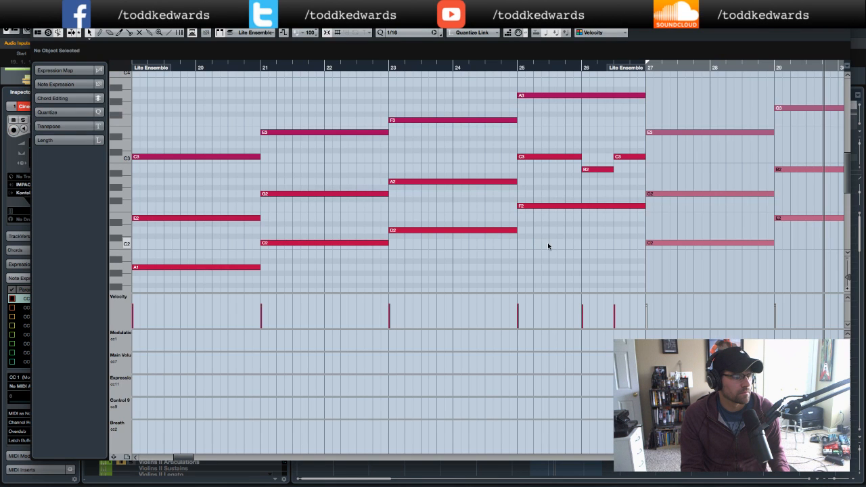
scroll(569, 243, right, 5)
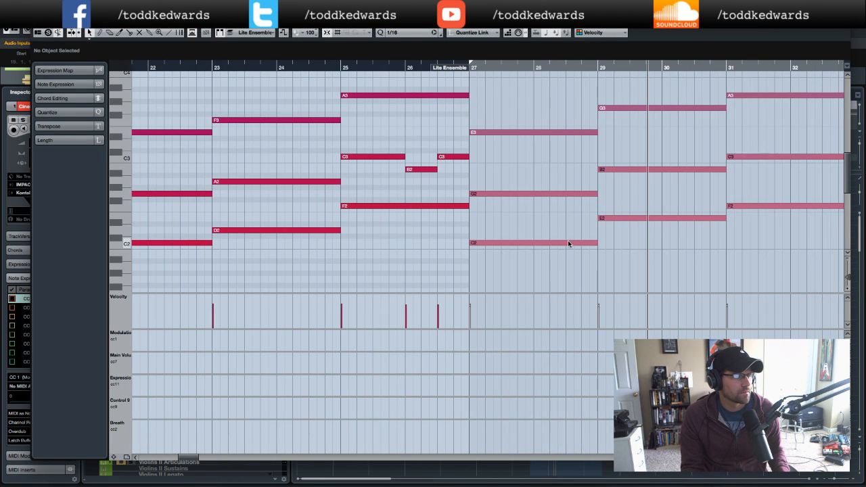
scroll(568, 244, right, 1)
scroll(569, 243, up, 3)
click(37, 24)
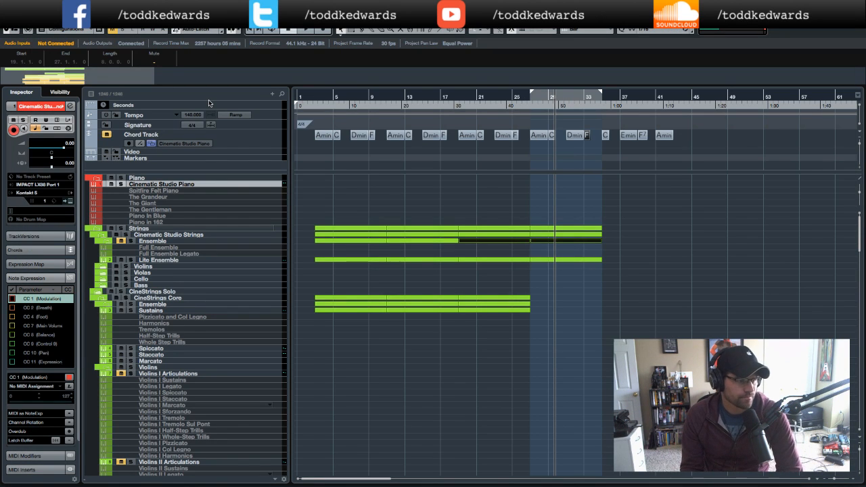
- Open the Lite Ensemble part for bars 27–35 in the Key Editor once more and close it
click(568, 201)
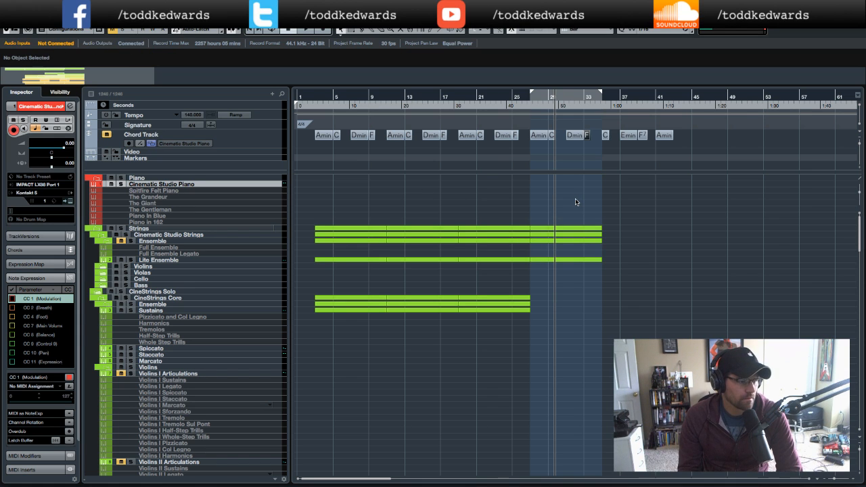
double_click(567, 260)
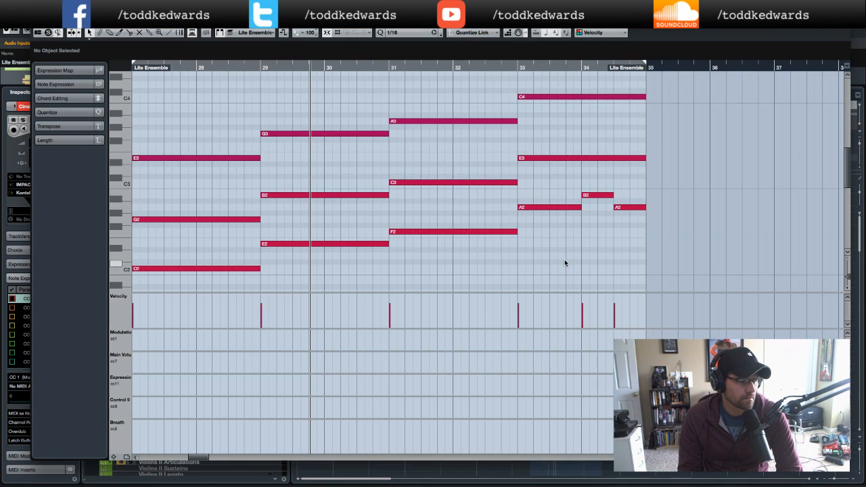
click(37, 24)
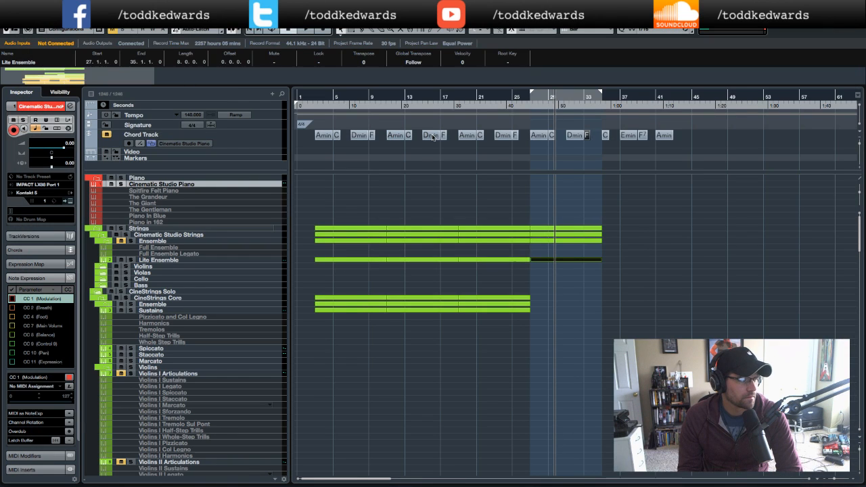
- Delete the chord events in bars 29–34 on the Chord Track
click(563, 150)
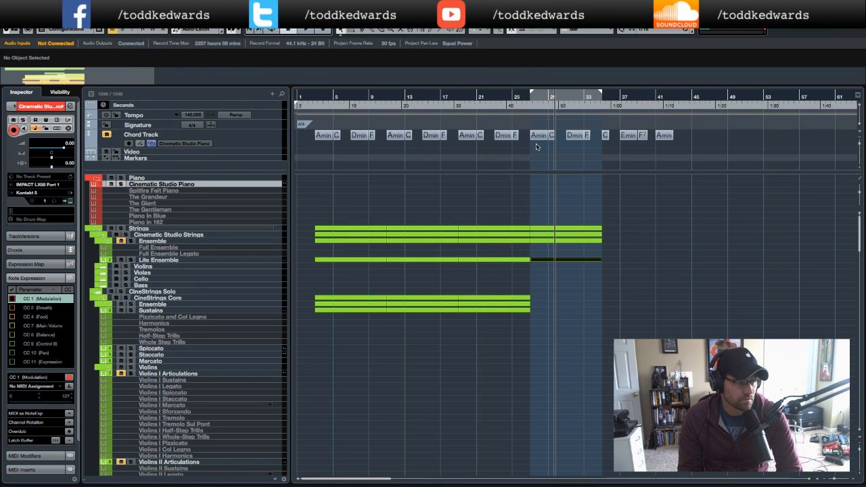
drag(536, 147, 676, 132)
key(Delete)
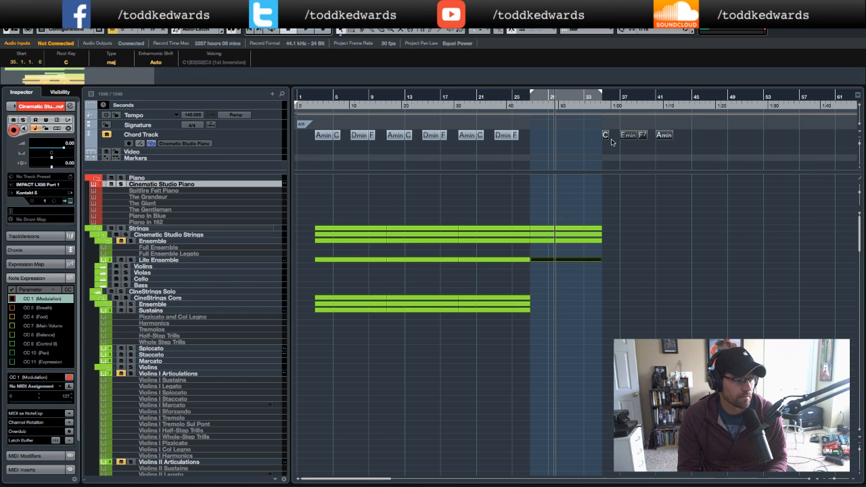
- Move the remaining C, Emin, F/ and Amin chords back to start at bar 27 and play from bar 21
drag(606, 137, 535, 140)
click(475, 97)
key(space)
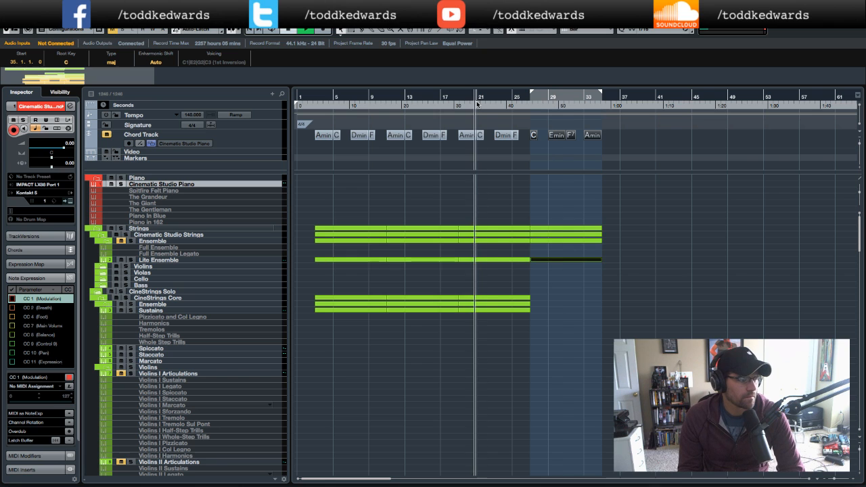
- Mute the Lite Ensemble track and toggle playback
scroll(571, 257, down, 5)
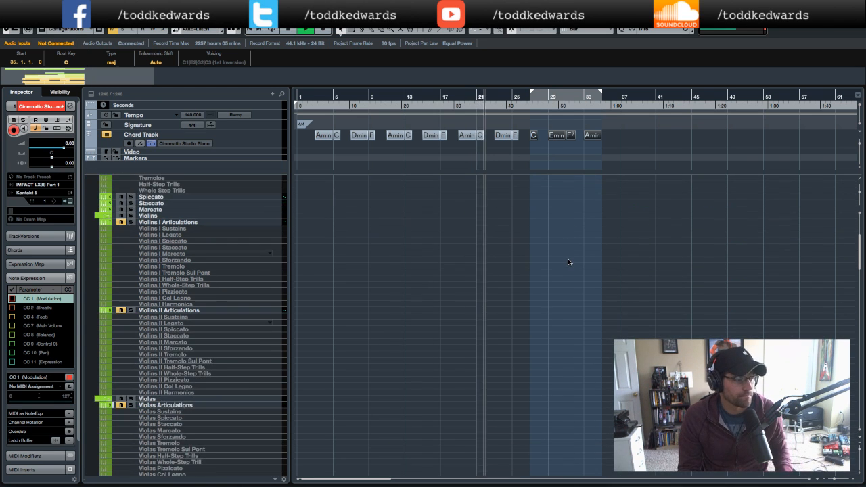
scroll(570, 263, up, 5)
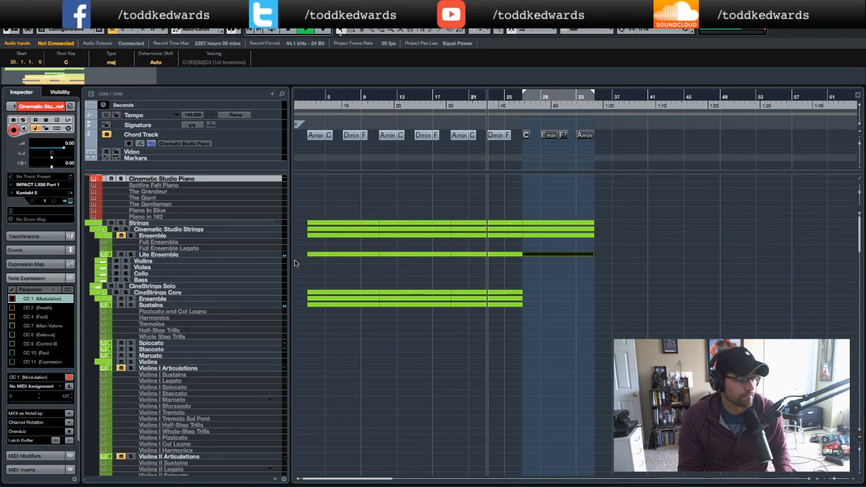
click(131, 255)
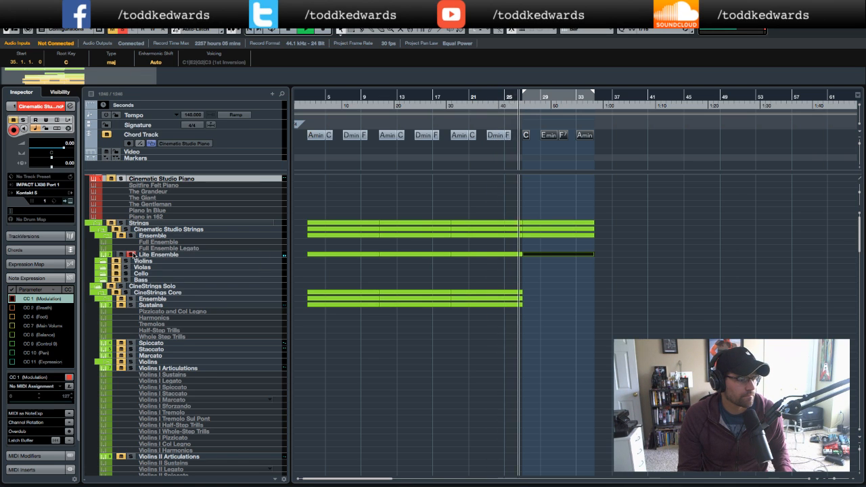
key(space)
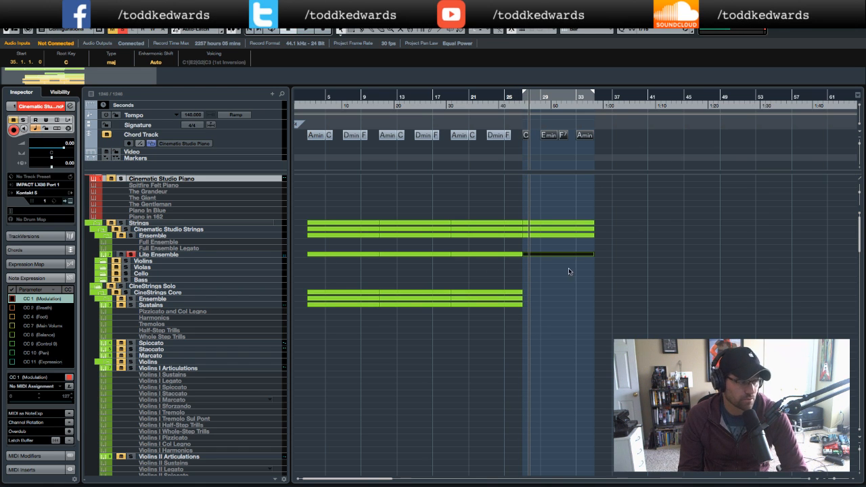
- Delete the High (Octave) part spanning bars 27–35
scroll(570, 274, down, 10)
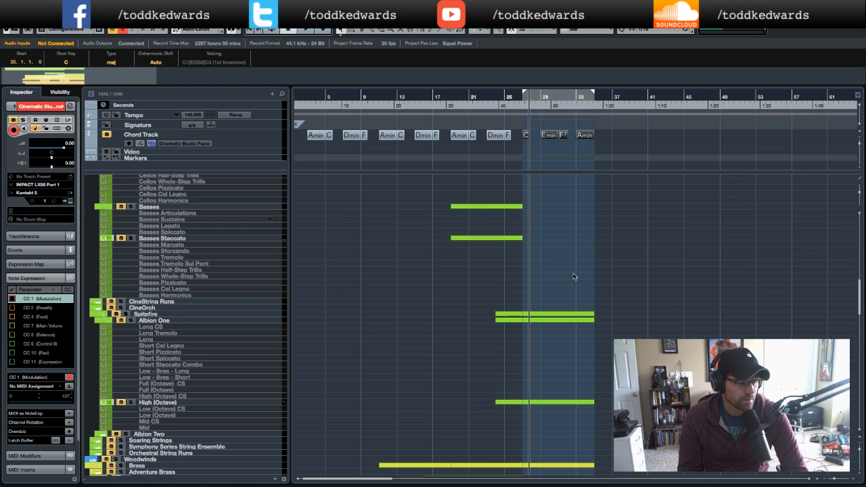
scroll(572, 274, down, 3)
click(567, 357)
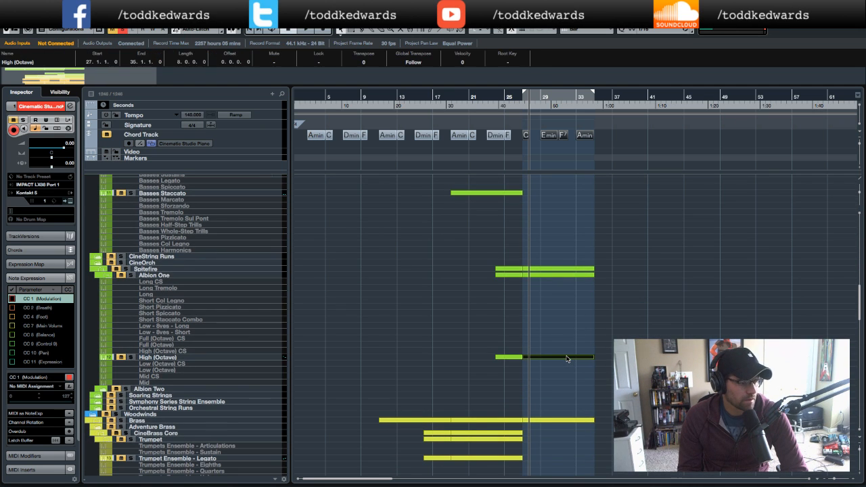
key(Delete)
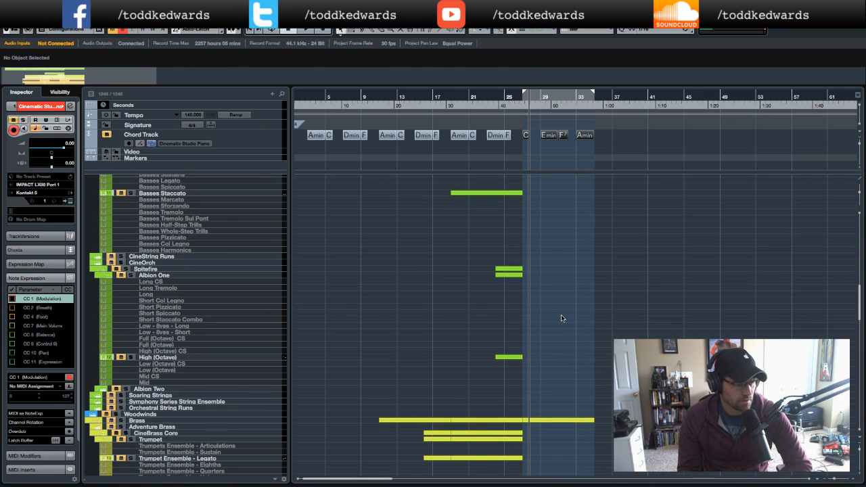
- Open the Tuba Solo - Eighths part in the Key Editor and transpose its bar 27–28 notes up to C2
scroll(561, 318, down, 10)
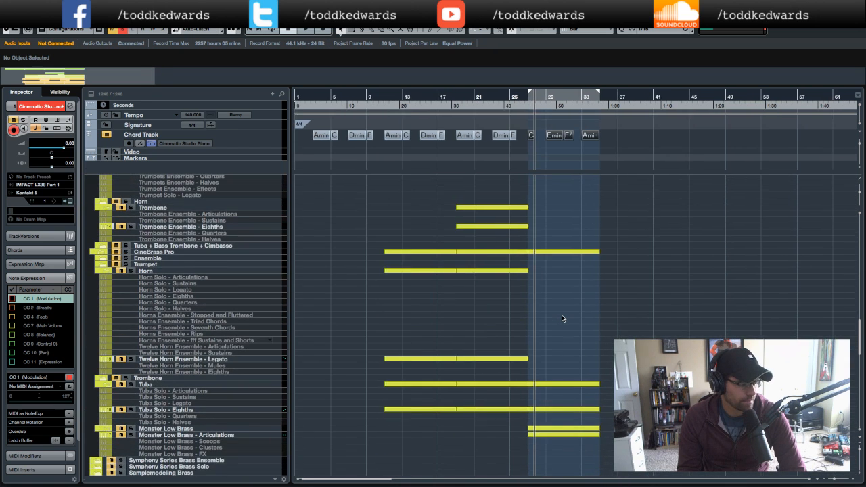
scroll(561, 318, down, 2)
scroll(564, 316, down, 3)
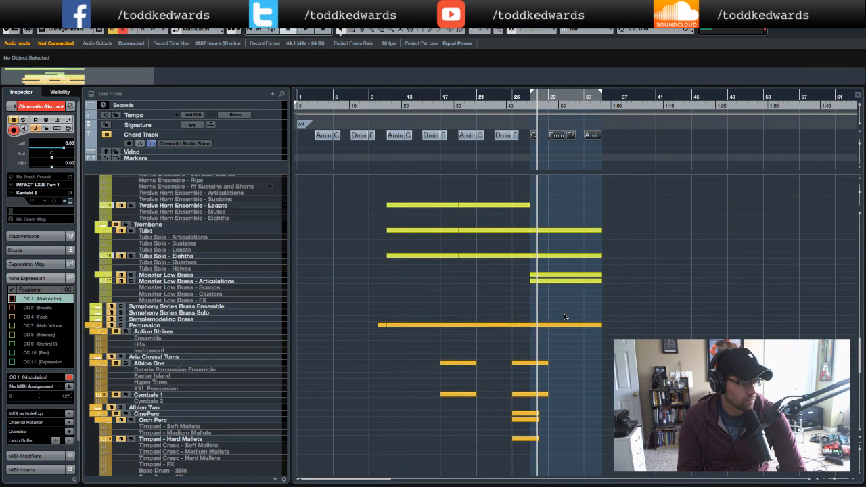
click(561, 256)
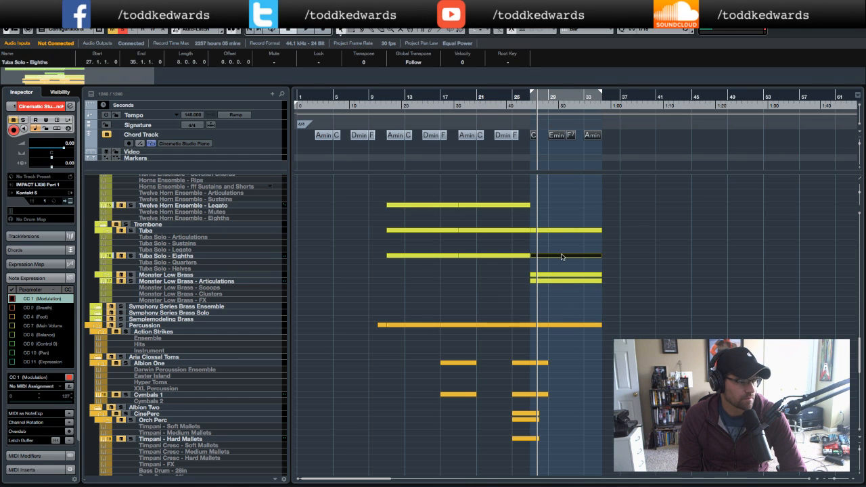
double_click(561, 255)
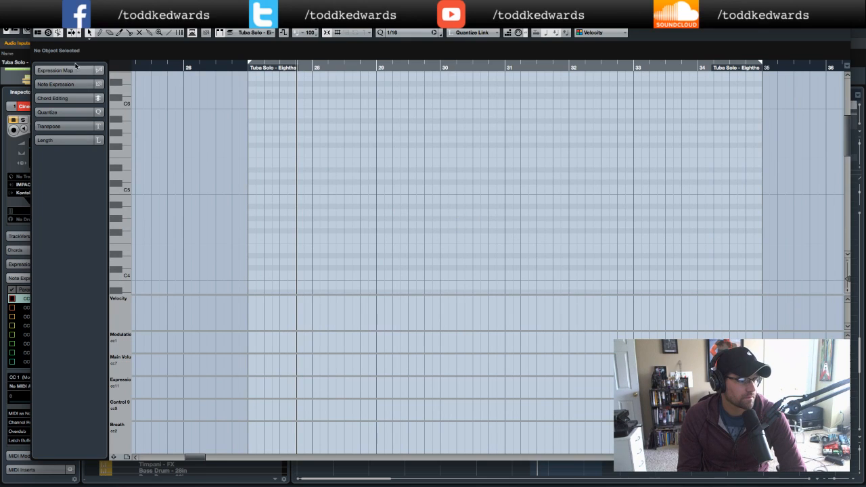
key(Return)
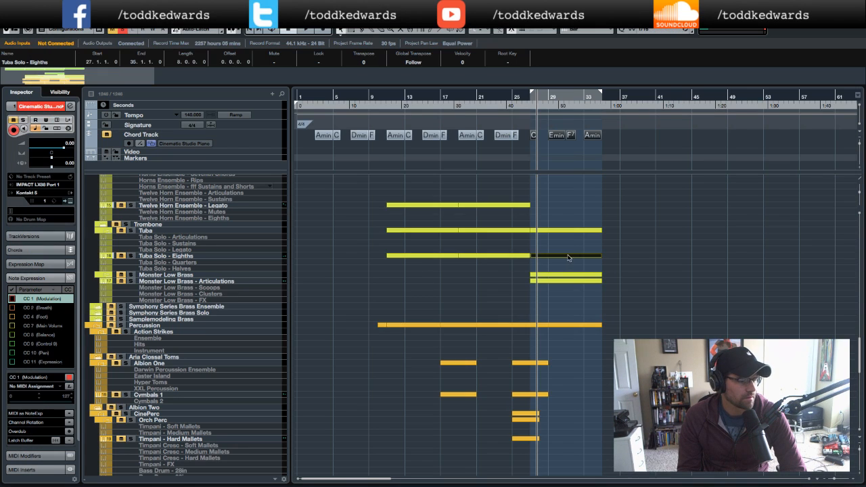
drag(567, 260, 568, 263)
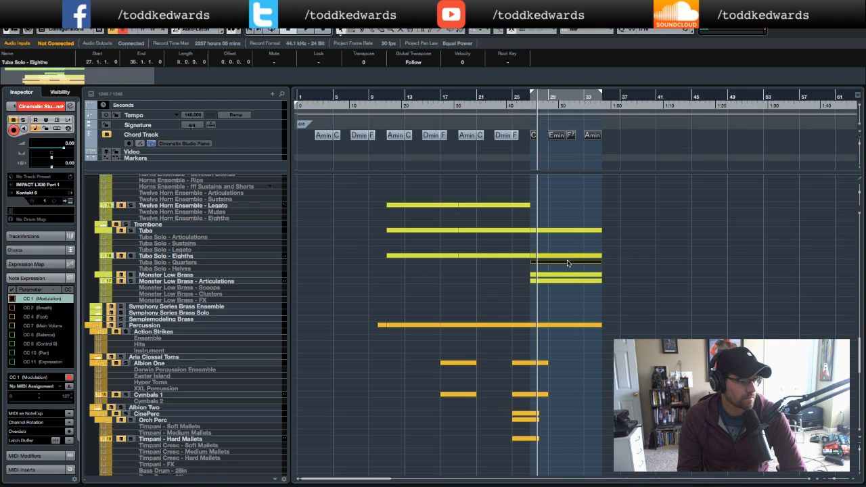
double_click(567, 255)
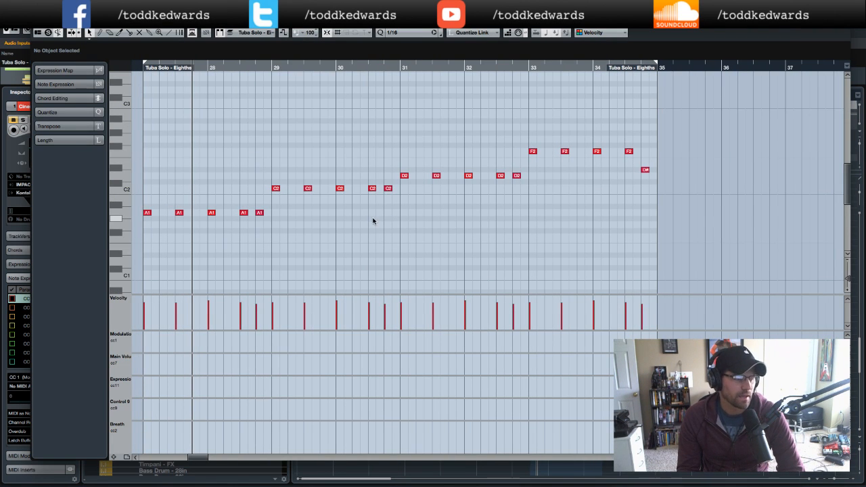
drag(263, 217, 138, 224)
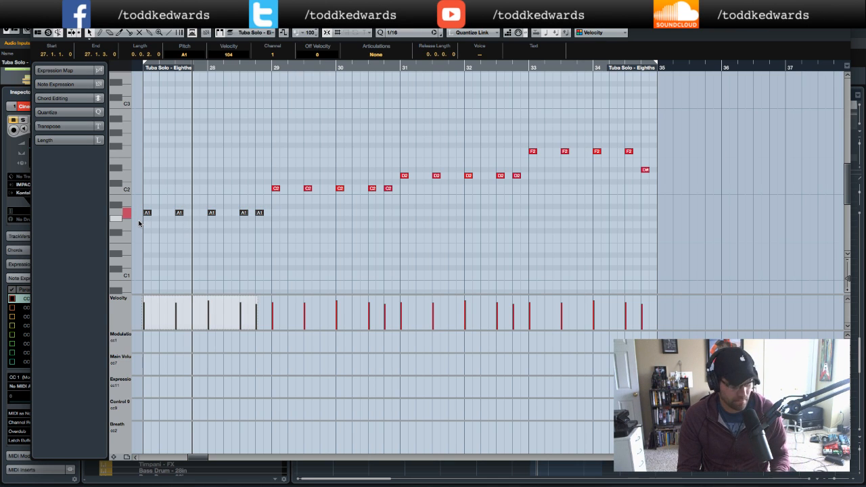
key(Up)
key(Up)
key(Up)
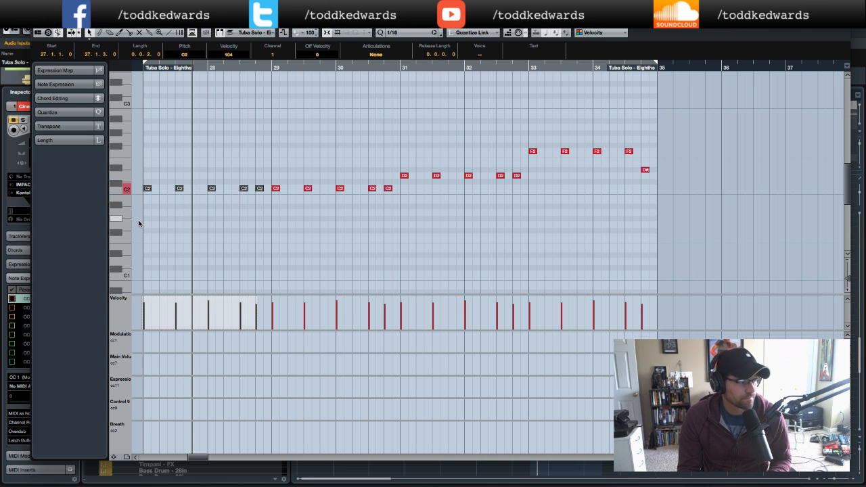
- Transpose the tuba's bar 29–30 notes up to E2
scroll(285, 173, down, 2)
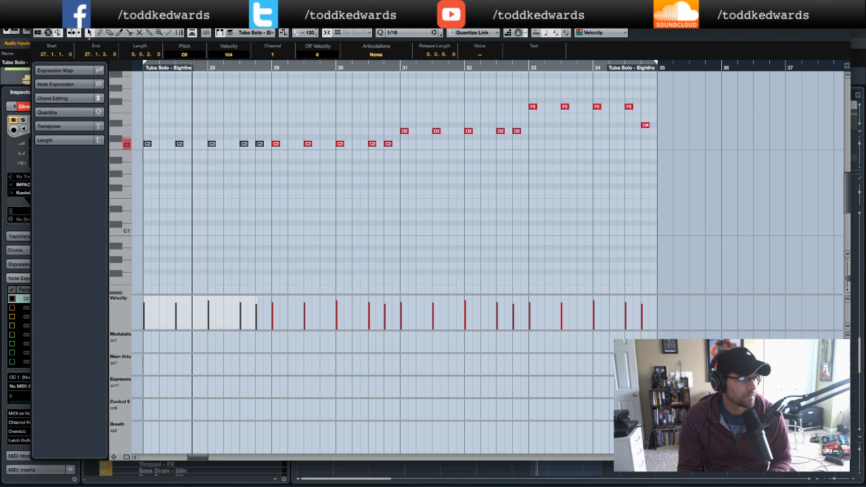
scroll(359, 193, up, 3)
drag(367, 23, 367, 56)
drag(276, 240, 396, 253)
key(Up)
key(Up)
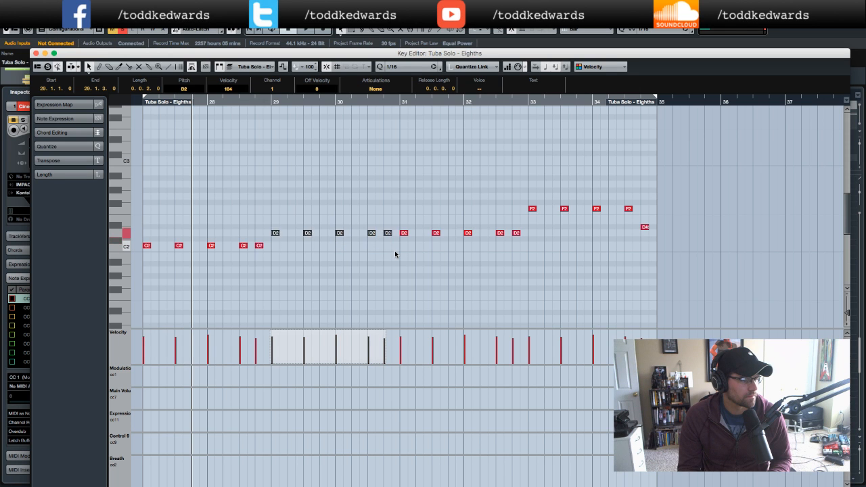
key(Up)
- Transpose the tuba's bar 31–32 notes up to F2
drag(400, 48, 402, 29)
drag(398, 197, 520, 218)
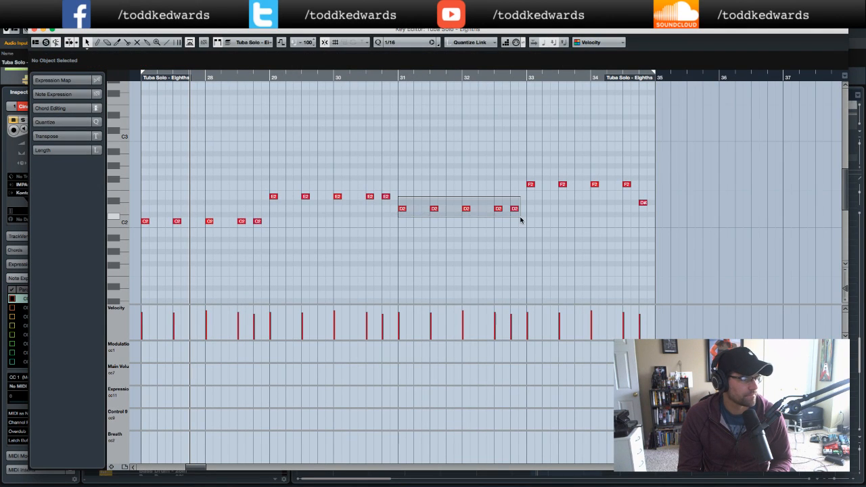
key(Up)
- Transpose the tuba's bar 33–34 notes up so they start on A2
drag(520, 31, 523, 53)
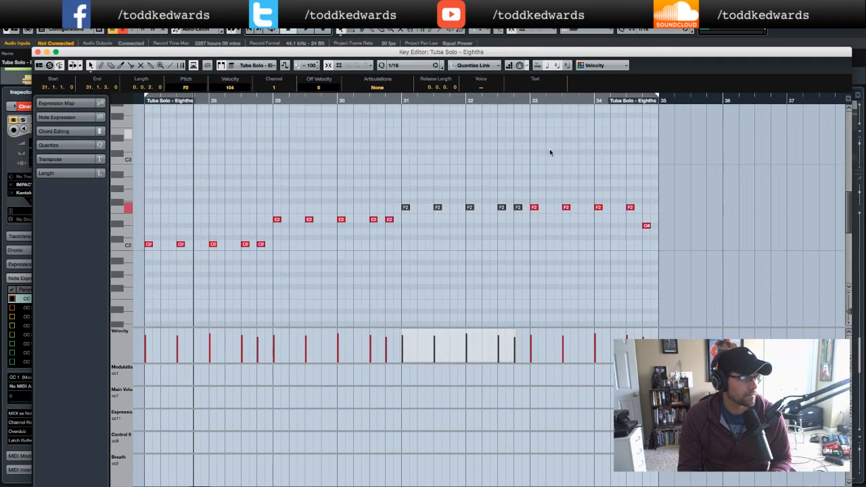
drag(533, 199, 651, 231)
key(Up)
key(Up)
key(Up)
key(Up)
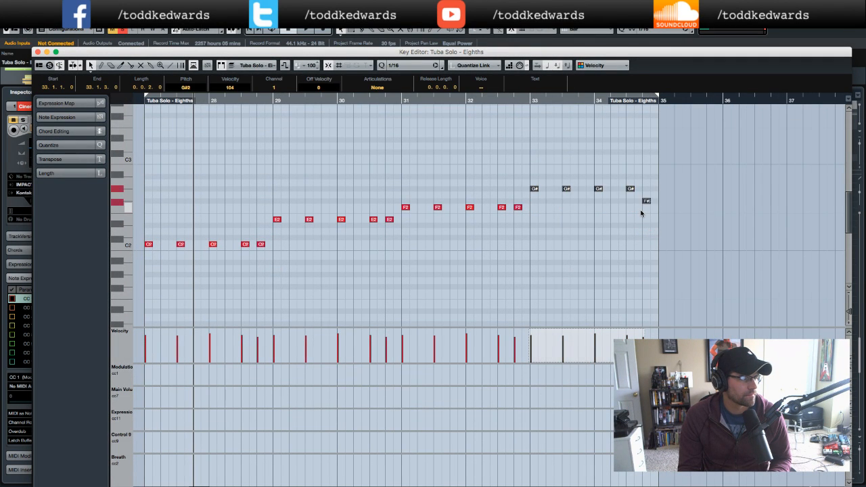
scroll(567, 188, left, 5)
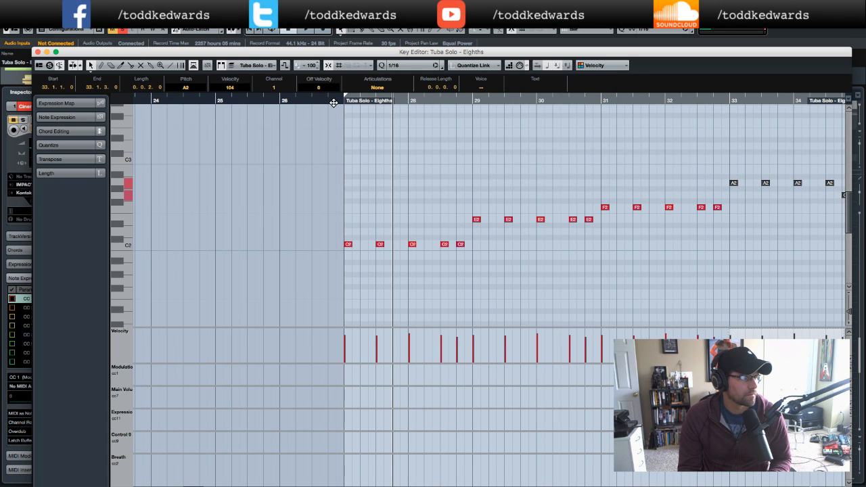
- Play back the tuba part from bar 26 and close the Key Editor
click(334, 104)
key(space)
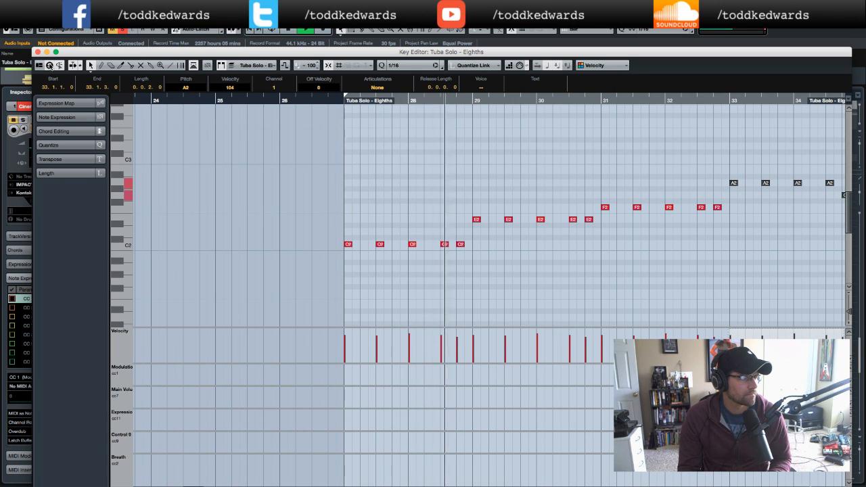
click(38, 52)
key(space)
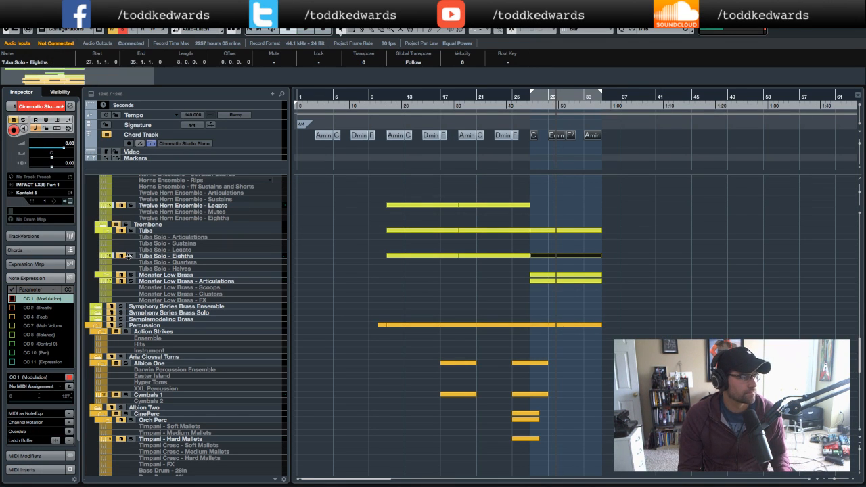
- Open the Monster Low Brass - Articulations part and transpose its bar 27–28 notes up to C2
click(522, 113)
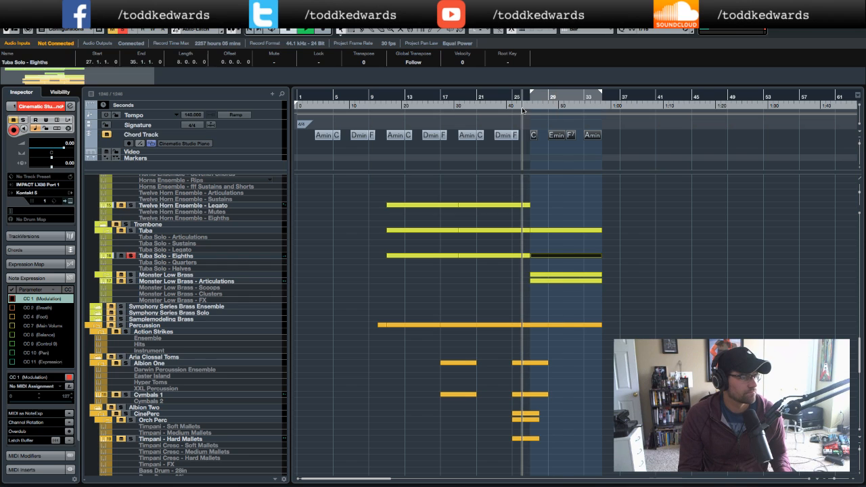
key(space)
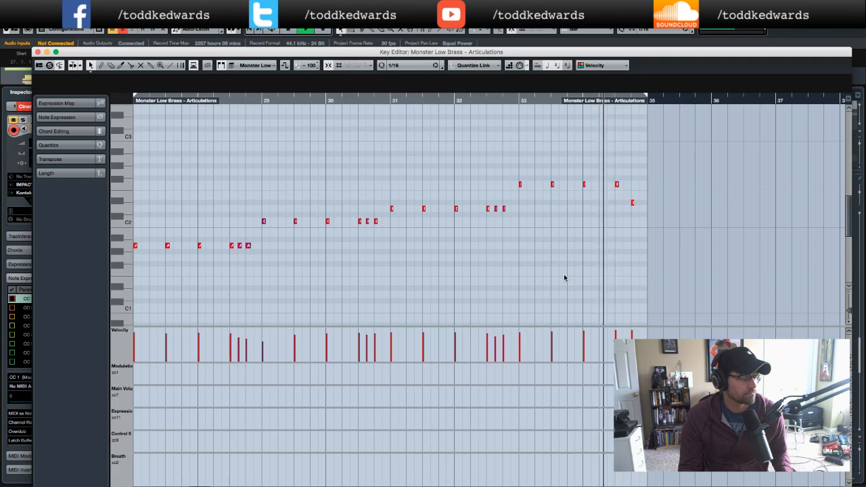
double_click(564, 274)
key(space)
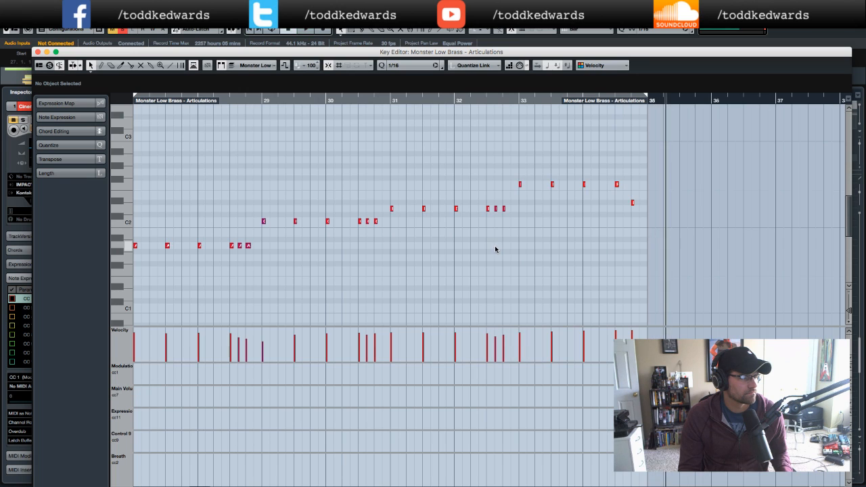
scroll(497, 249, left, 3)
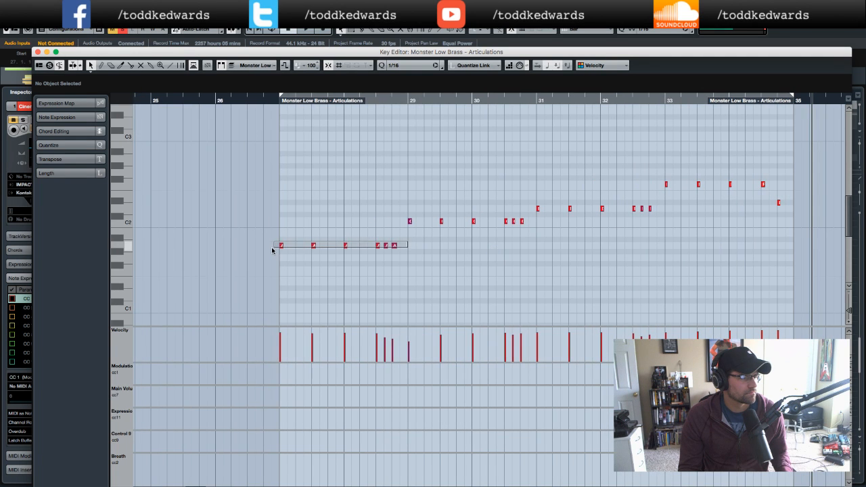
drag(274, 250, 270, 247)
key(Up)
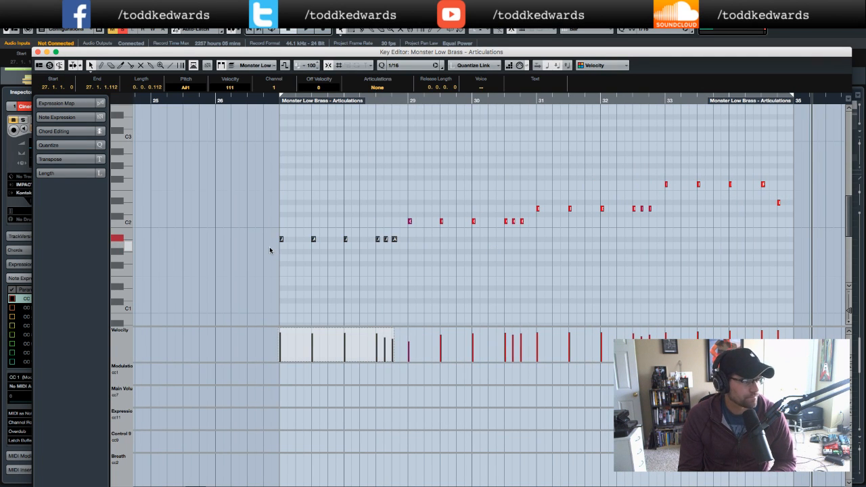
- Transpose the Monster Low Brass bar 29–30 notes up to E2
click(416, 214)
drag(411, 211, 529, 250)
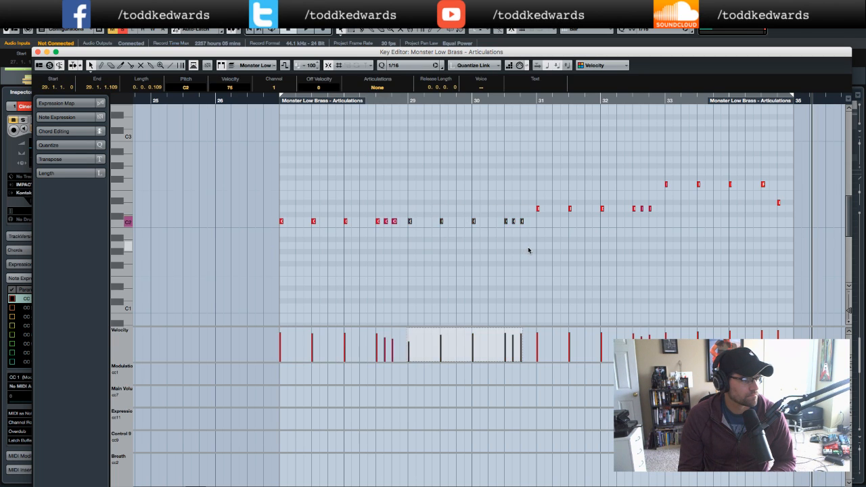
drag(463, 54, 463, 84)
key(Up)
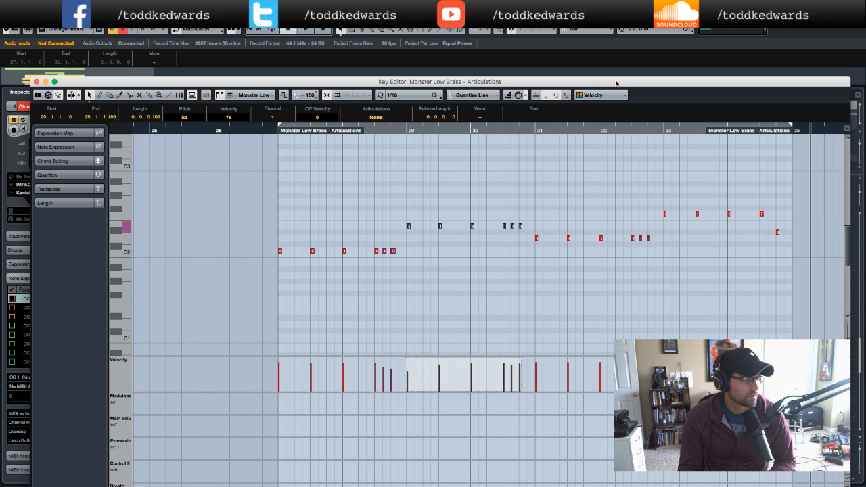
- Transpose the Monster Low Brass bar 31–32 notes to F2 and its bar 33–34 notes up to A2
mouse_move(607, 85)
mouse_down()
mouse_move(606, 198)
mouse_move(604, 97)
mouse_up()
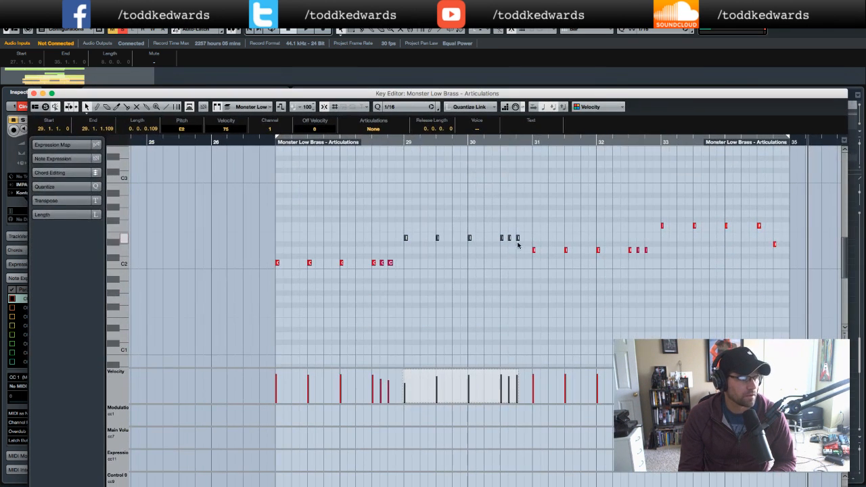
drag(525, 247, 661, 263)
key(Up)
key(Up)
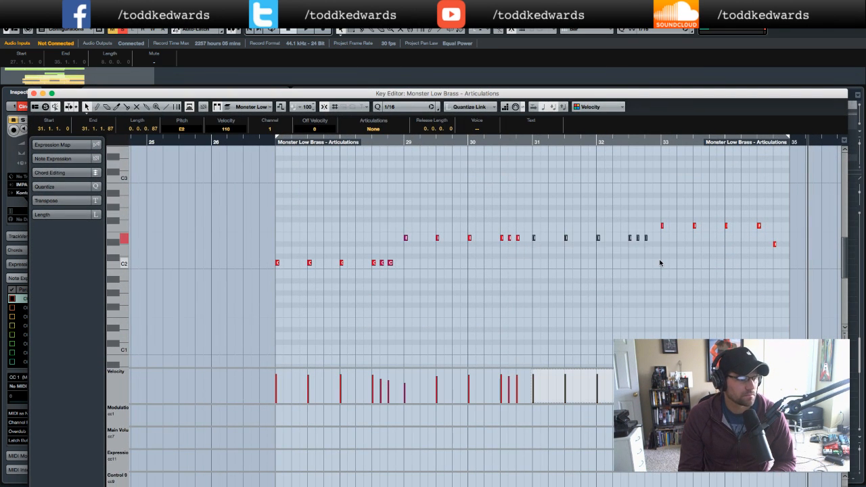
drag(658, 215, 815, 261)
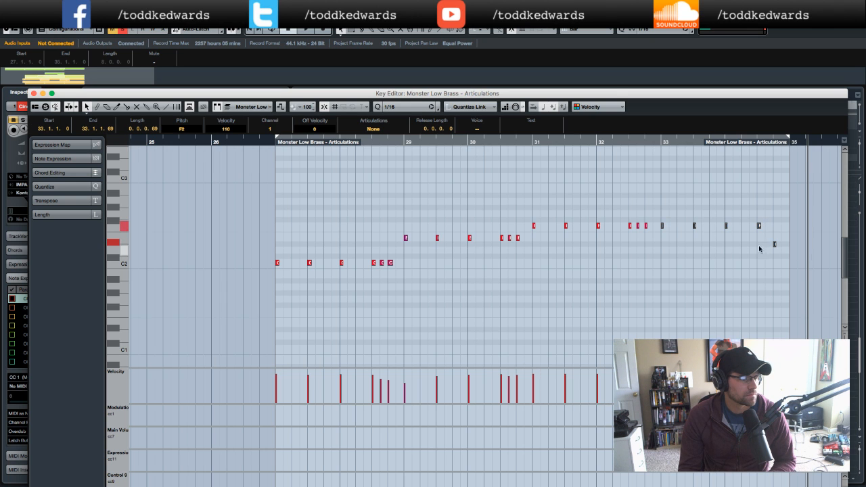
mouse_move(591, 96)
mouse_down()
mouse_move(594, 140)
mouse_move(595, 102)
mouse_up()
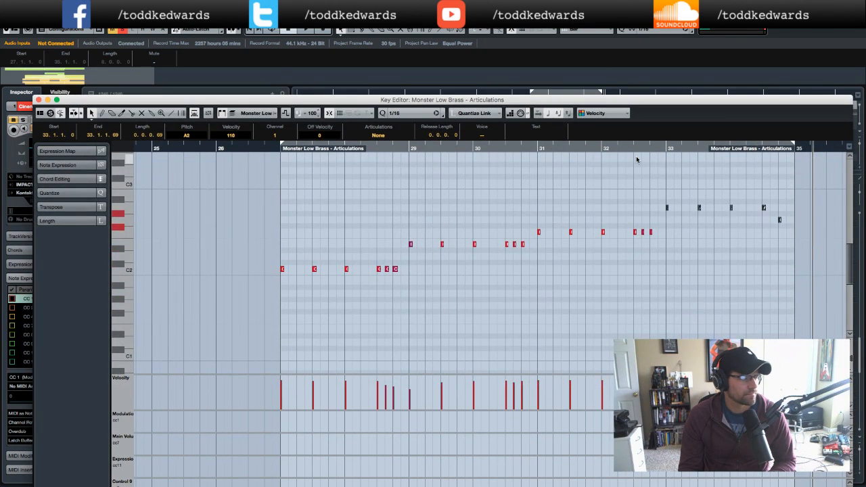
- Play back the revised low brass parts from just before bar 27 with cycle toggled
key(space)
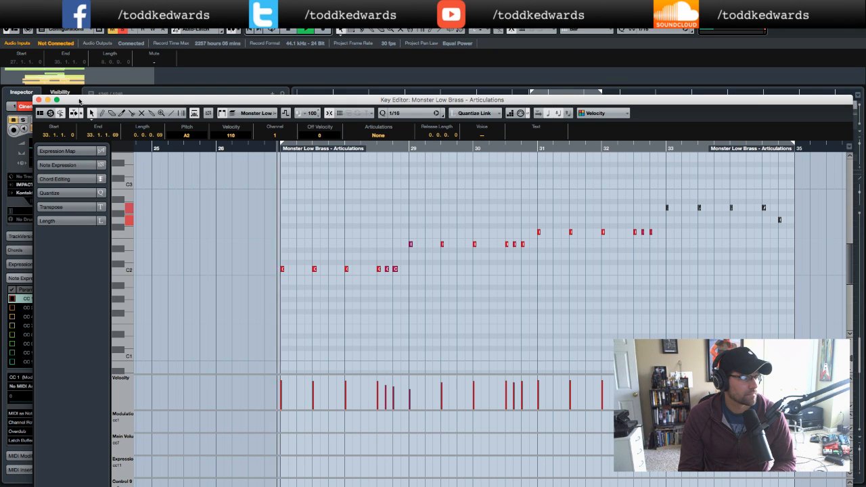
click(39, 100)
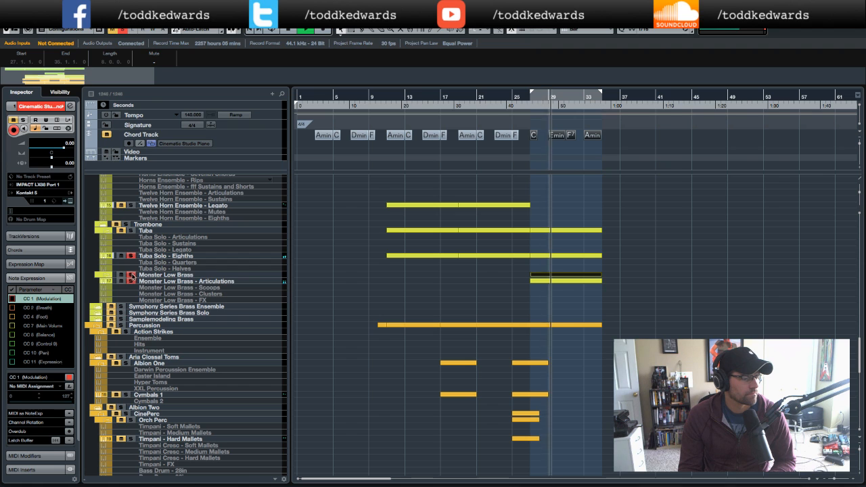
double_click(536, 281)
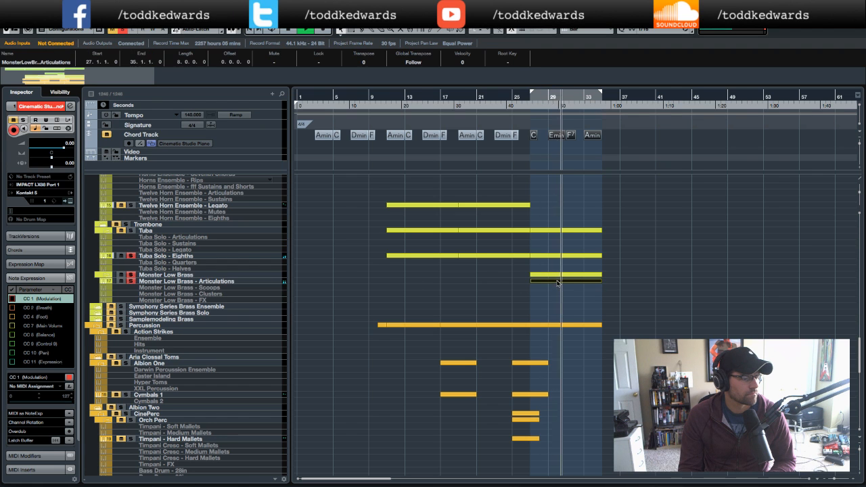
scroll(509, 277, left, 4)
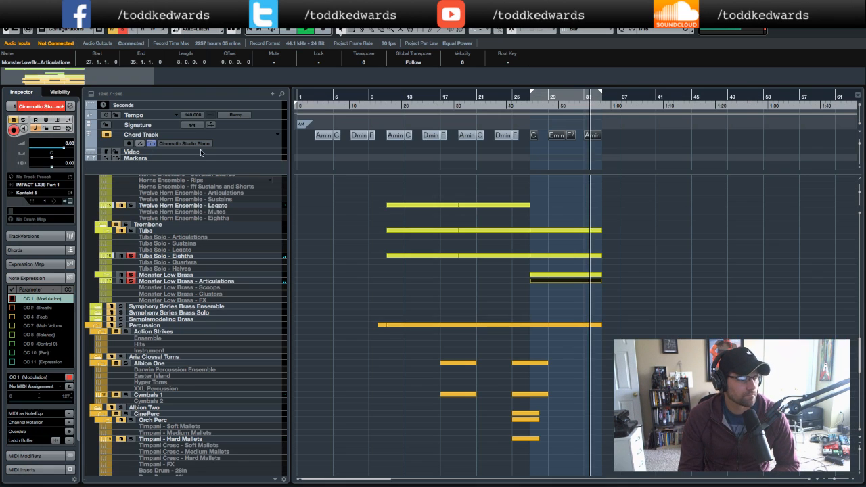
click(38, 100)
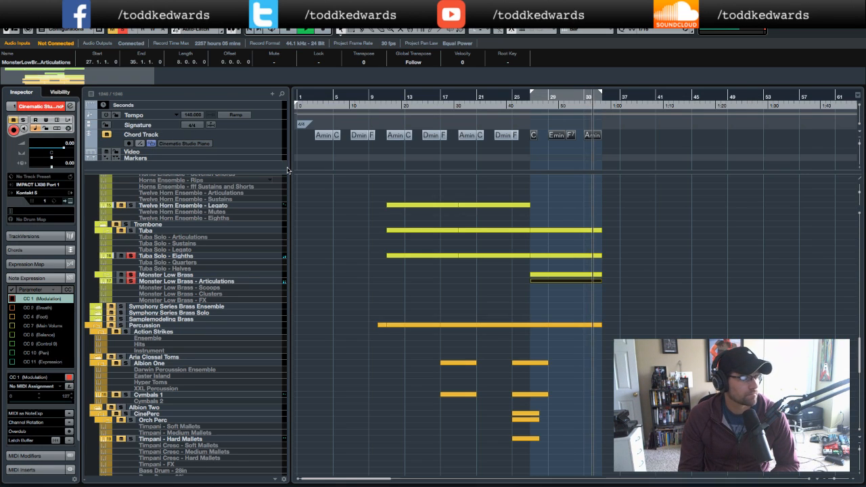
click(515, 105)
key(space)
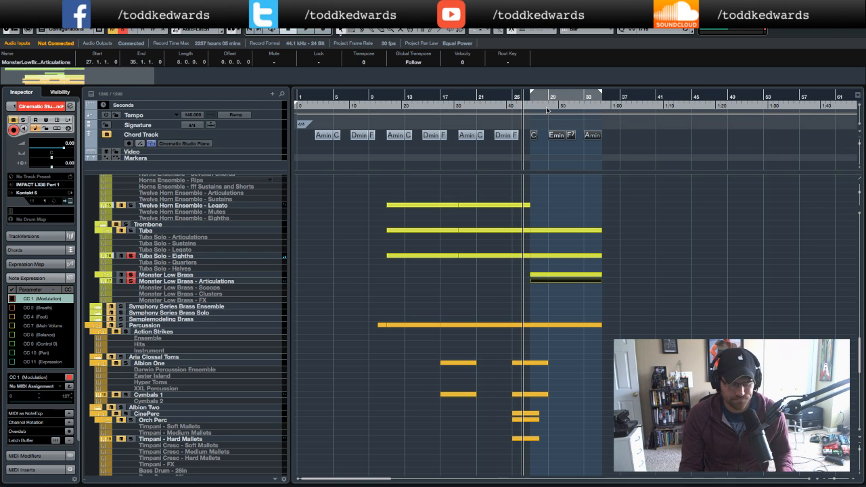
key(KP_Divide)
key(space)
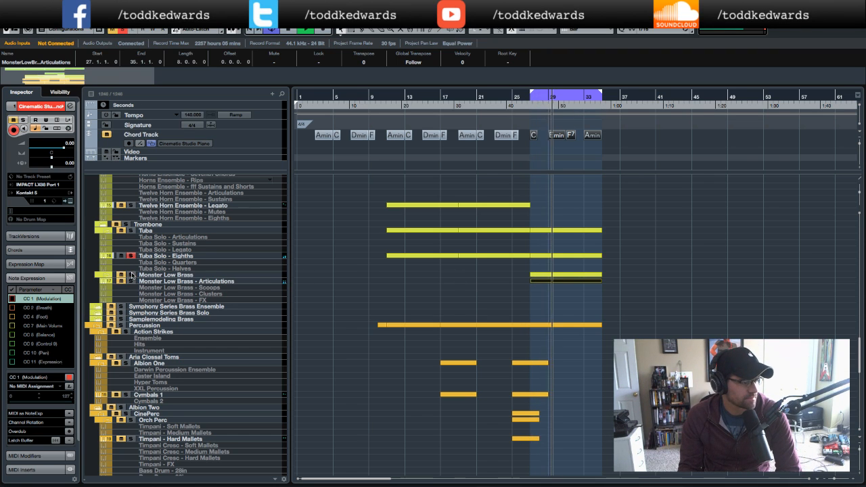
- Open the Lite Ensemble part in the key editor to review its bar 27–34 notes, then close it
scroll(384, 259, up, 5)
scroll(384, 259, up, 10)
scroll(384, 259, up, 10)
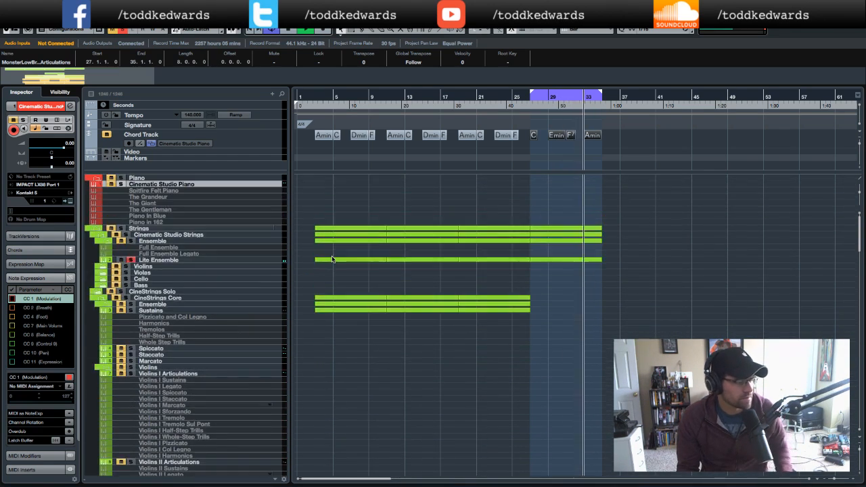
click(131, 260)
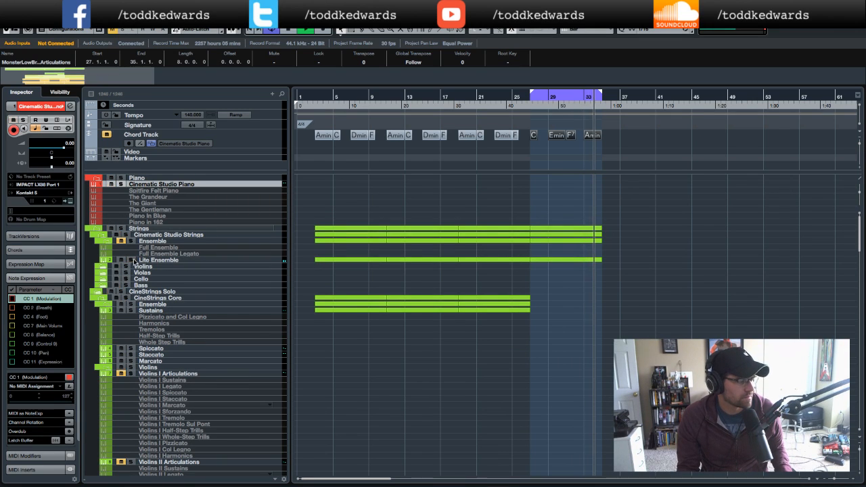
click(193, 241)
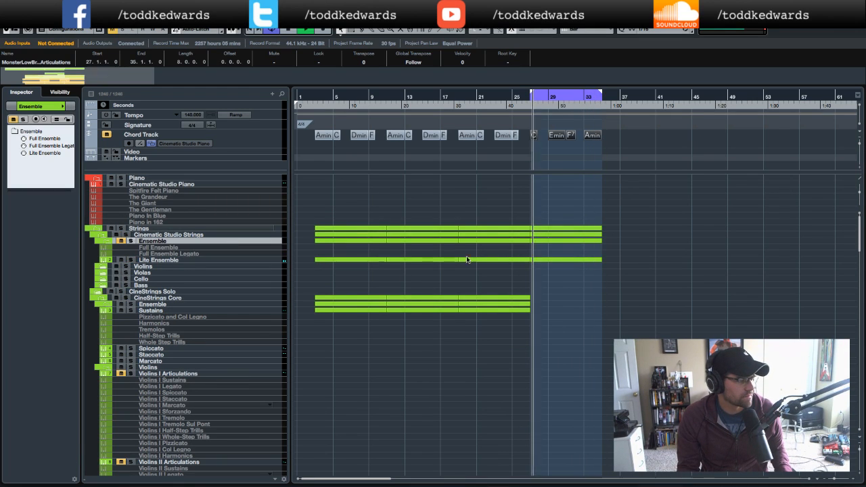
double_click(571, 245)
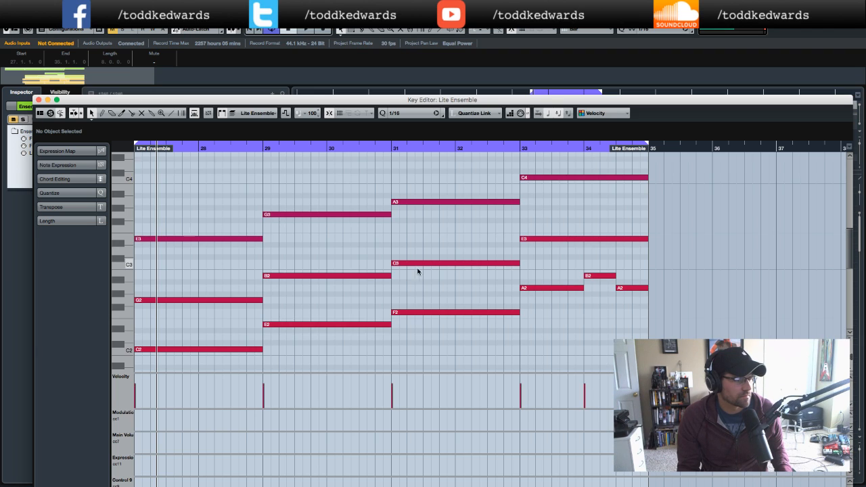
click(38, 100)
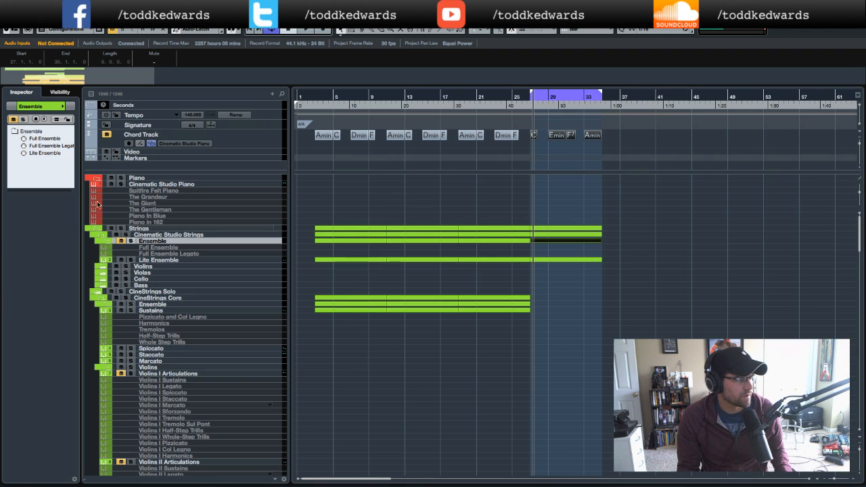
- Play back the arrangement from just before bar 27 to hear the strings with the brass
double_click(512, 100)
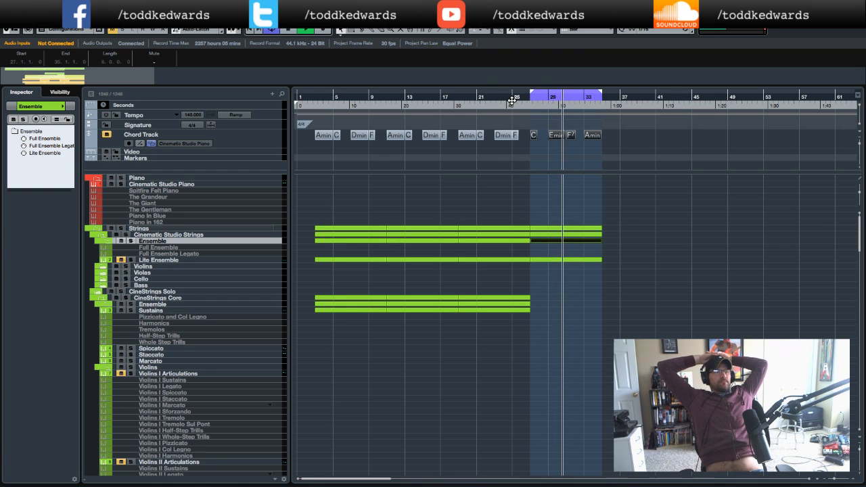
key(space)
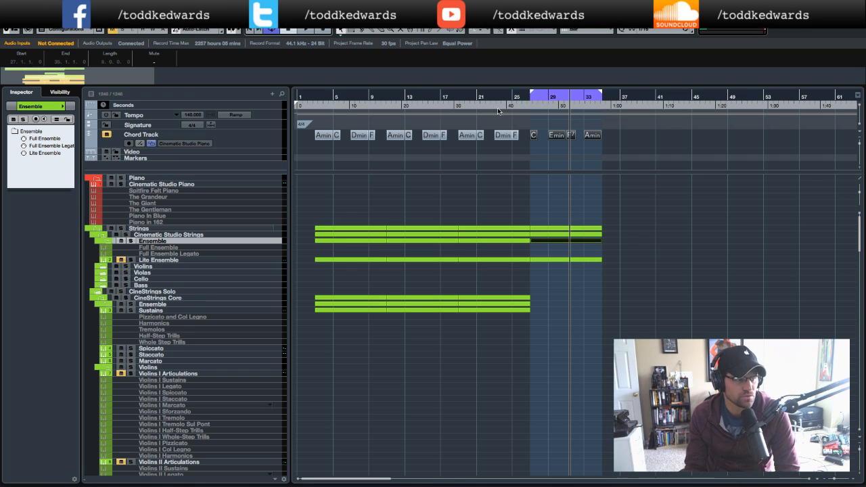
click(493, 107)
key(space)
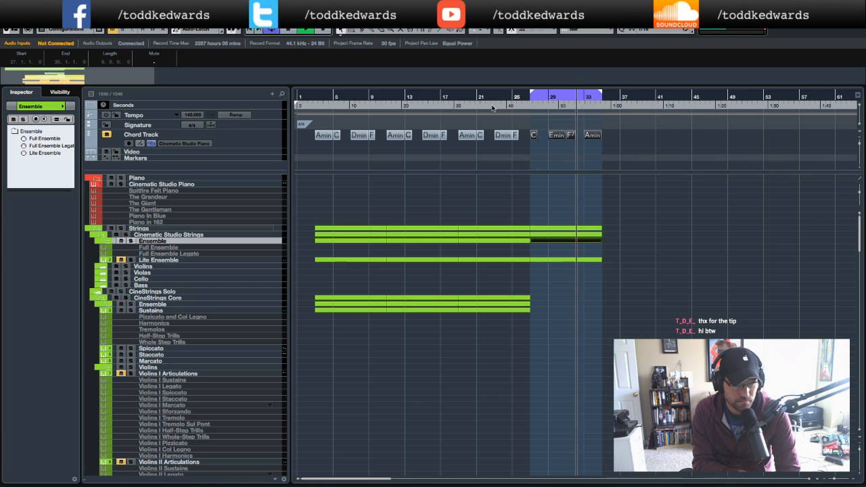
key(space)
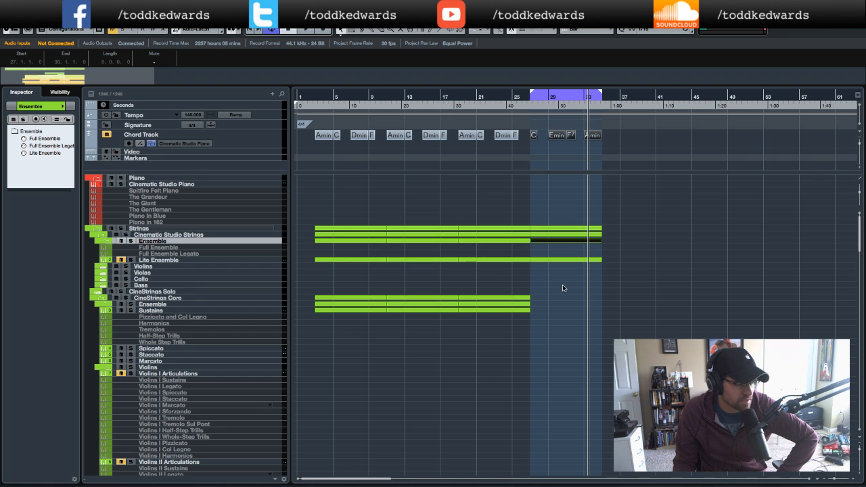
- Open the Lite Ensemble track's Kontakt instrument to inspect its CSS Lite Ensemble settings, then close it
scroll(563, 287, down, 5)
scroll(563, 287, right, 1)
scroll(563, 287, up, 5)
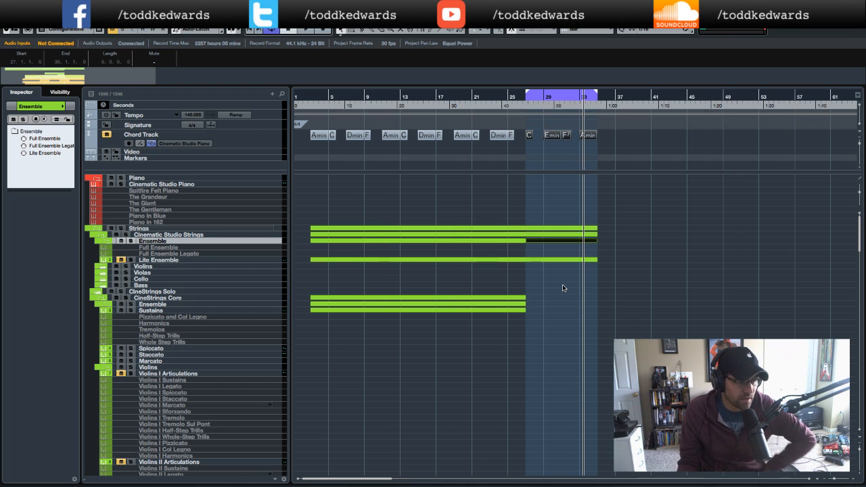
click(162, 260)
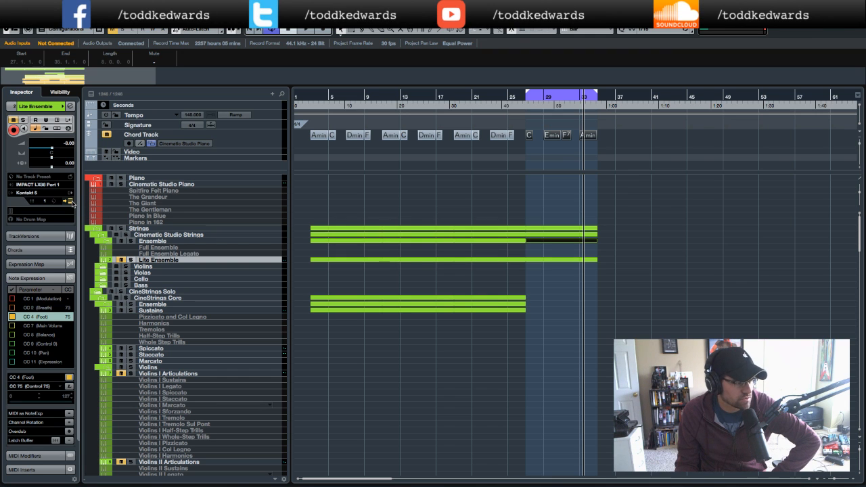
click(70, 202)
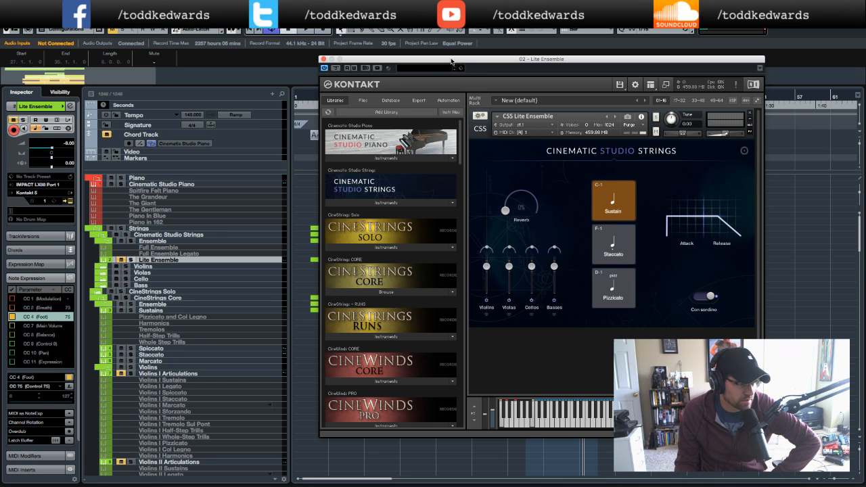
drag(453, 62, 417, 62)
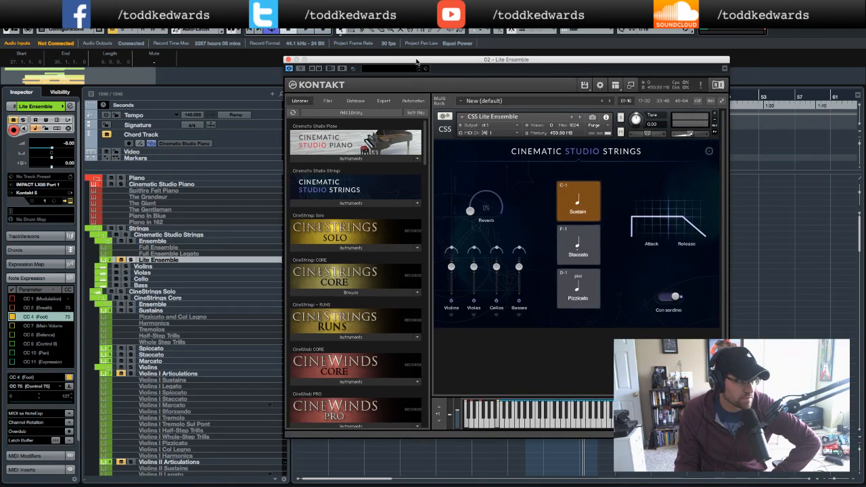
click(288, 60)
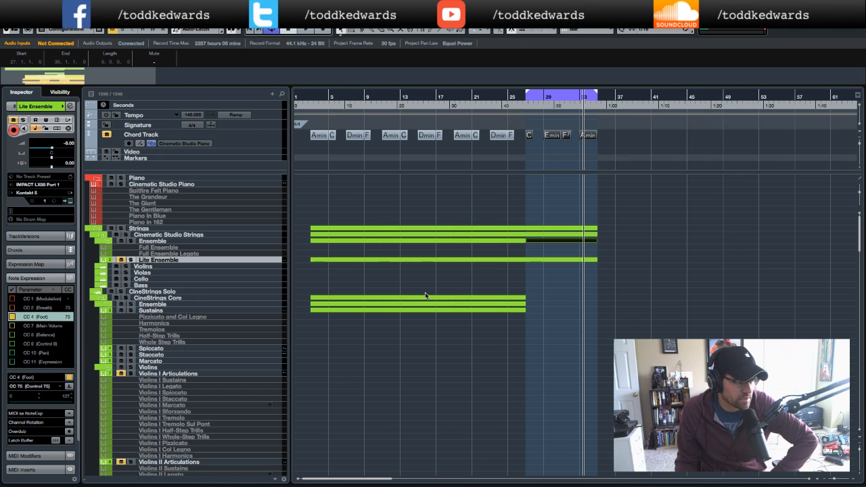
- Open the CineStrings Core Sustains track's Kontakt instrument, browse its library list, then close it
click(235, 311)
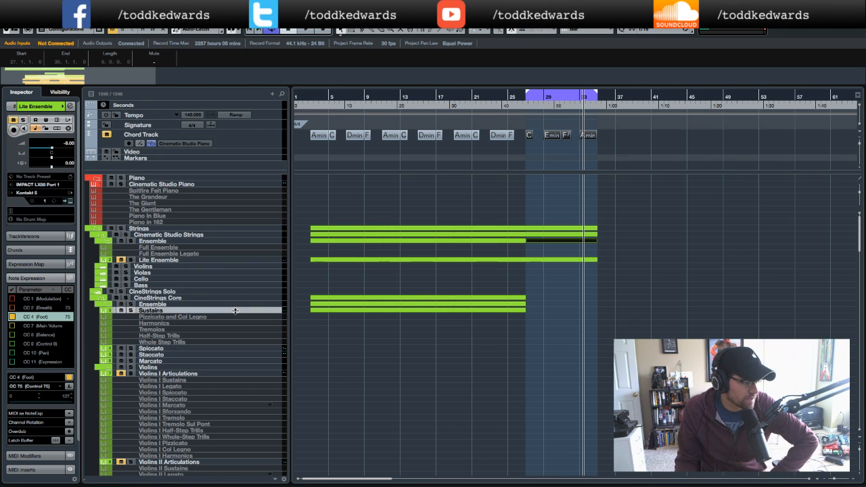
click(70, 202)
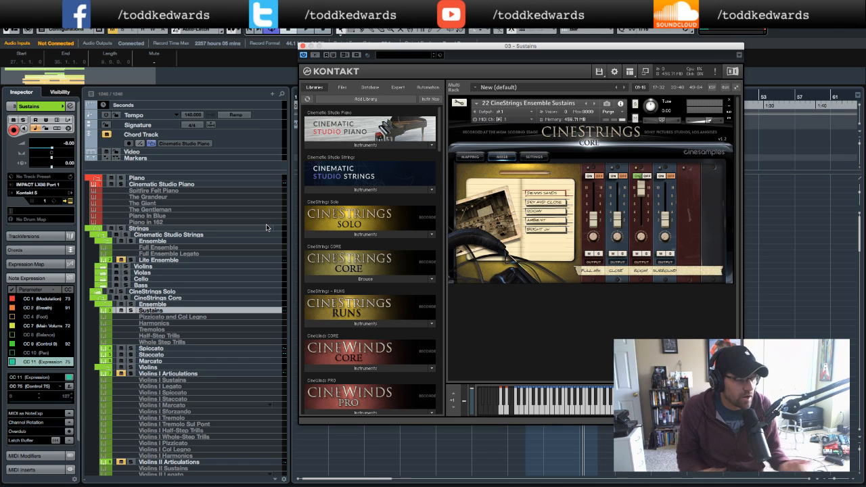
scroll(379, 264, down, 2)
scroll(379, 263, down, 15)
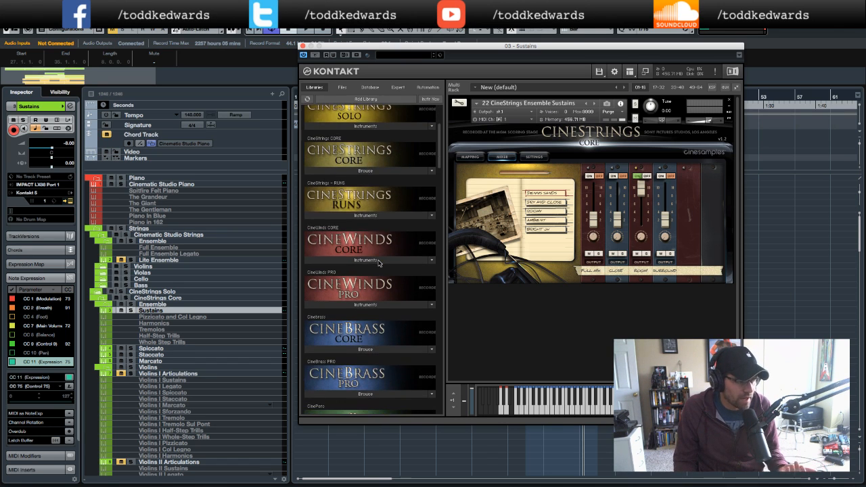
scroll(379, 263, down, 15)
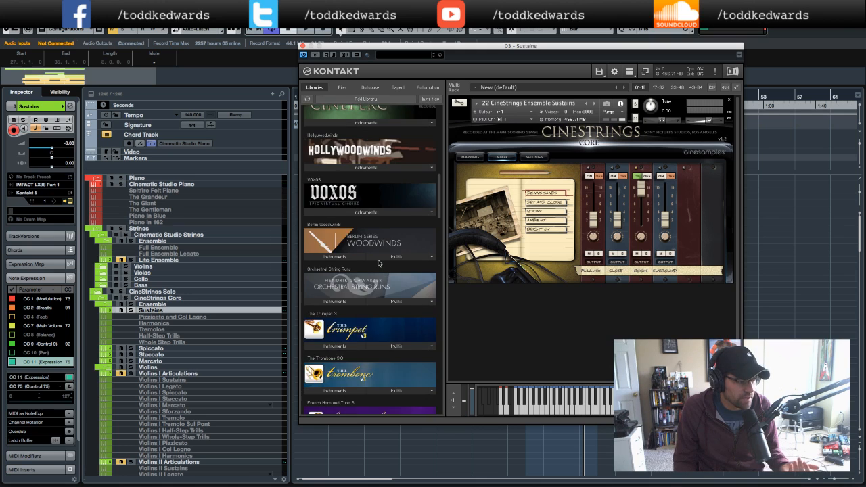
scroll(379, 264, down, 7)
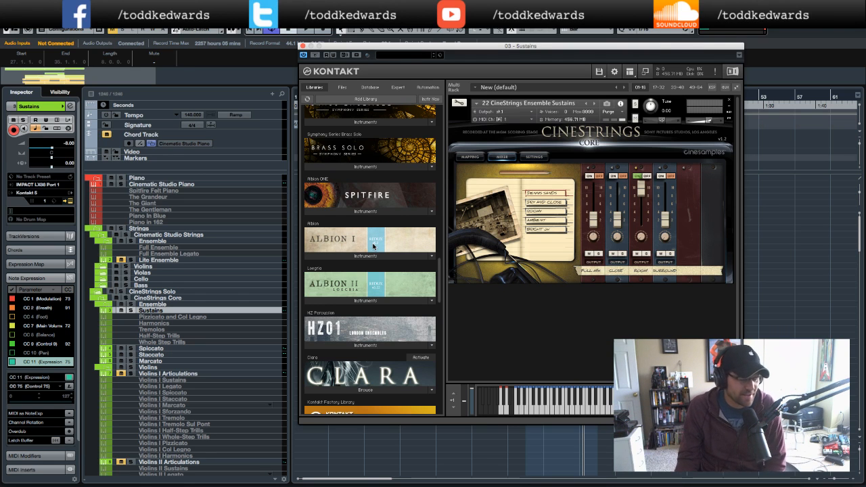
click(303, 46)
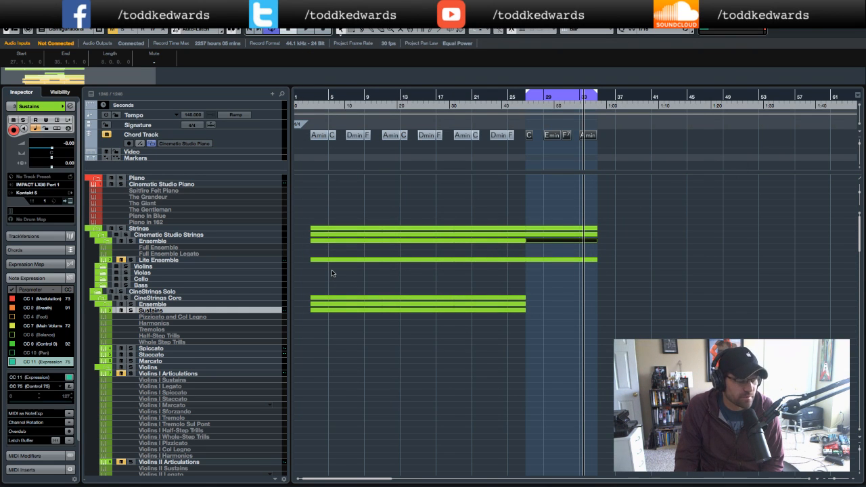
- Scroll through the string and brass tracks to review which ones carry parts in bars 27–34
scroll(331, 273, down, 7)
scroll(332, 274, up, 6)
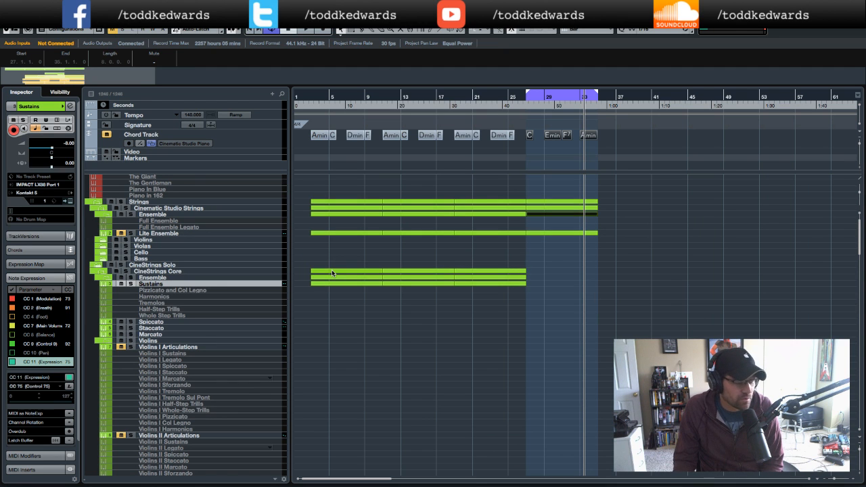
scroll(332, 274, down, 15)
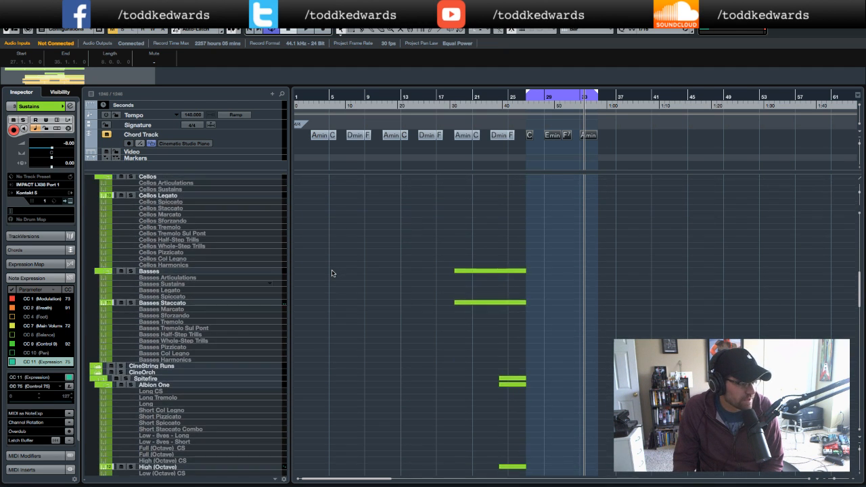
scroll(331, 274, down, 5)
scroll(332, 274, down, 3)
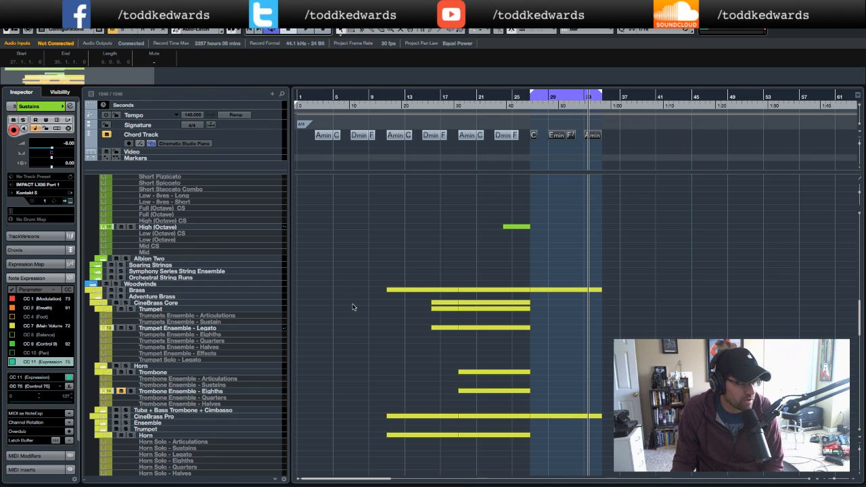
scroll(377, 320, down, 1)
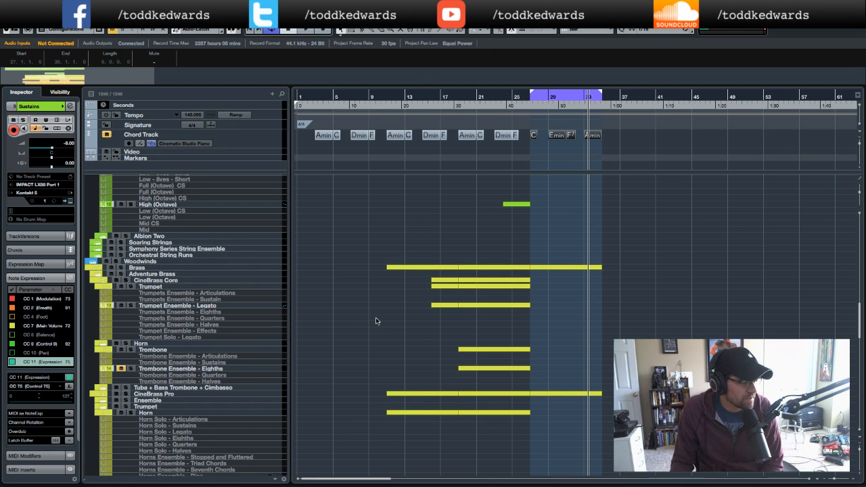
scroll(377, 321, down, 3)
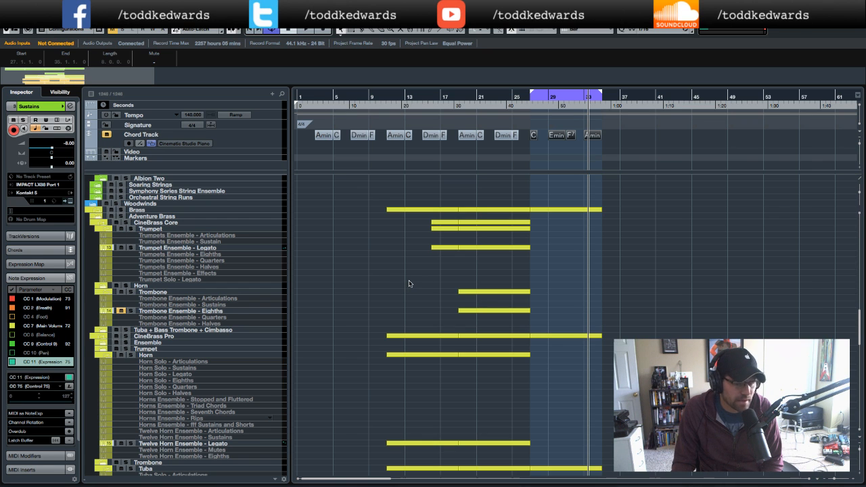
scroll(409, 284, down, 5)
scroll(408, 284, up, 4)
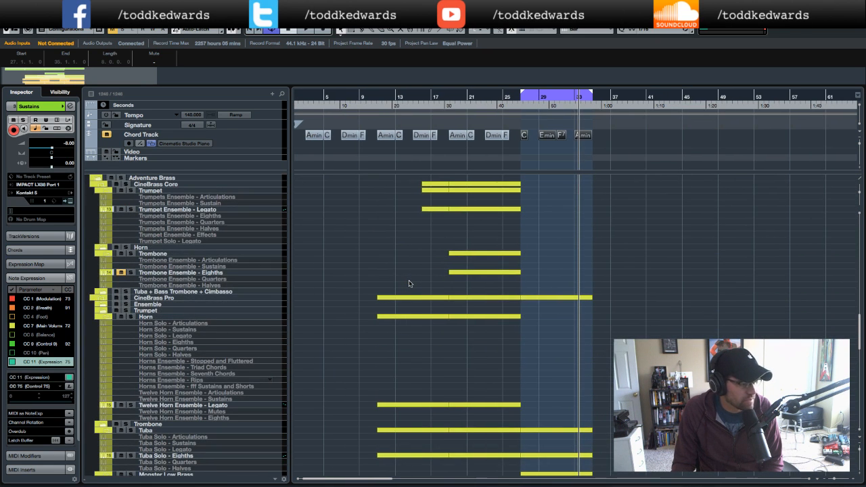
scroll(257, 275, up, 3)
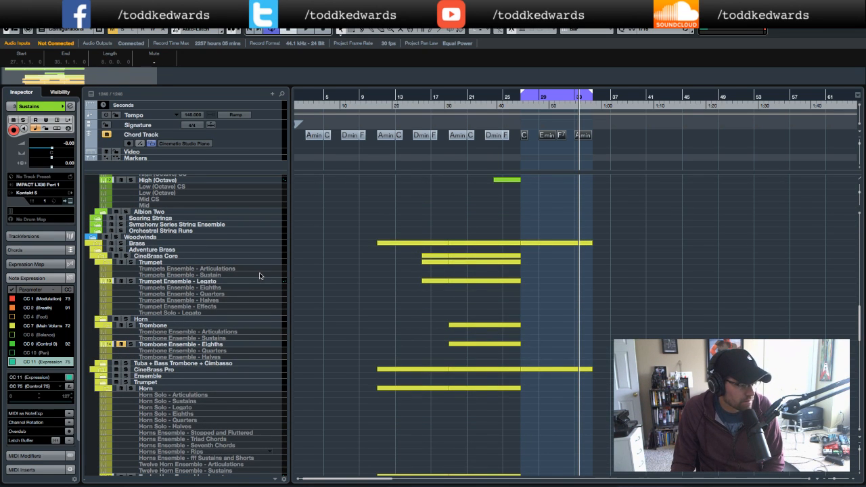
- Select the Tuba Solo - Eighths track and open its Kontakt instrument to check it, then close it
click(201, 365)
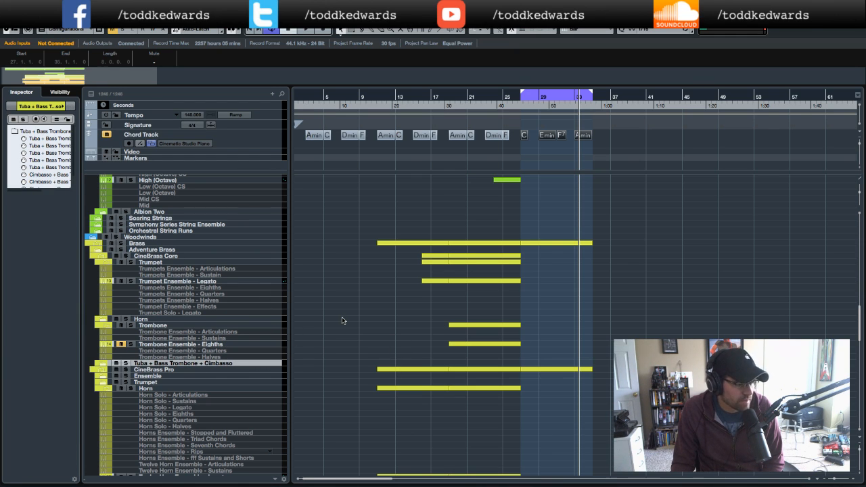
scroll(341, 321, down, 5)
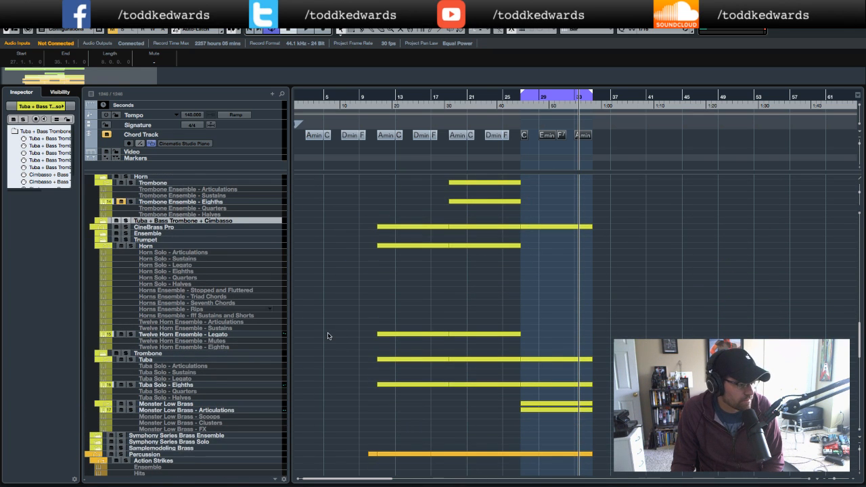
click(193, 360)
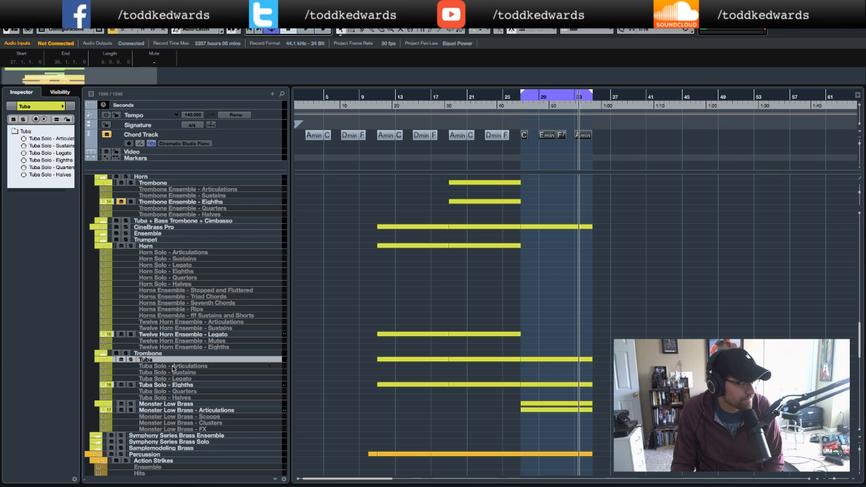
click(177, 383)
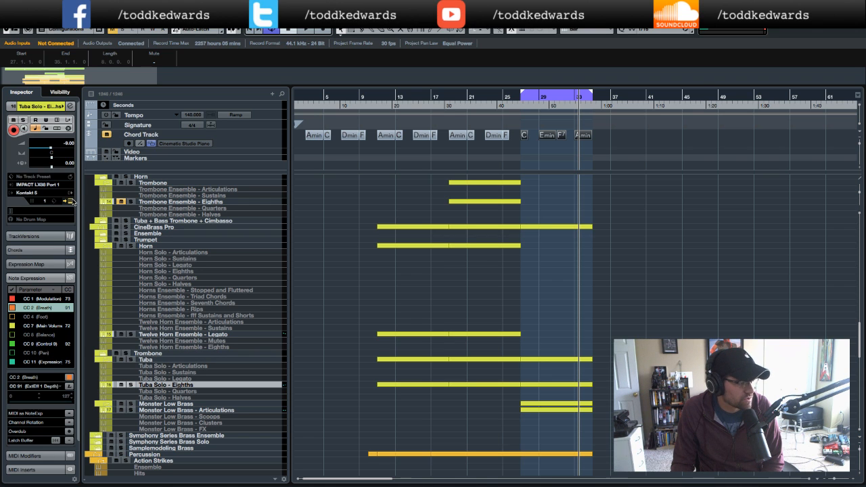
click(71, 201)
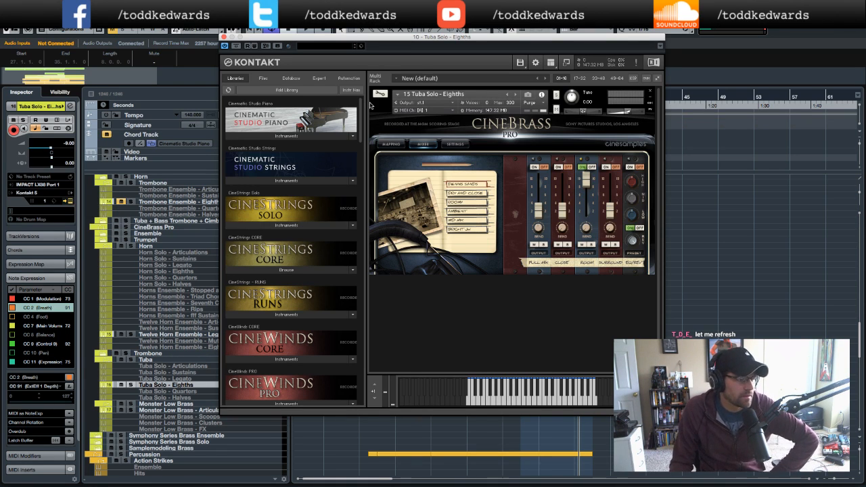
click(225, 36)
- Select the Monster Low Brass - Articulations track and open its Kontakt instrument to check it, then close it
scroll(453, 317, down, 2)
scroll(453, 318, down, 1)
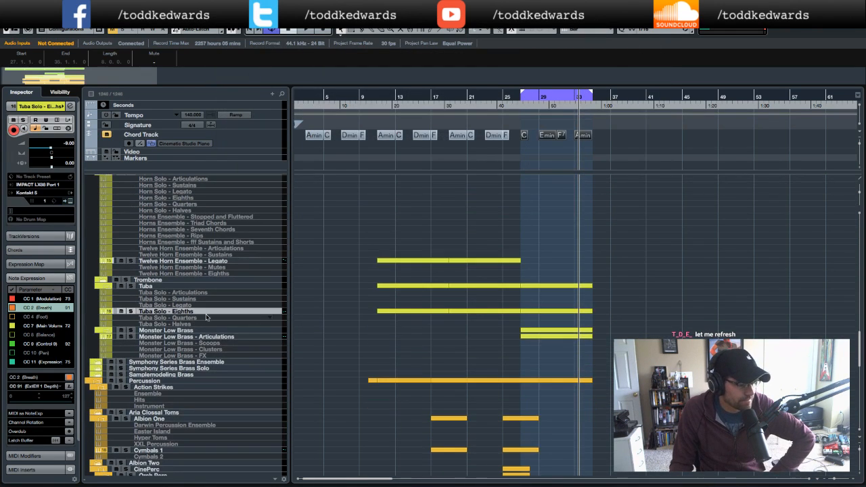
click(174, 331)
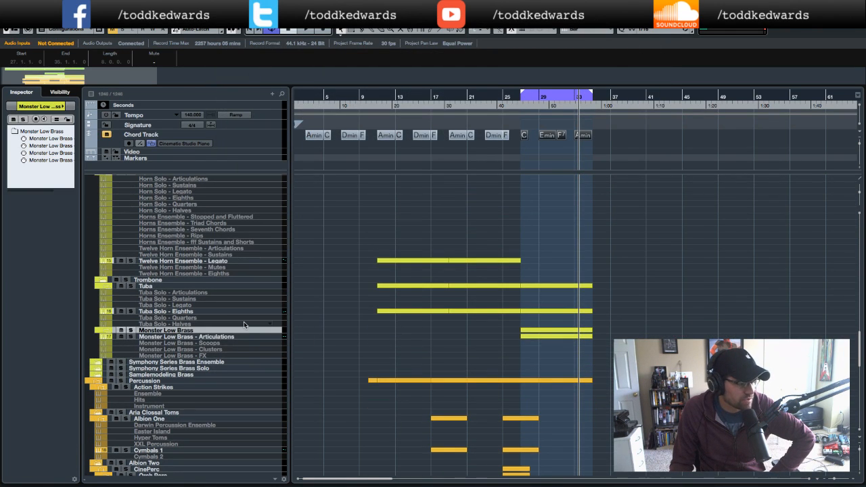
click(206, 337)
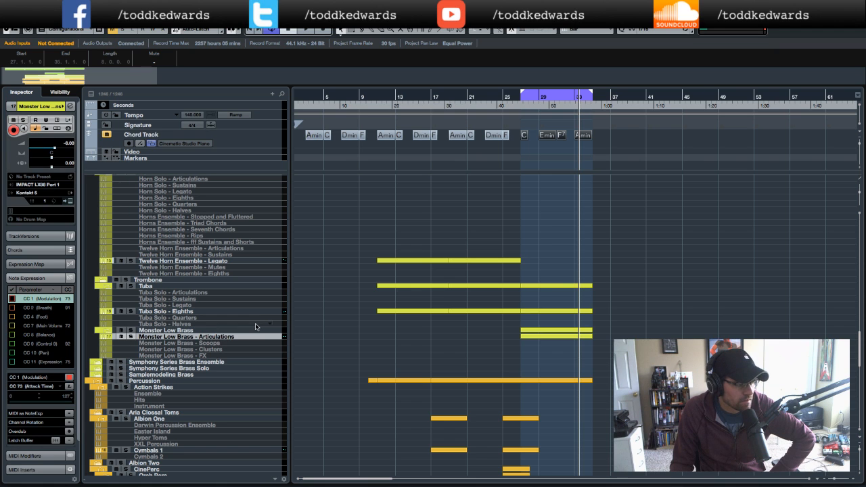
click(71, 201)
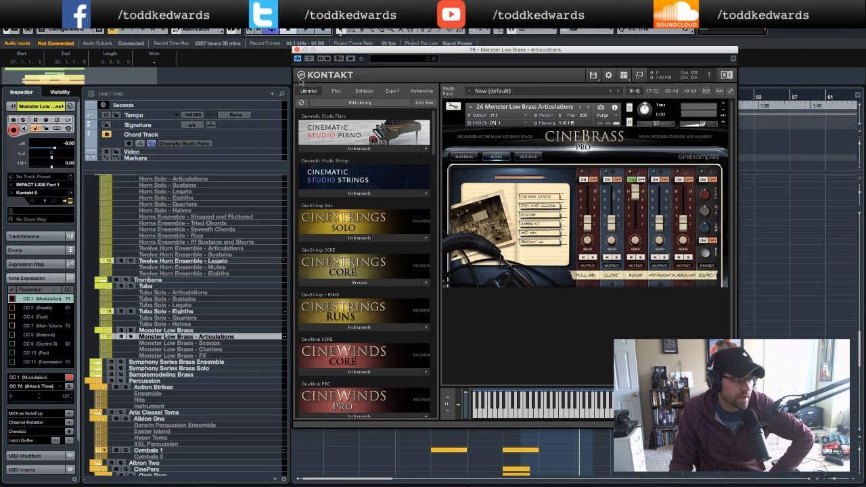
click(299, 52)
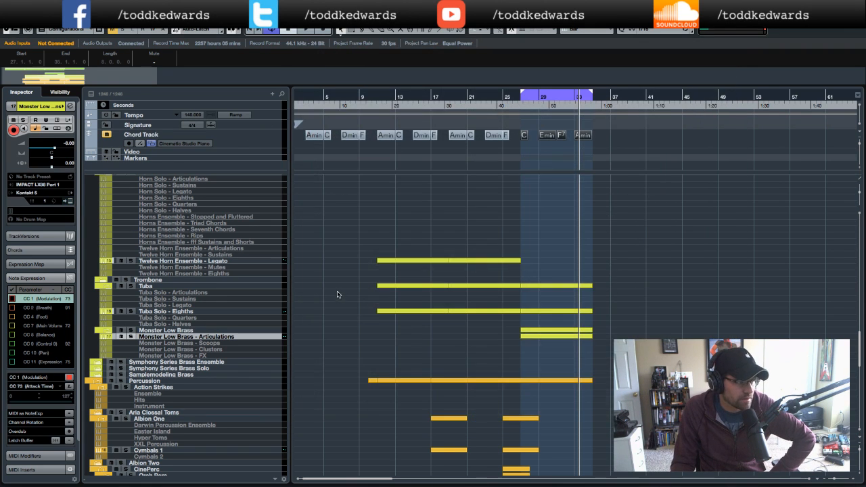
- Play back the arrangement while soloing the Titan Ensemble and This is Spartaaa percussion tracks in turn, then stop
scroll(339, 294, down, 5)
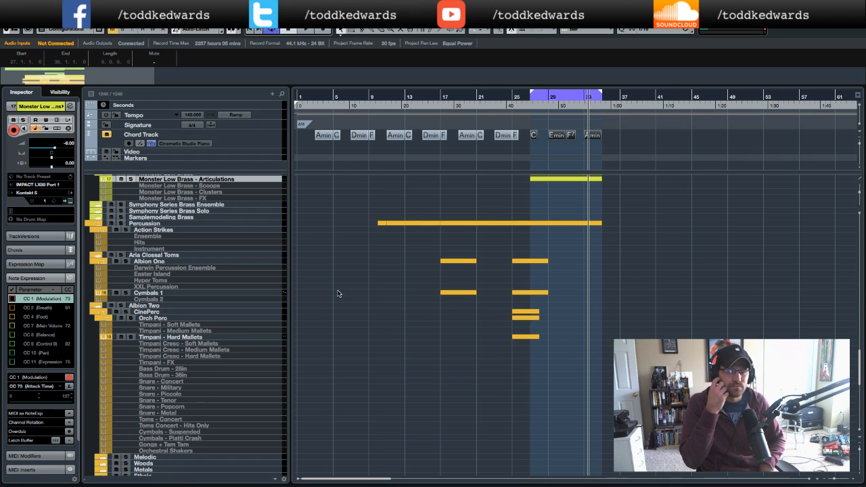
scroll(401, 315, down, 5)
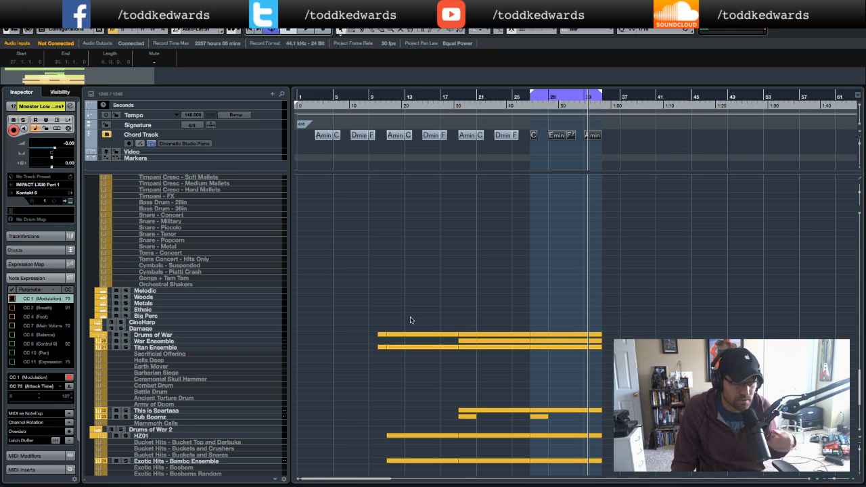
scroll(410, 319, down, 4)
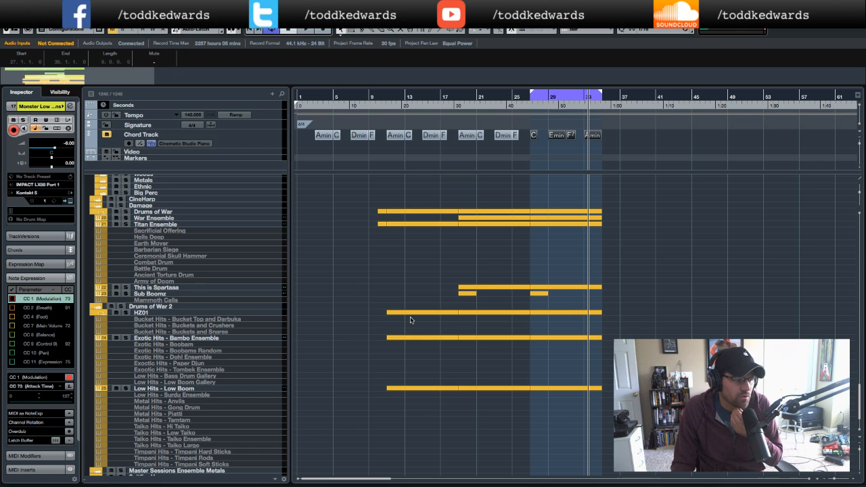
click(199, 225)
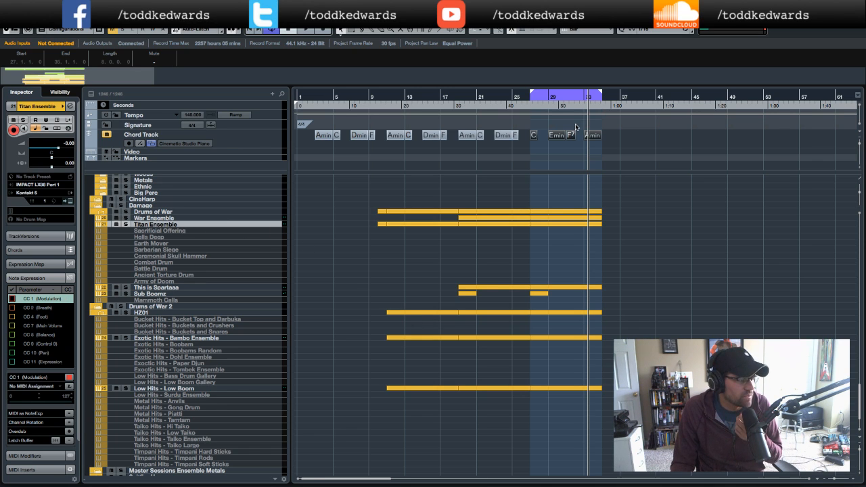
key(space)
click(125, 224)
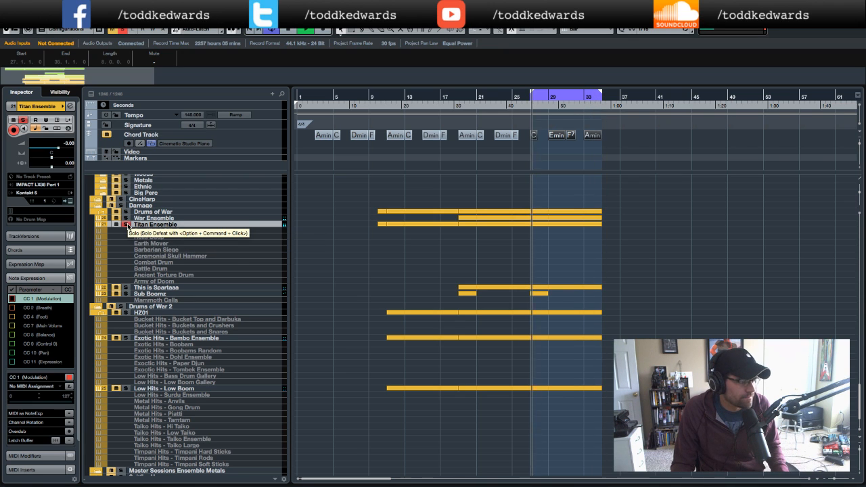
click(125, 224)
click(126, 288)
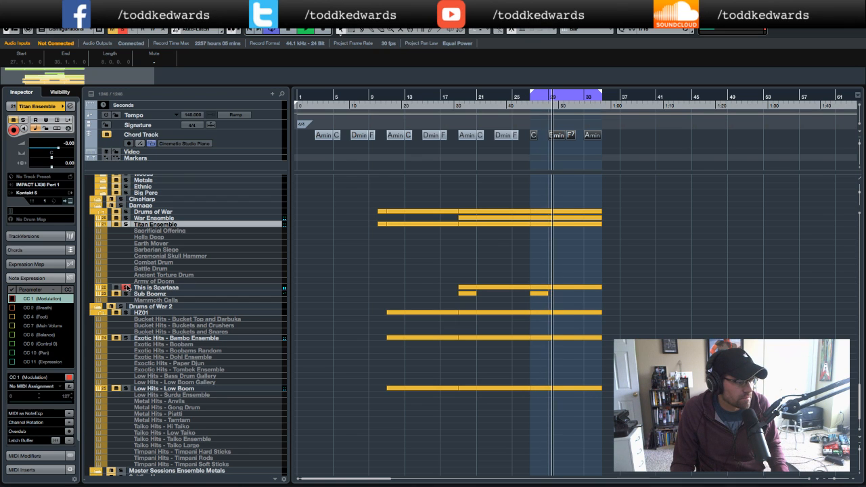
click(126, 287)
key(space)
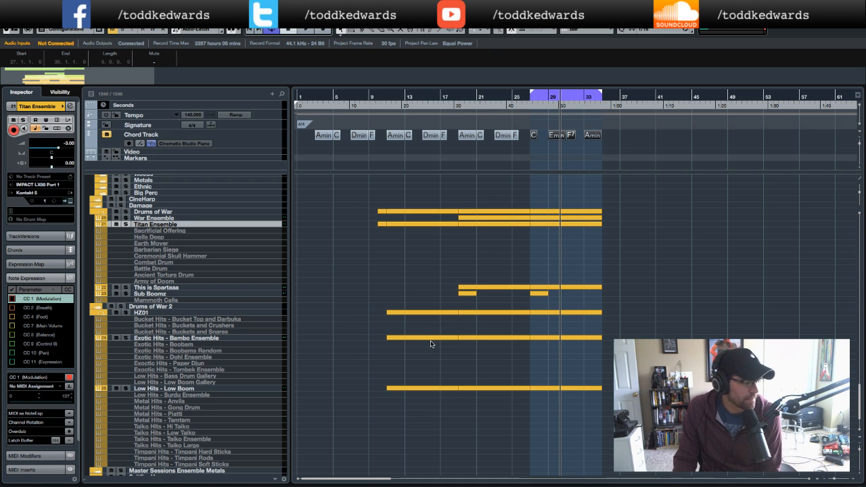
- Review the Exotic Hits and Low Hits percussion tracks, then scroll back through the string and brass tracks
scroll(431, 345, down, 3)
click(189, 282)
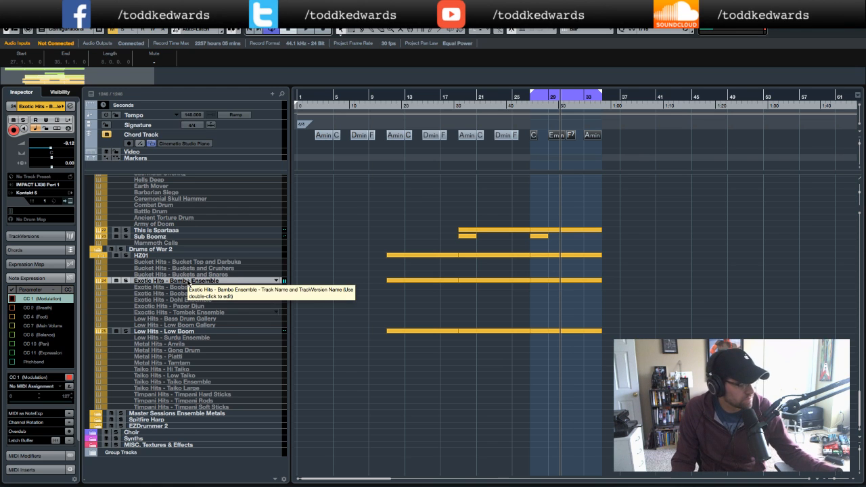
click(190, 332)
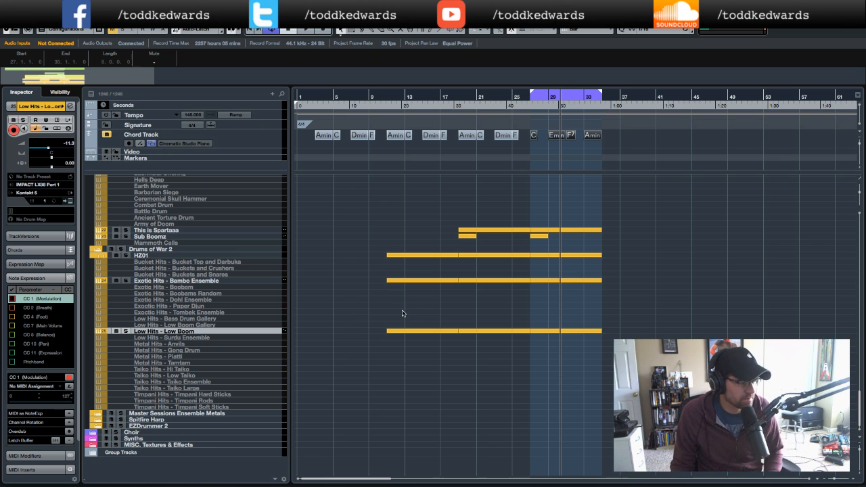
scroll(420, 314, up, 3)
scroll(421, 314, up, 5)
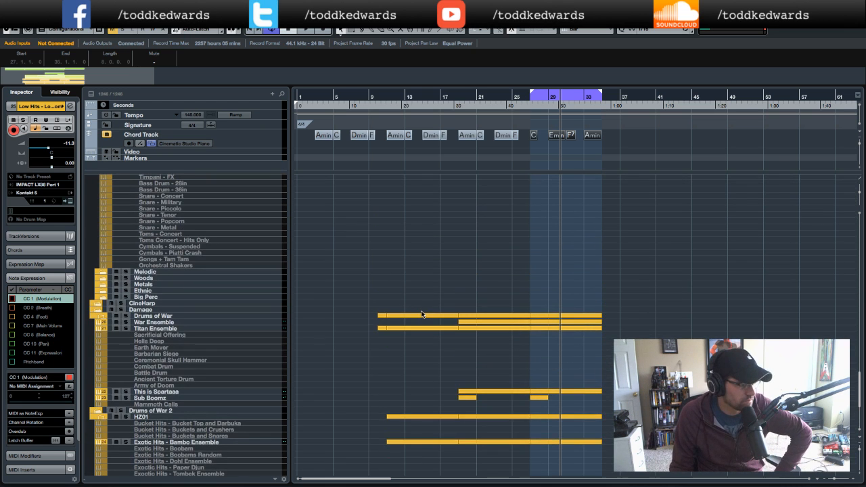
scroll(421, 313, up, 8)
scroll(421, 313, up, 6)
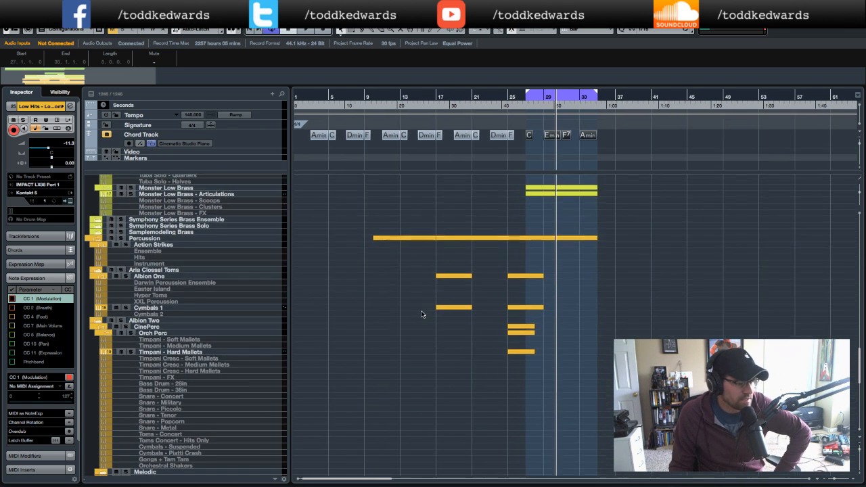
scroll(421, 313, up, 15)
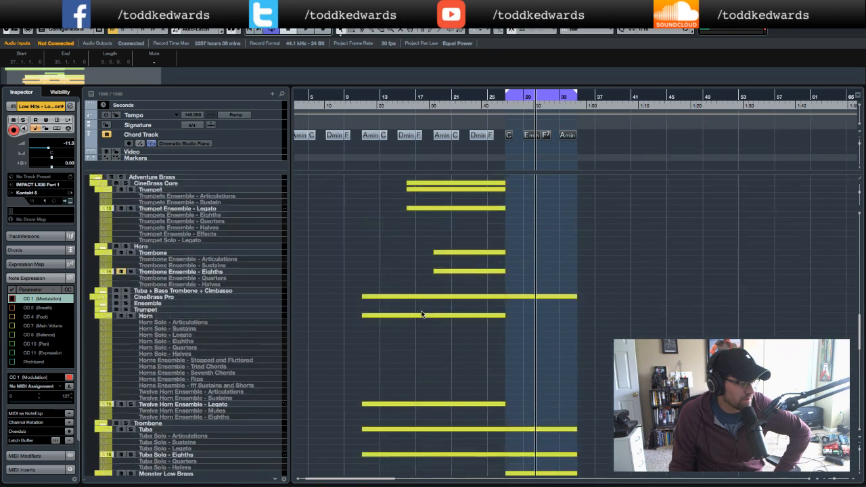
scroll(421, 313, left, 2)
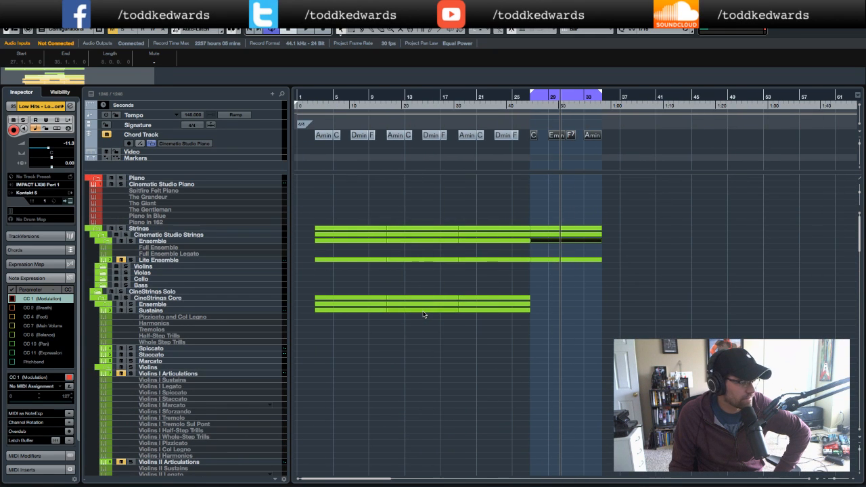
scroll(423, 314, down, 12)
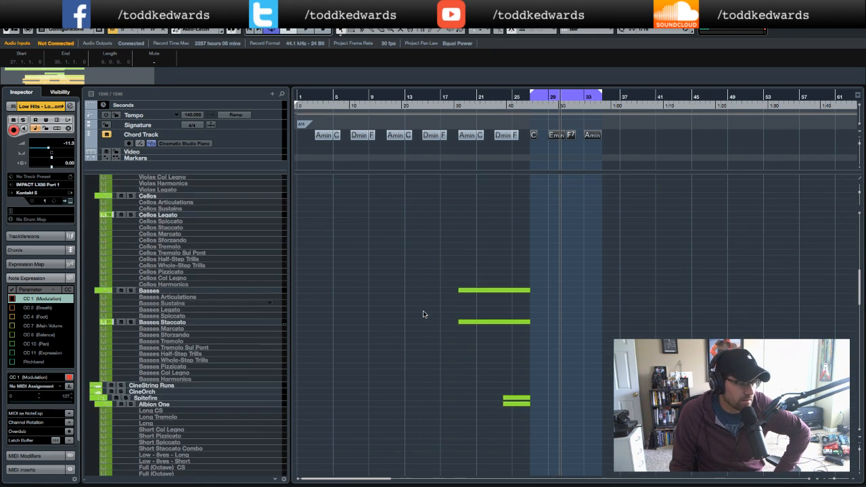
scroll(424, 314, down, 10)
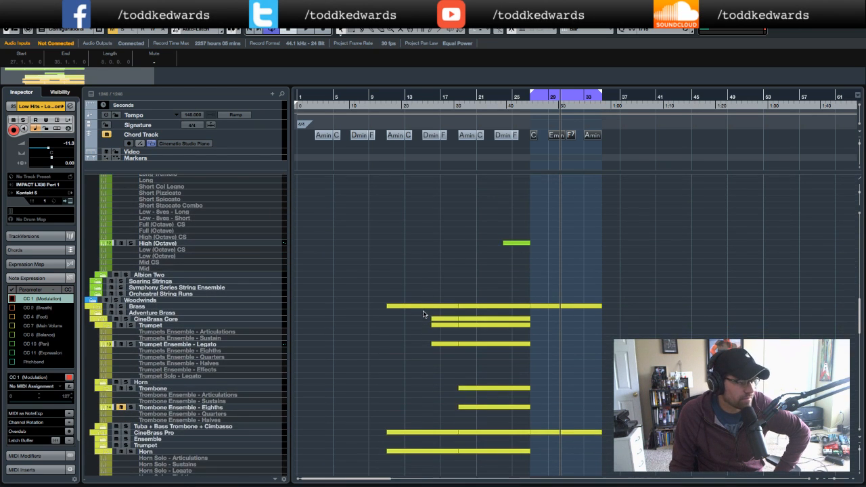
scroll(424, 314, down, 1)
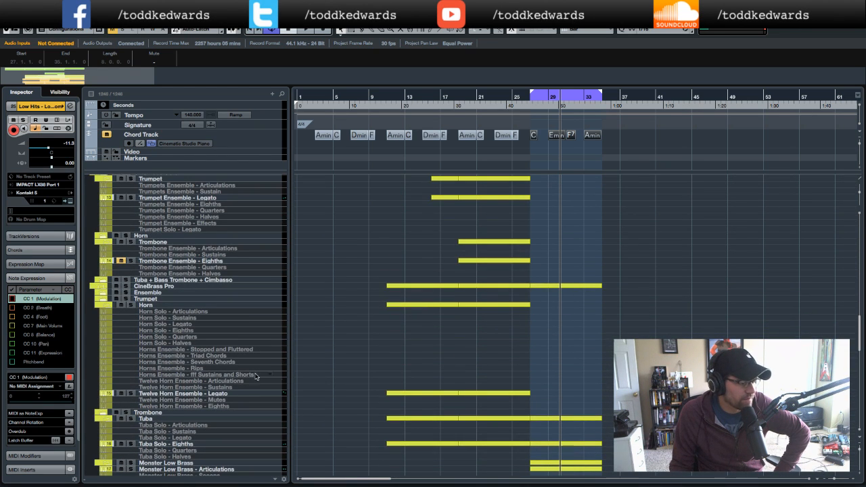
- Select the Twelve Horn Ensemble - Legato track and open its Kontakt instrument to check it, then close it
click(214, 395)
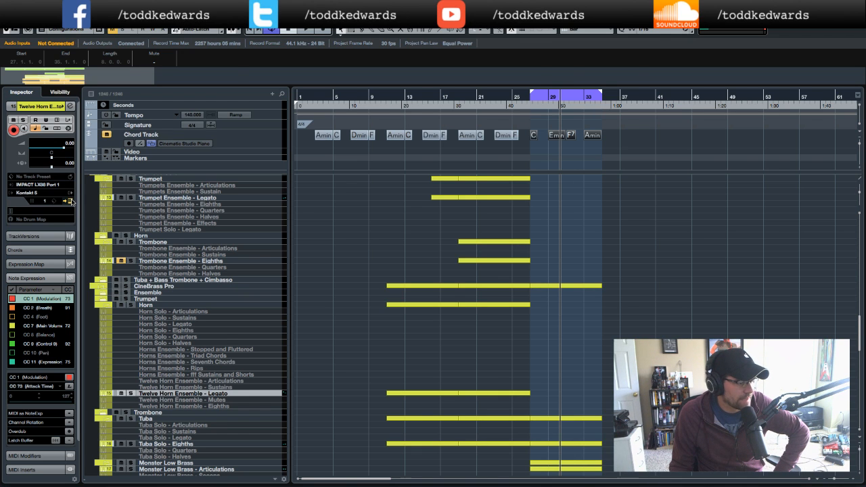
click(70, 201)
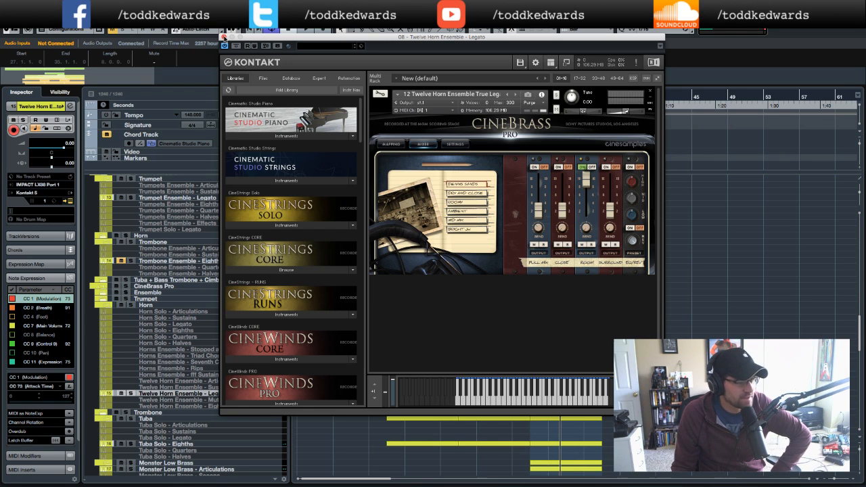
click(224, 37)
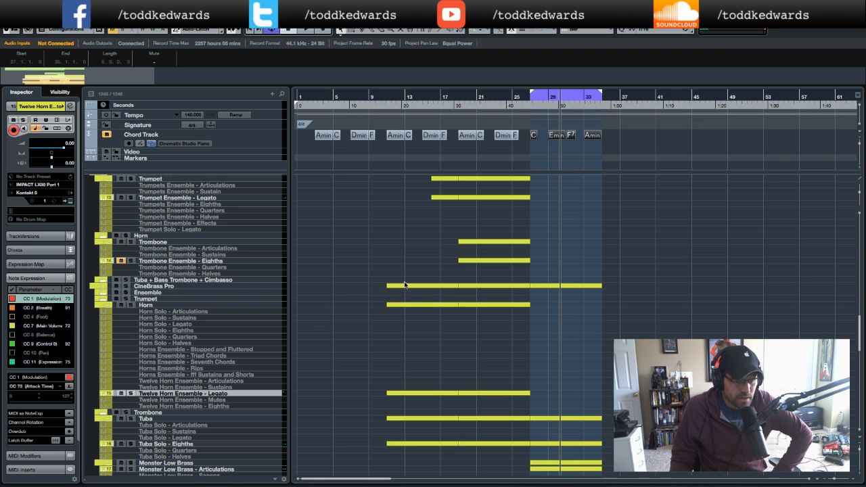
- Select The Giant piano track, open its Kontakt instrument and load the Intimate preset, then close it
scroll(402, 284, up, 10)
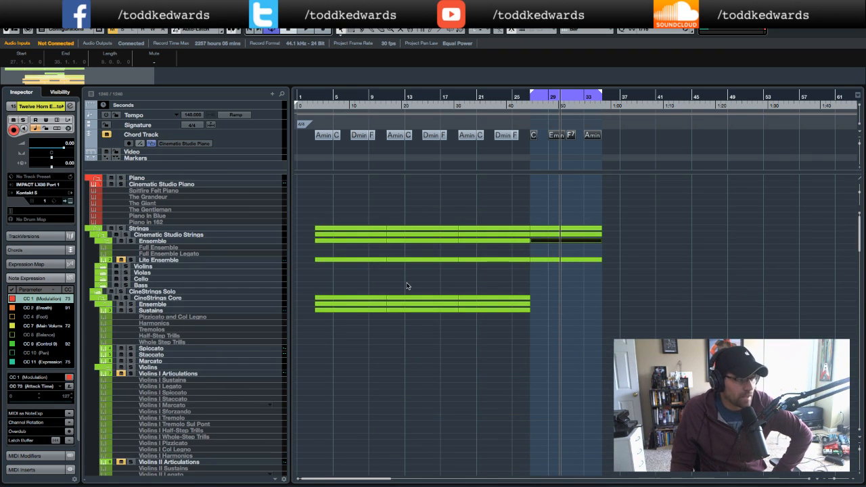
click(143, 203)
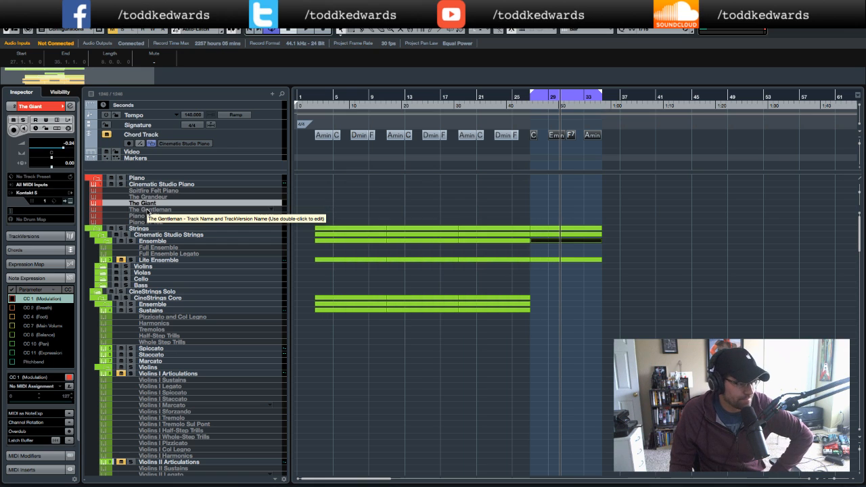
click(69, 201)
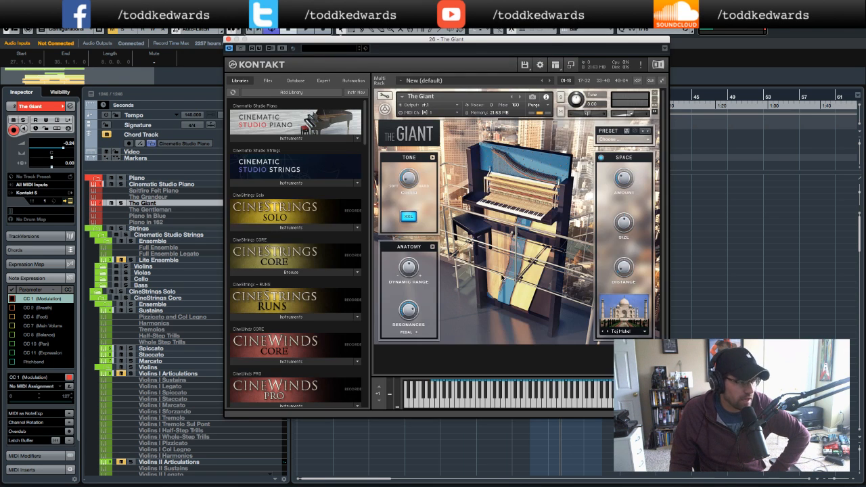
click(648, 141)
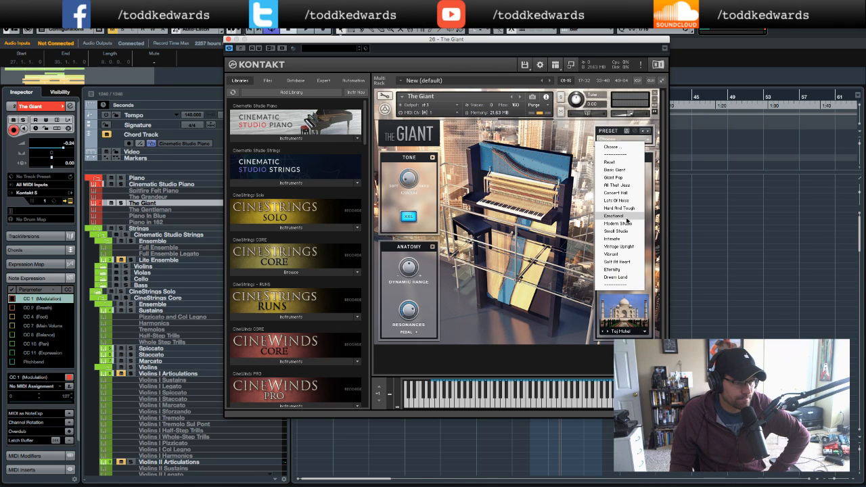
click(621, 239)
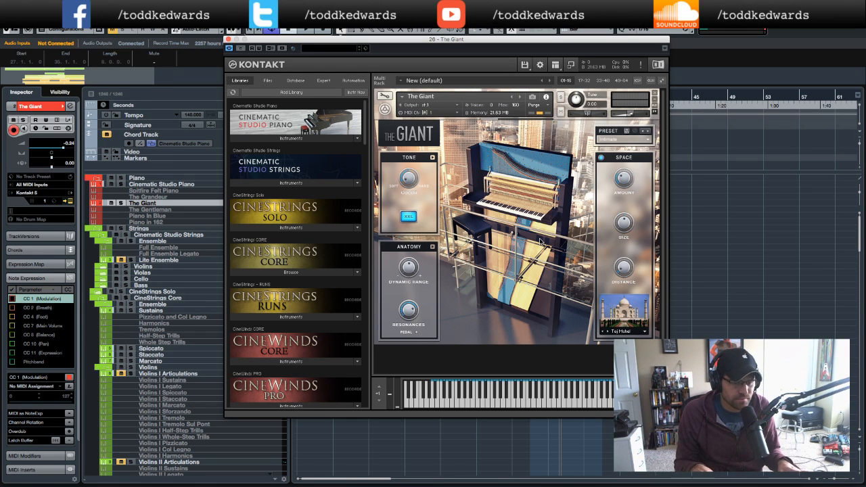
click(228, 39)
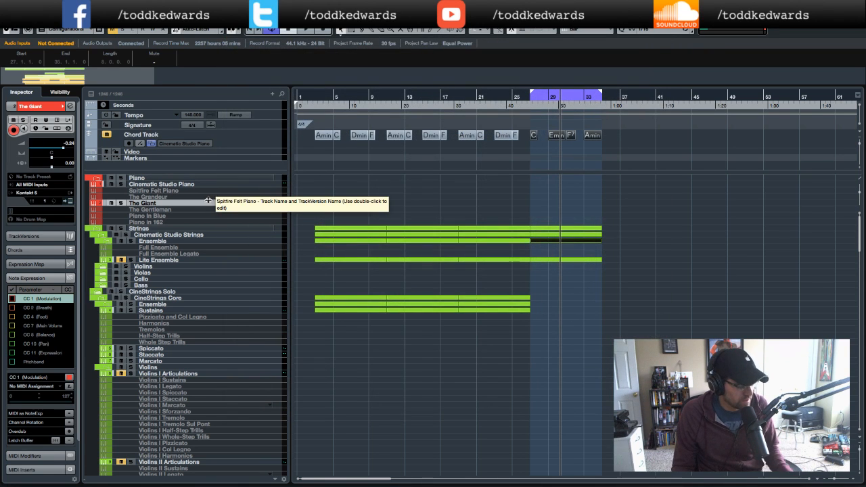
- Select the Spitfire Felt Piano track and relink its missing samples to the Spitfire LABS Felt Piano folder in Sample Libraries
click(186, 185)
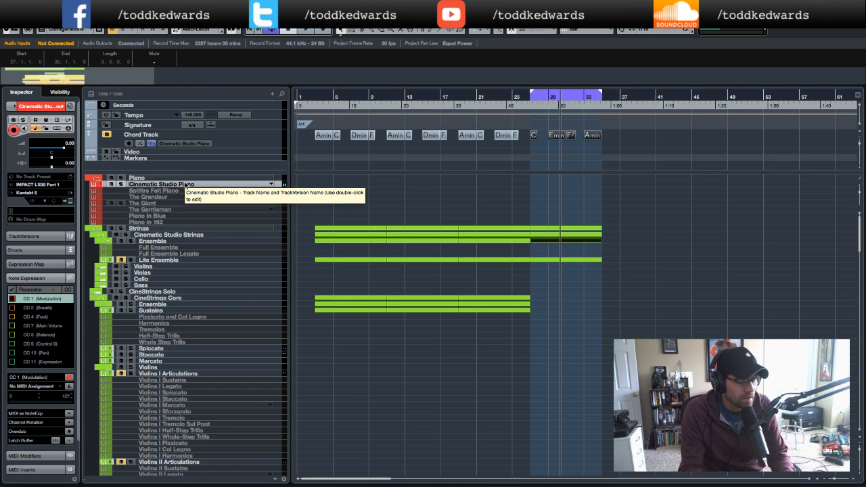
click(178, 191)
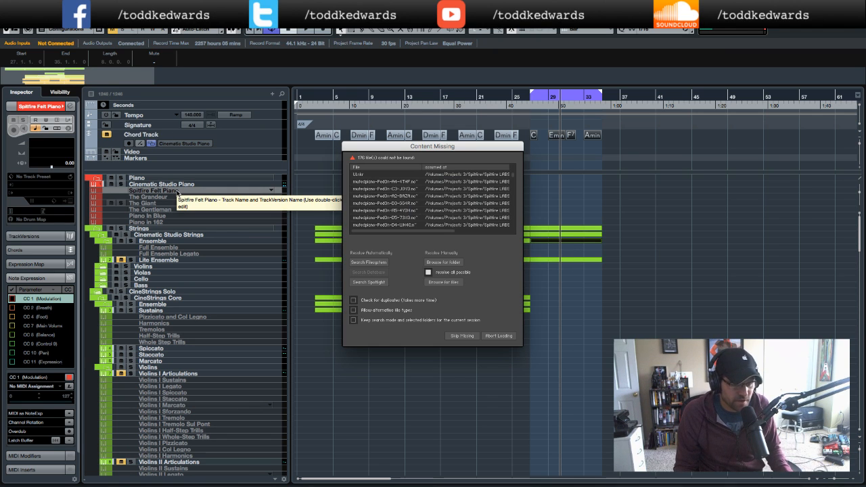
click(455, 262)
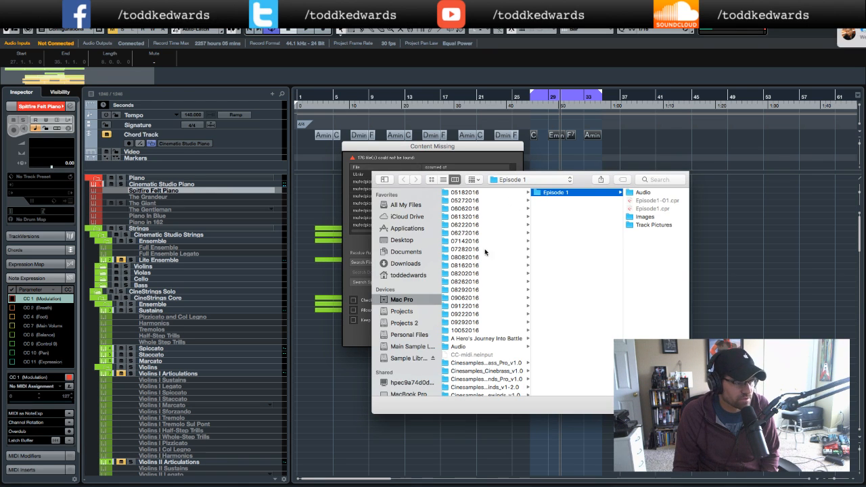
click(408, 359)
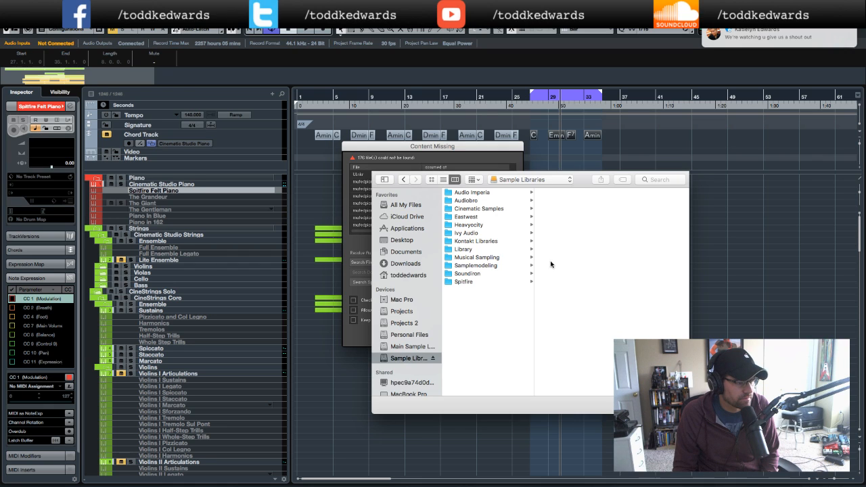
click(464, 281)
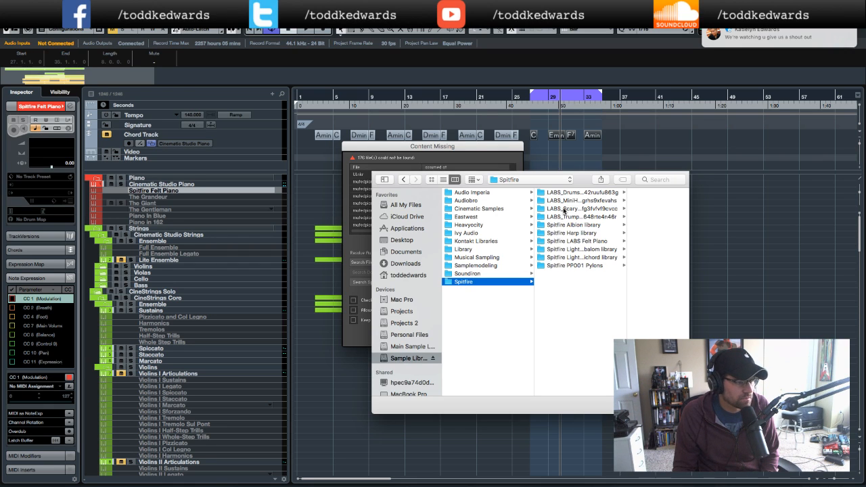
click(577, 241)
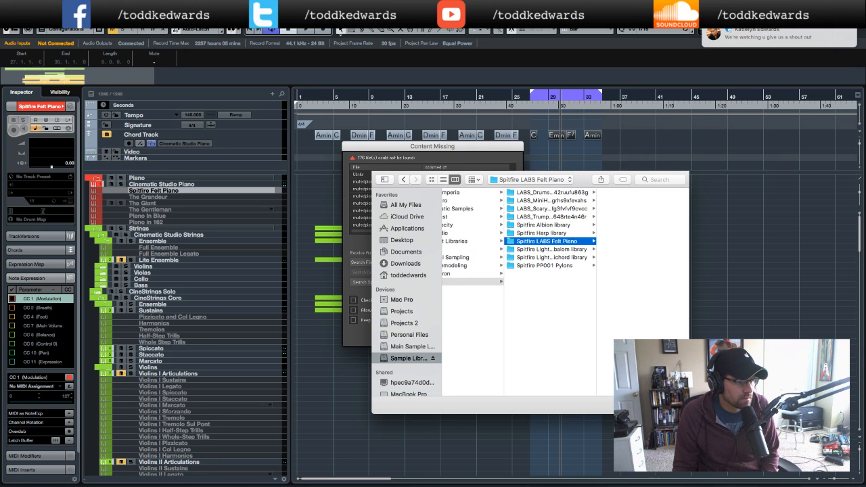
key(Return)
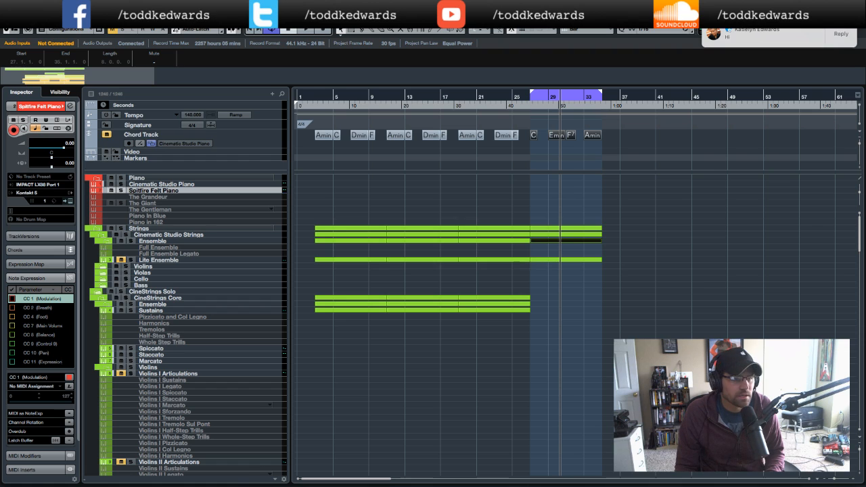
- Select the Piano in Blue track and relink its missing samples to the Cinesamples folder in Main Sample Libraries
click(776, 189)
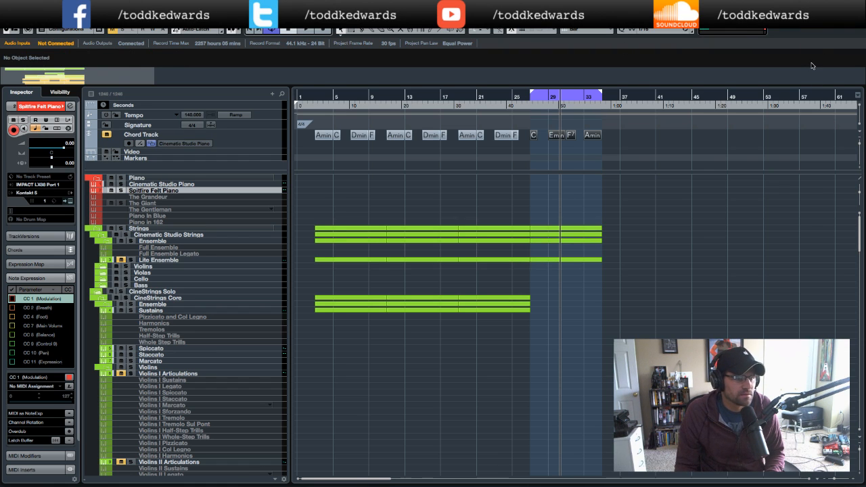
mouse_move(598, 485)
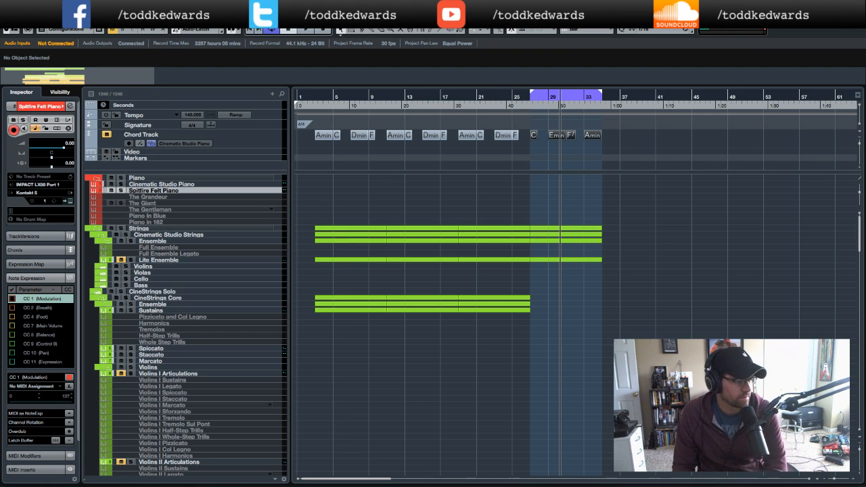
click(170, 217)
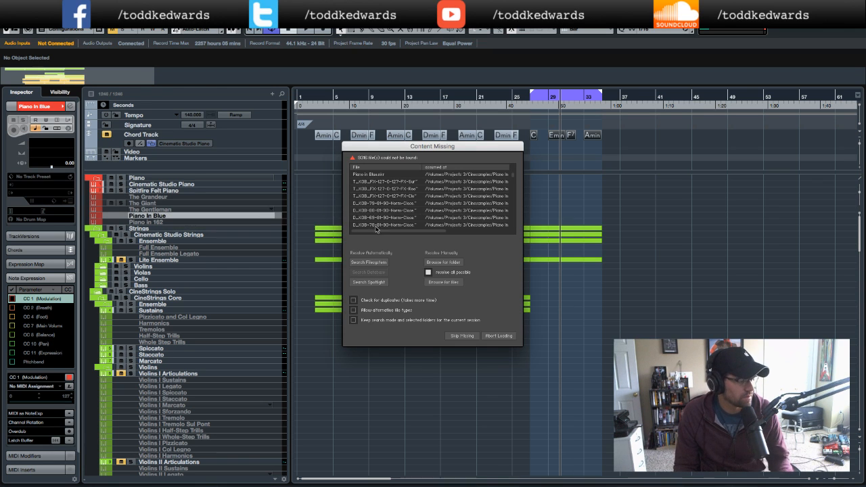
click(443, 263)
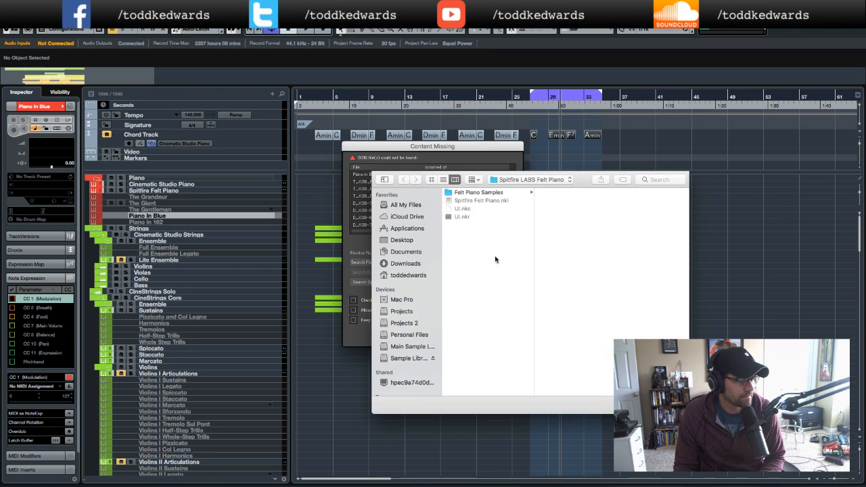
click(520, 179)
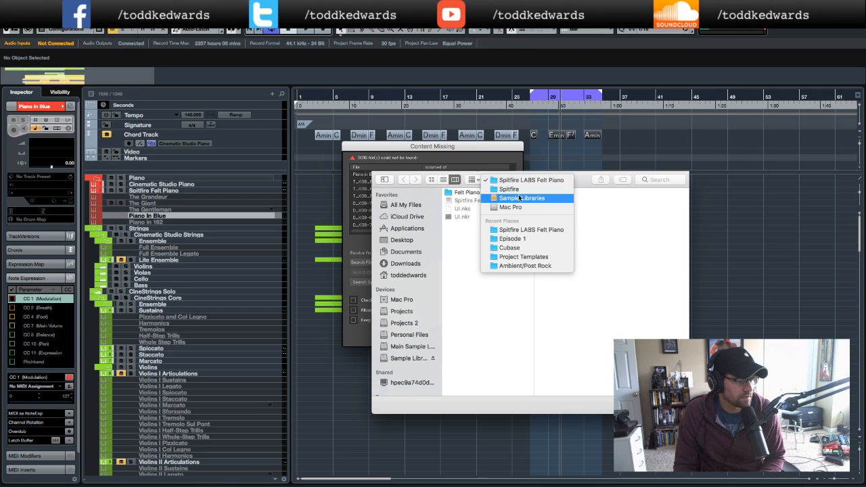
click(519, 198)
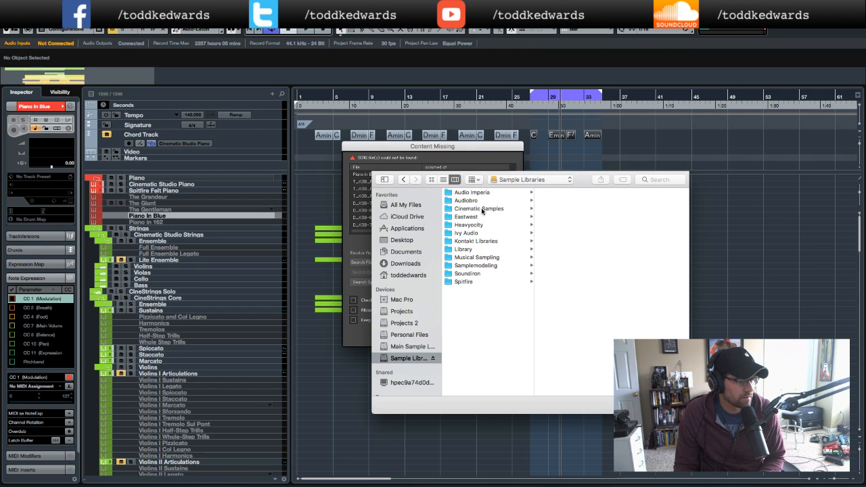
click(482, 209)
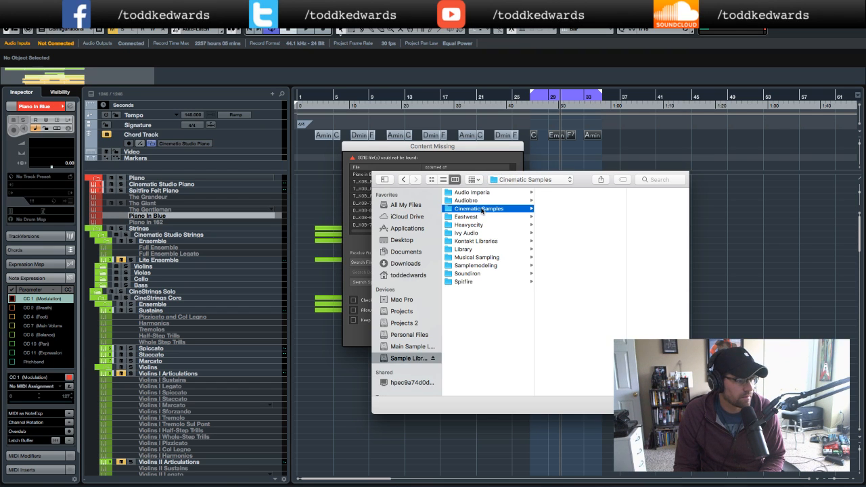
click(409, 347)
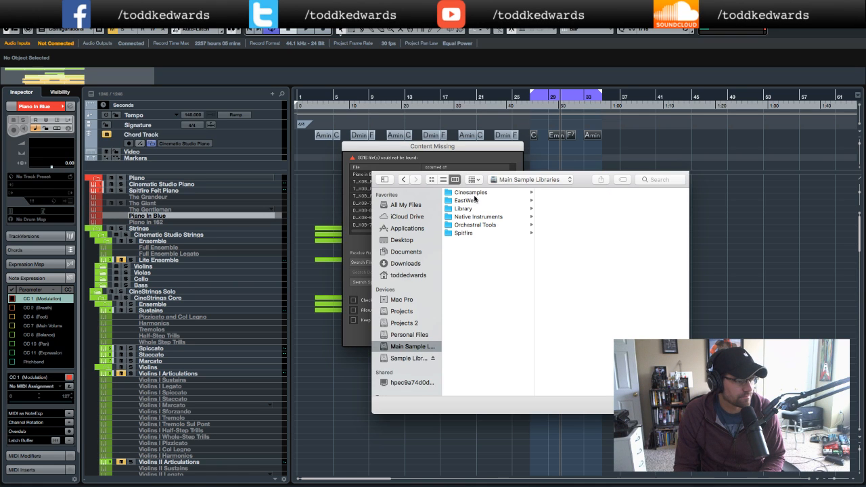
click(470, 193)
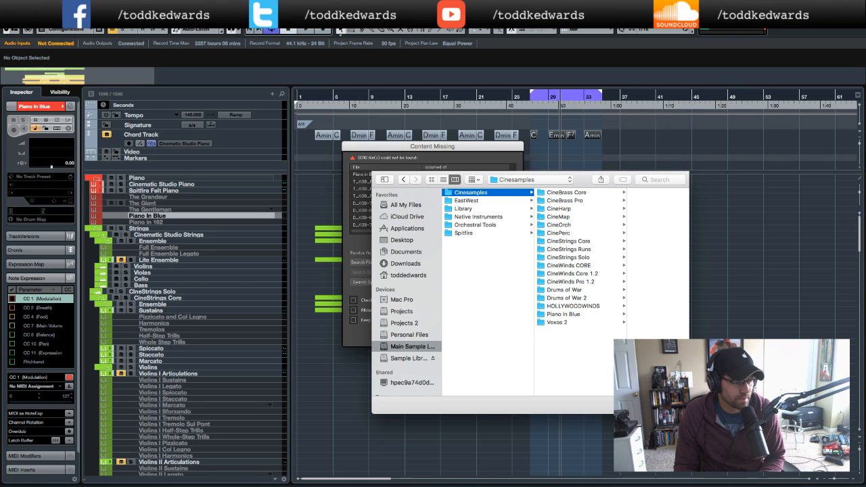
key(Return)
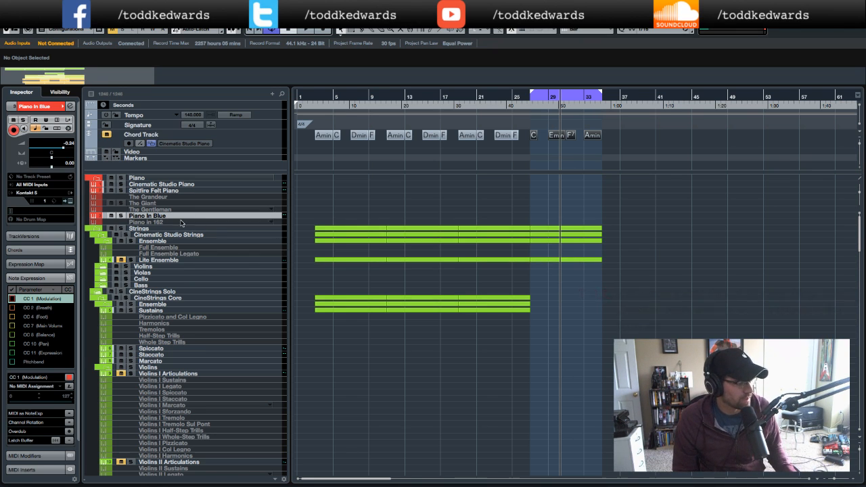
- Step through the piano track versions and scroll the track list to review them
click(144, 203)
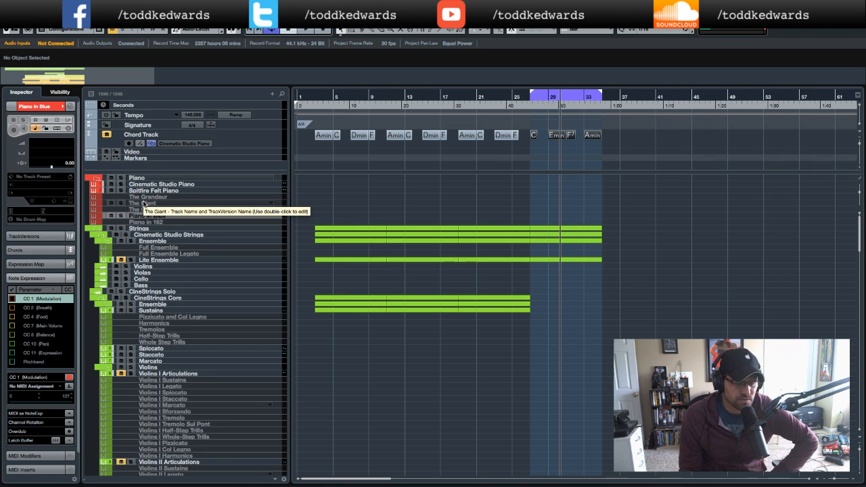
click(180, 214)
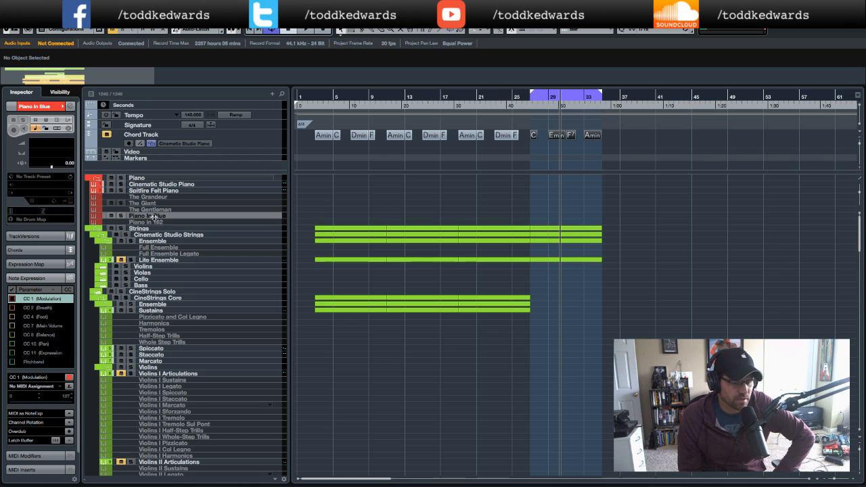
click(150, 191)
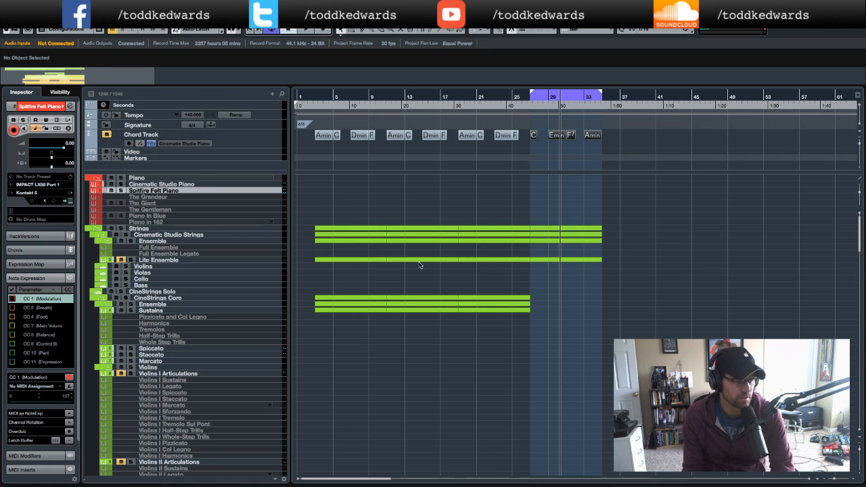
scroll(488, 264, down, 2)
scroll(489, 264, down, 5)
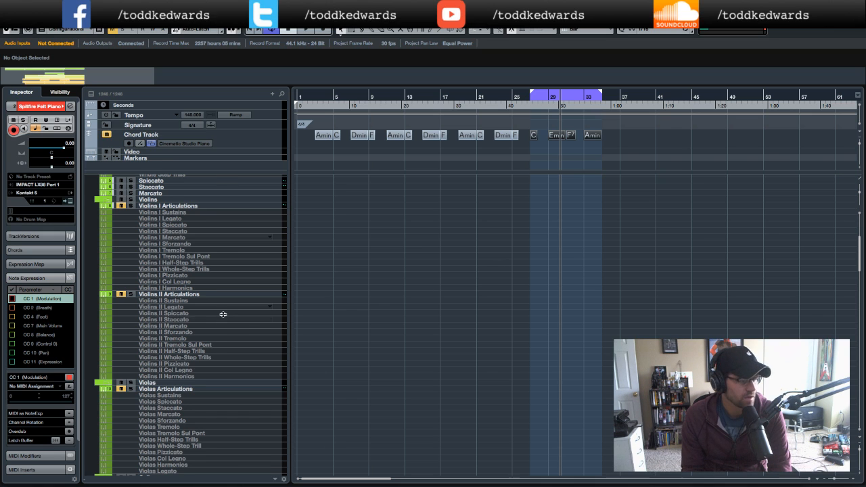
scroll(230, 319, up, 5)
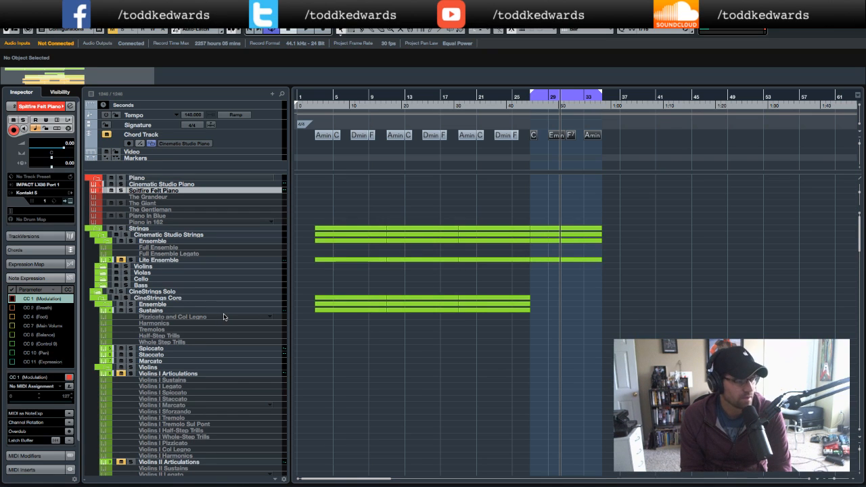
click(160, 222)
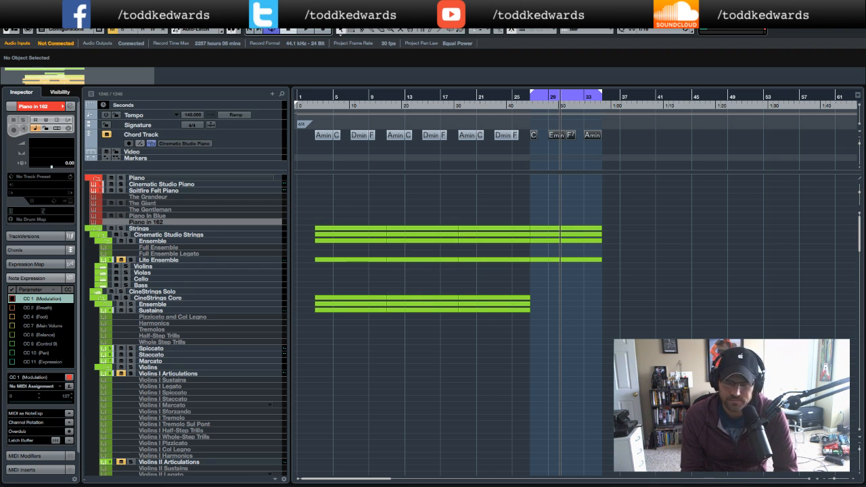
- Play back from around bar 27 and inspect the Lite Ensemble part's F2 note in the Key Editor, then close it
double_click(527, 105)
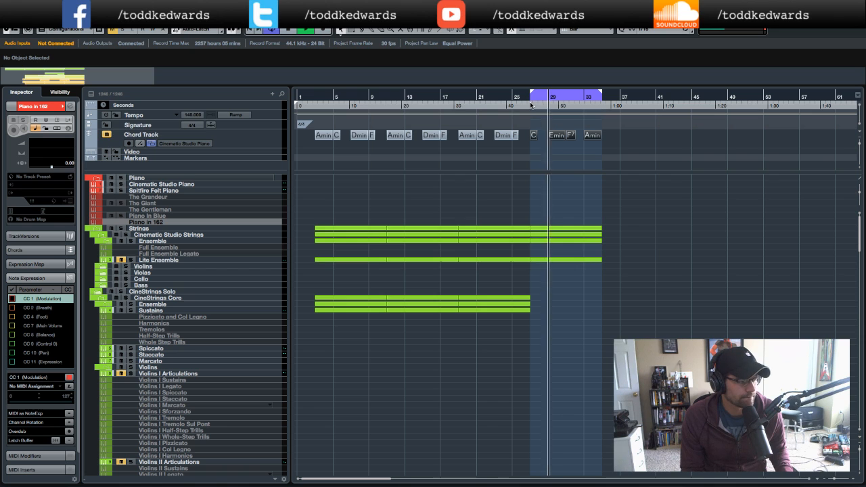
key(space)
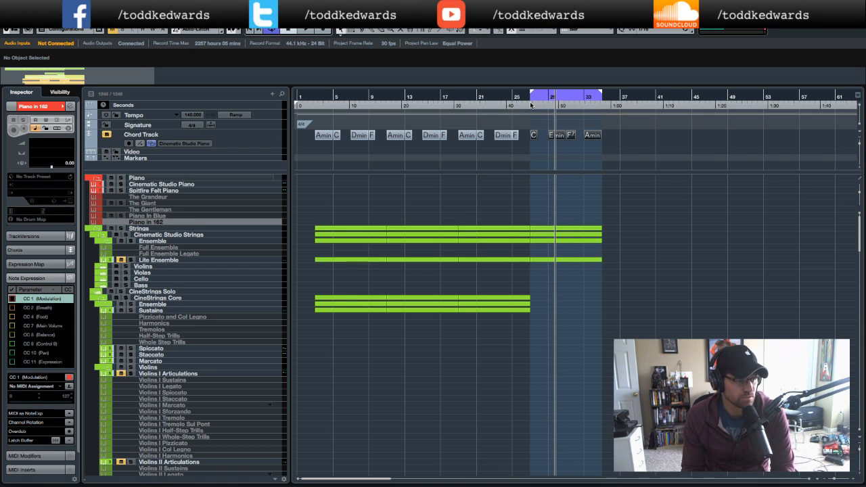
double_click(579, 243)
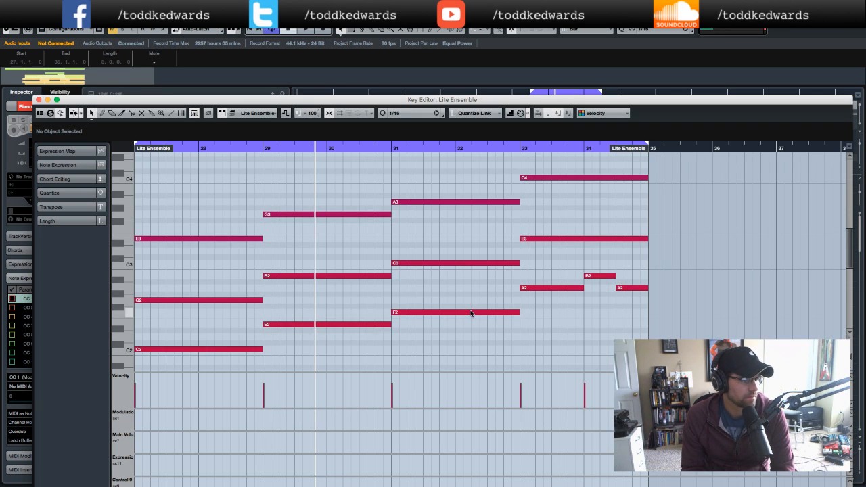
click(469, 312)
drag(390, 101, 385, 53)
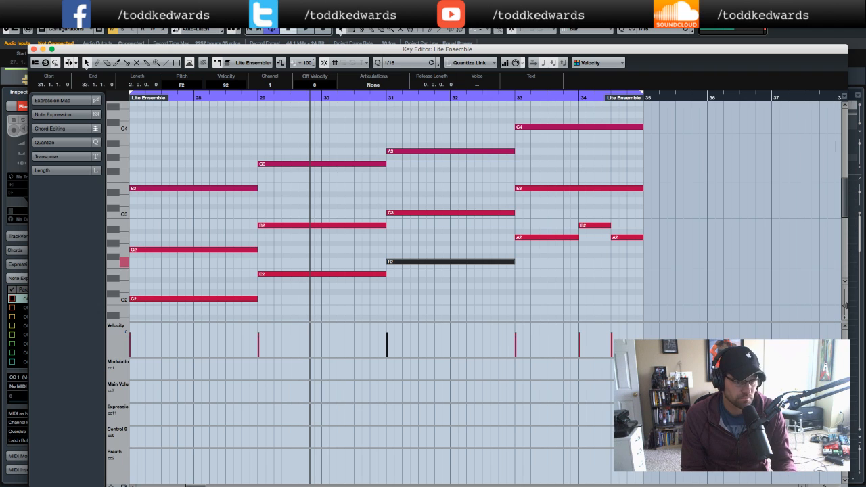
click(33, 50)
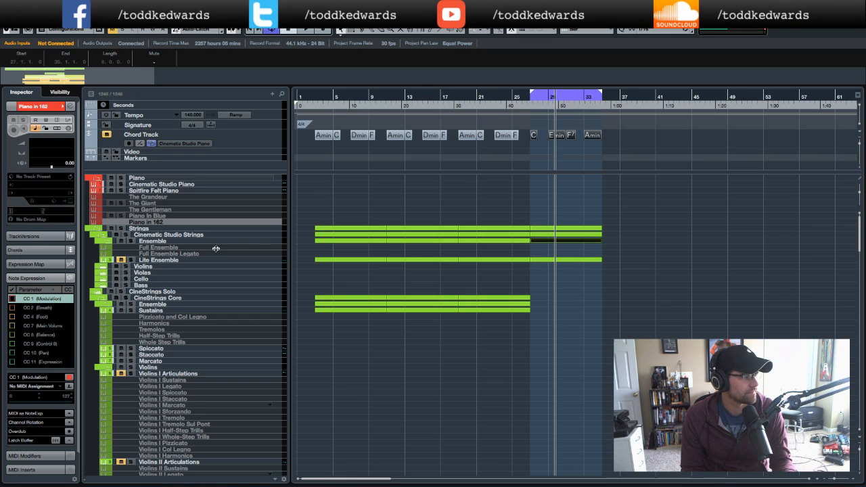
- Select the Lite Ensemble track and reopen its part in the Key Editor with the F2 note selected
click(191, 244)
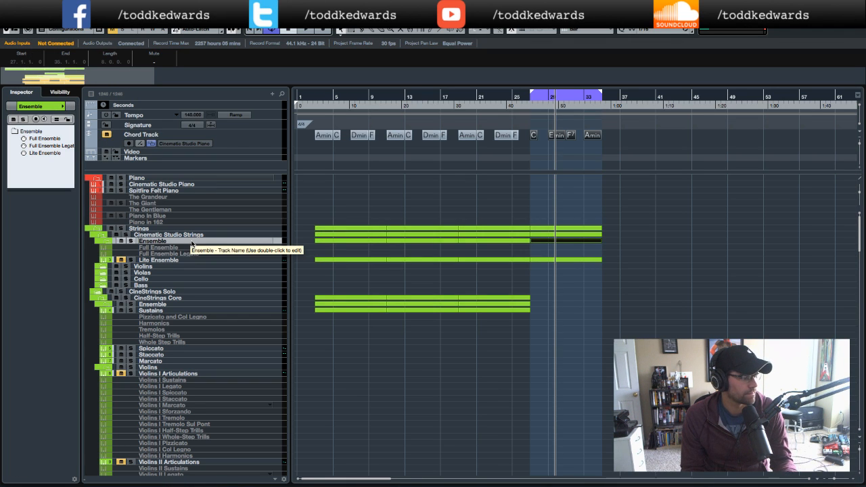
click(203, 261)
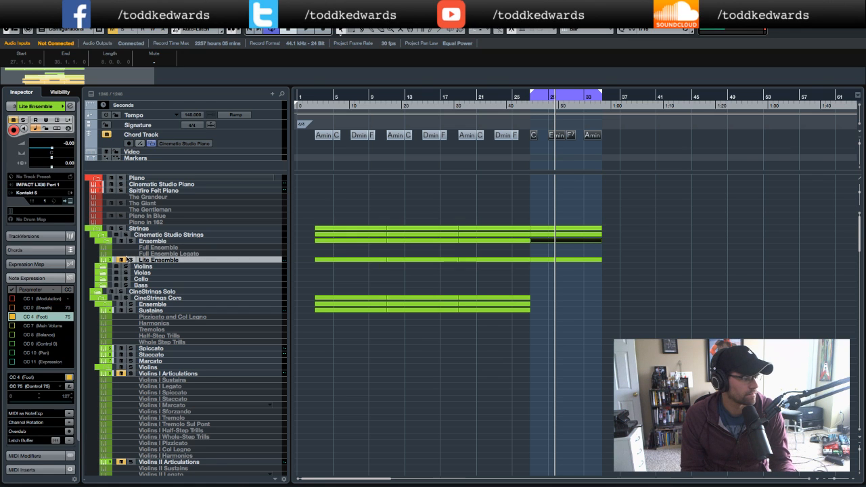
double_click(580, 258)
click(425, 263)
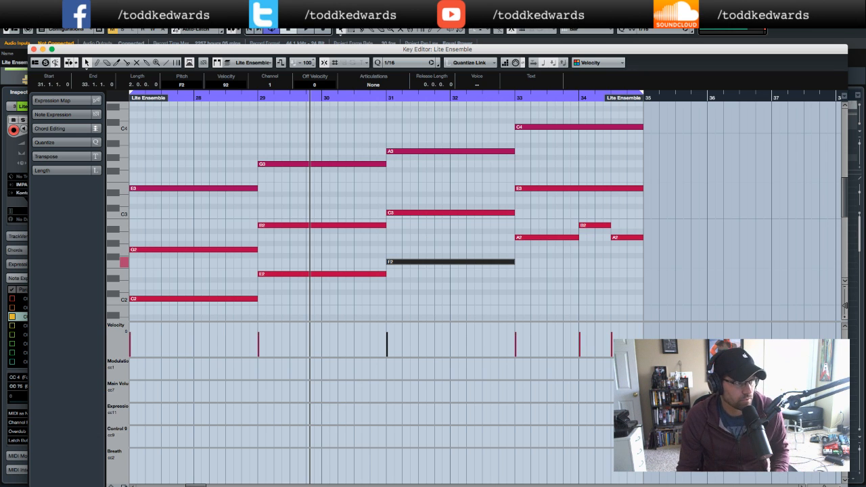
- Open Device Setup and try to switch the VST Audio System's ASIO driver, keeping the current one
click(284, 7)
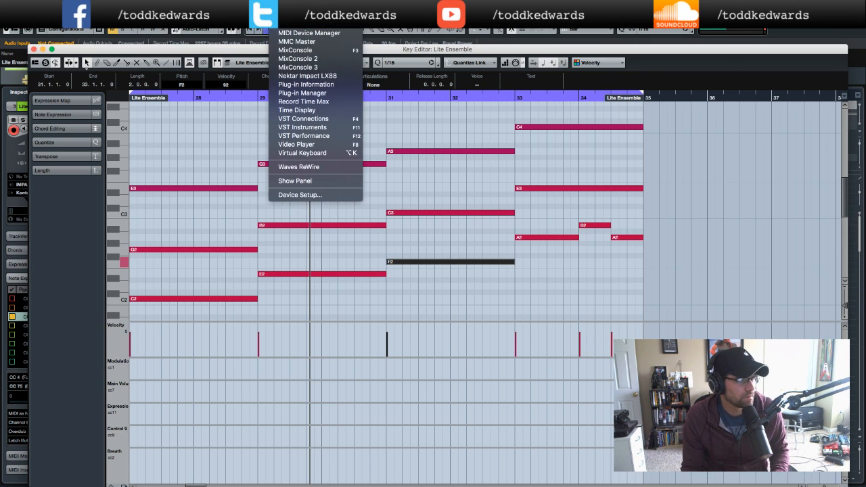
click(300, 196)
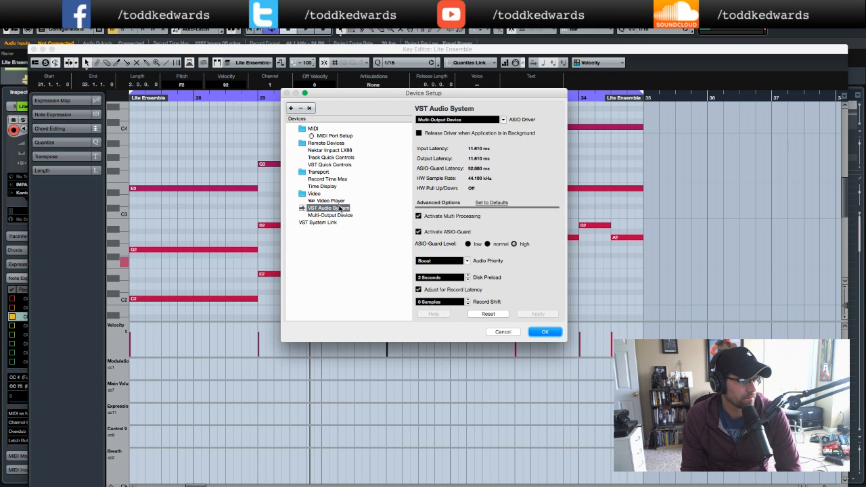
click(504, 120)
click(486, 120)
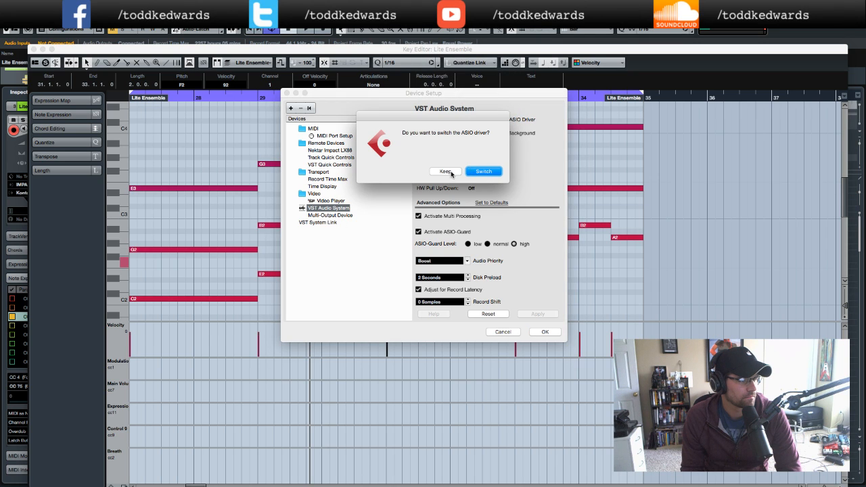
click(474, 172)
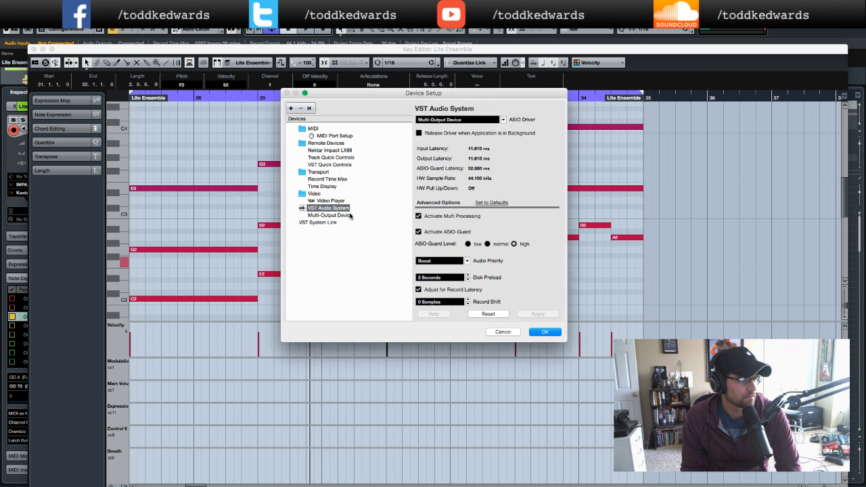
- Set the Multi-Output Device buffer size to 768 samples in its control panel and confirm the Device Setup
click(352, 214)
click(444, 121)
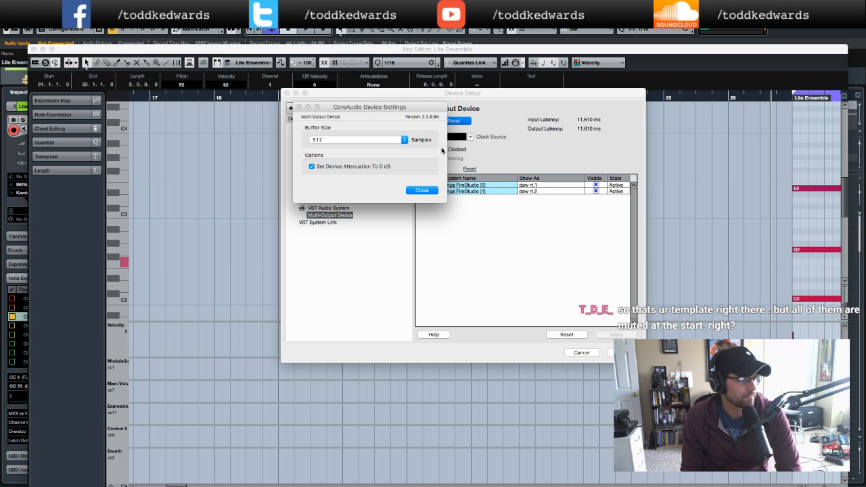
click(384, 140)
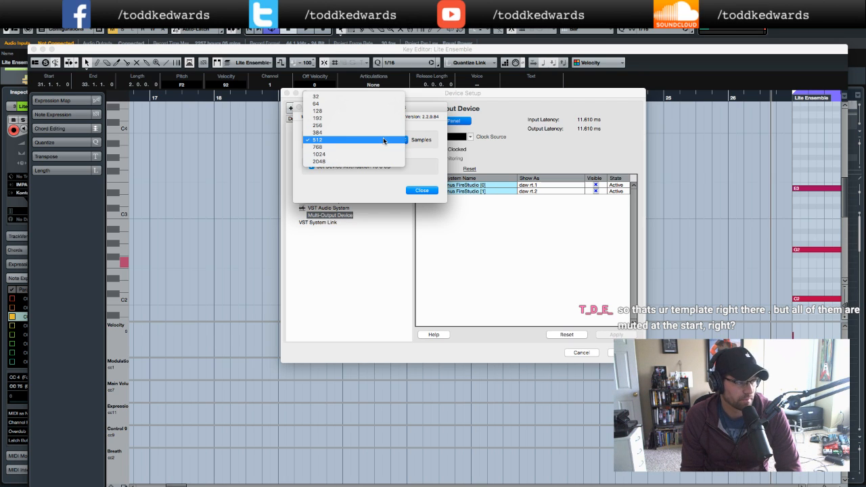
click(383, 147)
click(433, 191)
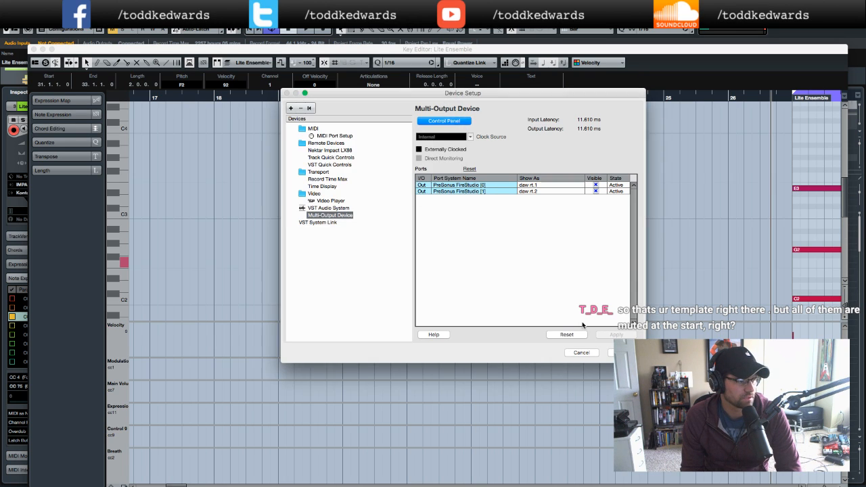
click(624, 351)
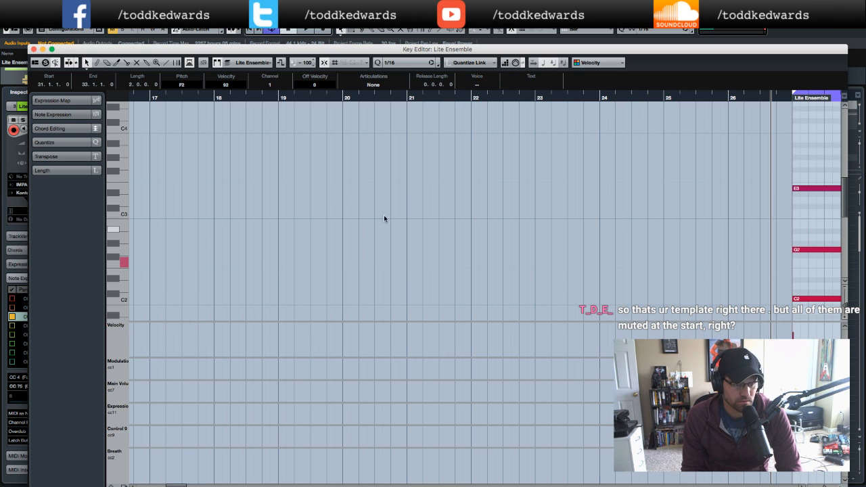
- Close the Key Editor to return to the project window
click(34, 49)
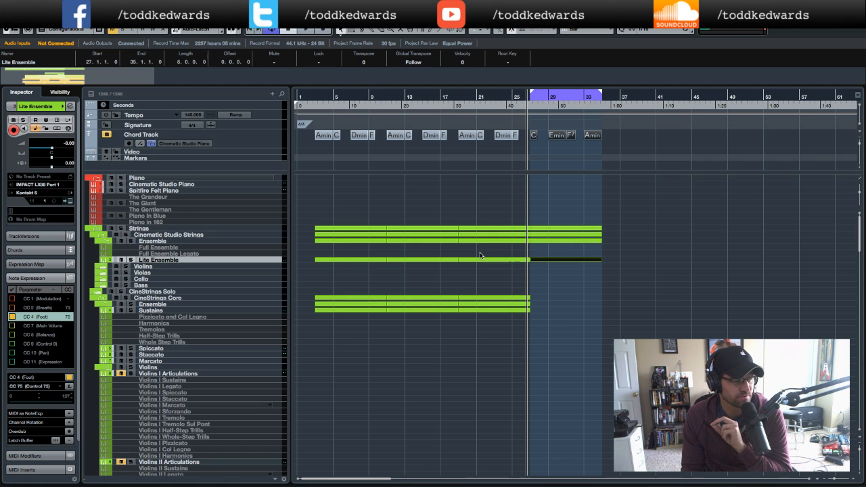
key(g)
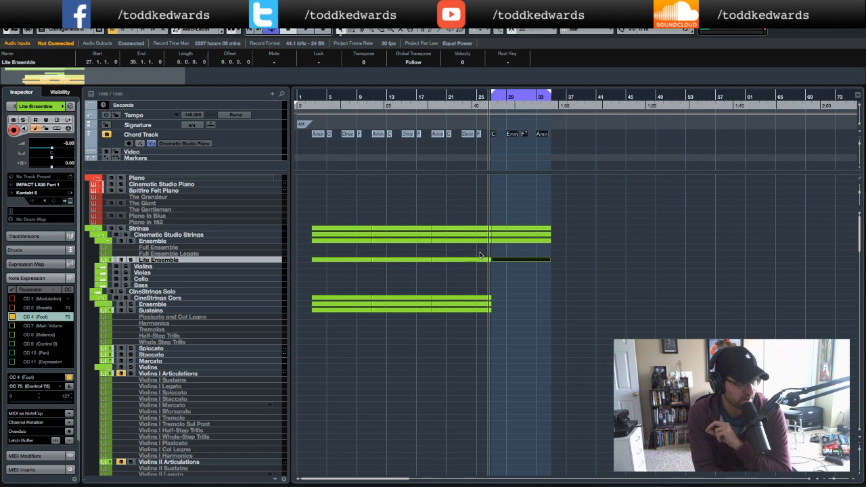
key(h)
key(h)
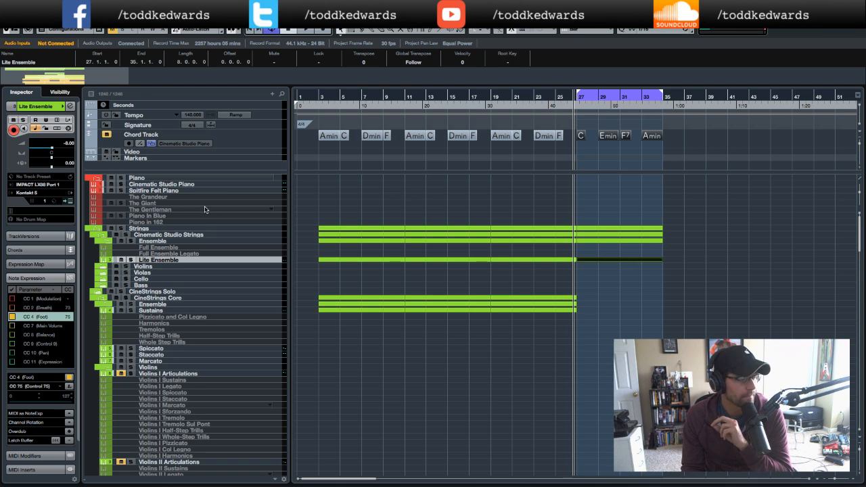
- Select The Grandeur piano track and toggle its activation on and back off
click(160, 197)
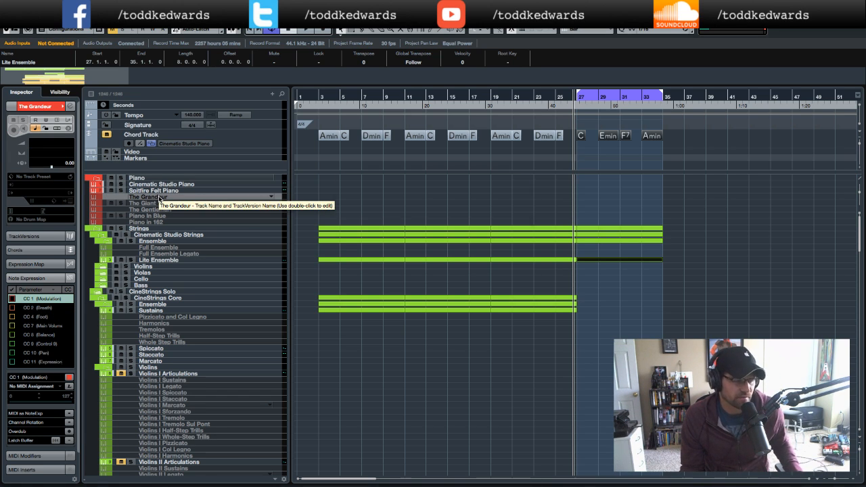
key(shift+d)
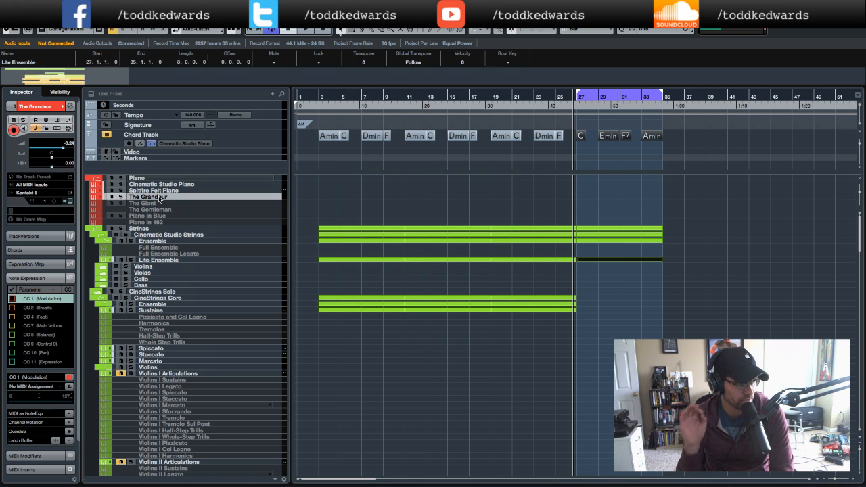
key(shift+d)
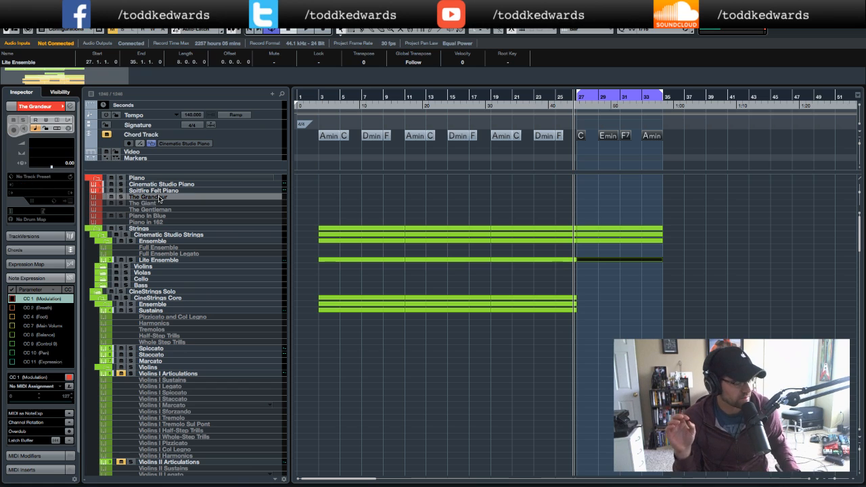
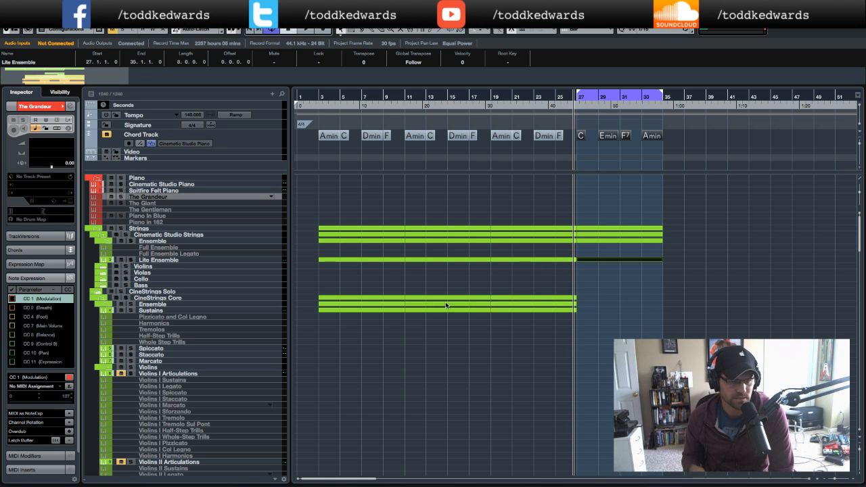
- Open Activity Monitor and check the CPU and memory usage of the running processes
scroll(172, 362, down, 15)
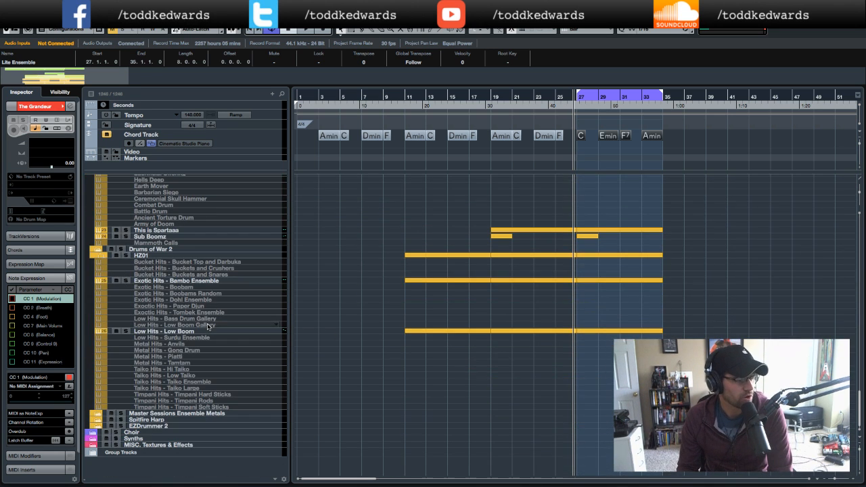
scroll(213, 321, up, 15)
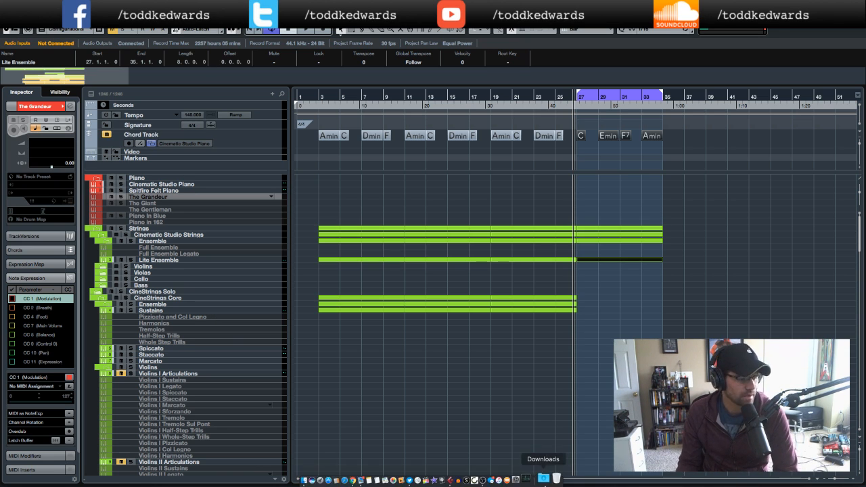
click(535, 480)
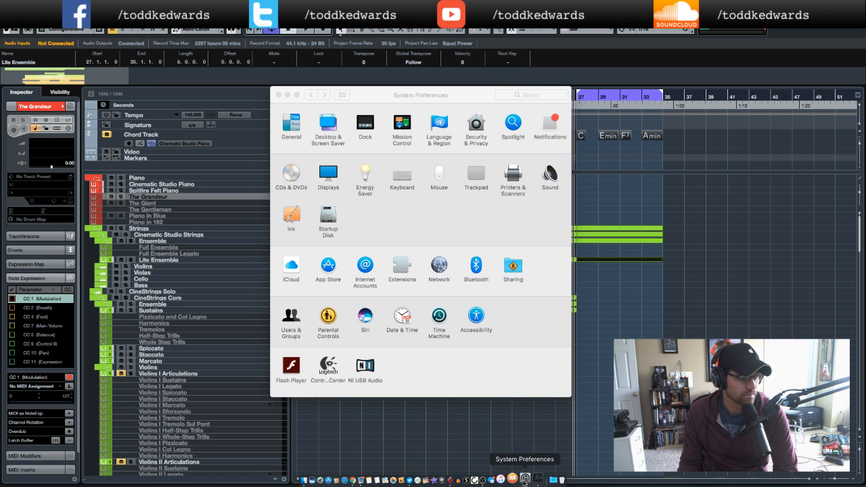
right_click(526, 480)
click(529, 455)
drag(521, 101, 520, 83)
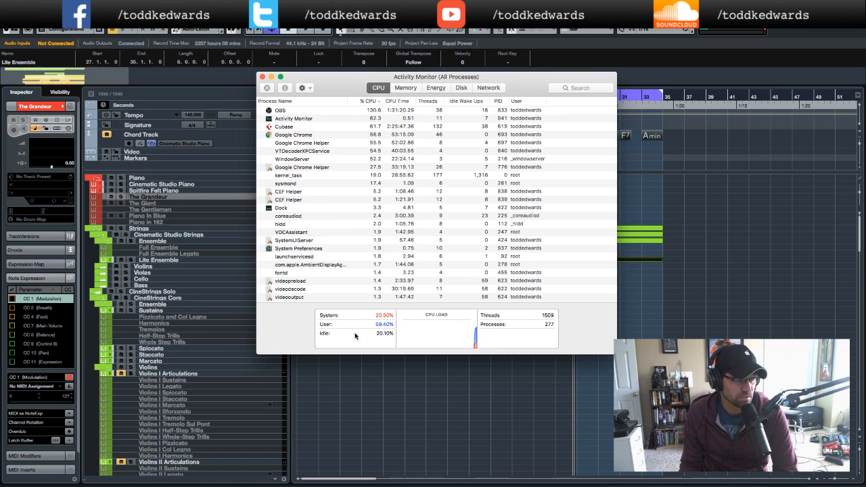
click(409, 90)
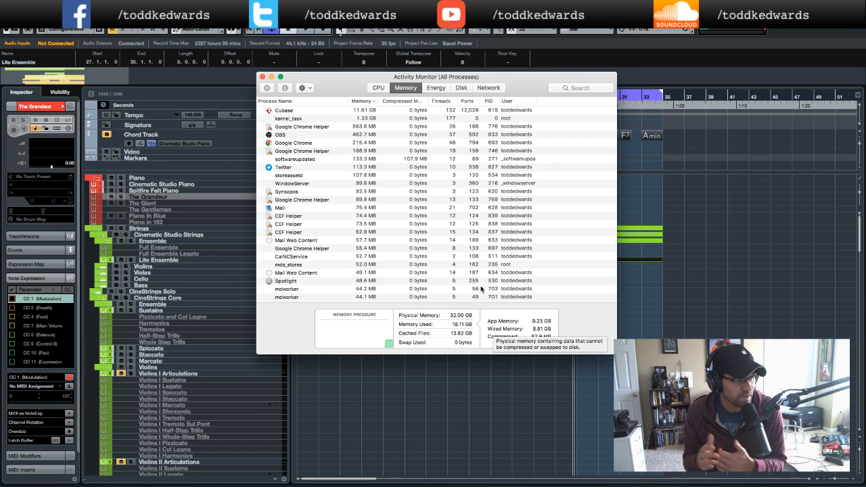
click(263, 77)
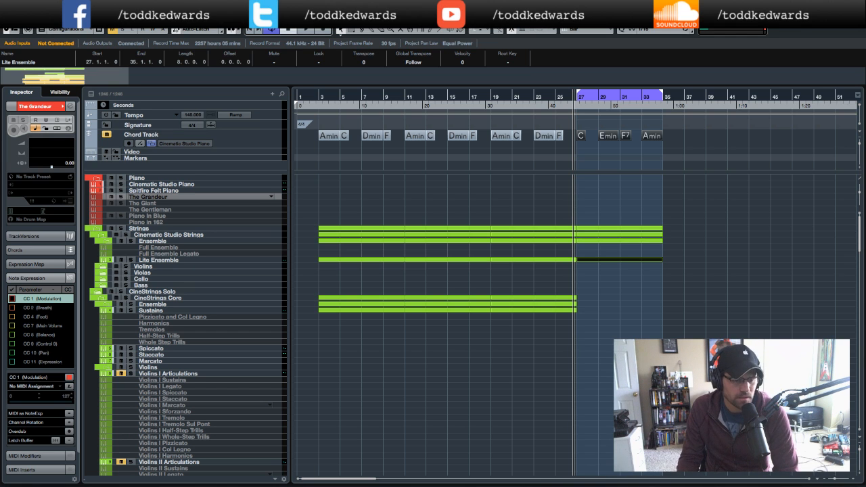
- Play back the arrangement from around bar 26 to review the orchestration
scroll(474, 324, down, 20)
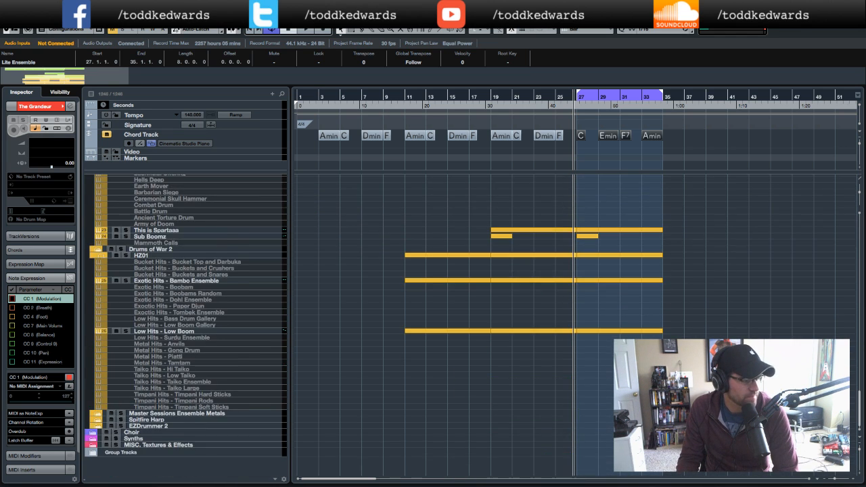
scroll(474, 325, up, 20)
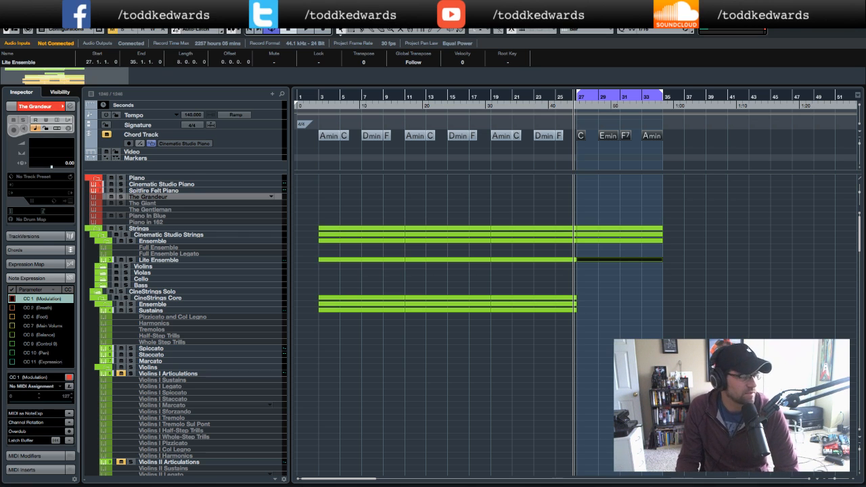
scroll(454, 337, down, 8)
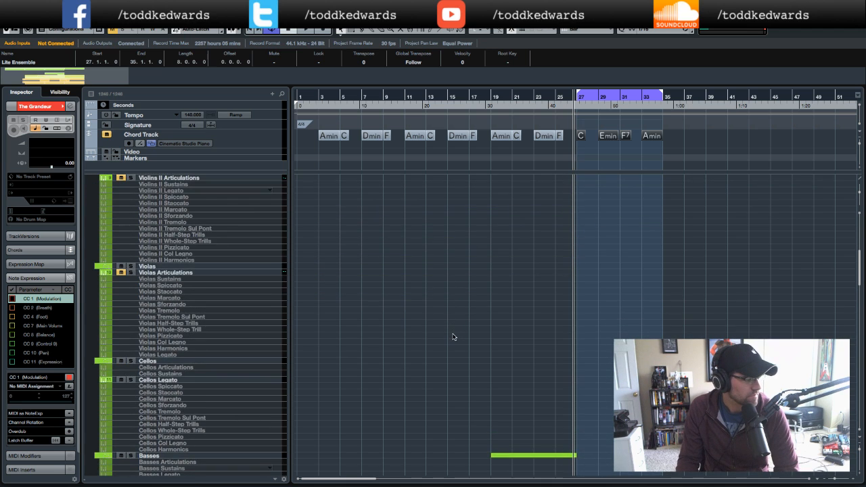
scroll(454, 337, up, 10)
click(567, 108)
key(space)
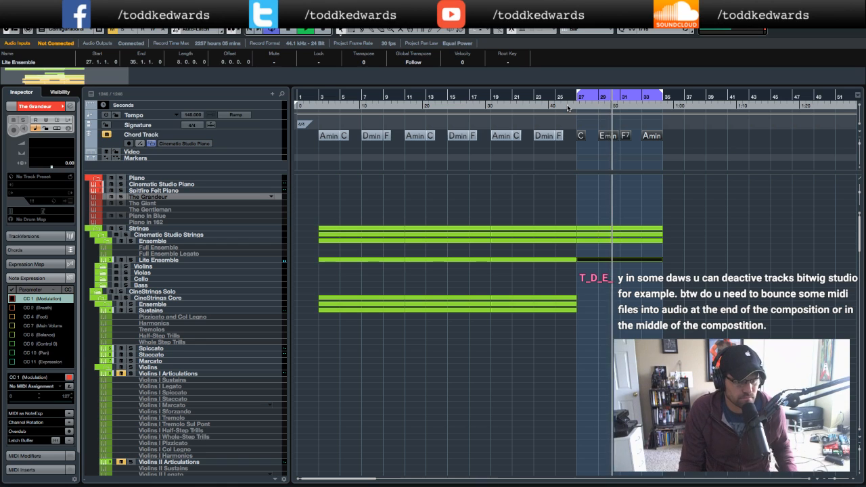
key(space)
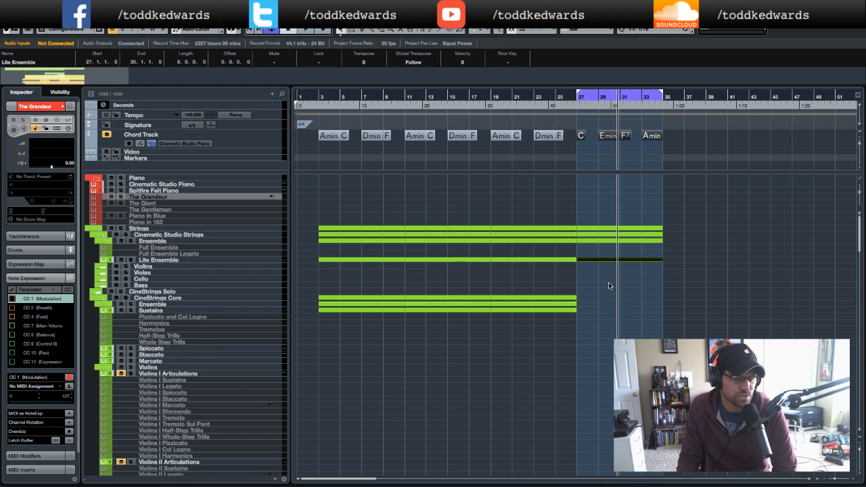
scroll(608, 285, down, 10)
scroll(608, 286, up, 10)
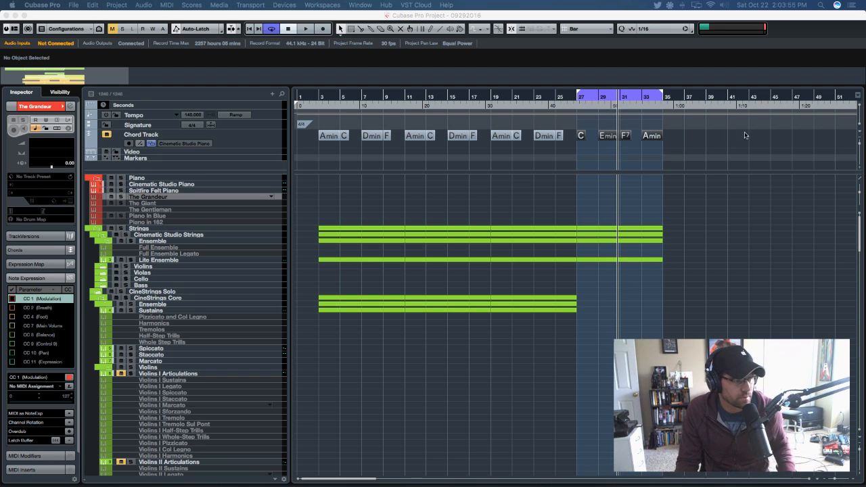
click(575, 108)
key(space)
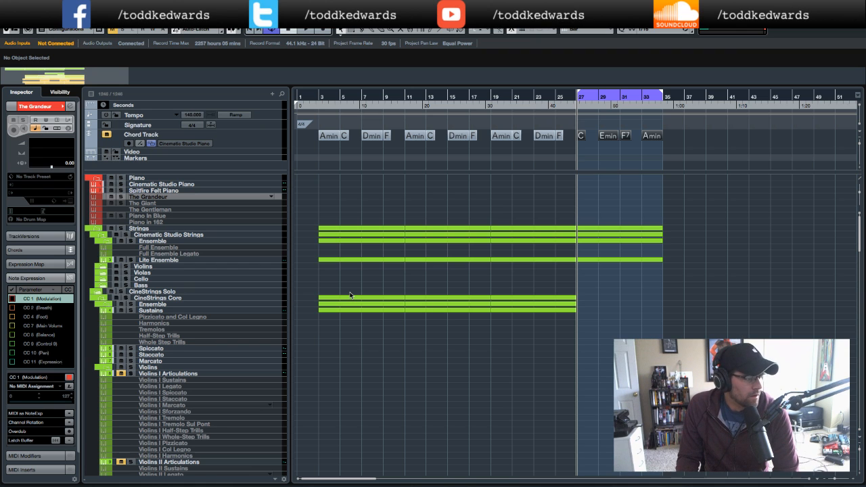
double_click(490, 101)
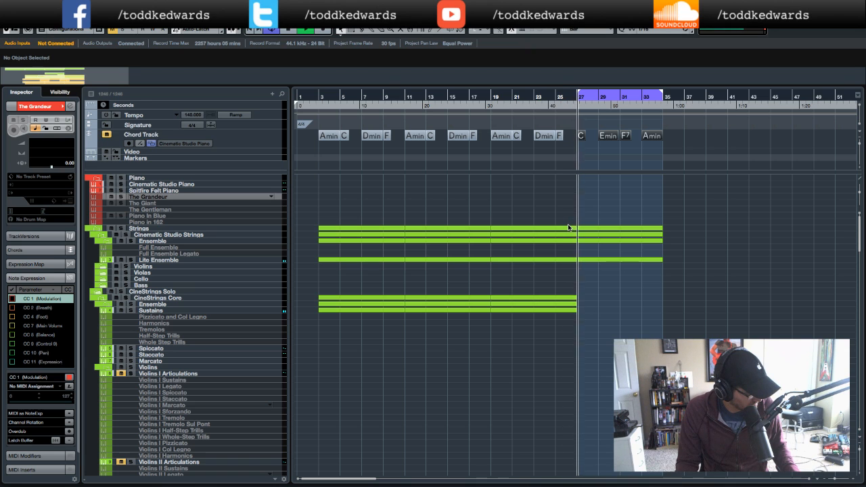
key(space)
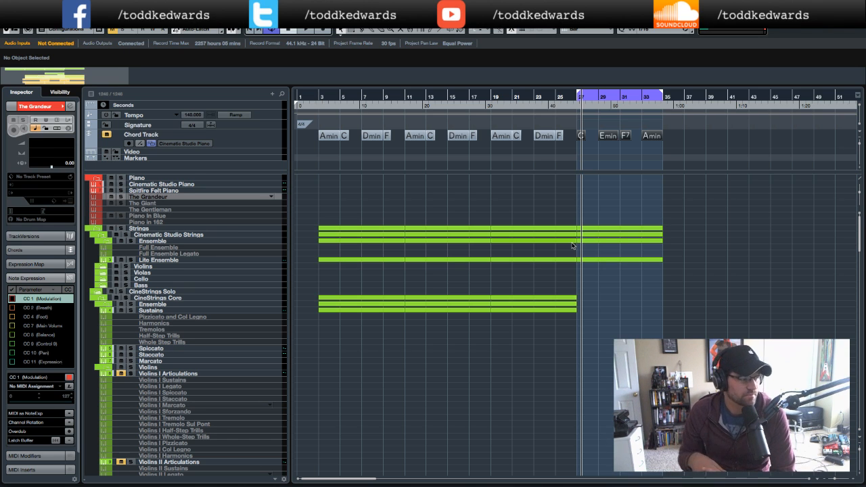
- Expand the Choir and VOXOS track folders to browse the available choir library tracks
key(g)
key(h)
key(h)
key(g)
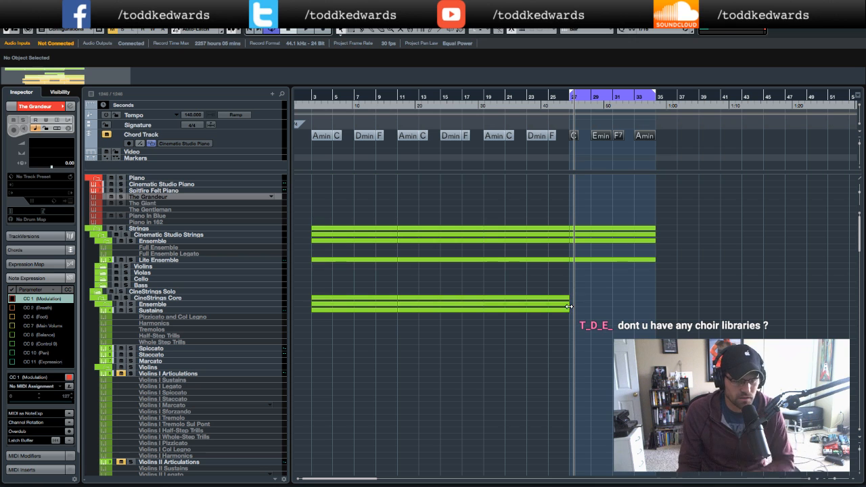
scroll(201, 326, down, 15)
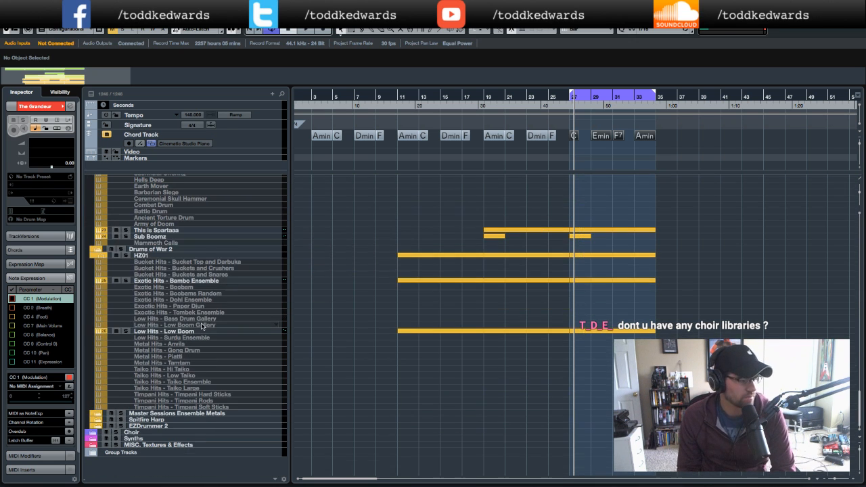
click(96, 434)
scroll(251, 396, down, 2)
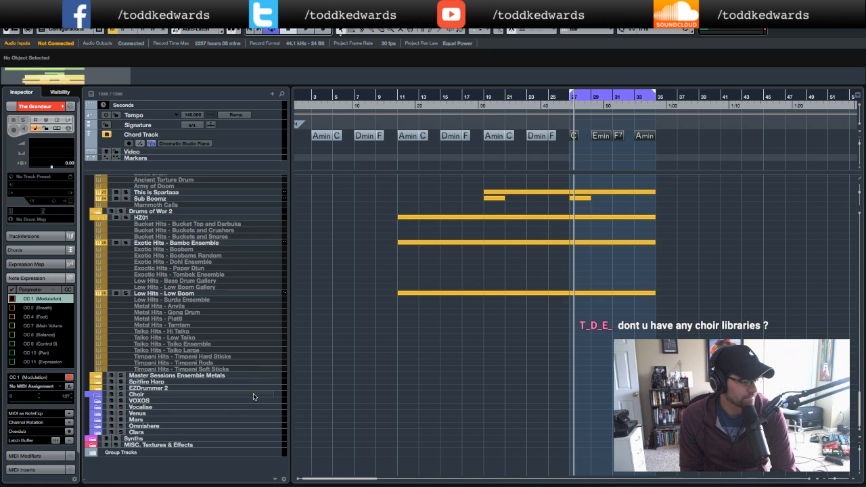
click(99, 410)
scroll(99, 410, down, 1)
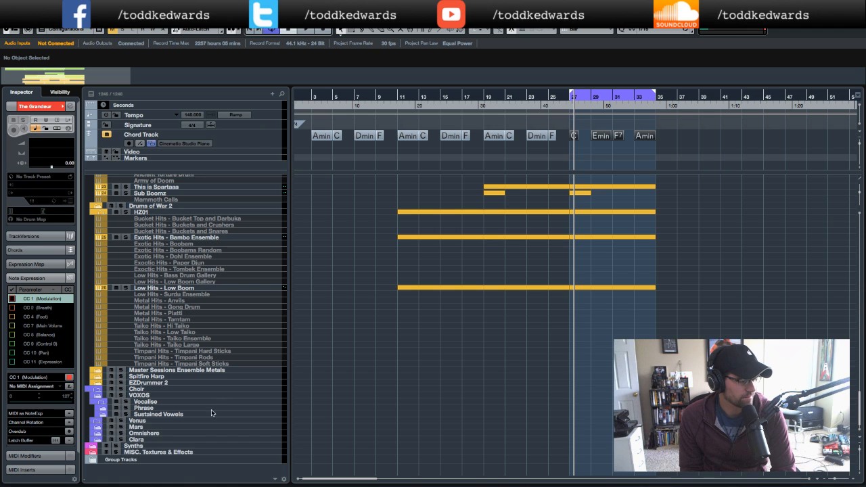
click(100, 421)
scroll(92, 424, down, 10)
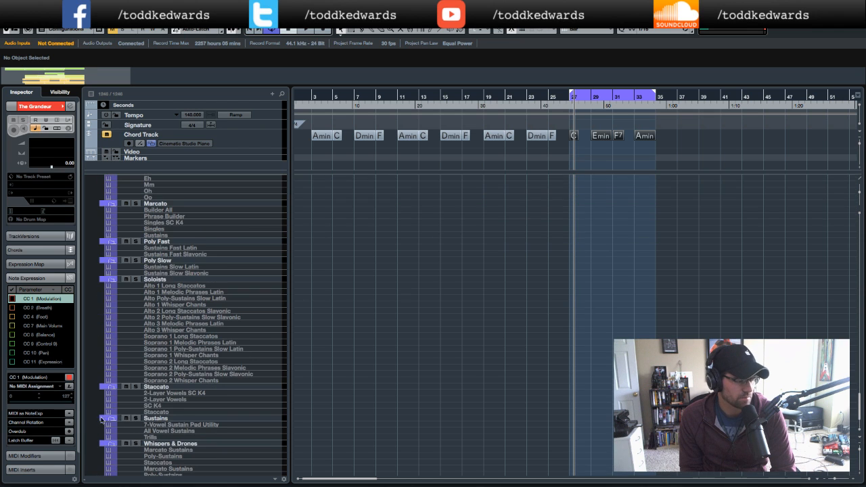
scroll(145, 374, up, 8)
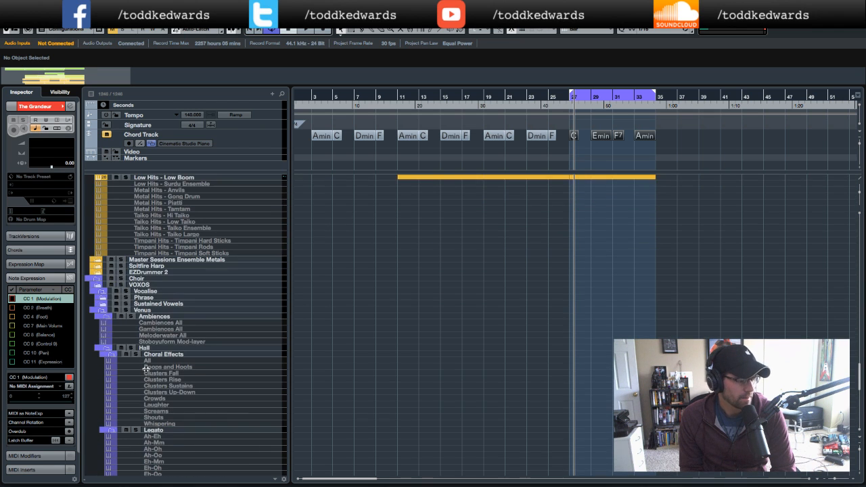
click(101, 311)
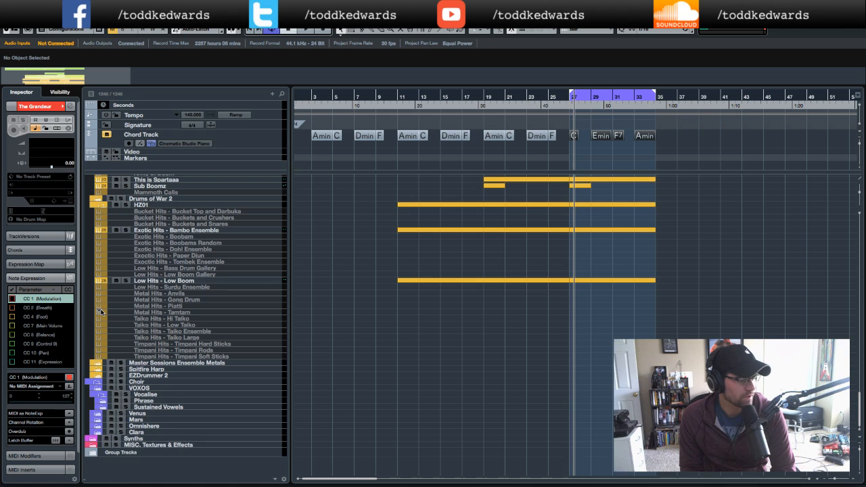
click(103, 396)
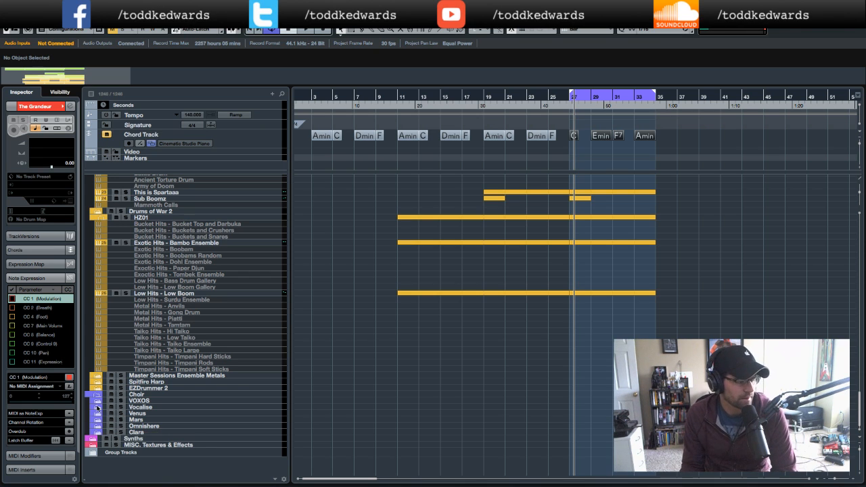
click(98, 404)
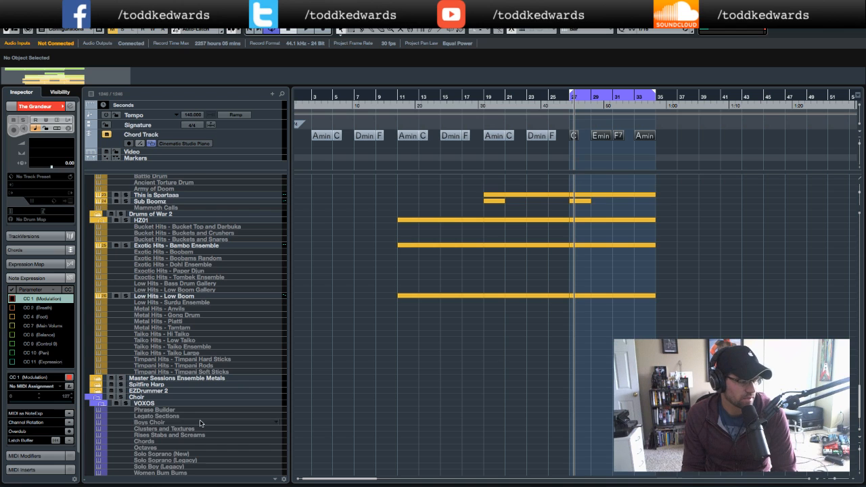
- Select the VOXOS Phrase Builder track and open its Kontakt instrument to inspect it
scroll(201, 421, down, 3)
click(156, 357)
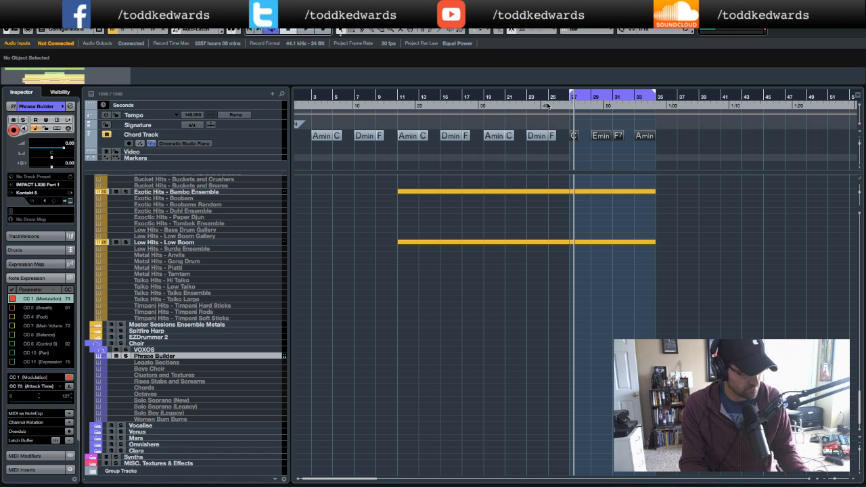
click(72, 202)
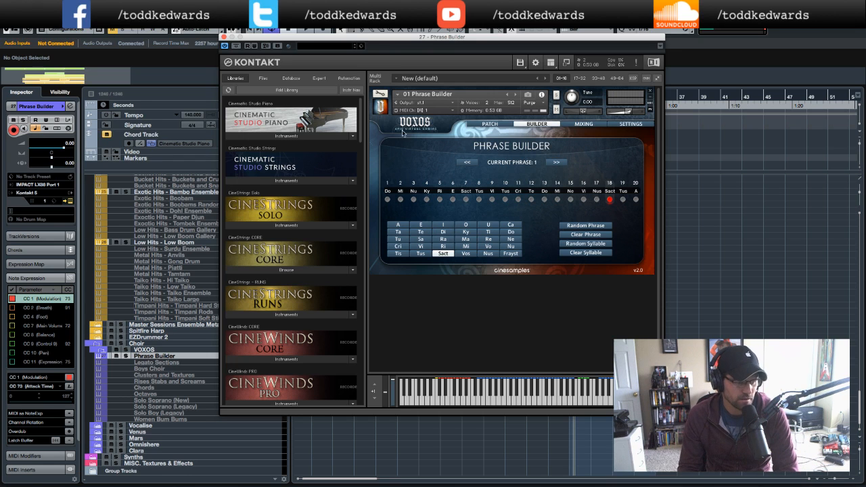
click(224, 38)
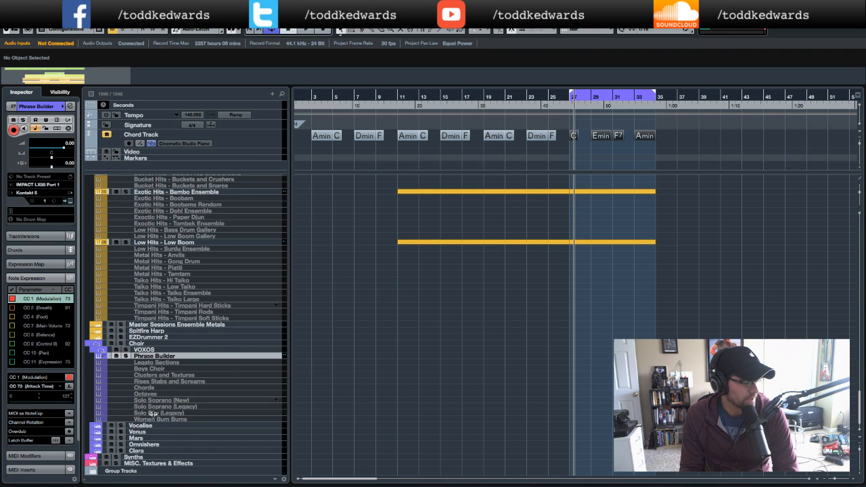
- Select the VOXOS Chords track and open its Kontakt instrument settings
click(154, 388)
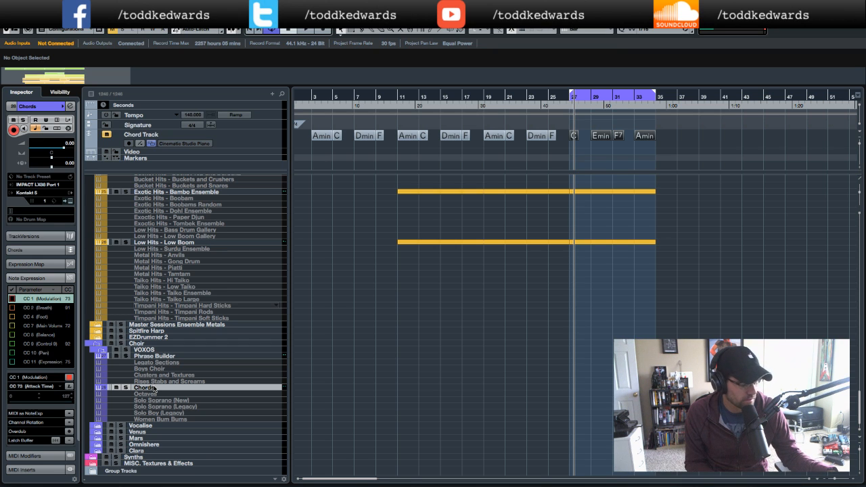
click(68, 202)
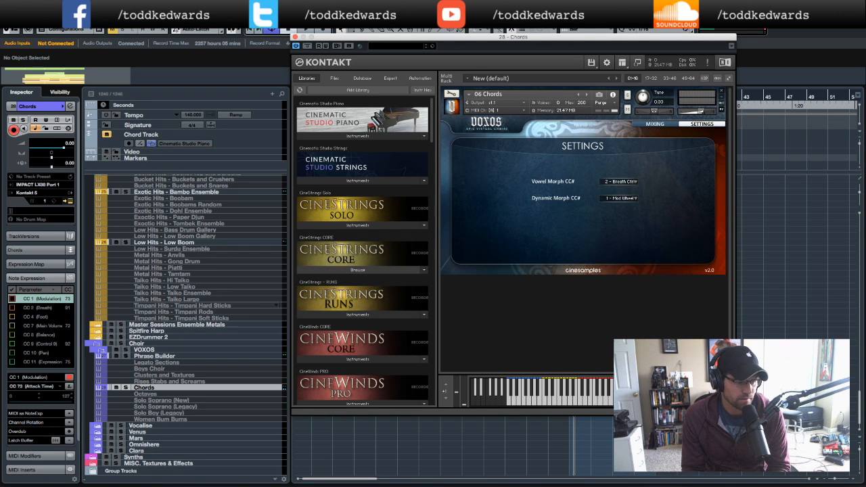
drag(522, 42, 398, 42)
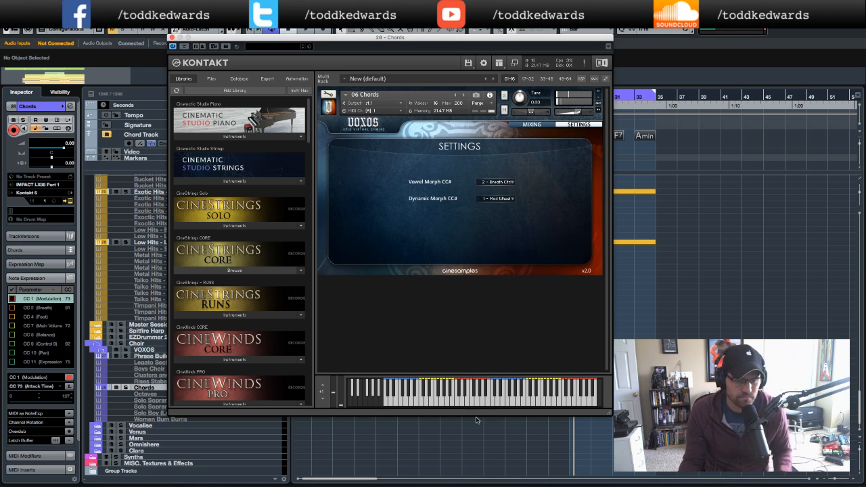
click(171, 37)
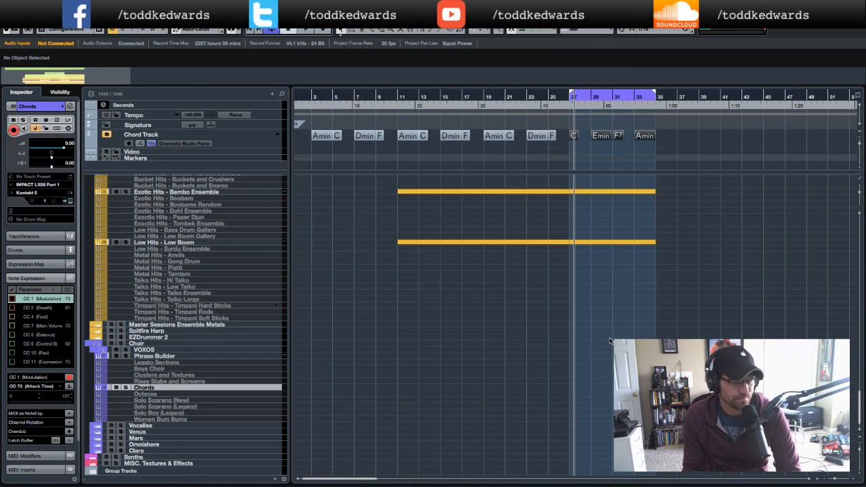
- Record a MIDI chord part on the Chords track starting from the left locator at bar 27
key(KP_1)
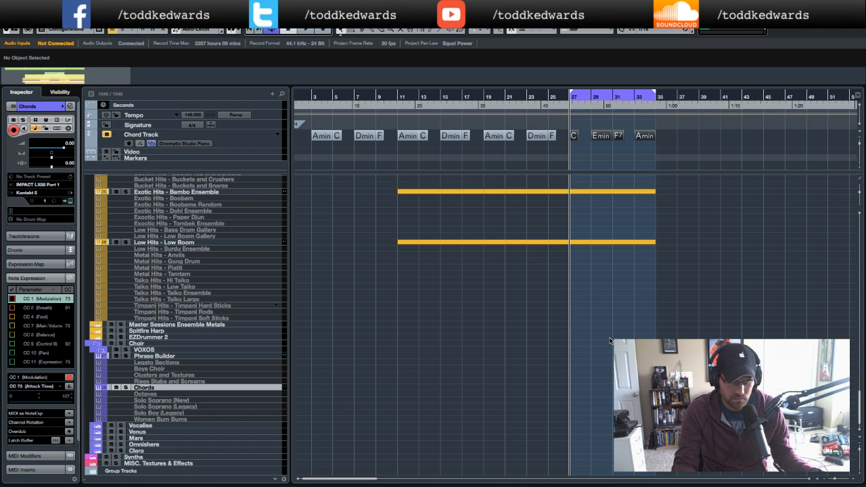
key(KP_Multiply)
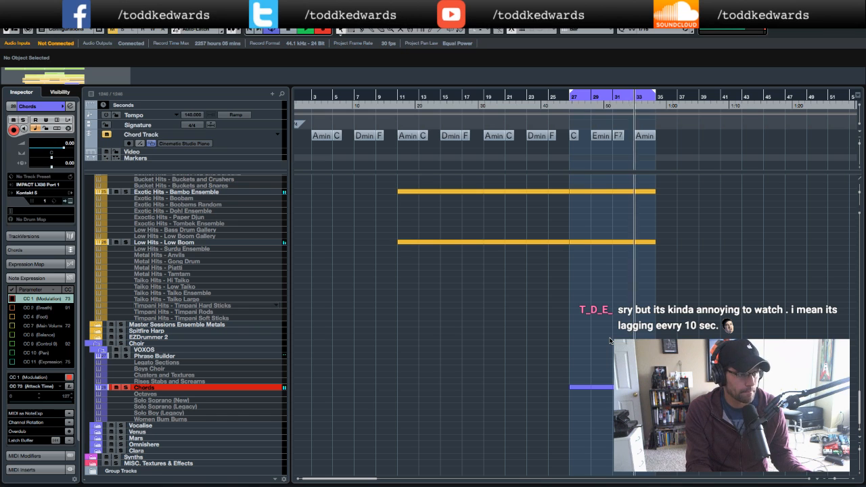
key(space)
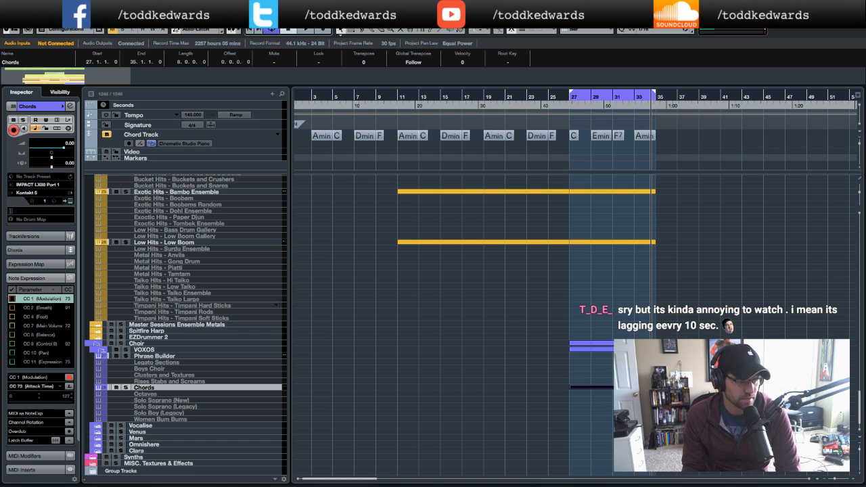
- Open the recorded Chords part in the Key Editor and lengthen the A3 note to the part's end
key(Return)
drag(562, 161, 642, 160)
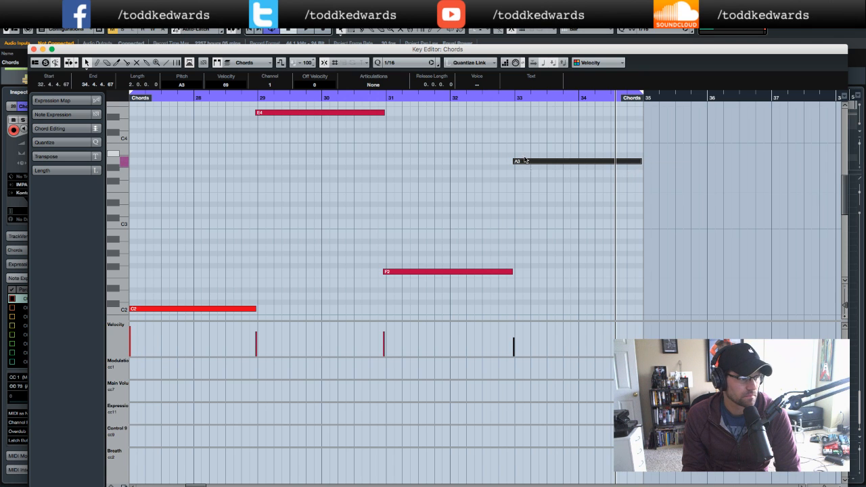
- Select all notes of the Chords part and quantize them to a 1/8 grid
key(g)
key(g)
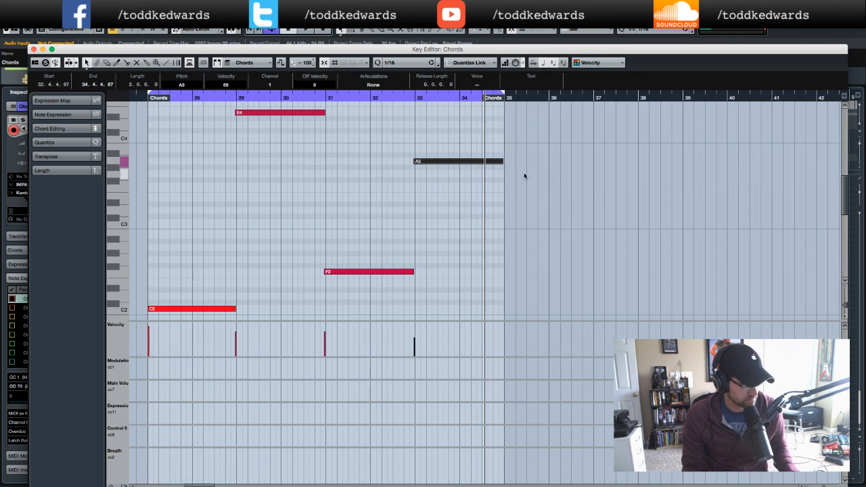
scroll(520, 176, left, 2)
scroll(520, 176, up, 1)
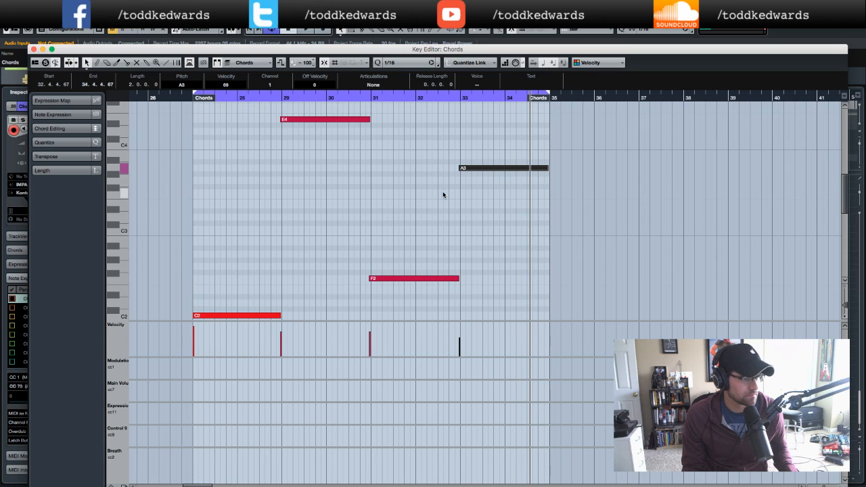
click(369, 120)
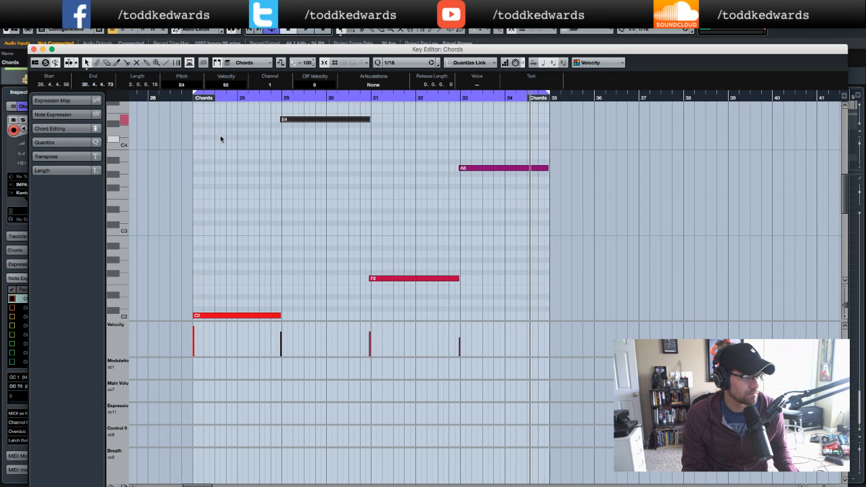
drag(217, 115, 517, 331)
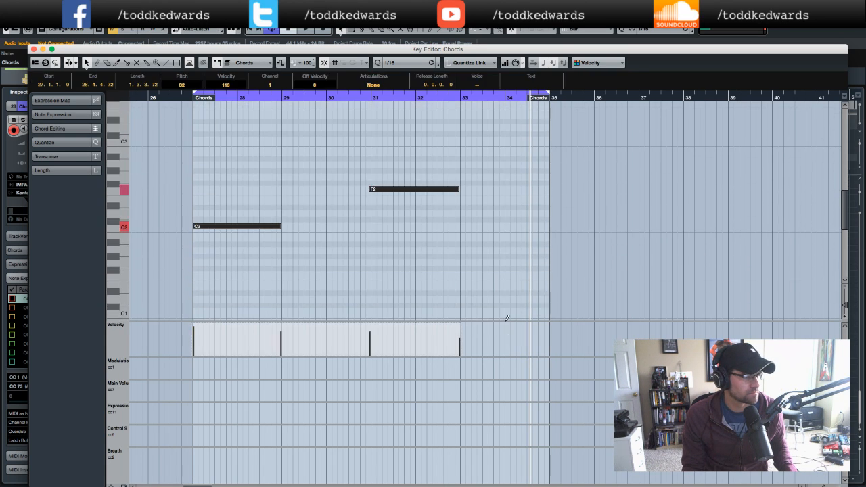
click(428, 63)
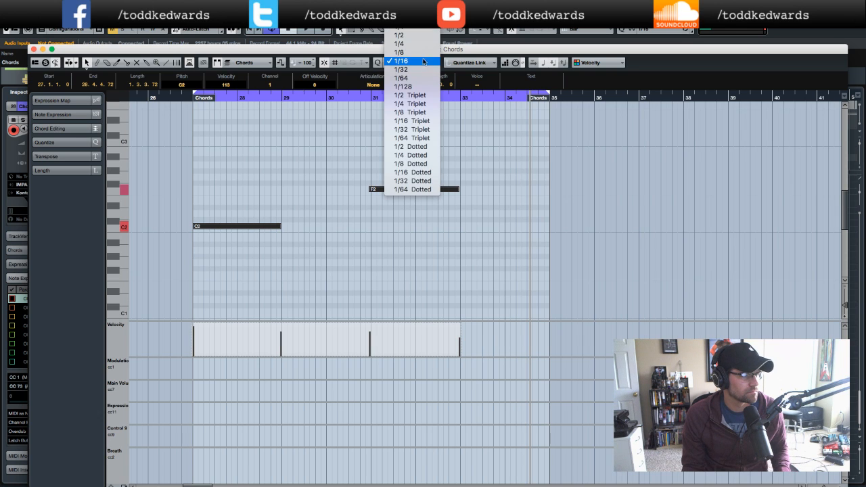
click(407, 52)
key(q)
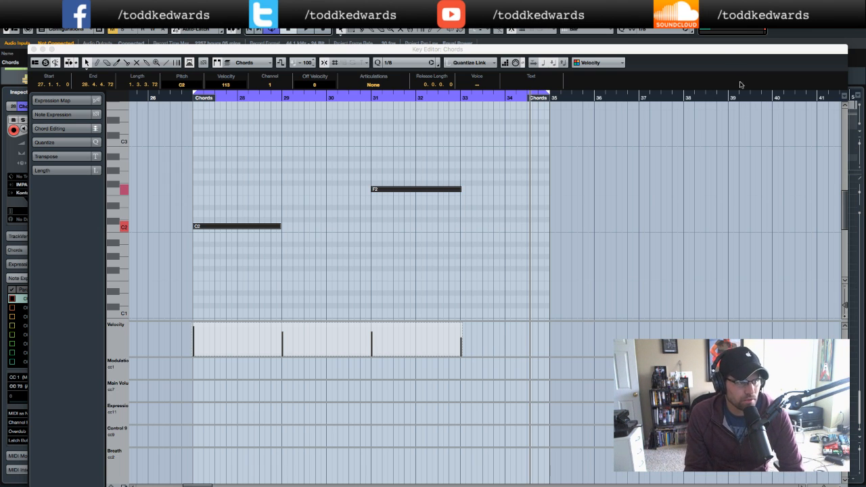
click(717, 28)
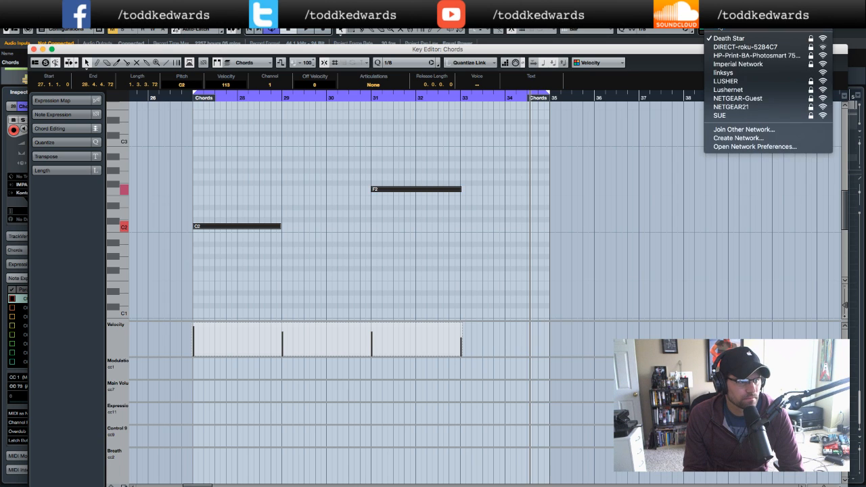
click(703, 54)
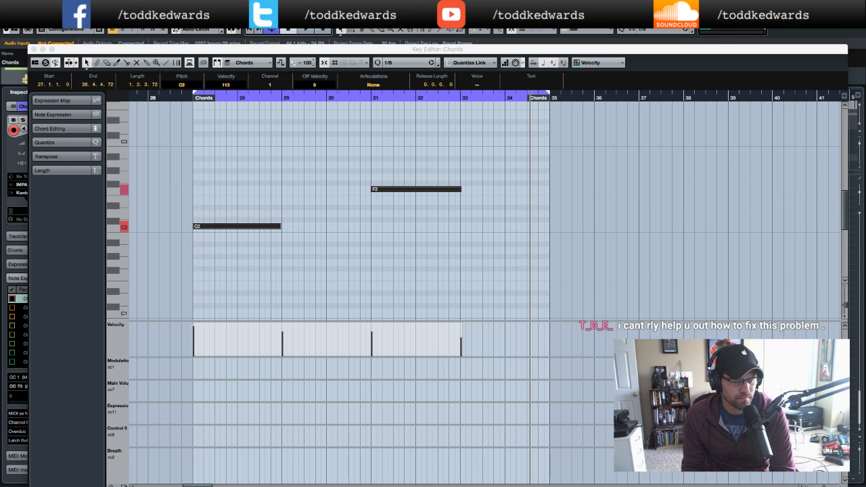
drag(646, 53, 647, 48)
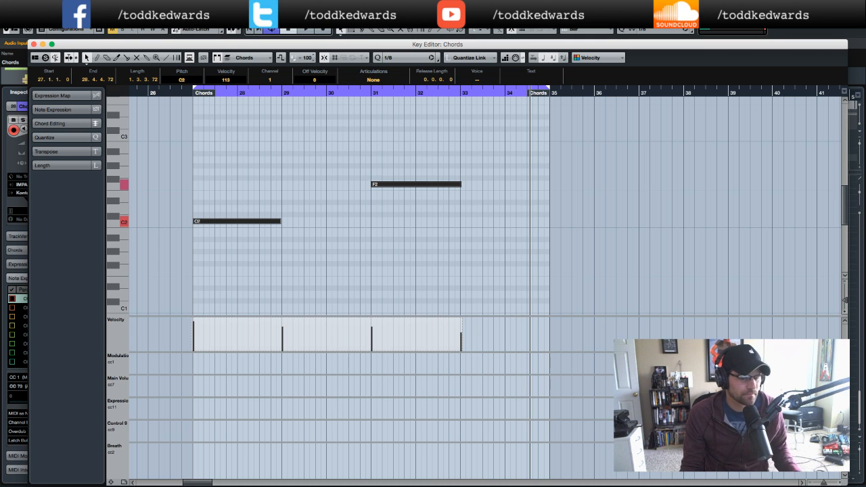
- Trim the F2, E4 and C2 note ends so each note lasts exactly two bars
scroll(313, 155, up, 5)
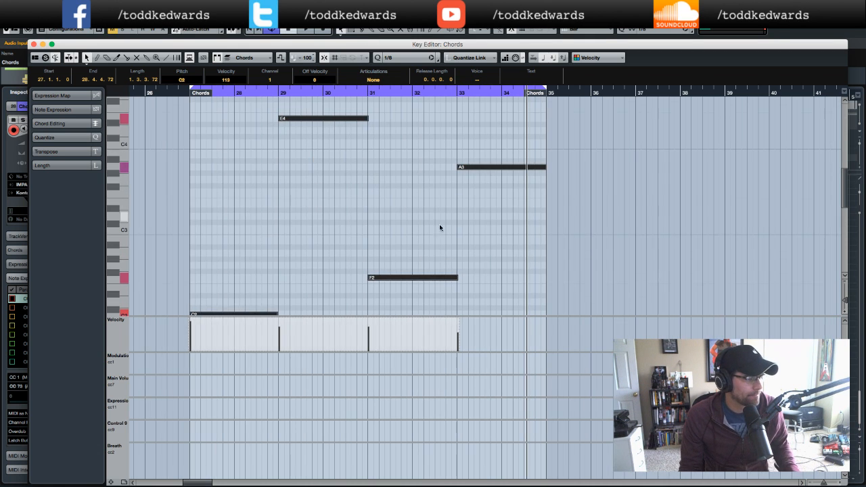
click(472, 283)
click(457, 279)
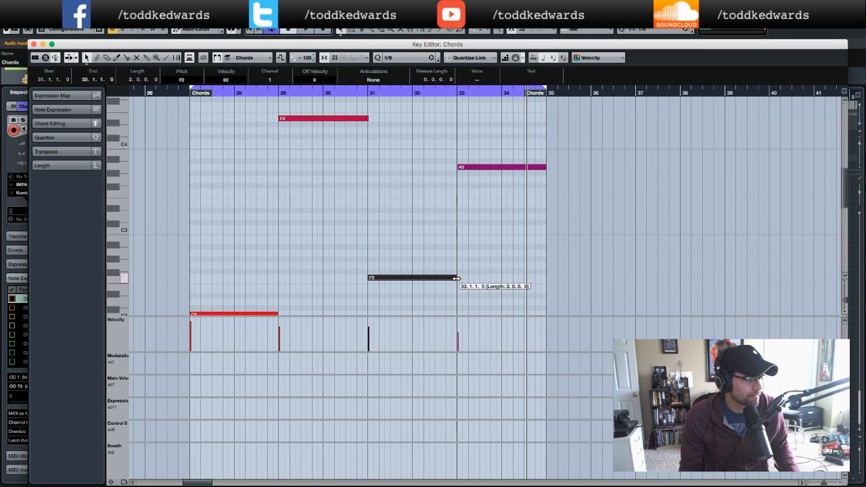
scroll(494, 224, up, 2)
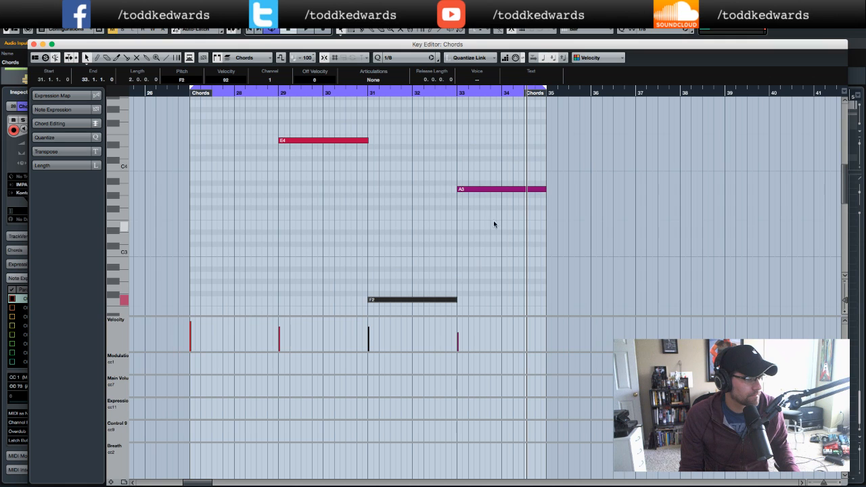
click(367, 141)
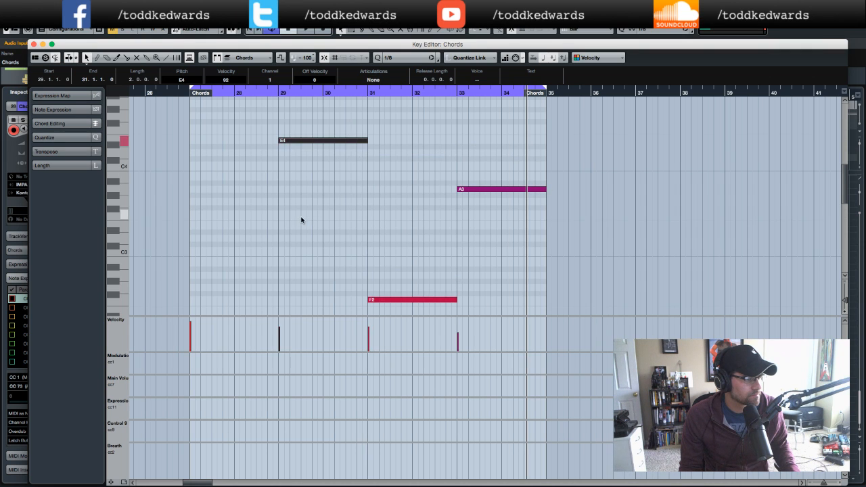
scroll(302, 220, down, 6)
click(289, 270)
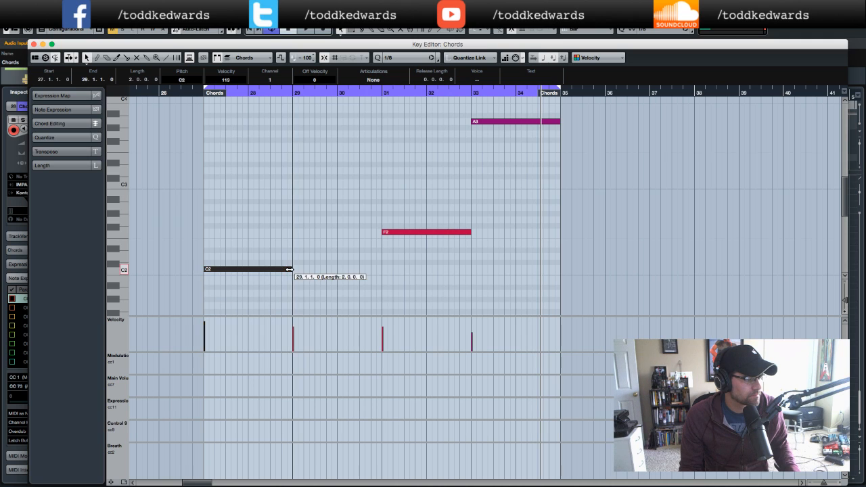
- Play the arrangement from bar 27 to audition the quantized chord part
click(197, 93)
key(space)
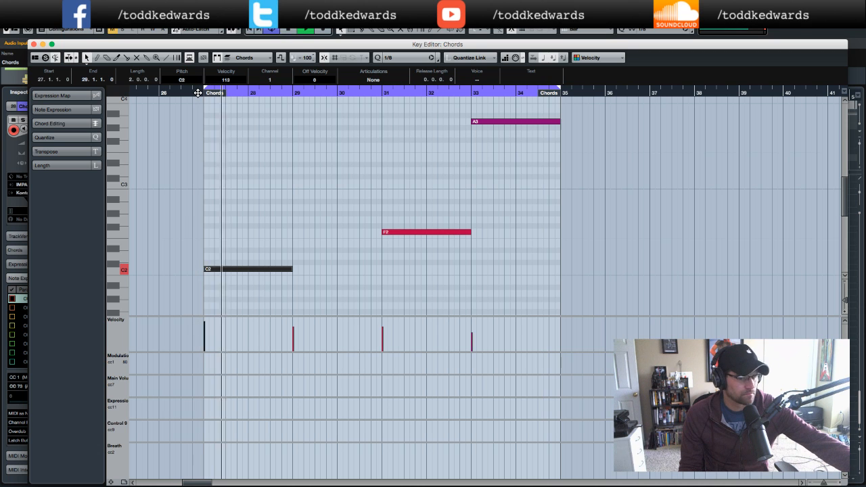
key(Escape)
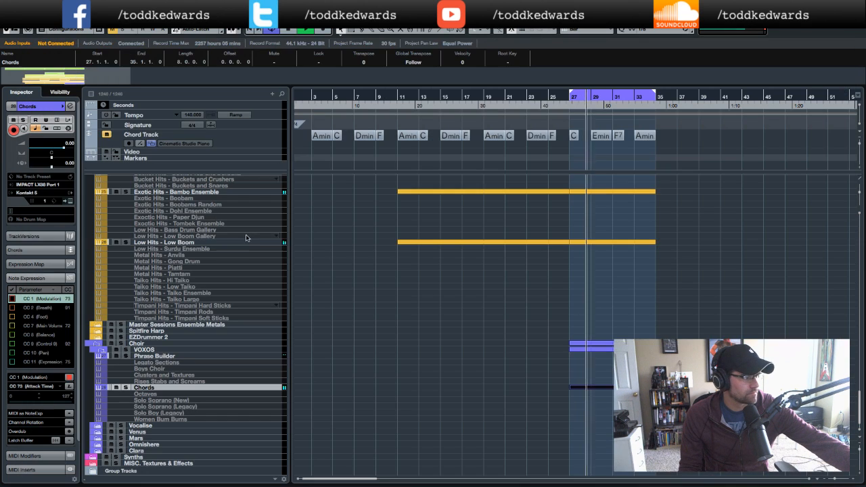
click(427, 308)
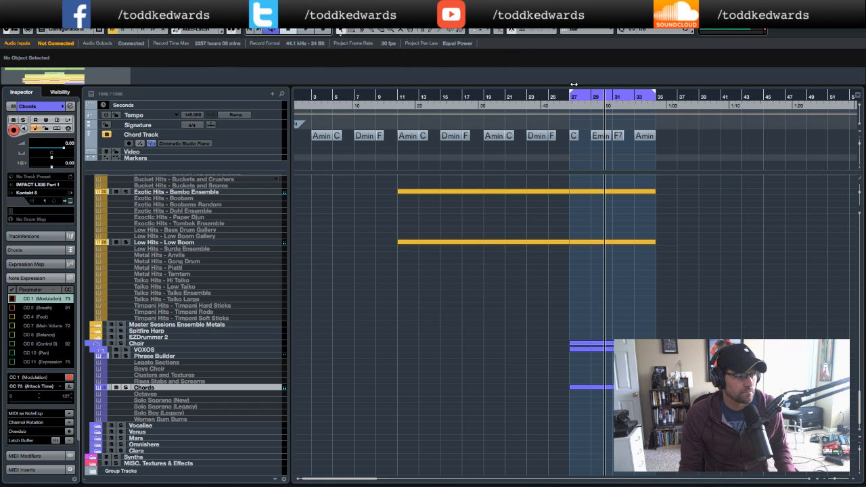
click(566, 109)
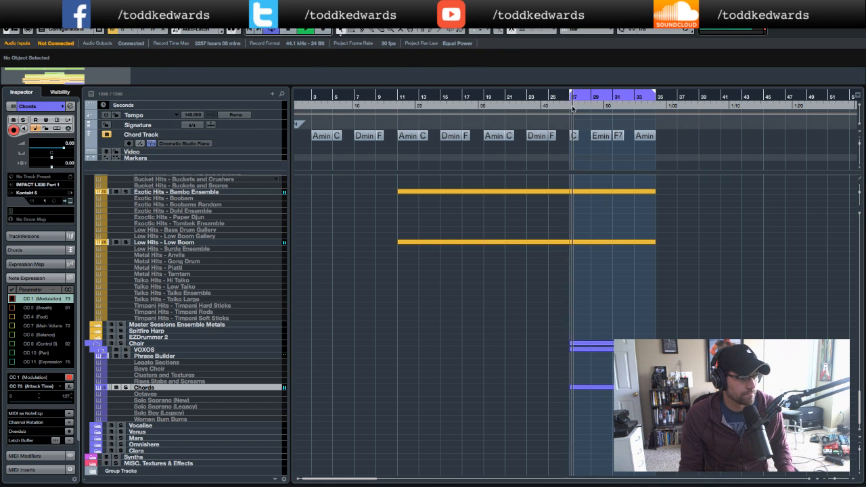
click(668, 6)
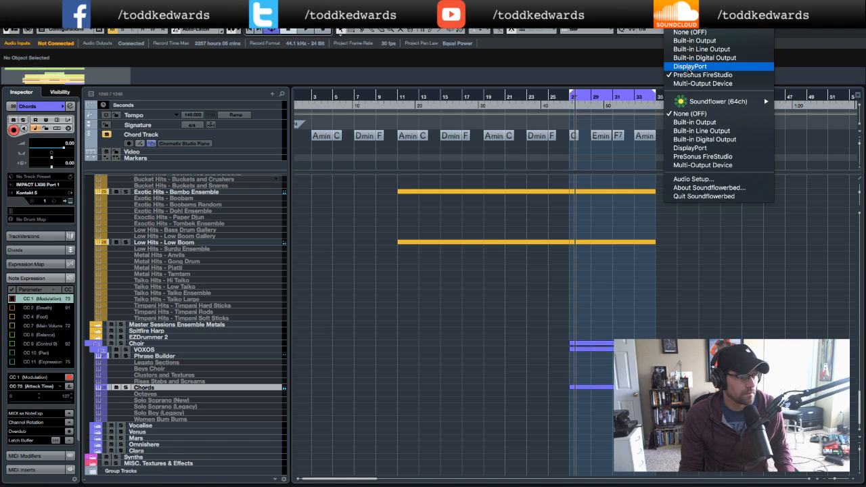
click(692, 77)
click(567, 106)
key(space)
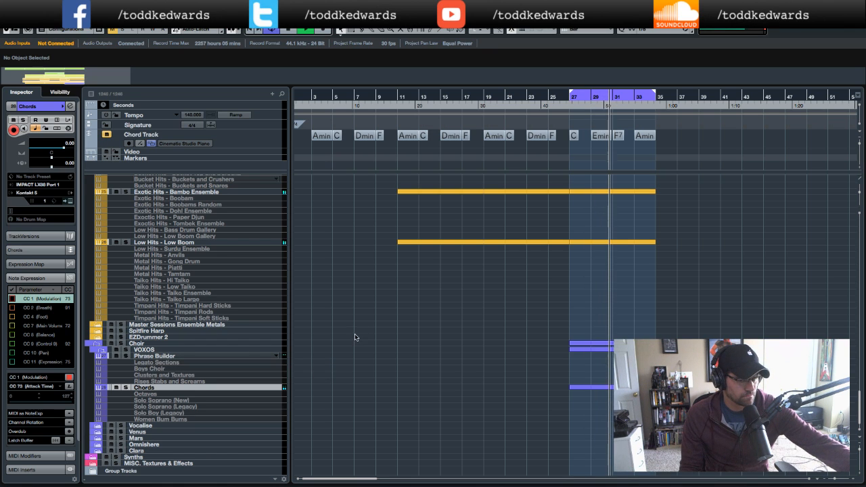
key(space)
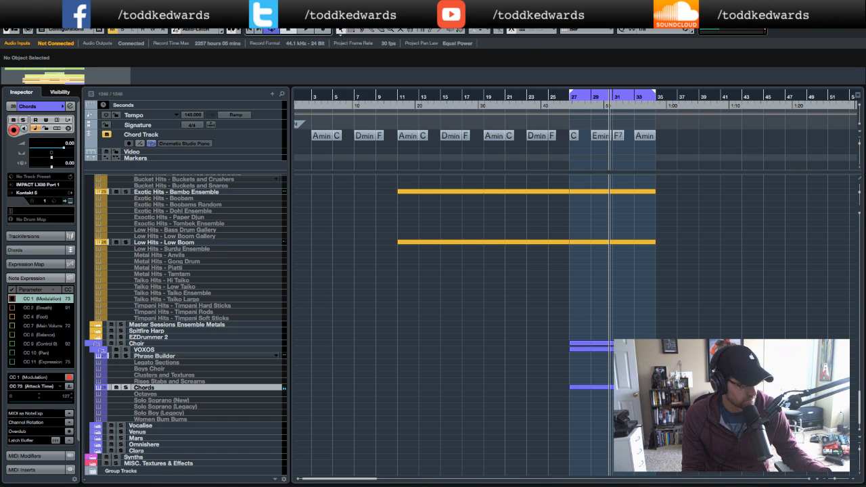
- Open the Chords part, transpose the C2 note down to C1, and close the editor
double_click(609, 387)
scroll(350, 232, left, 2)
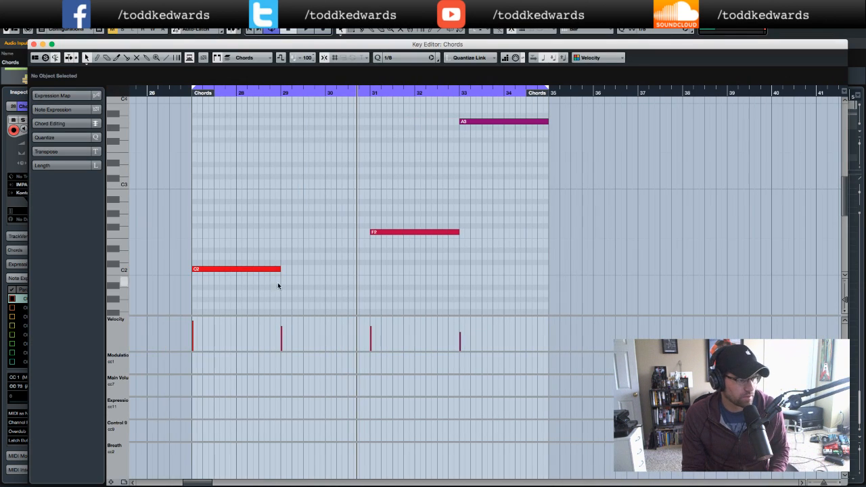
click(249, 270)
key(Down)
key(Down)
key(Down)
key(Down)
key(Down)
key(Down)
key(Down)
key(Down)
key(Down)
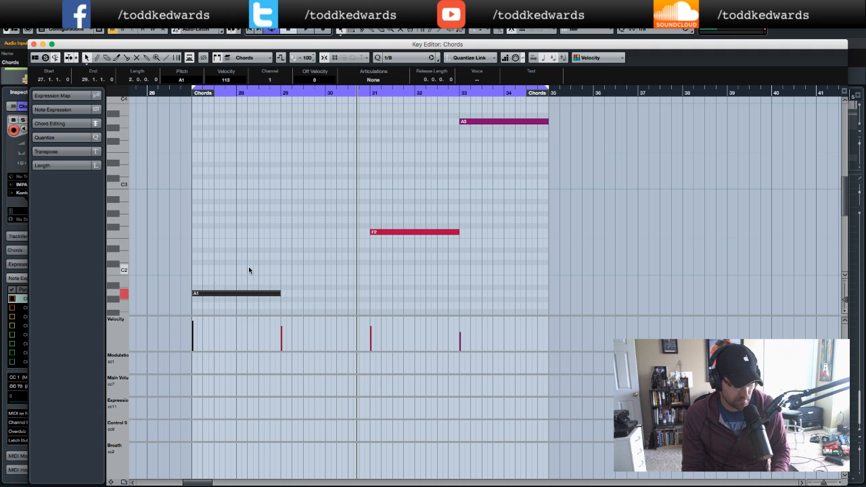
key(Down)
key(Down)
key(Down)
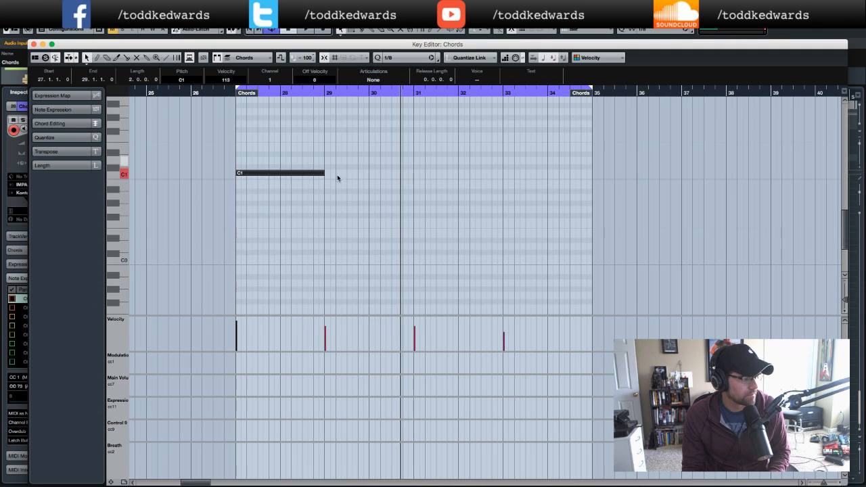
scroll(380, 192, up, 6)
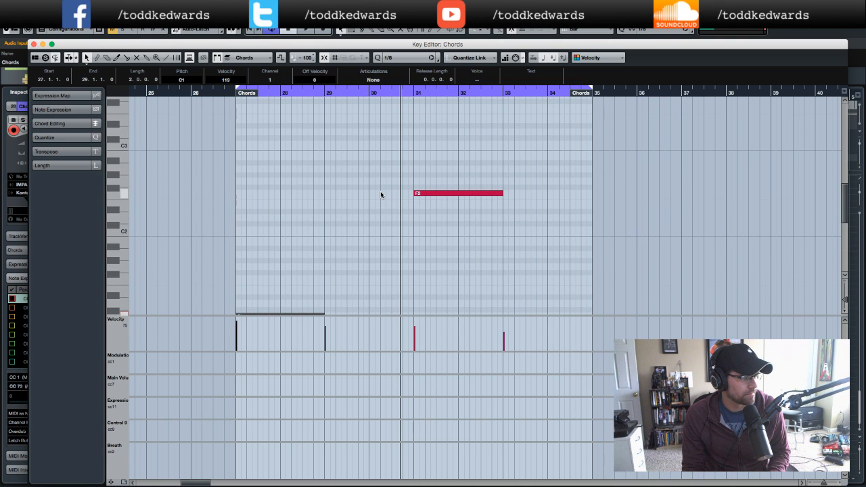
click(34, 44)
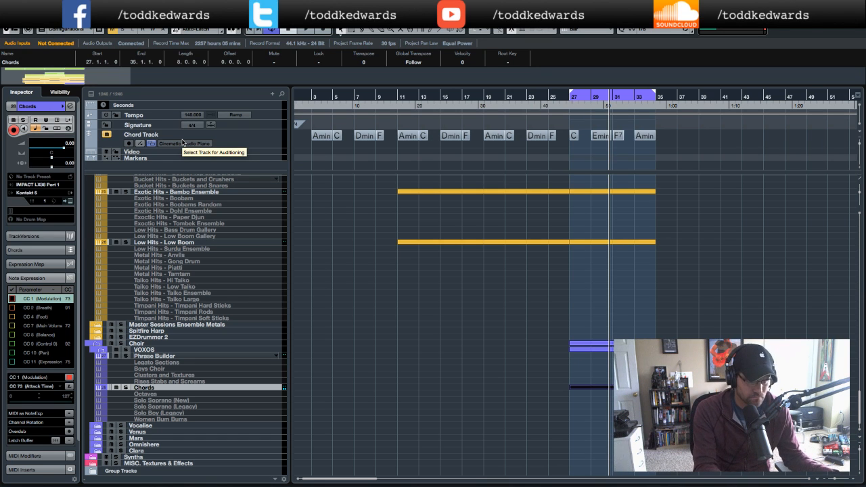
- Reopen the Chords part and transpose the E4 note down to E3
double_click(592, 388)
scroll(329, 246, left, 2)
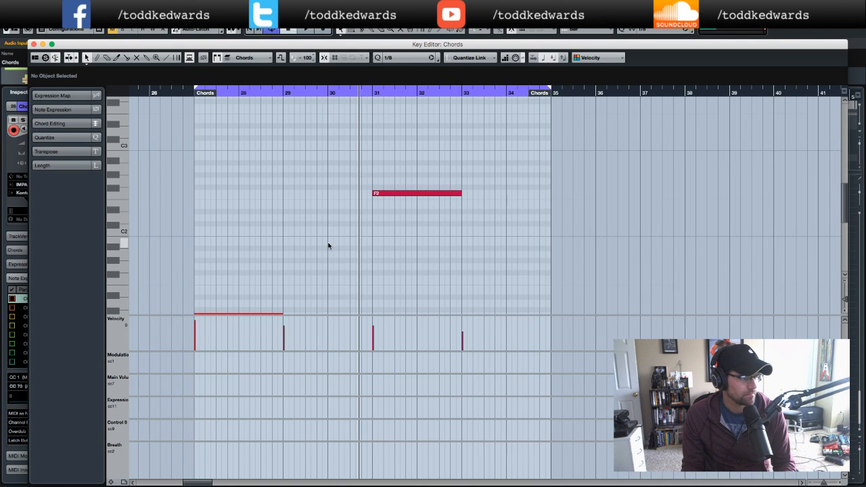
scroll(328, 246, up, 5)
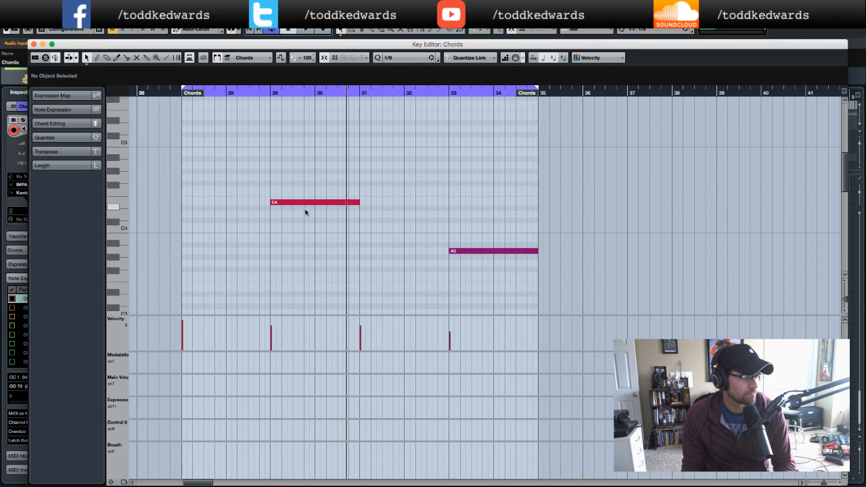
click(302, 202)
key(Down)
key(Down)
key(Down)
key(Down)
key(Down)
key(Down)
key(Down)
key(Down)
key(Down)
key(Down)
key(Down)
key(Down)
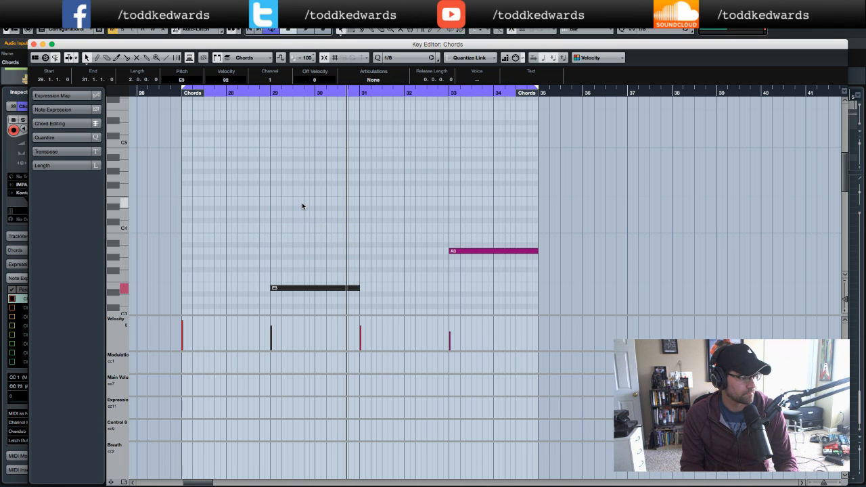
- Transpose the F2 note down to F1
scroll(339, 207, down, 3)
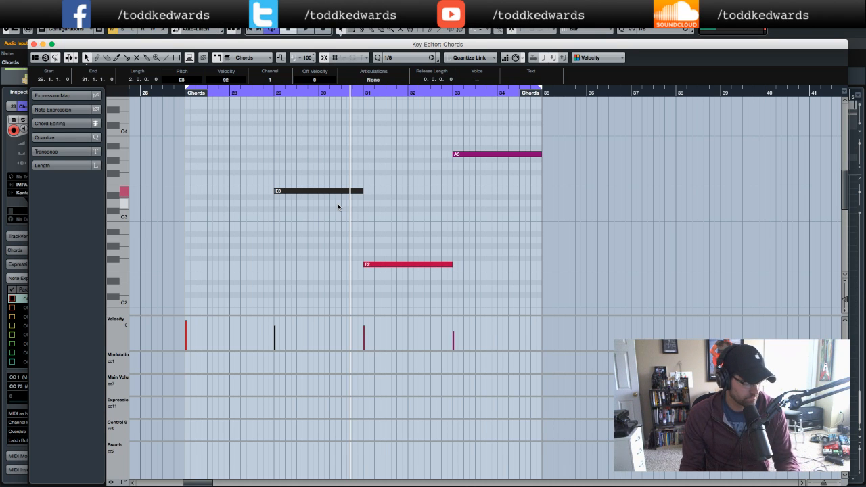
click(396, 265)
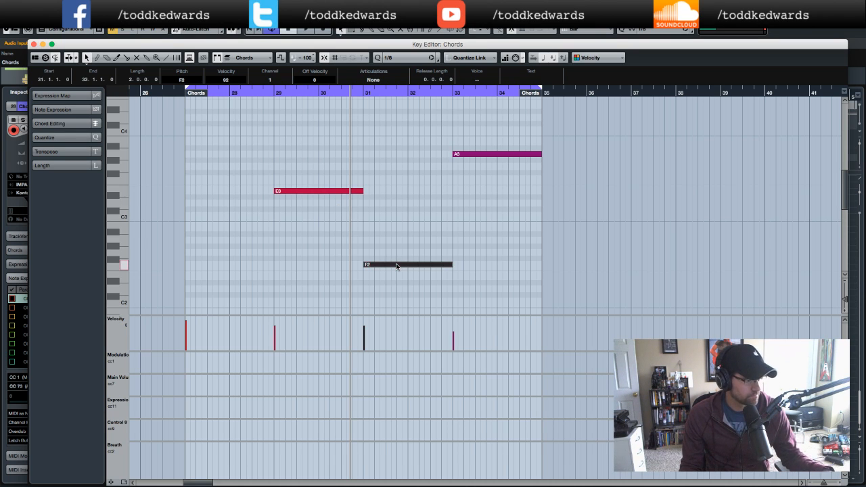
key(Down)
key(Down)
key(Down)
key(Down)
key(Down)
key(Down)
key(Down)
key(Down)
key(Down)
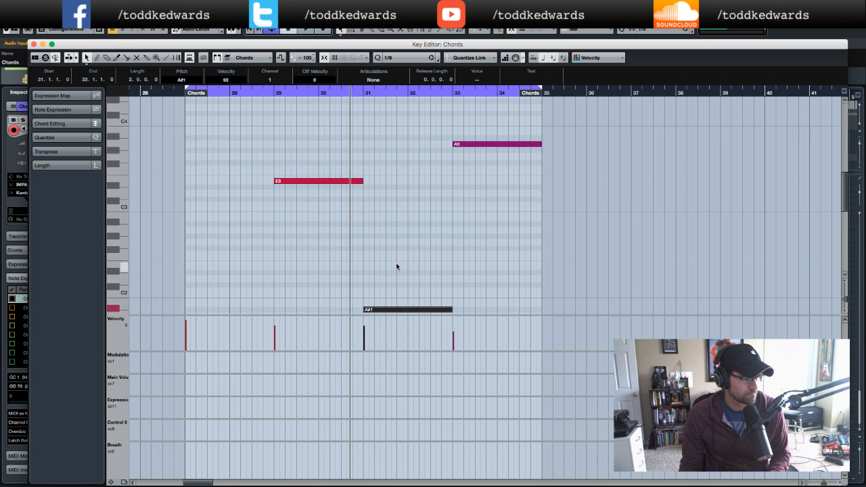
key(Down)
key(Down)
key(Down)
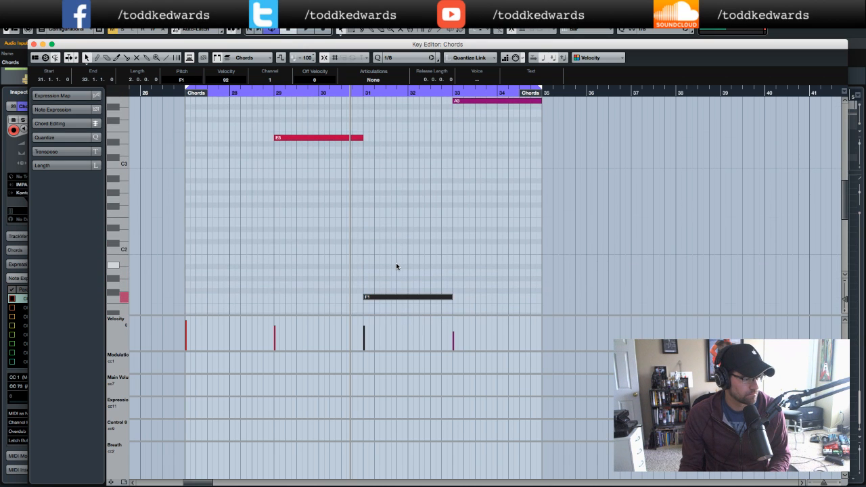
- Play the chord part back from bar 31 to audition the lowered voicing
scroll(454, 147, up, 2)
click(467, 157)
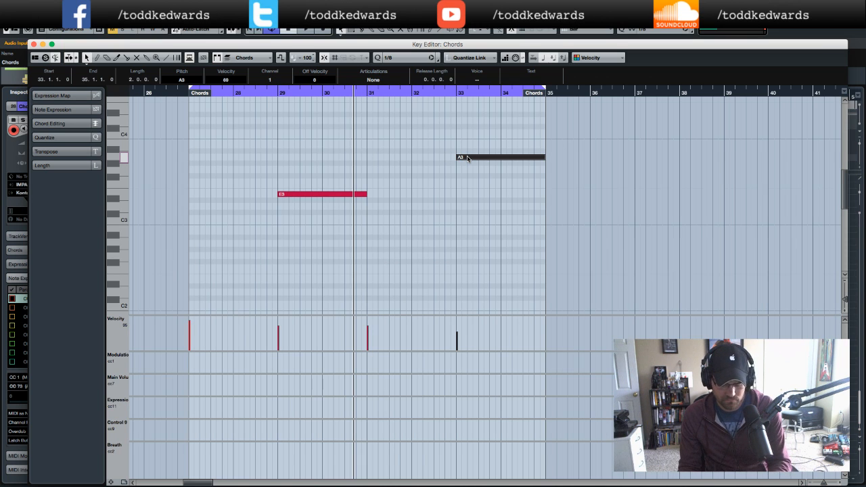
click(395, 96)
key(space)
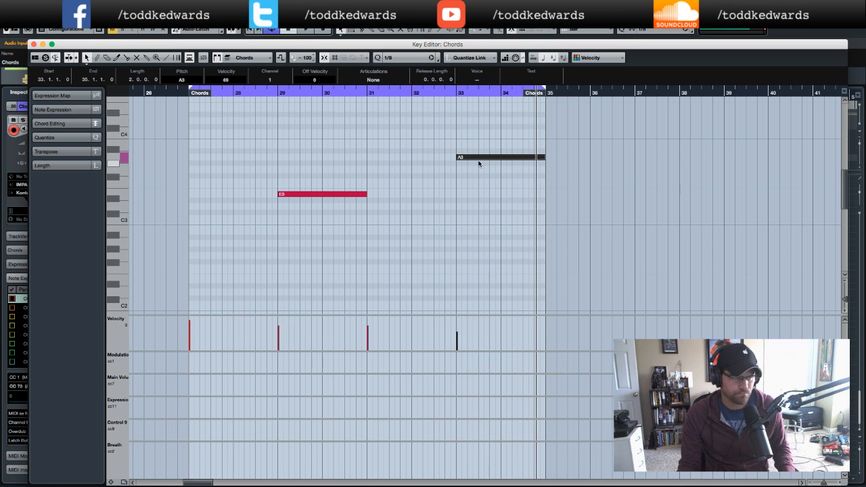
- Transpose the A3 note in the Chords part up an octave to A4 and close the editor
key(Up)
key(Up)
key(Up)
key(Up)
key(Up)
key(Up)
key(Up)
key(Up)
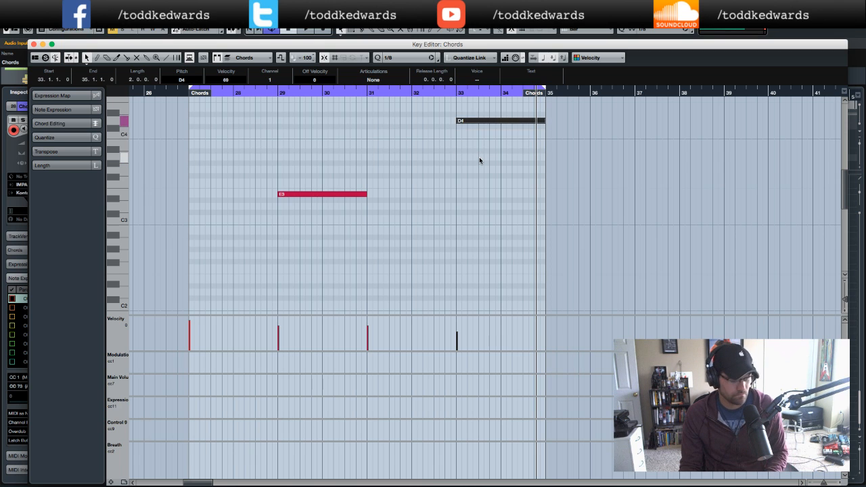
key(Up)
key(Up)
key(Up)
key(Up)
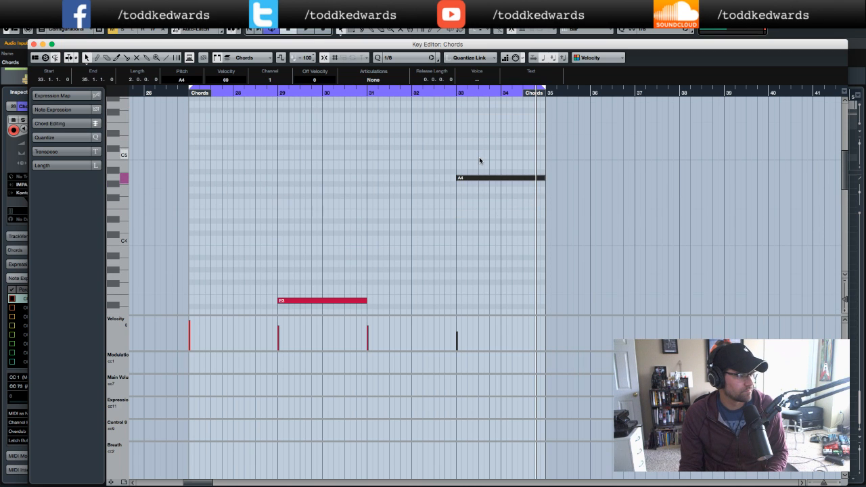
click(35, 45)
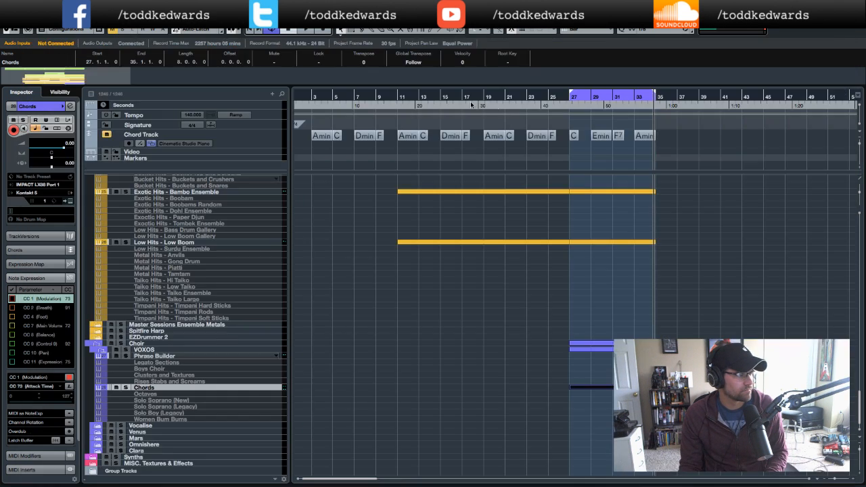
- Play the arrangement back from bar 27 to audition the revised chord voicing
click(560, 109)
key(space)
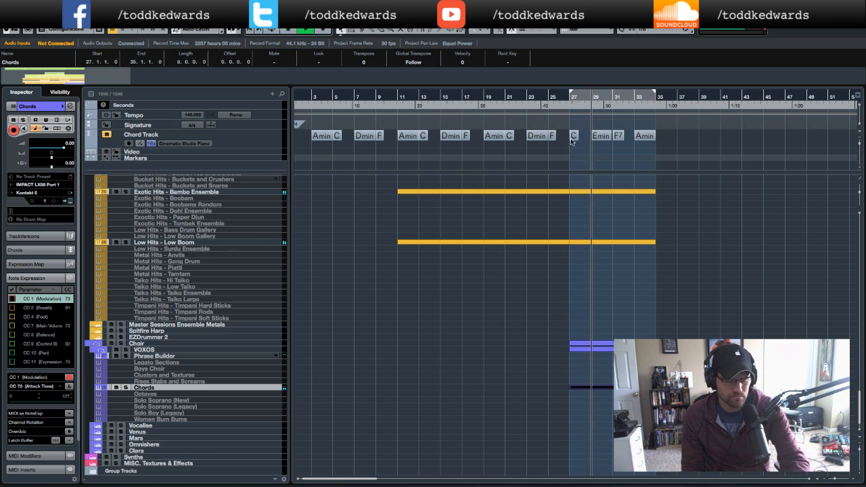
click(546, 107)
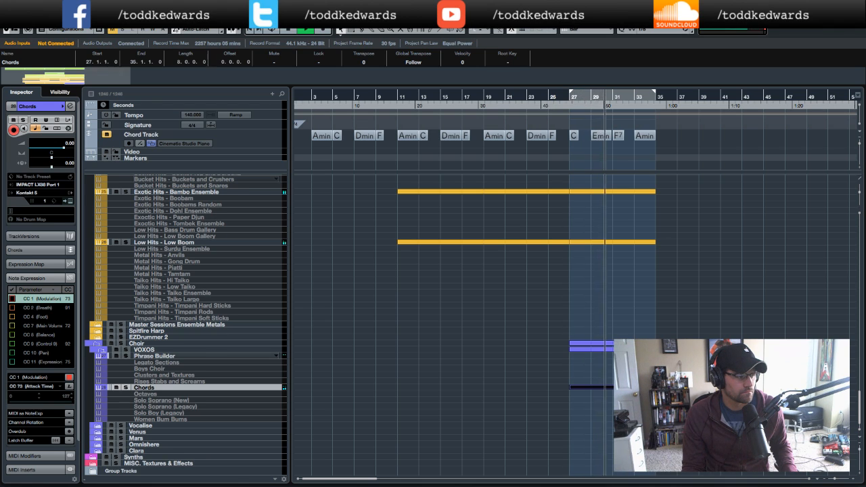
scroll(186, 325, up, 3)
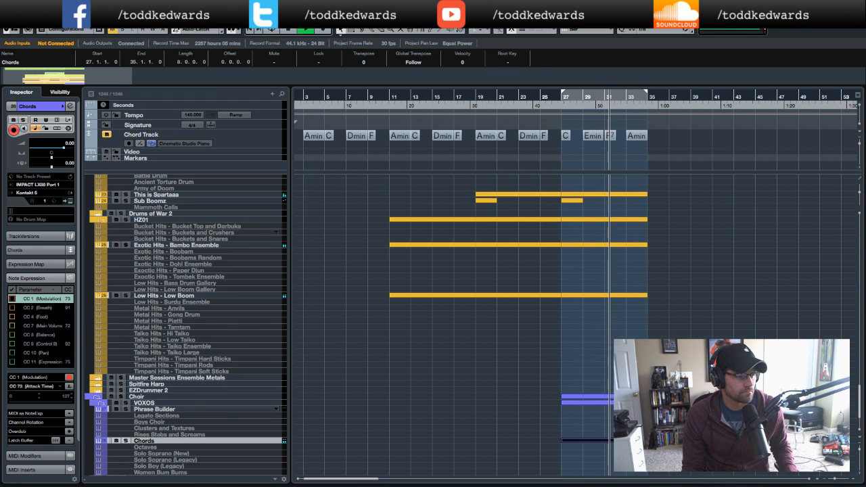
scroll(186, 325, down, 1)
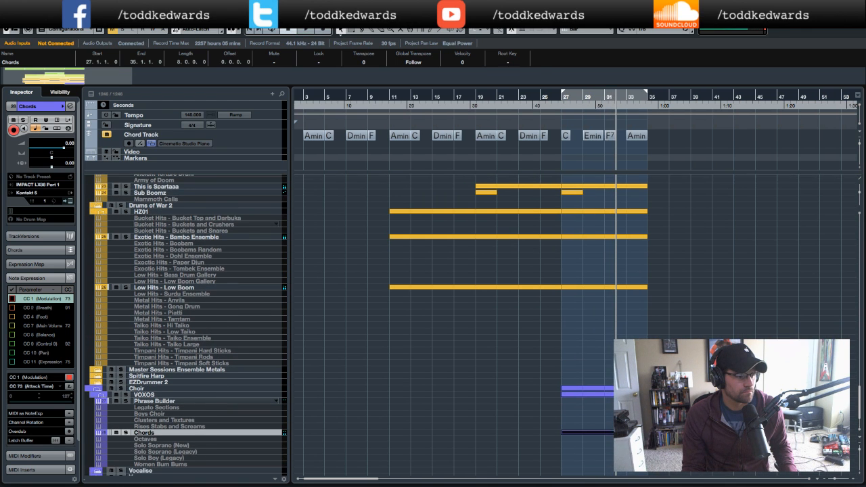
- Replay the arrangement from just before bar 27 to audition the chords against the other tracks
click(116, 433)
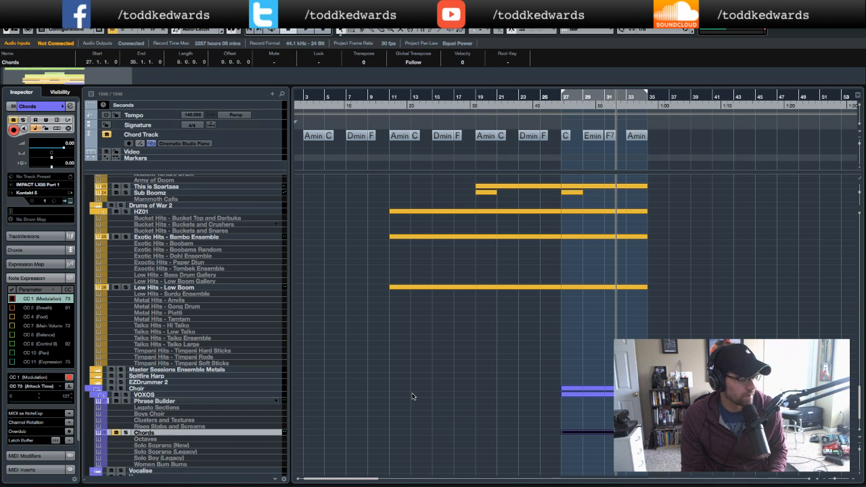
click(573, 97)
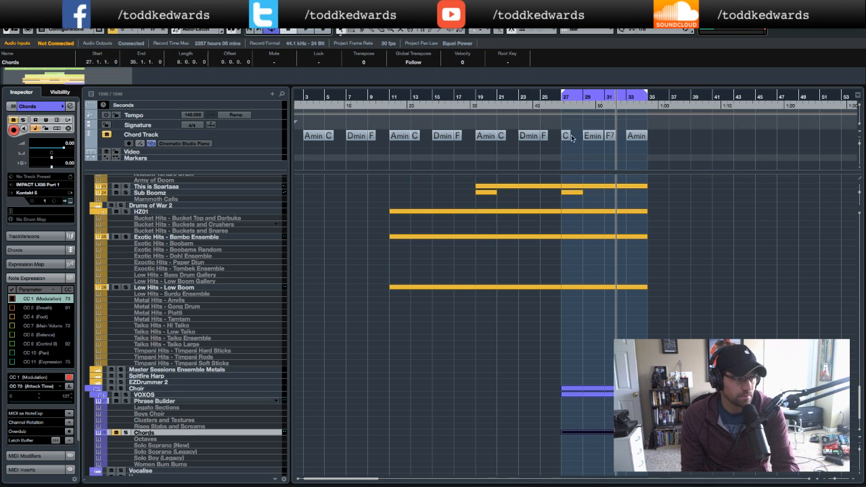
click(559, 106)
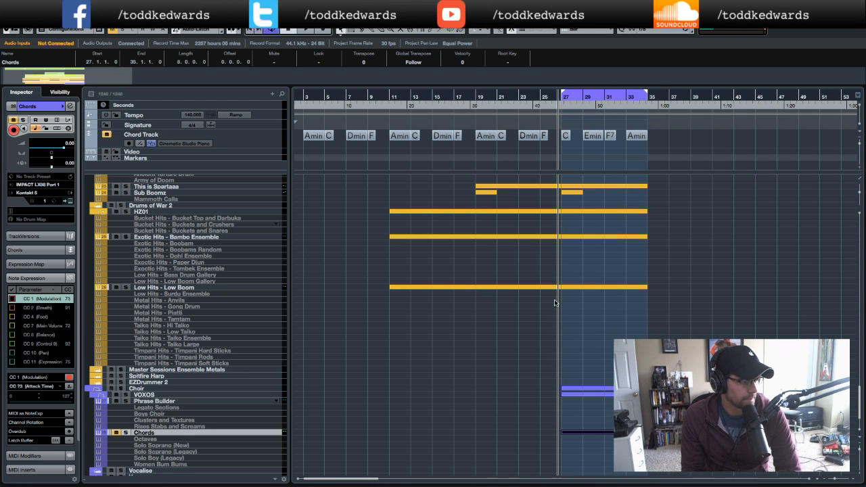
scroll(555, 302, up, 3)
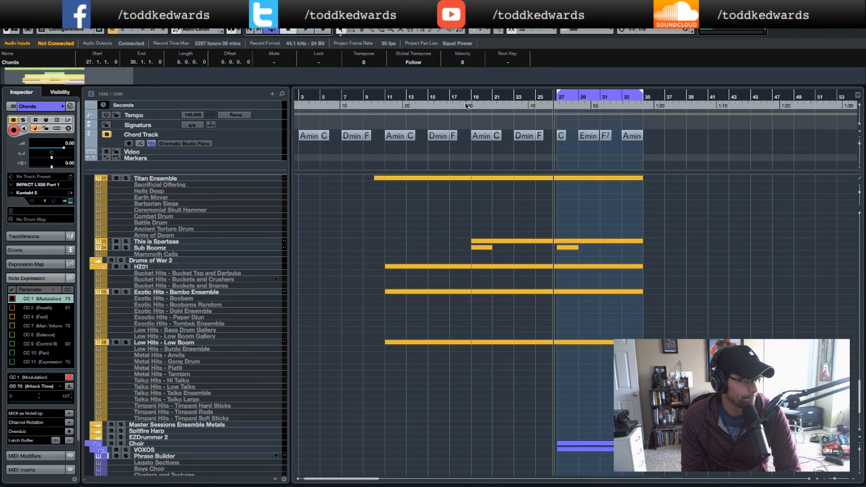
double_click(466, 105)
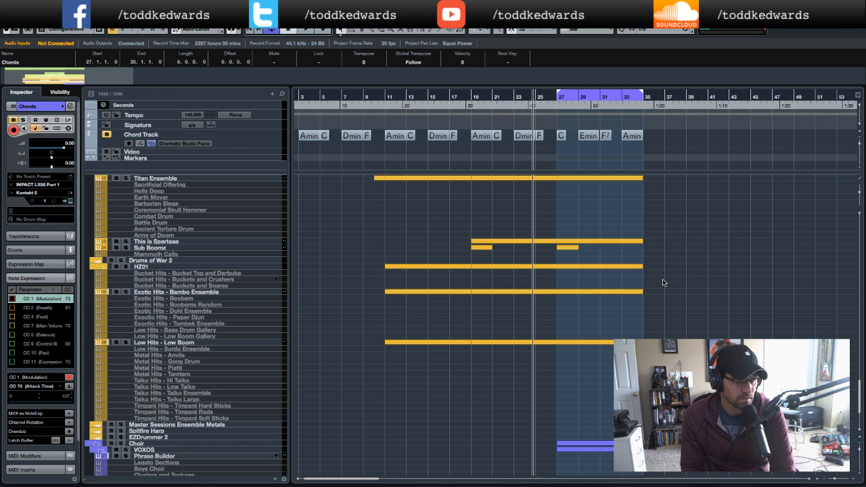
scroll(664, 283, down, 1)
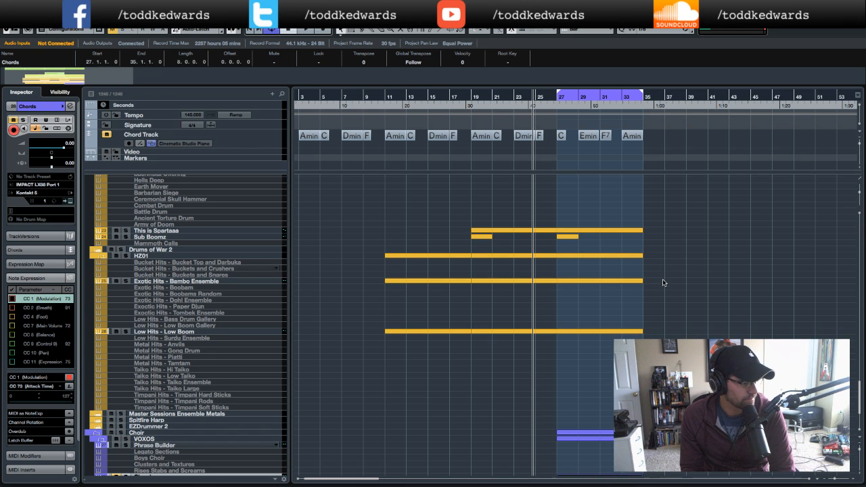
scroll(663, 283, down, 5)
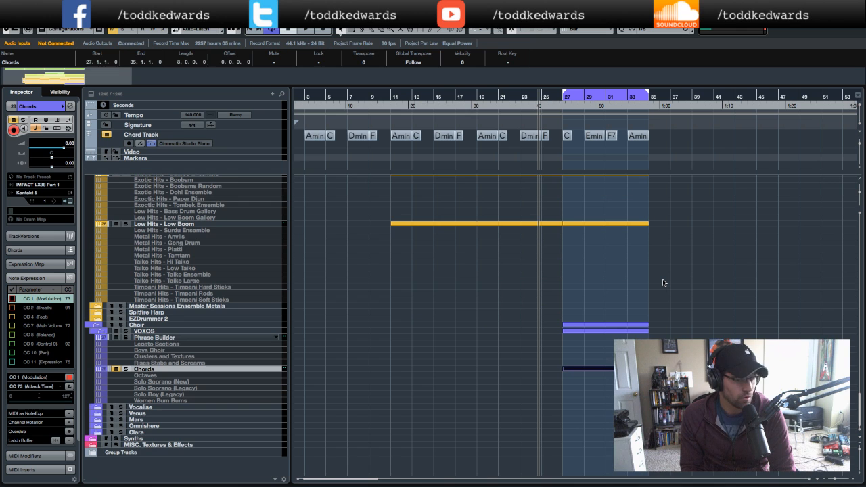
scroll(664, 283, up, 12)
click(528, 105)
key(space)
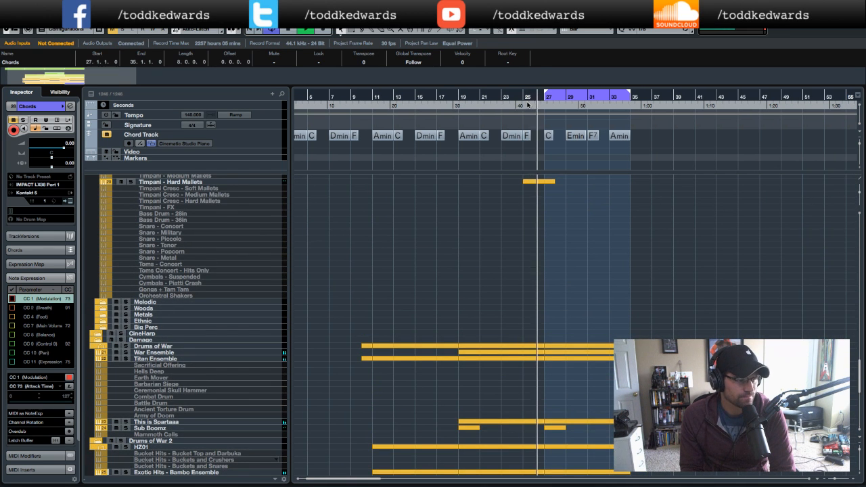
- Select the Timpani - Hard Mallets track and play the arrangement back from bar 25
scroll(242, 254, up, 6)
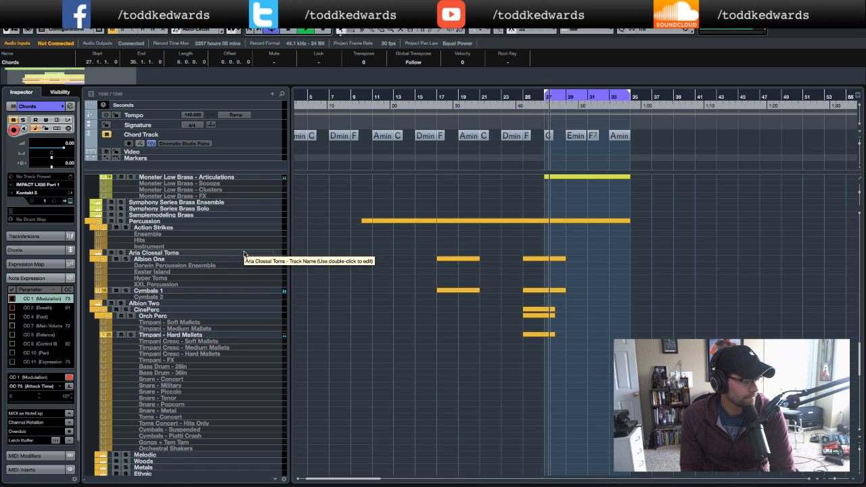
click(192, 335)
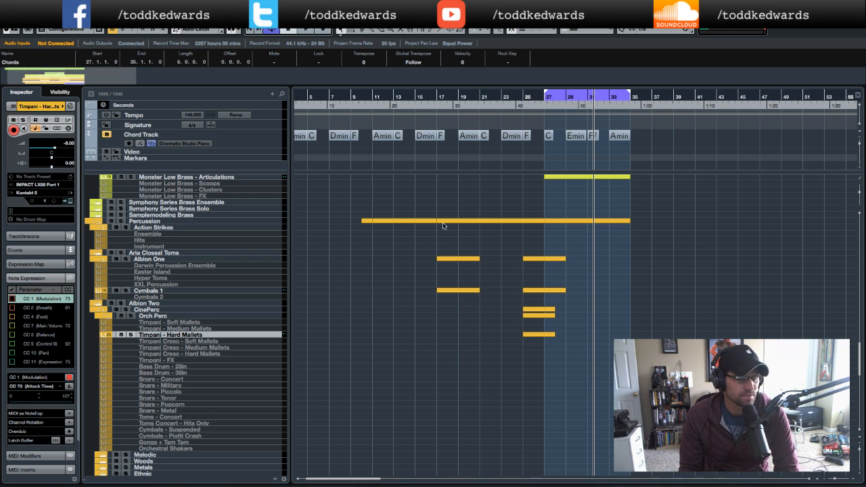
scroll(230, 287, up, 5)
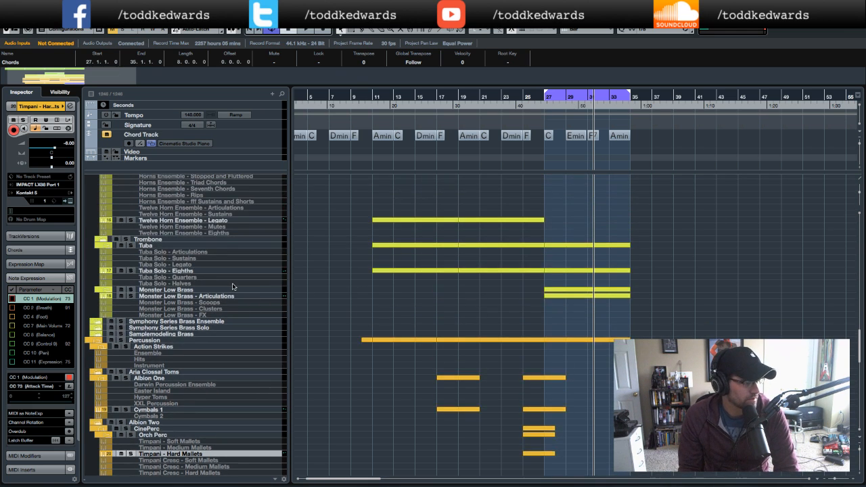
scroll(231, 287, up, 2)
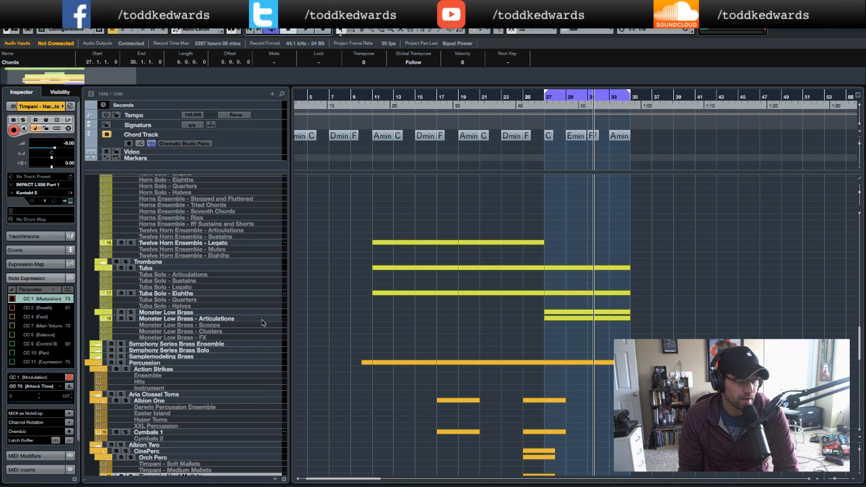
scroll(218, 318, down, 12)
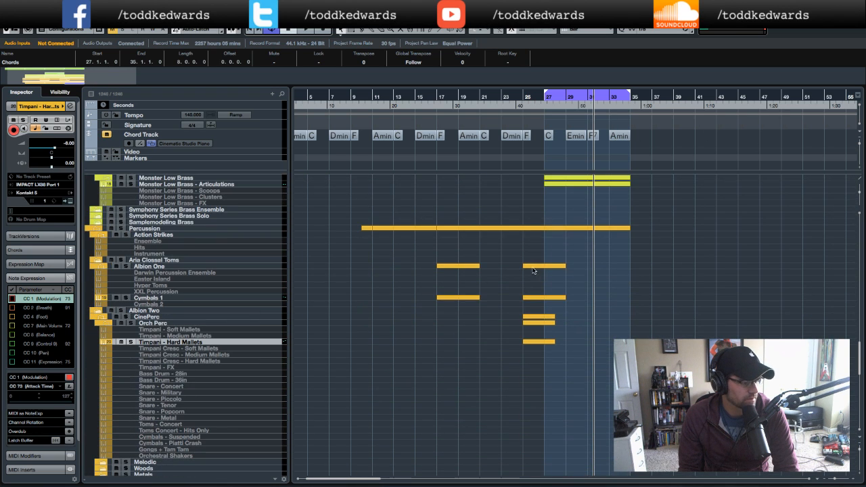
click(528, 107)
key(space)
scroll(230, 338, up, 5)
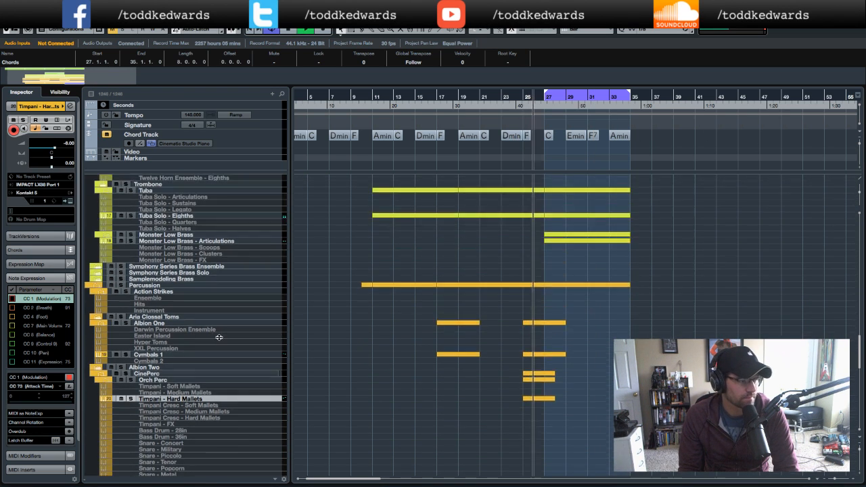
key(space)
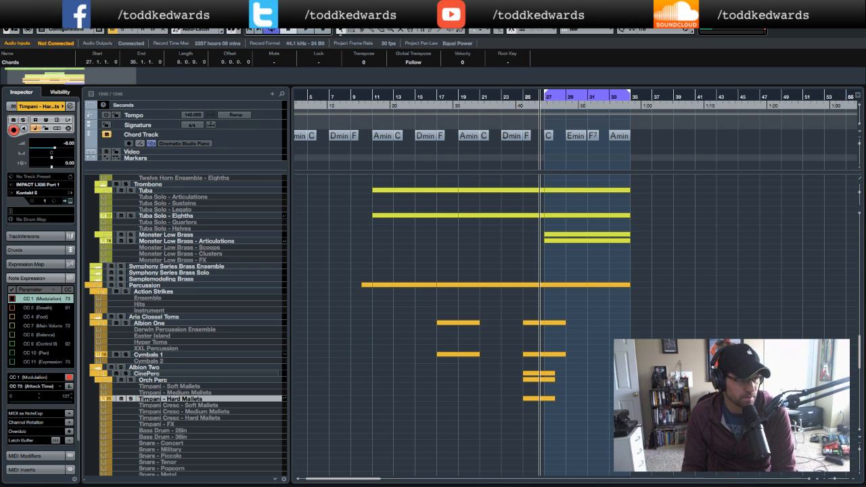
- Browse the string track list and play the arrangement back from bar 27
scroll(421, 417, down, 10)
scroll(420, 325, up, 10)
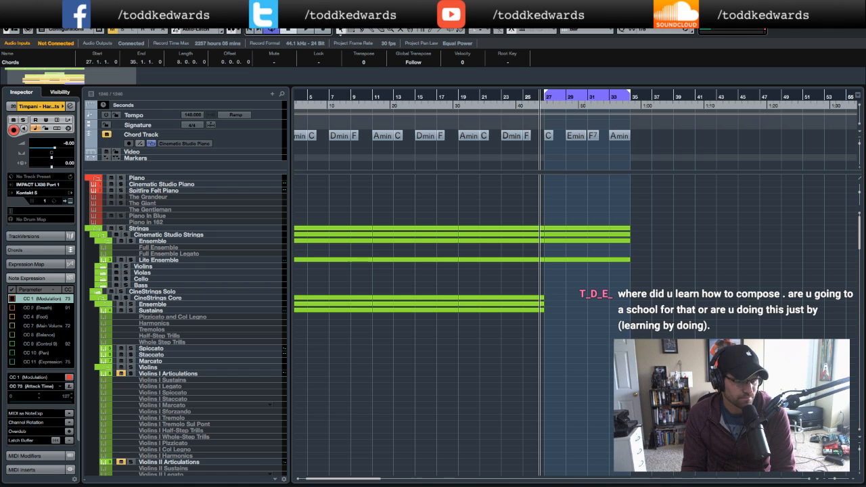
scroll(433, 325, down, 12)
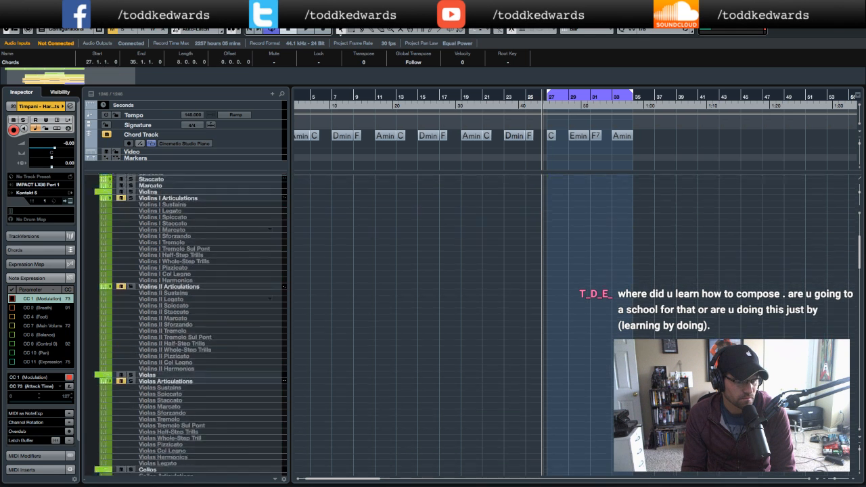
scroll(433, 325, down, 8)
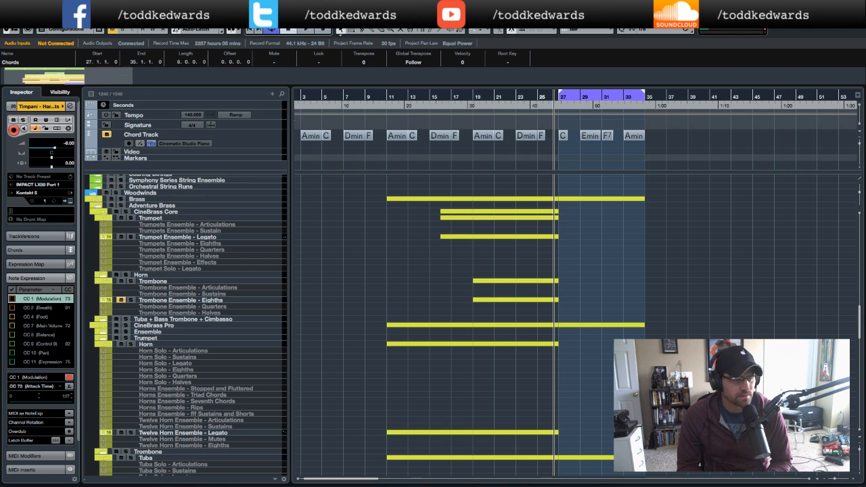
click(551, 109)
key(space)
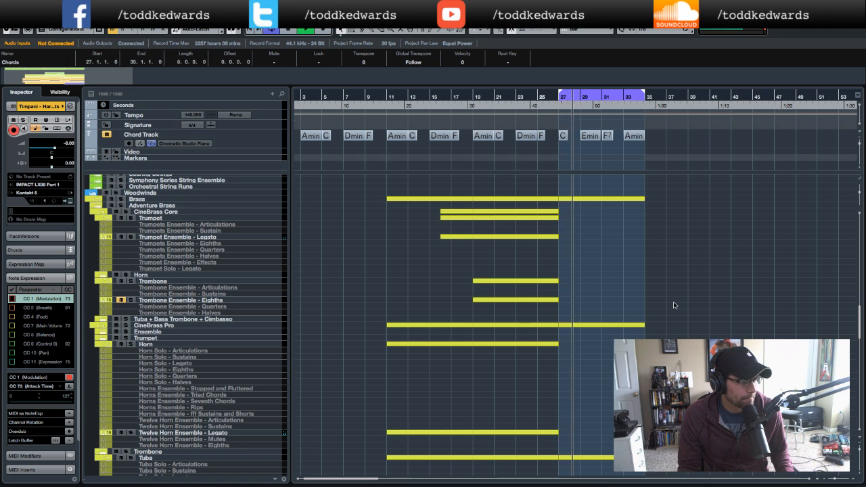
- Scroll through the brass, percussion and choir tracks to review their parts around bars 27–35
scroll(674, 305, up, 1)
scroll(673, 305, up, 1)
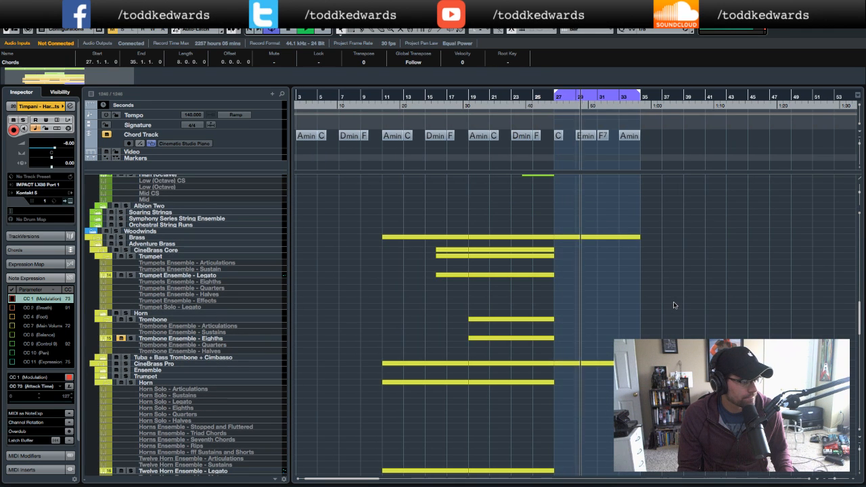
scroll(673, 305, up, 10)
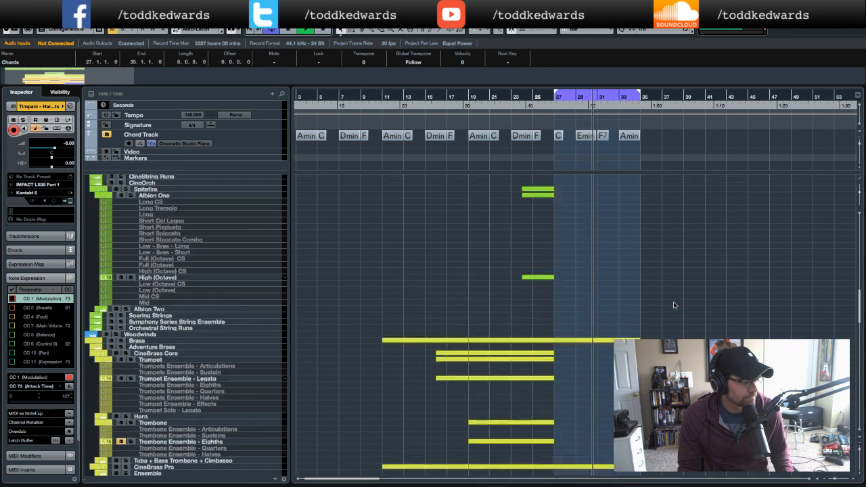
scroll(674, 305, up, 15)
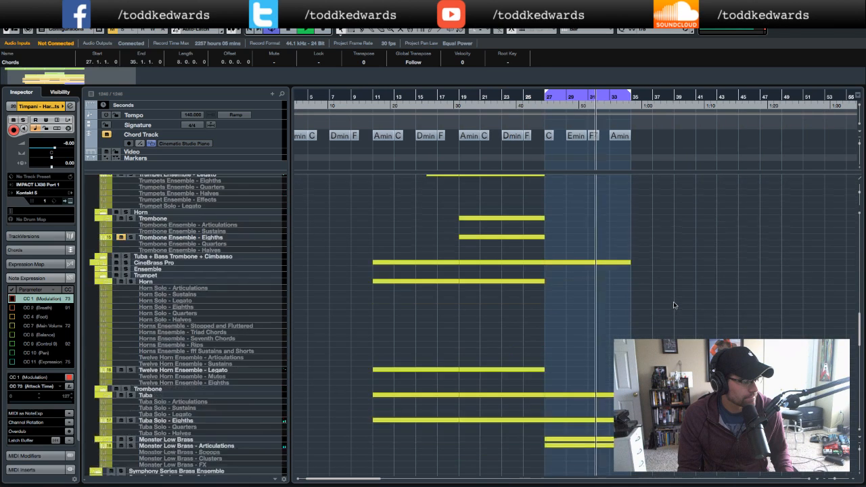
scroll(673, 305, down, 10)
scroll(675, 304, up, 4)
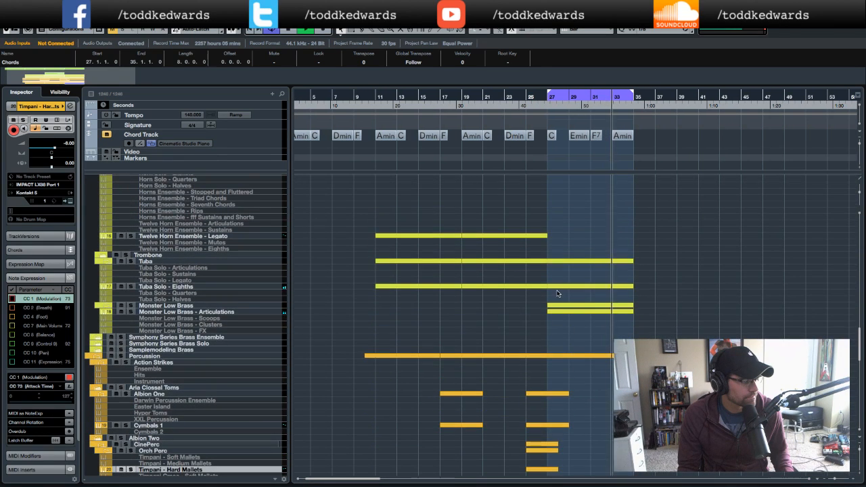
scroll(555, 293, up, 4)
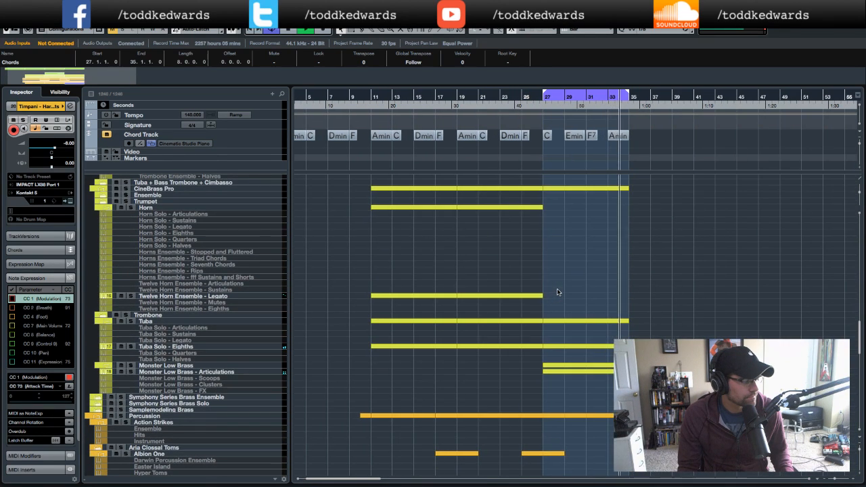
scroll(558, 292, down, 10)
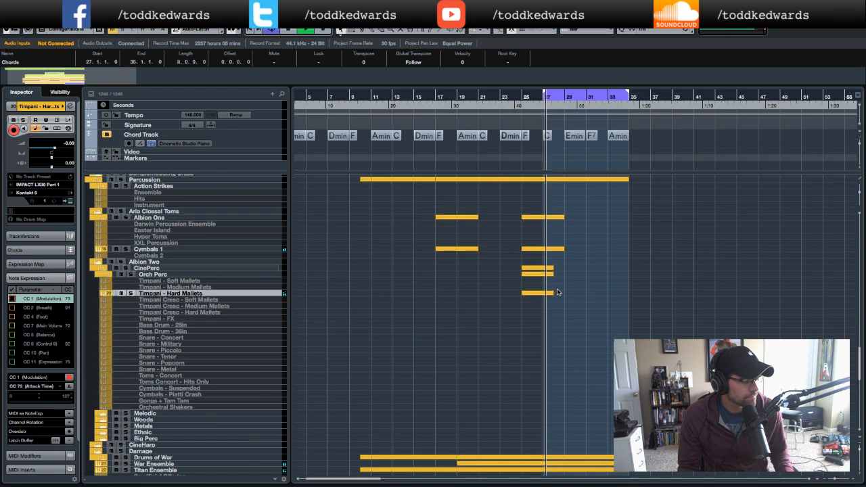
scroll(558, 293, down, 5)
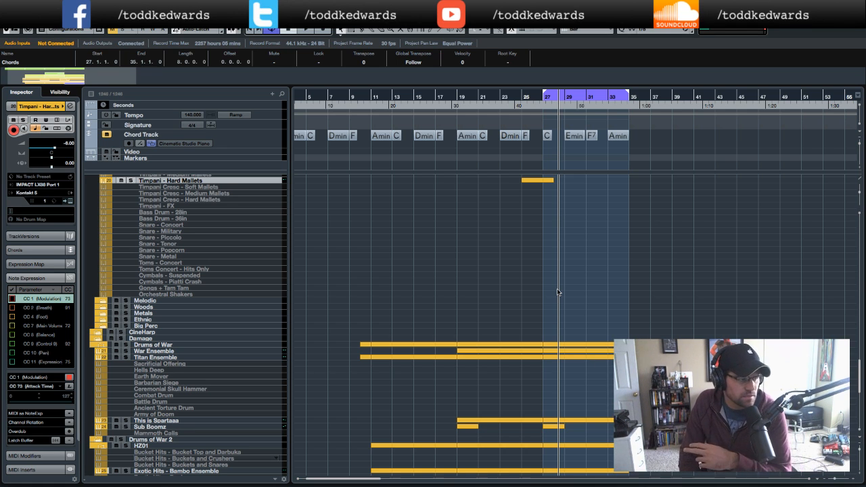
scroll(284, 353, down, 10)
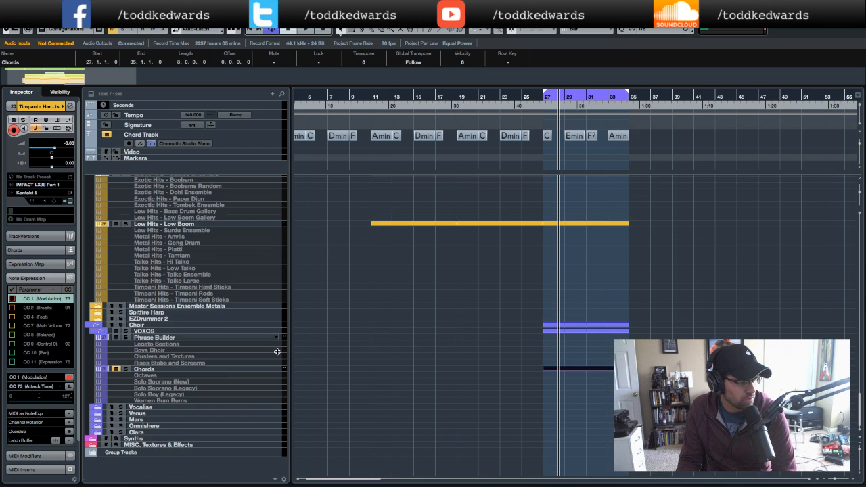
scroll(284, 353, up, 10)
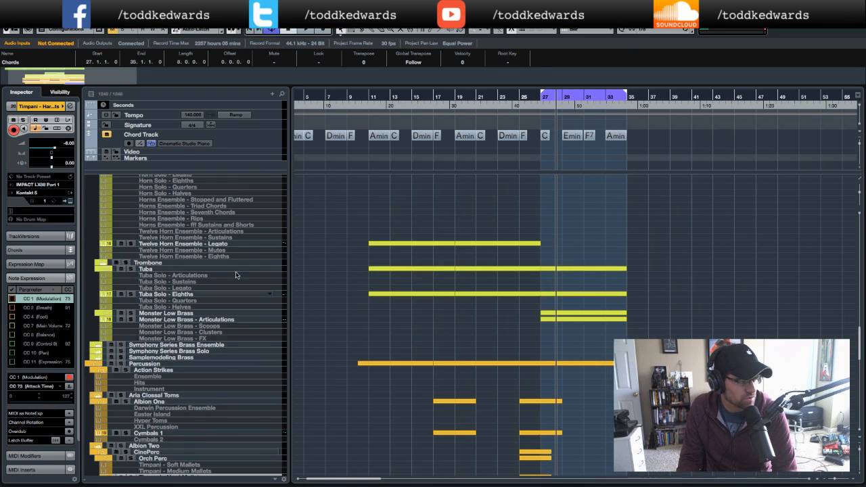
- Select the Twelve Horn Ensemble - Legato track and scroll through the string, brass and percussion tracks to examine their parts
click(217, 244)
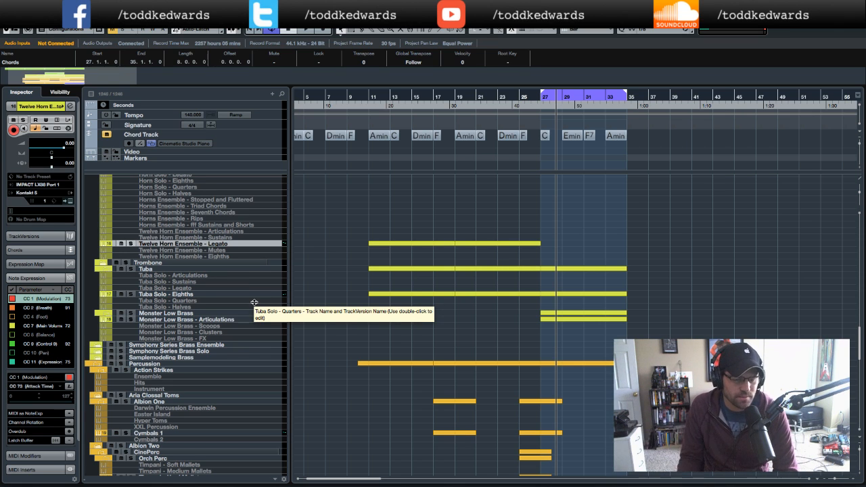
scroll(254, 305, up, 3)
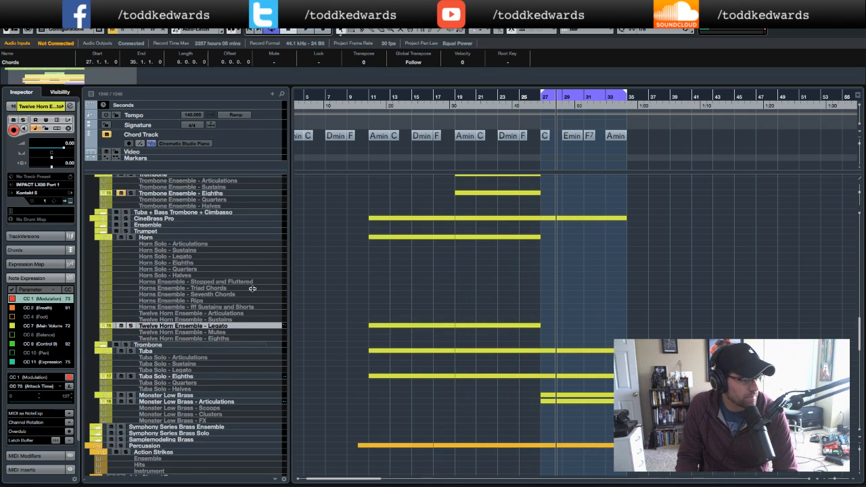
scroll(251, 289, up, 9)
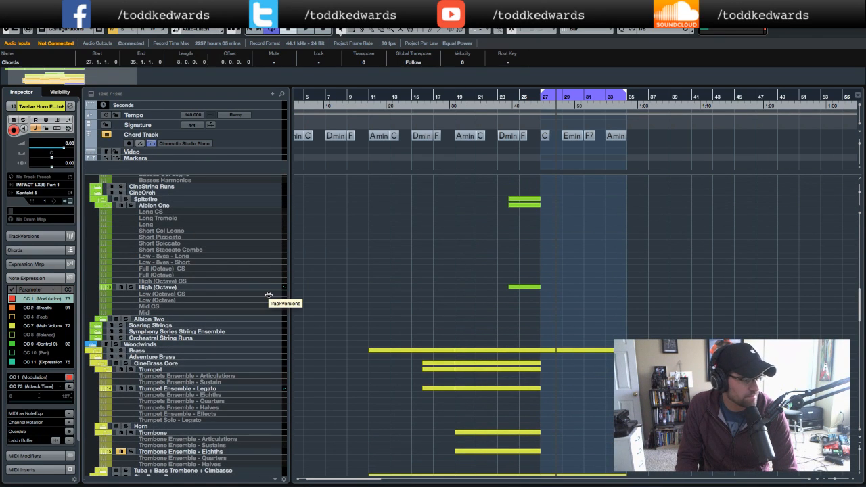
scroll(269, 295, up, 5)
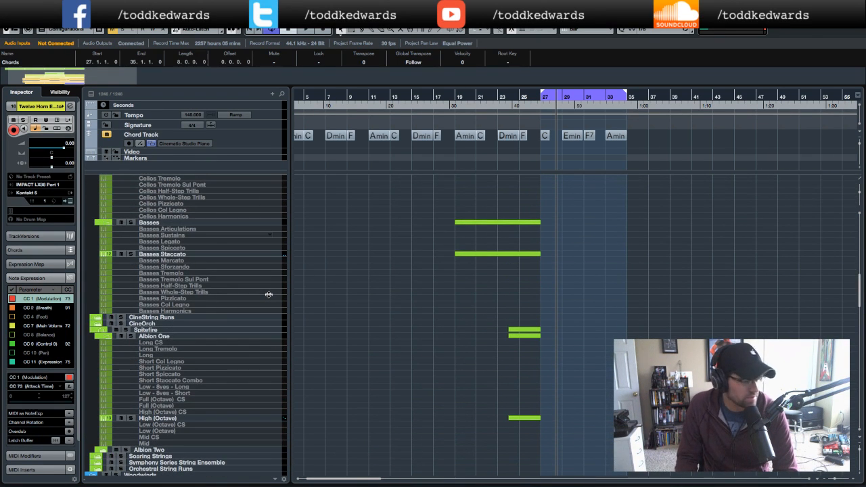
scroll(268, 295, up, 5)
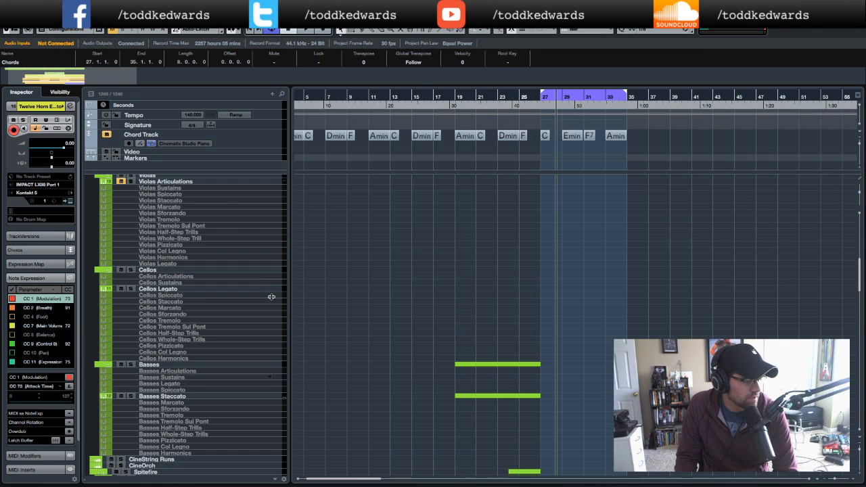
scroll(392, 302, down, 9)
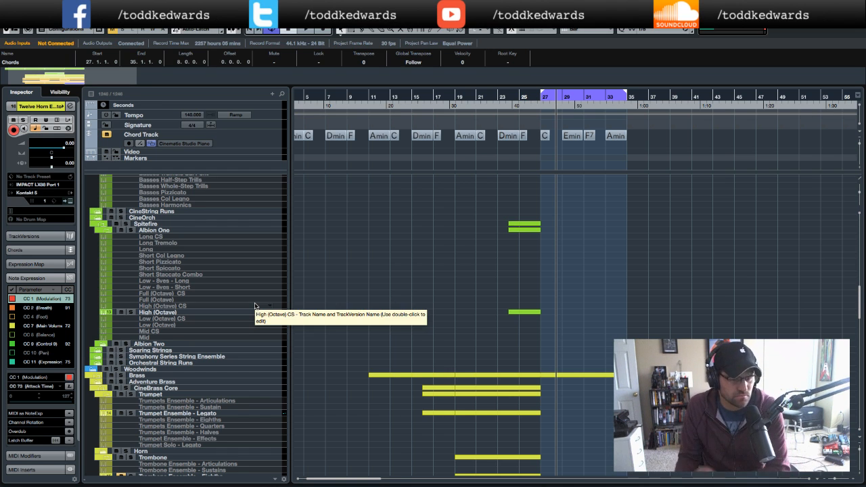
scroll(254, 307, down, 3)
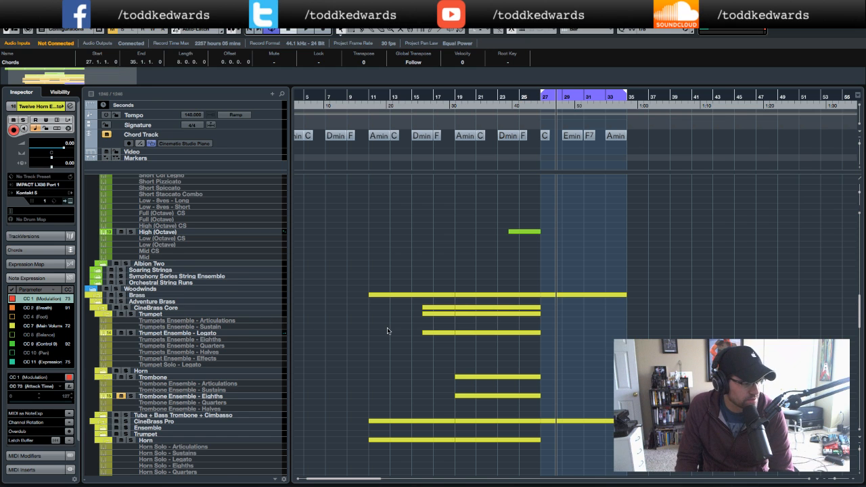
scroll(387, 330, down, 10)
scroll(435, 326, left, 2)
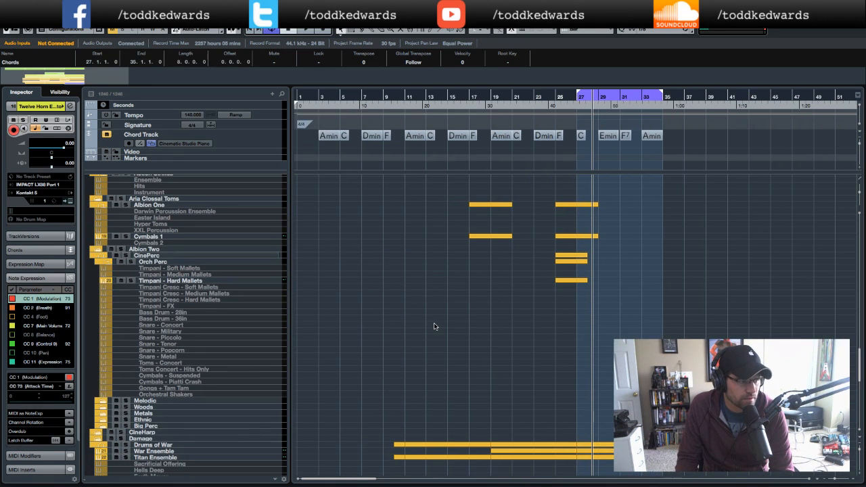
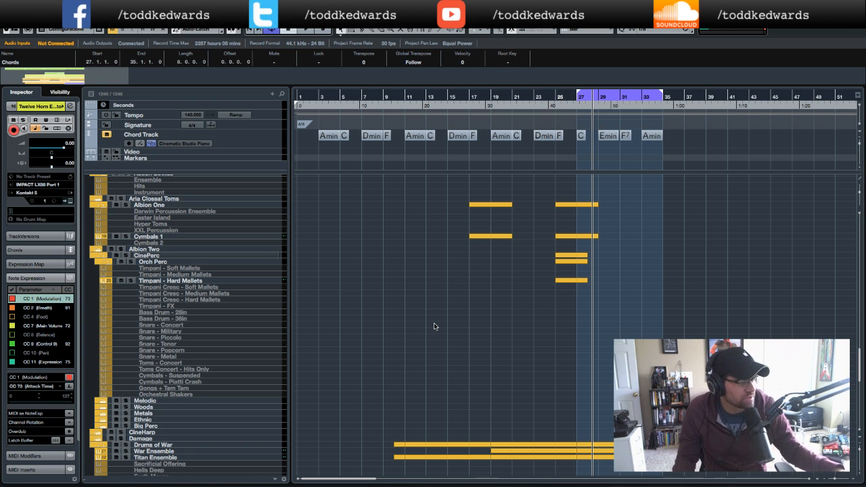
- Select the Cinematic Studio Piano track and play the arrangement back from around bar 25
scroll(435, 327, up, 15)
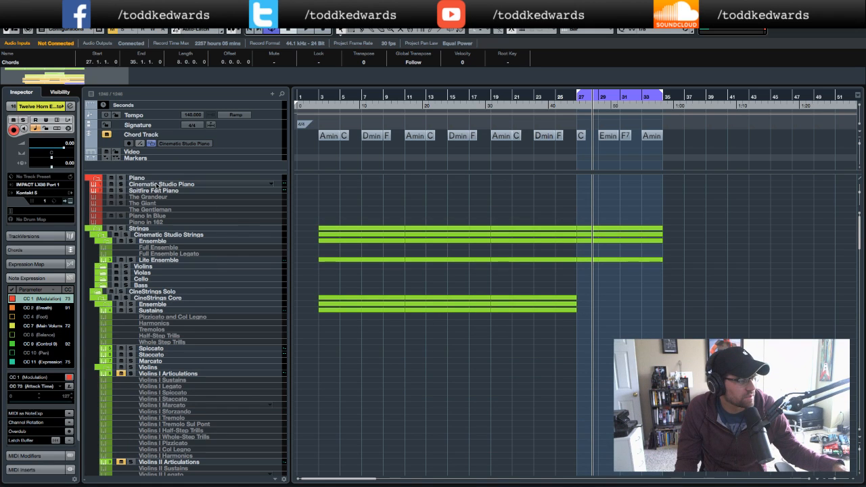
click(156, 185)
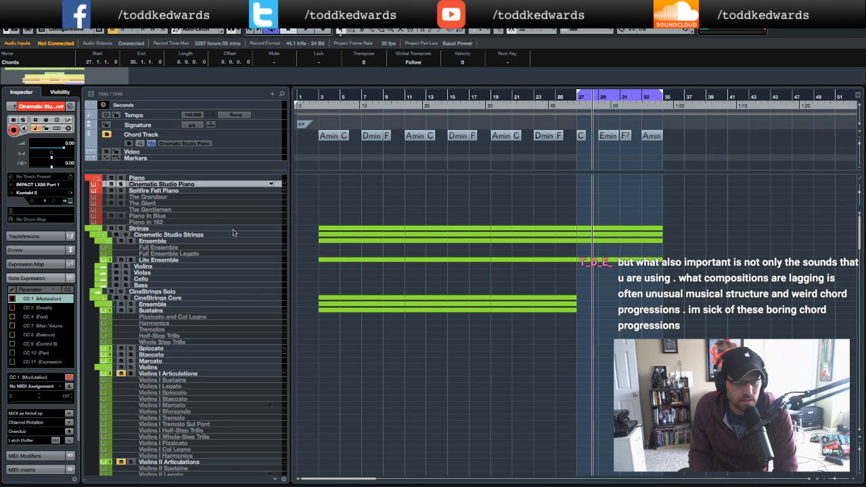
key(/)
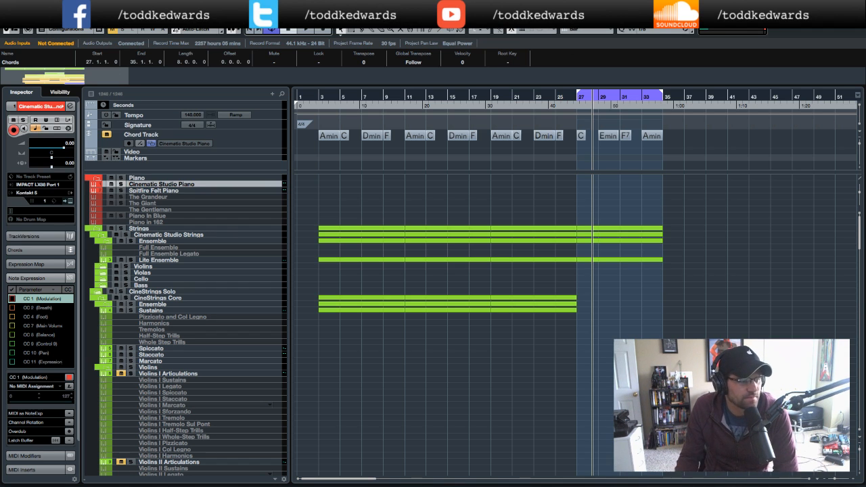
click(562, 110)
key(space)
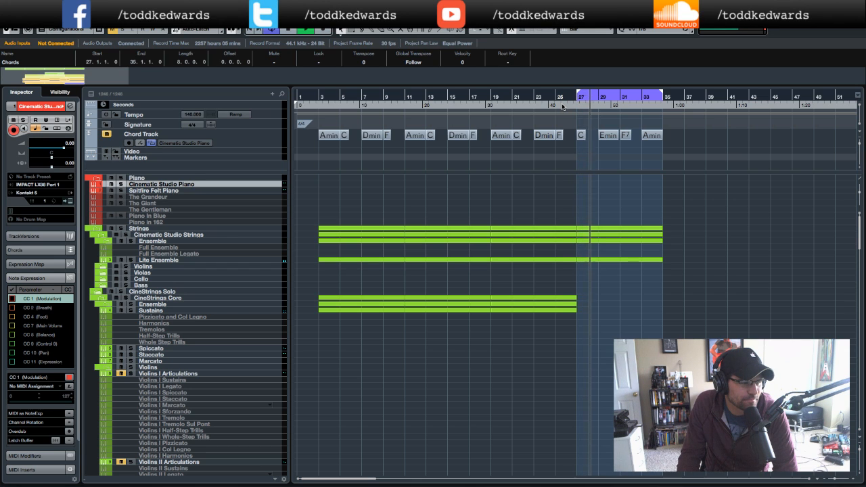
key(space)
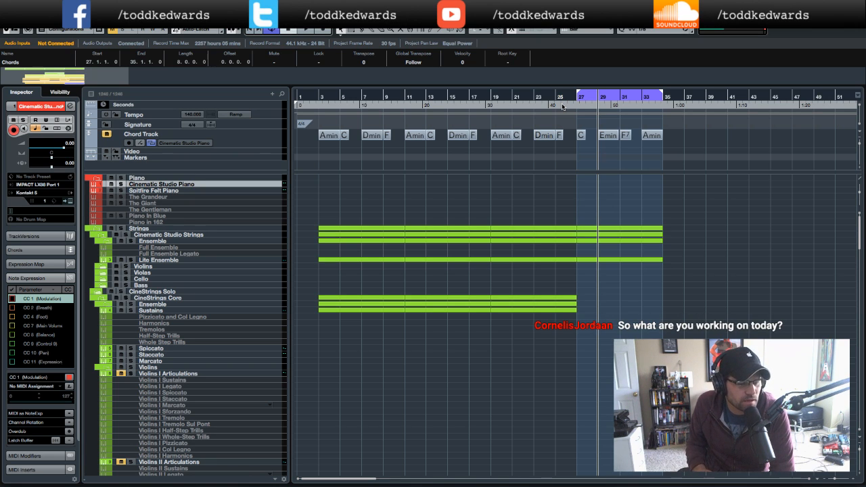
- Turn off cycle mode and play the arrangement back from bar 1, then again from around bar 25
key(KP_Divide)
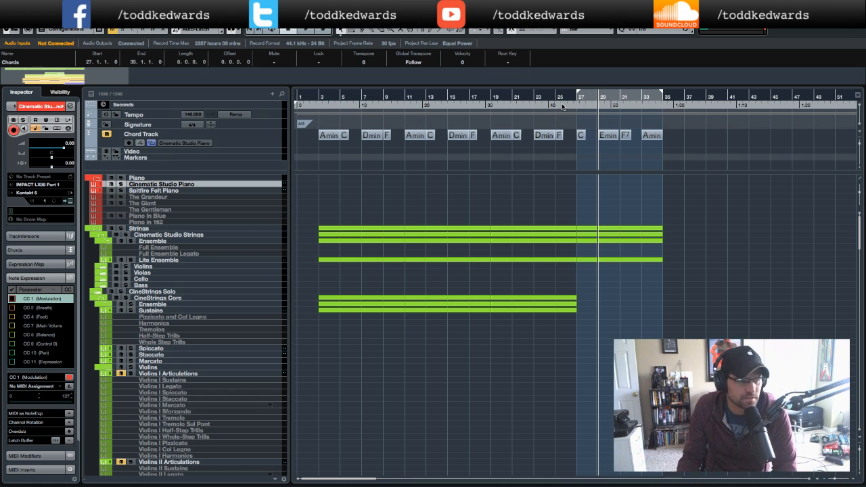
click(311, 106)
key(space)
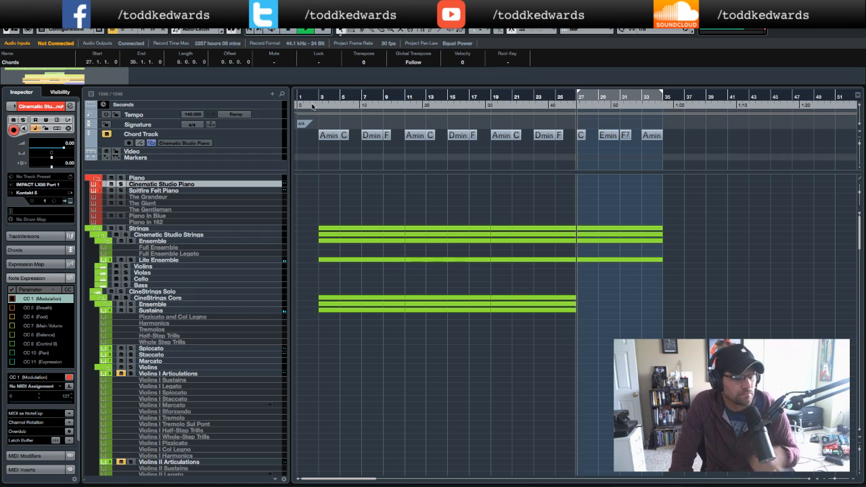
key(space)
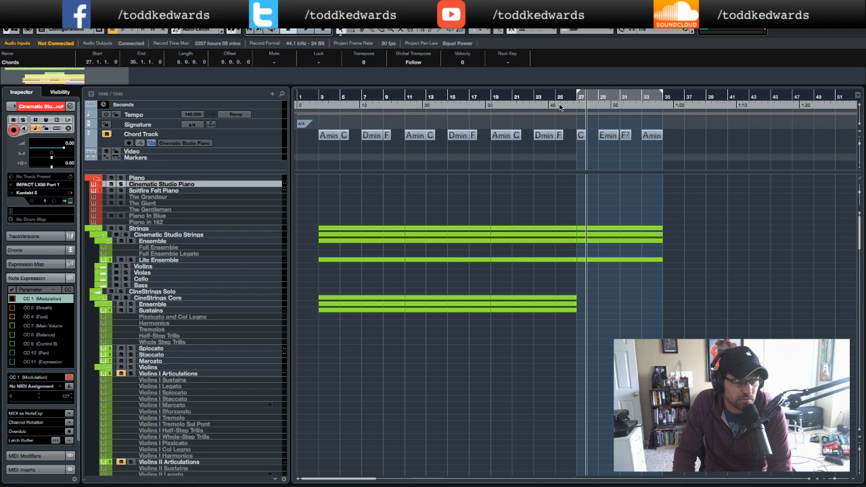
double_click(560, 107)
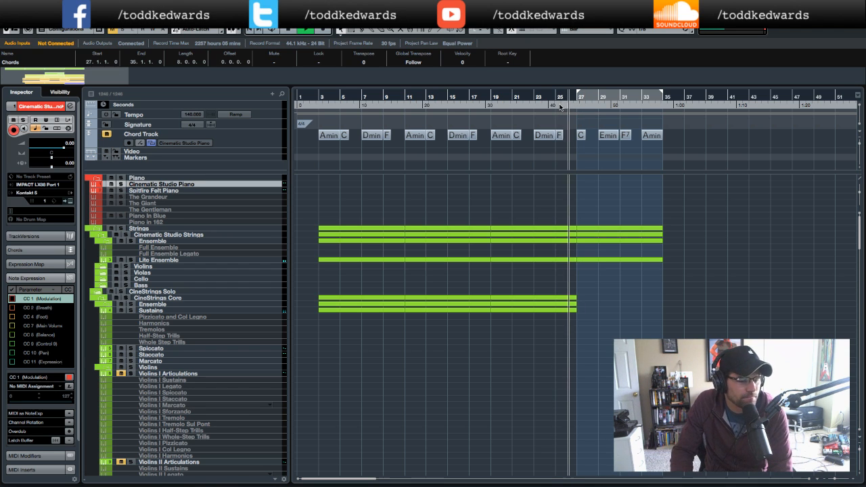
key(space)
- Select the Albion One High (Octave) string track and open its Kontakt instrument to inspect the patch, then close it
scroll(379, 325, down, 10)
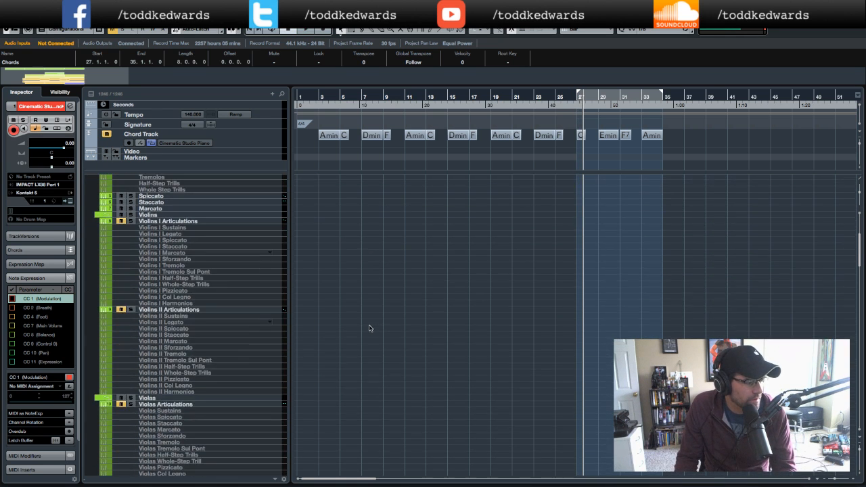
scroll(388, 327, down, 12)
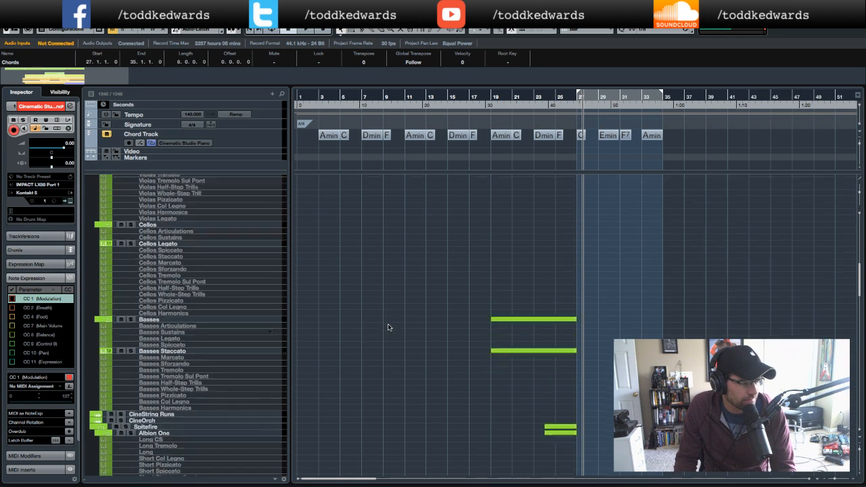
click(271, 363)
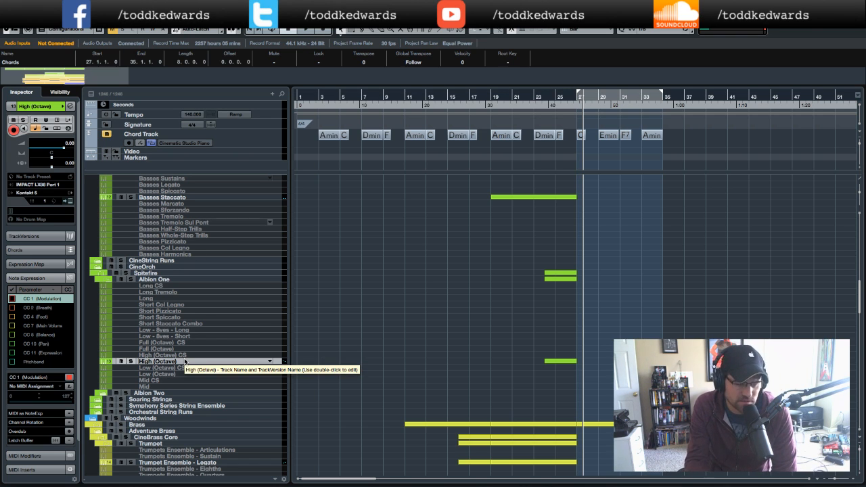
click(70, 201)
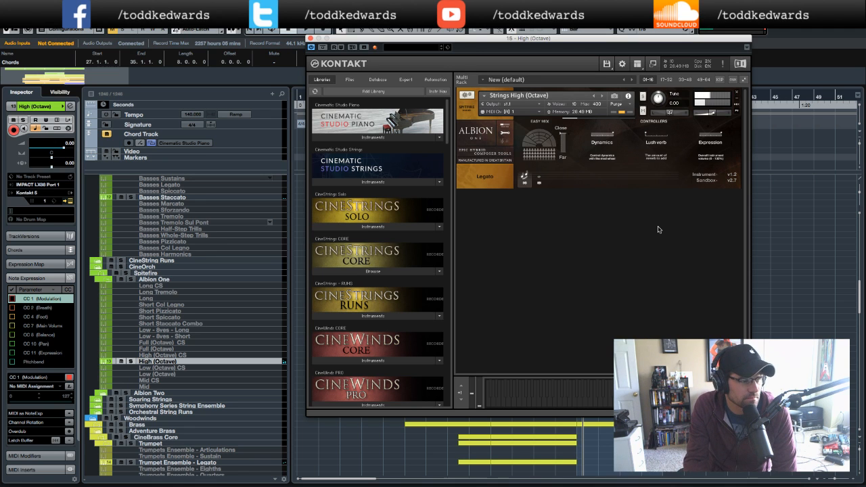
click(311, 39)
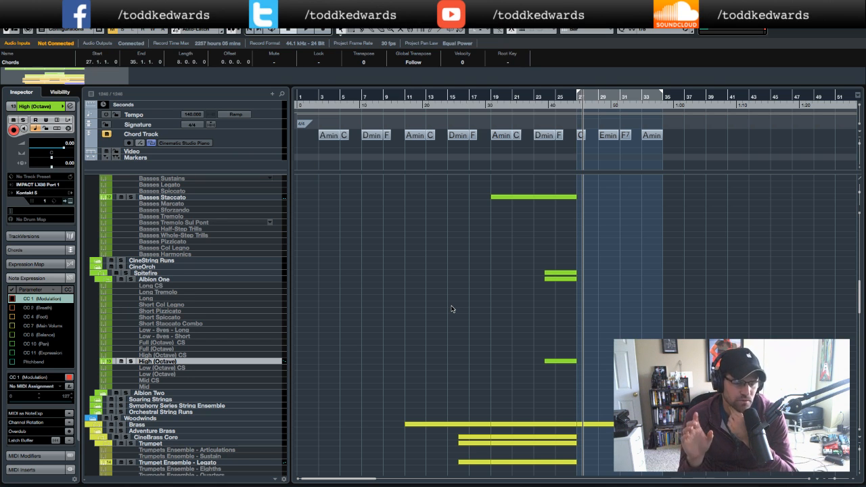
- Open the High (Octave) part near bar 25 in the Key Editor to review its notes, then close it
mouse_move(491, 479)
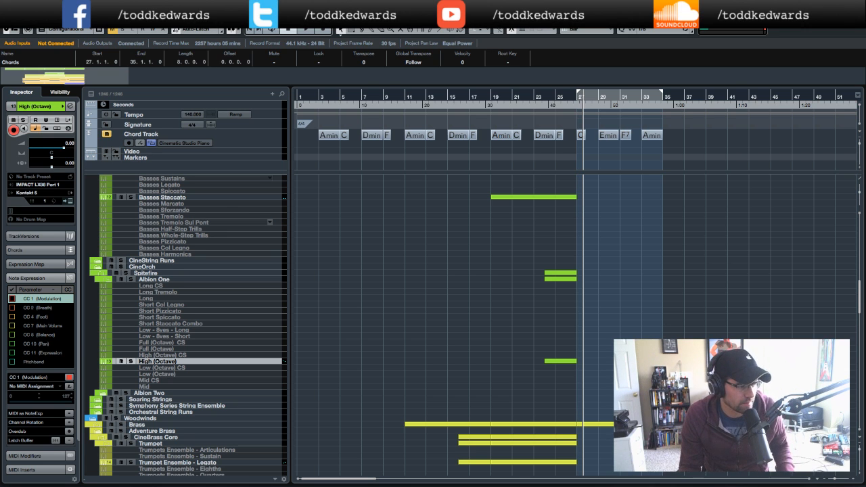
double_click(561, 361)
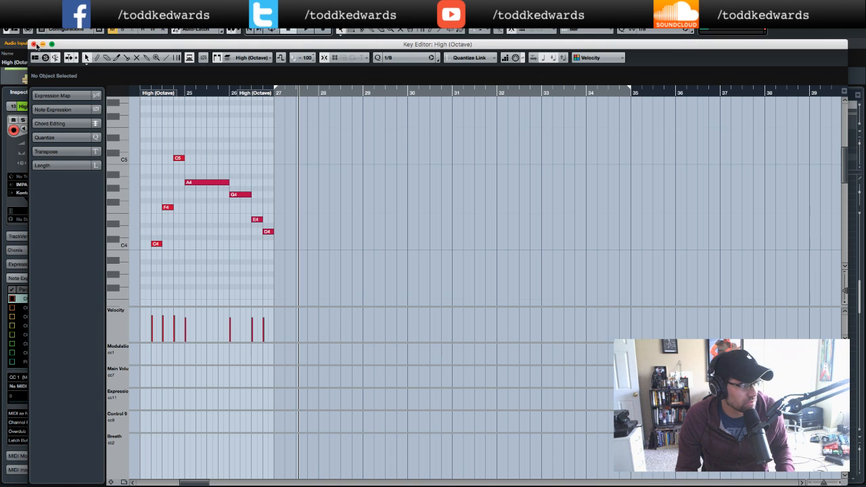
click(34, 44)
- Select the Cinematic Studio Piano track and scroll through the string and brass tracks to review their parts
scroll(633, 337, up, 15)
scroll(633, 337, right, 1)
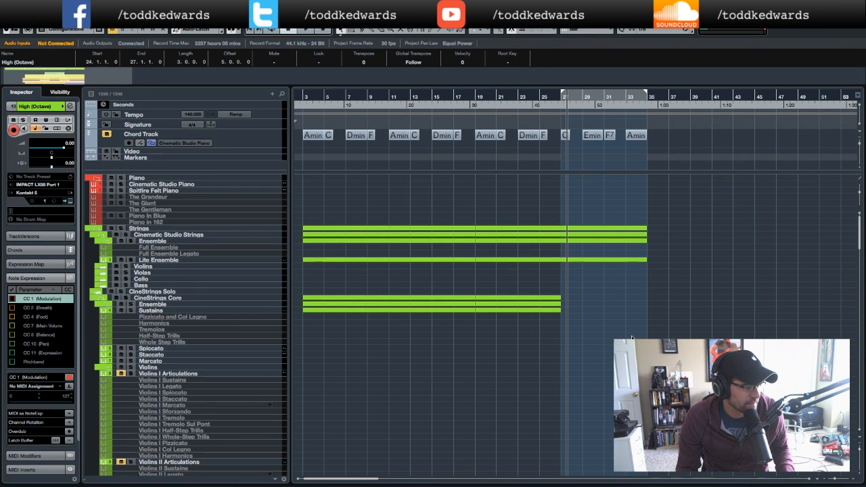
scroll(632, 337, down, 12)
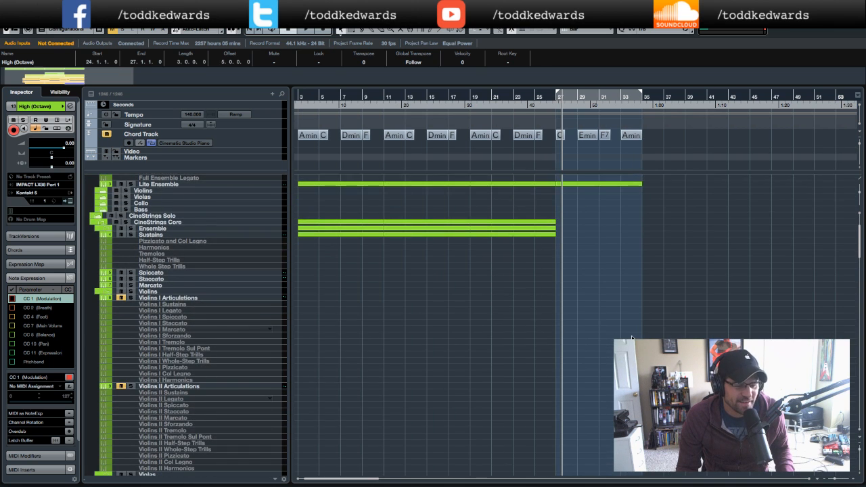
scroll(632, 337, down, 1)
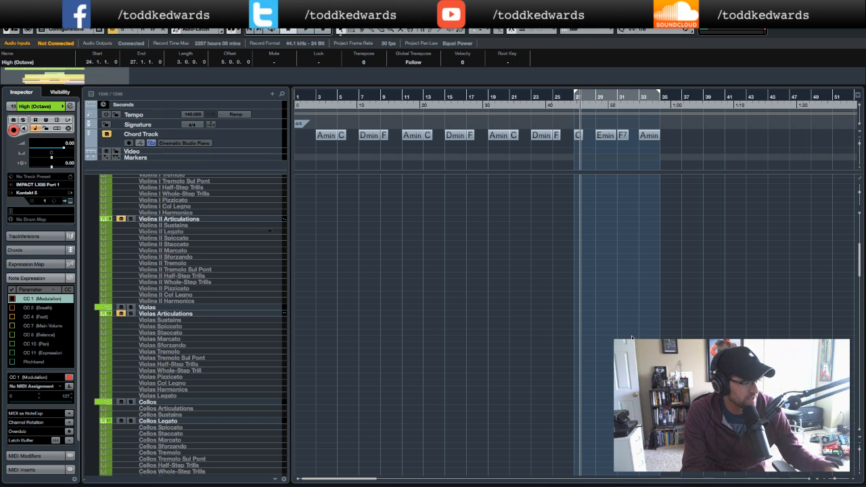
scroll(711, 310, up, 10)
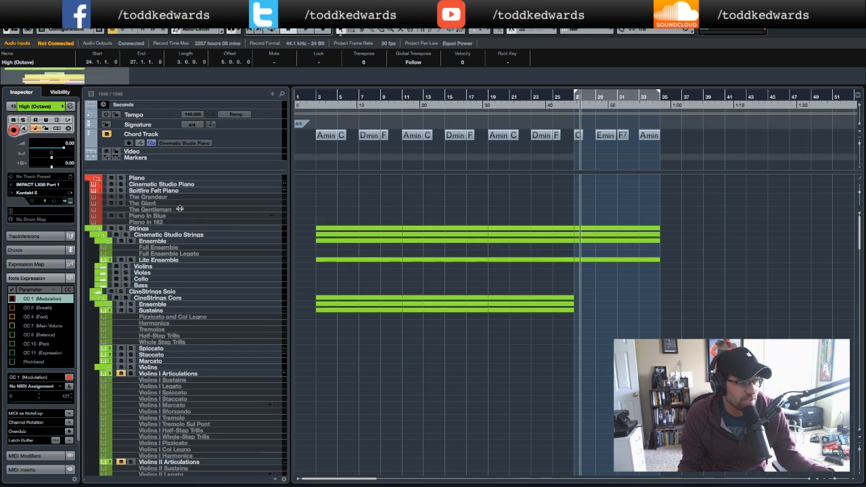
click(170, 184)
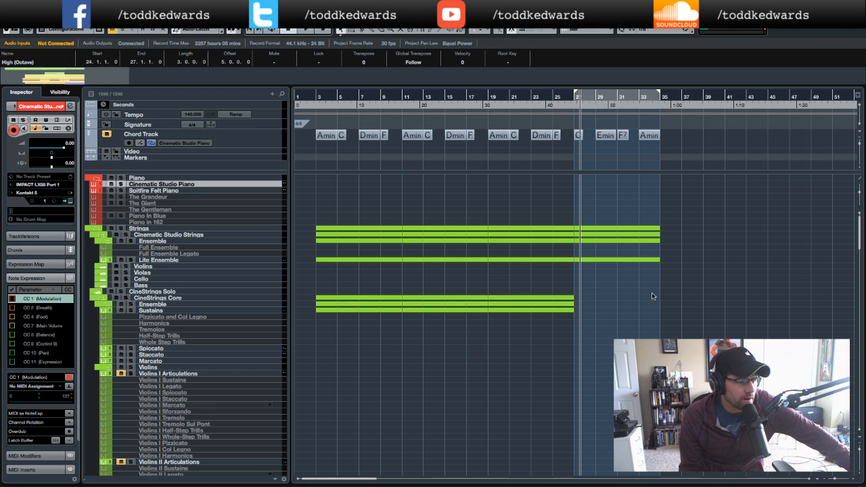
scroll(653, 295, down, 5)
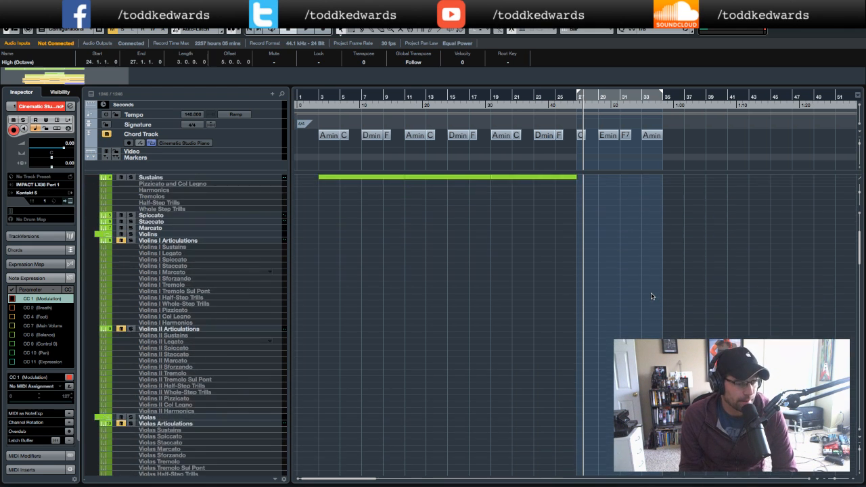
scroll(653, 296, down, 10)
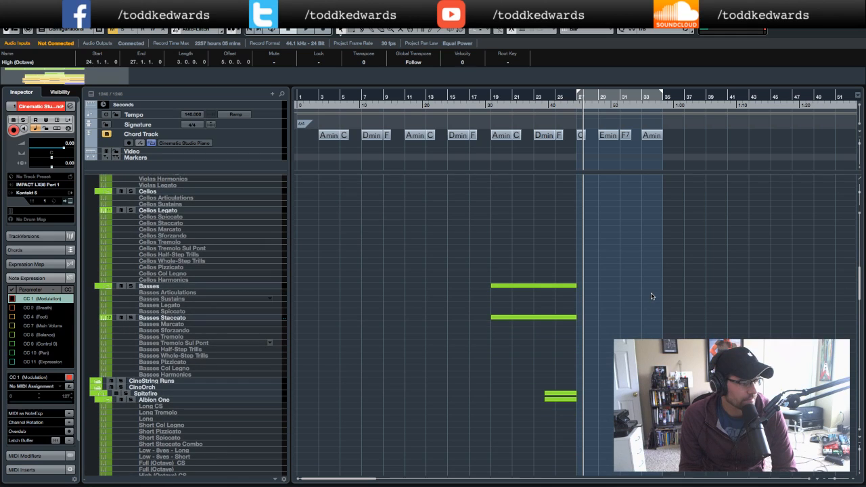
scroll(652, 296, down, 5)
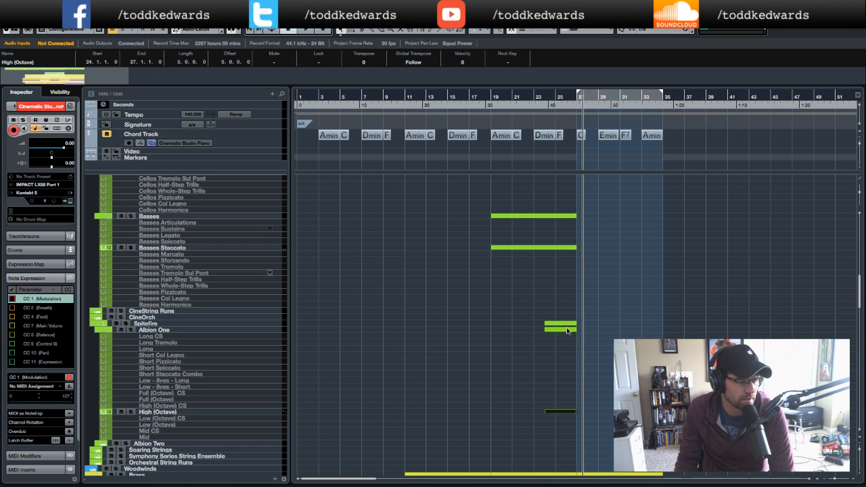
scroll(568, 330, down, 10)
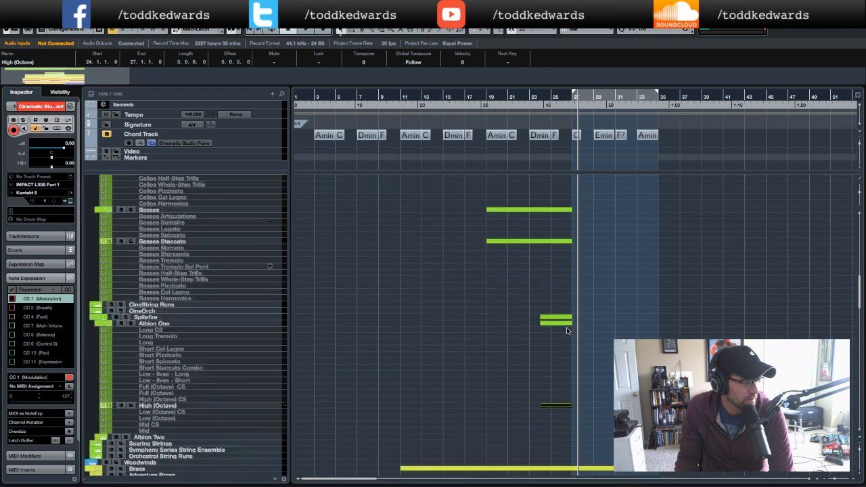
scroll(569, 330, down, 3)
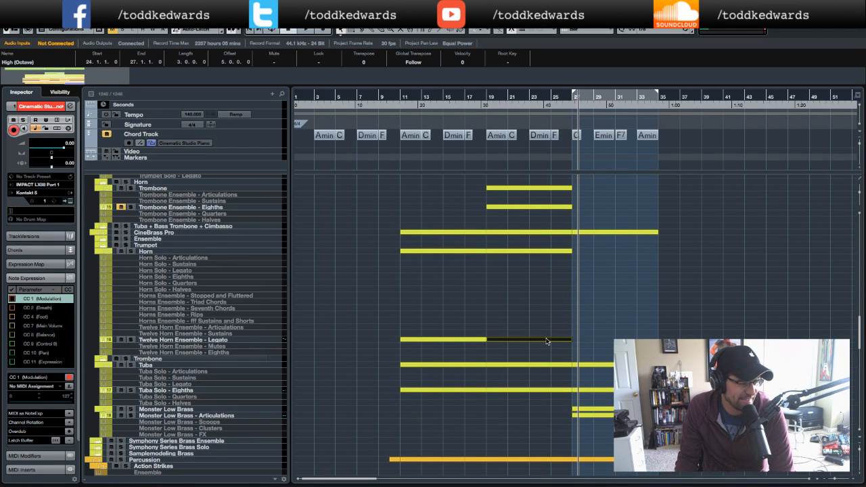
- Open the Twelve Horn Ensemble - Legato part in the Key Editor, select and copy all its notes, and close it
double_click(548, 339)
scroll(501, 163, left, 3)
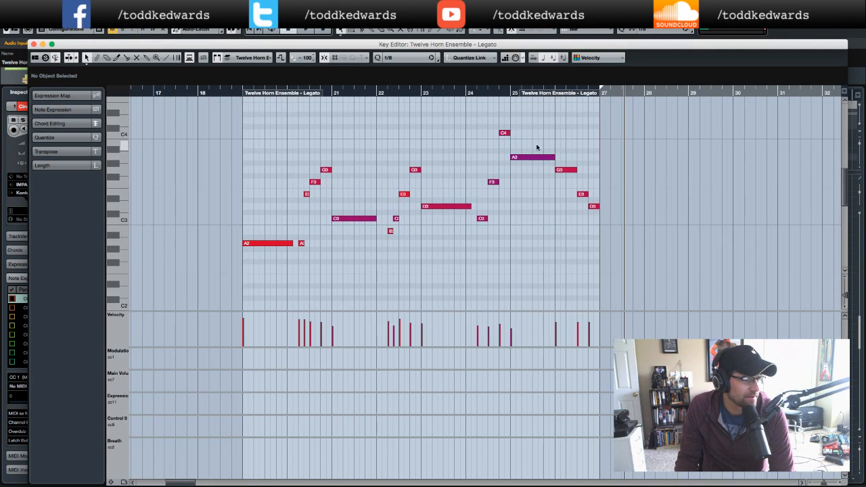
drag(218, 124, 634, 290)
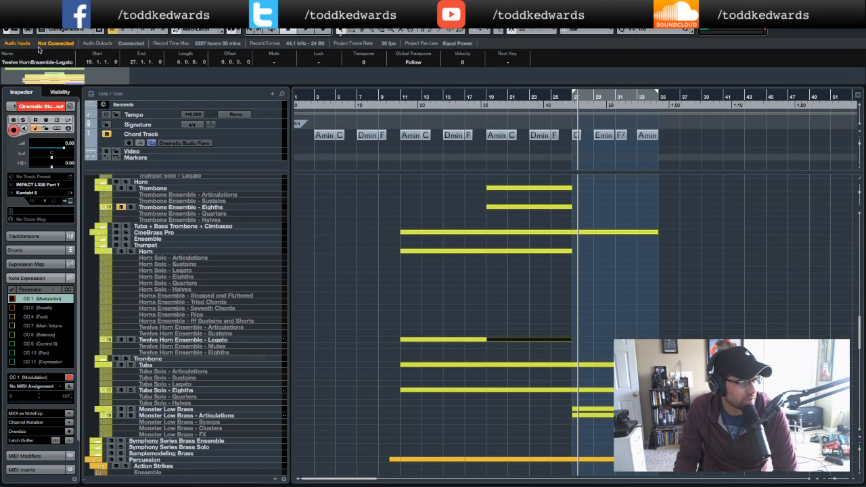
click(34, 44)
- Draw a new part on the High (Octave) track spanning bars 27 to 35 and open it in the Key Editor
scroll(570, 323, up, 10)
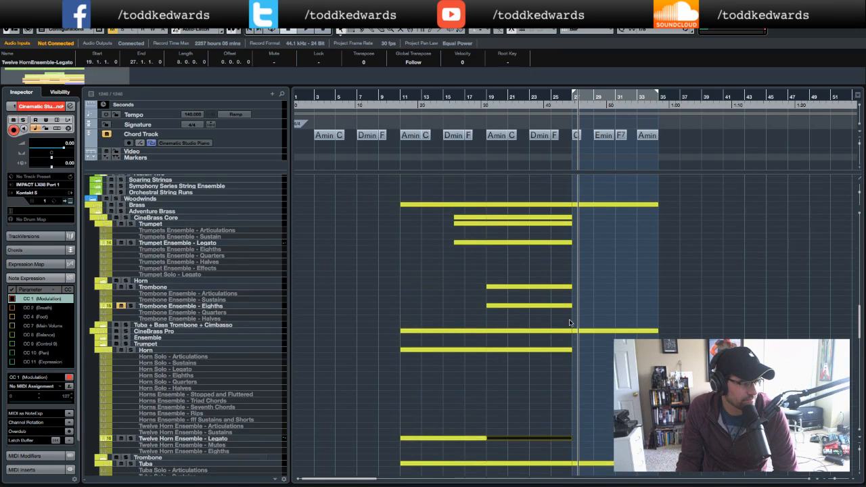
scroll(570, 323, right, 1)
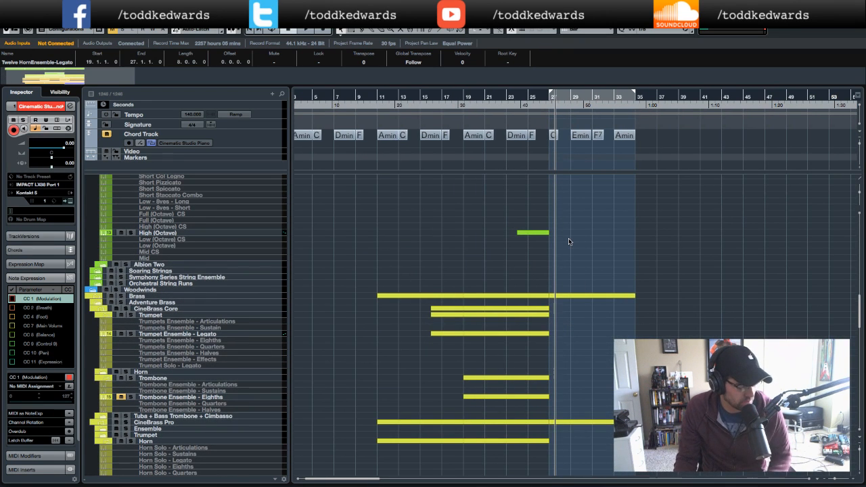
drag(553, 230, 634, 229)
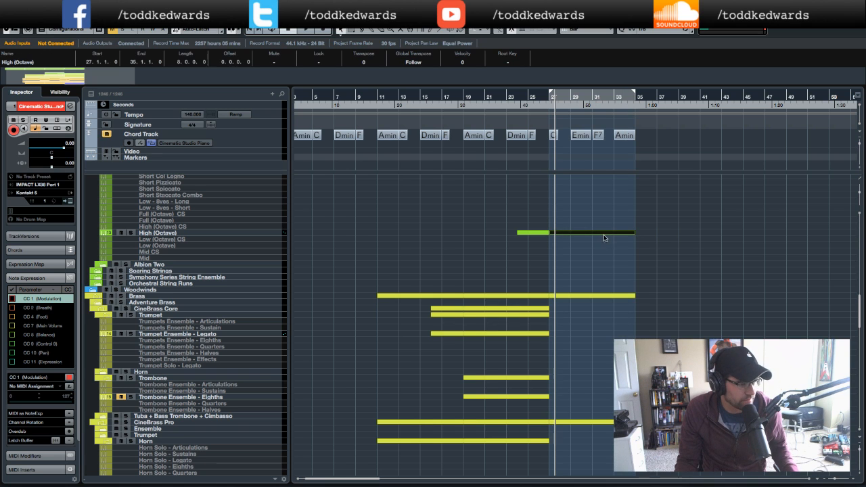
double_click(601, 233)
- Paste the copied horn melody at bar 27 and lengthen the opening A2 note slightly
scroll(507, 277, left, 5)
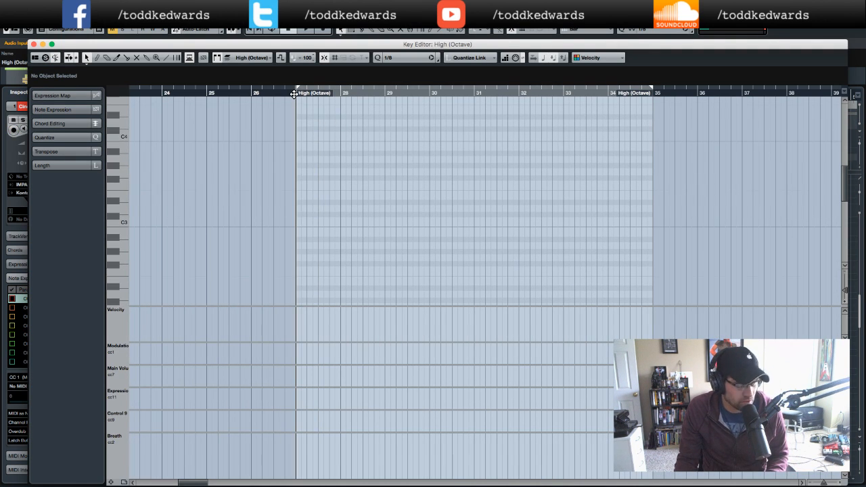
key(super+v)
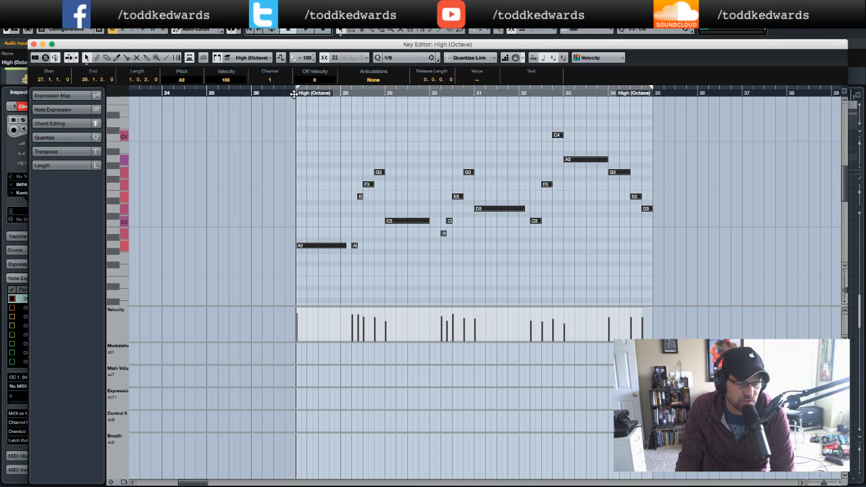
click(326, 202)
click(314, 249)
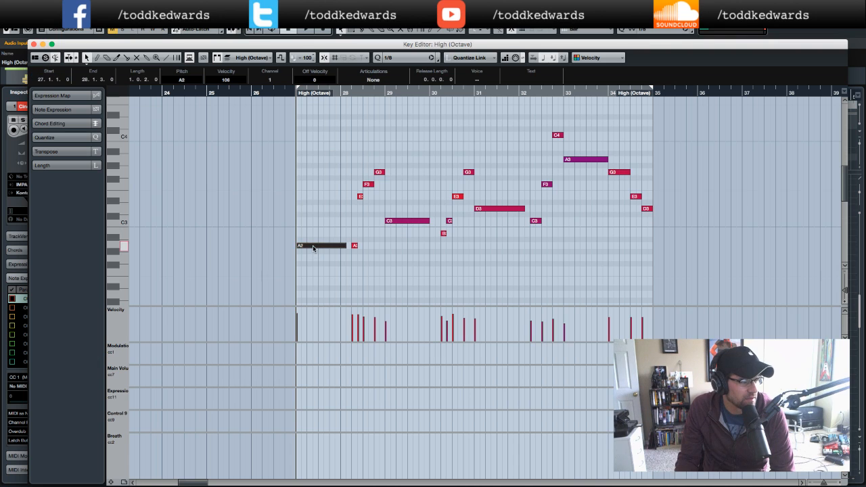
drag(346, 246, 356, 247)
- Select all the pasted notes and transpose them up so the melody starts on G3
drag(272, 117, 672, 269)
key(Up)
key(Up)
key(Up)
key(Up)
key(Up)
key(Up)
key(Up)
key(Up)
key(Up)
key(Up)
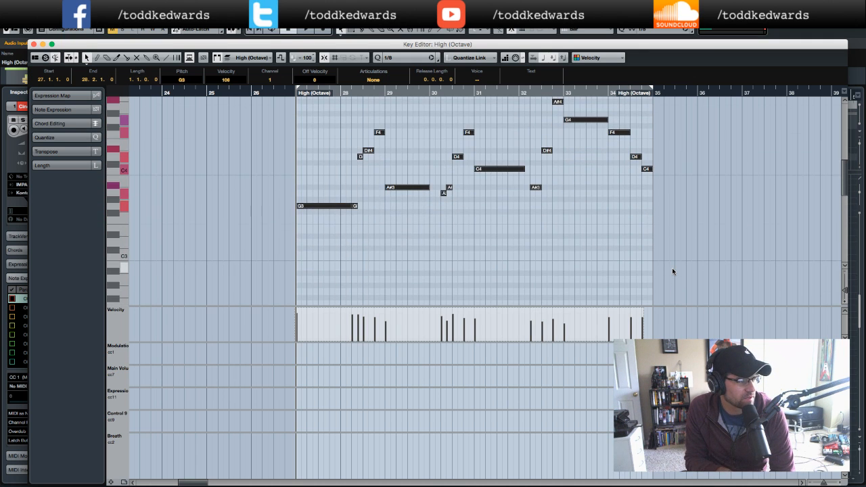
- Transpose the selected melody up two semitones so it starts on A3 and play it back from bar 26
key(Up)
key(Up)
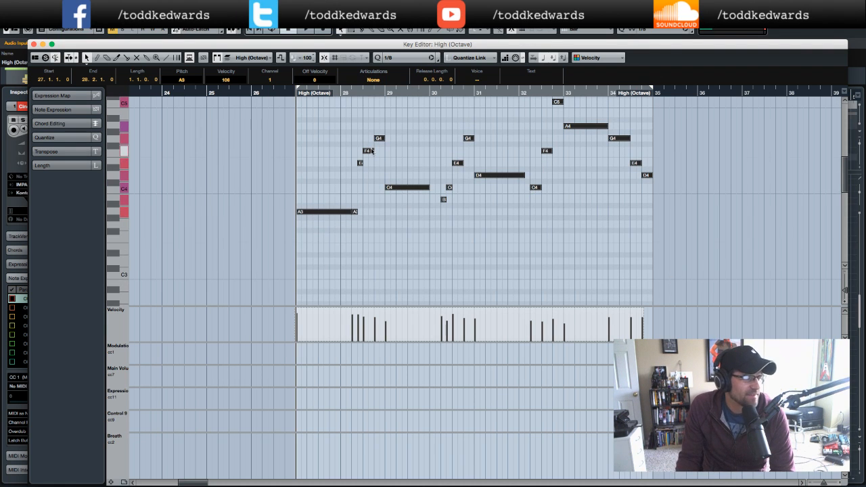
click(252, 93)
key(space)
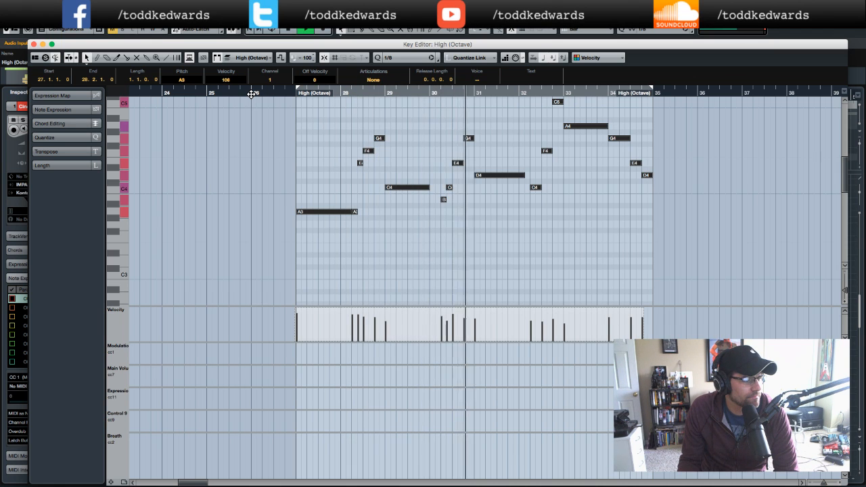
- Lengthen the C4 note in bar 29 and the D4 note in bar 31 slightly, and close the Key Editor
click(428, 215)
drag(429, 188, 440, 187)
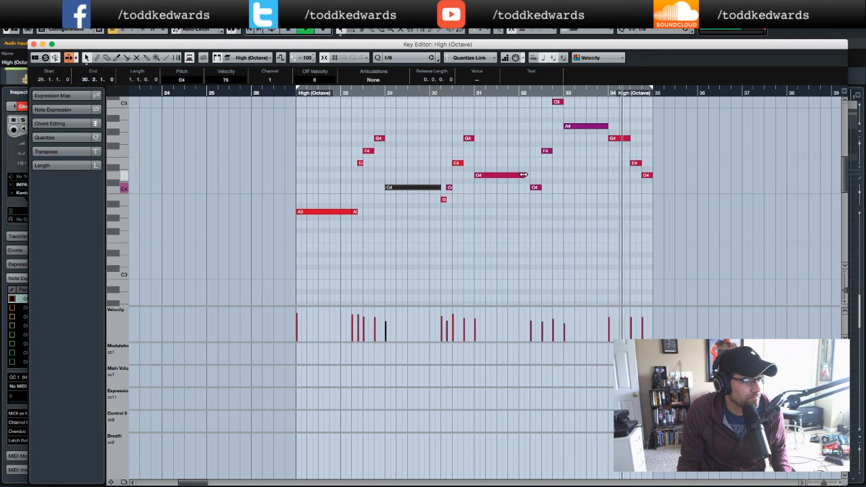
drag(523, 176, 531, 175)
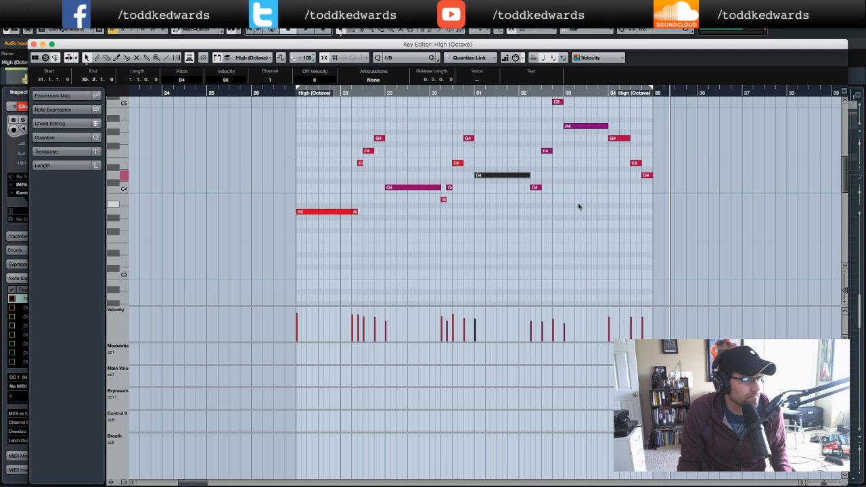
click(33, 44)
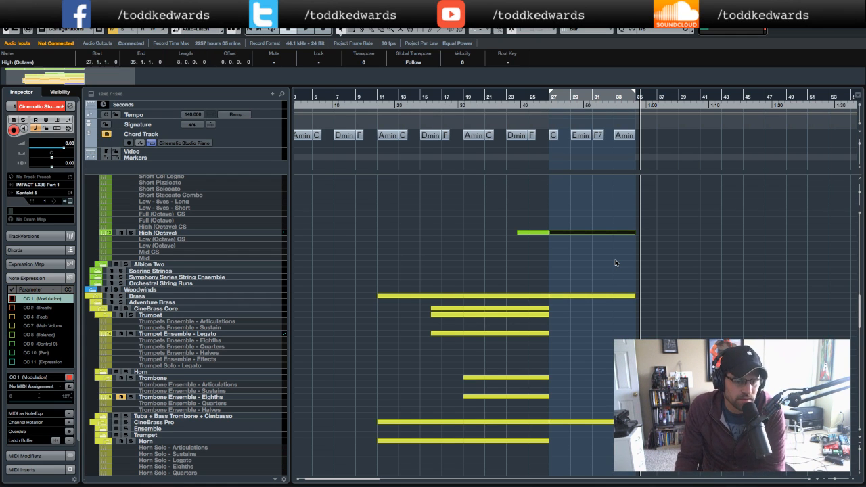
- Play the arrangement back from around bar 25 while reviewing the brass and percussion tracks
click(534, 109)
key(space)
click(509, 108)
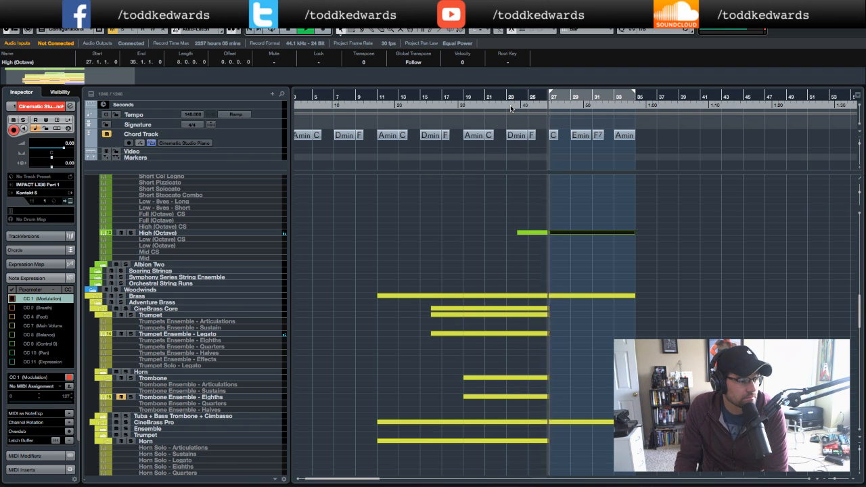
scroll(377, 287, down, 5)
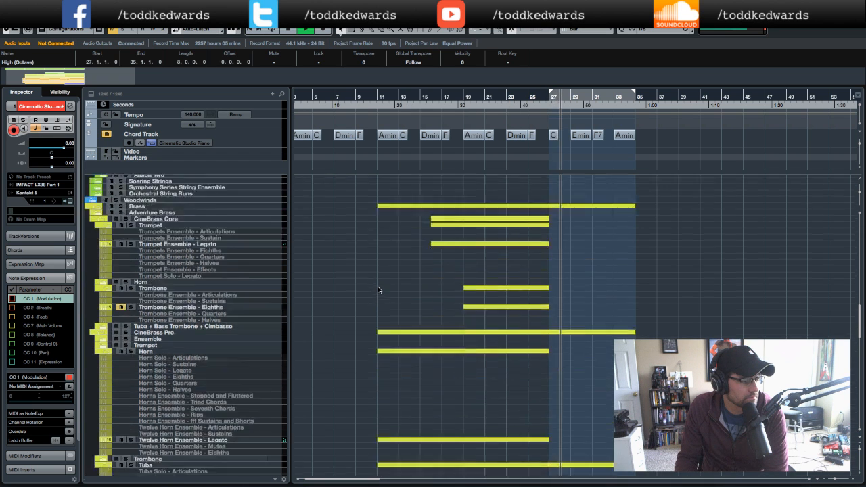
scroll(378, 286, down, 5)
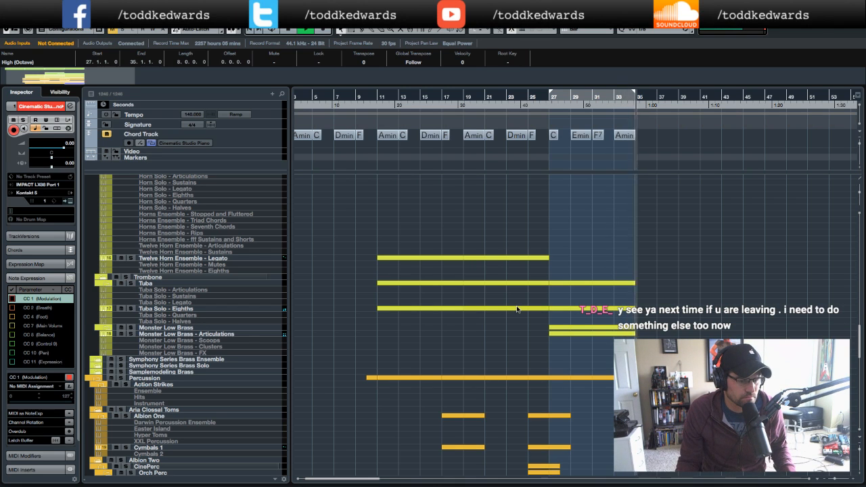
key(space)
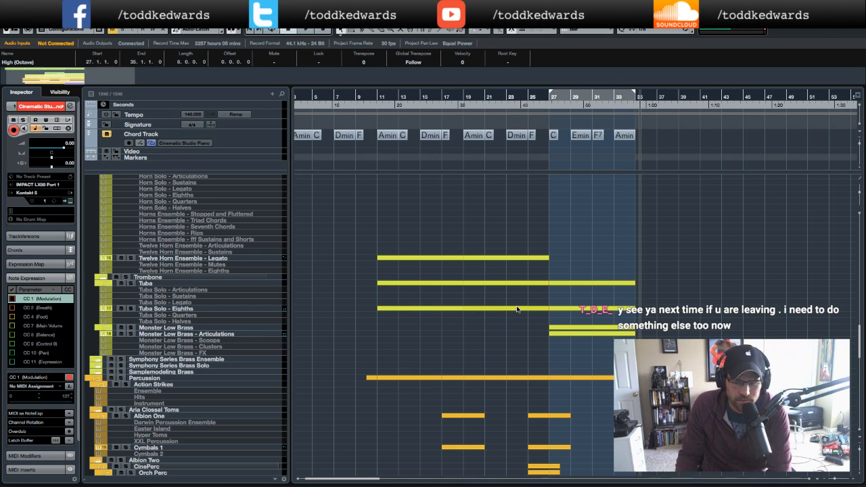